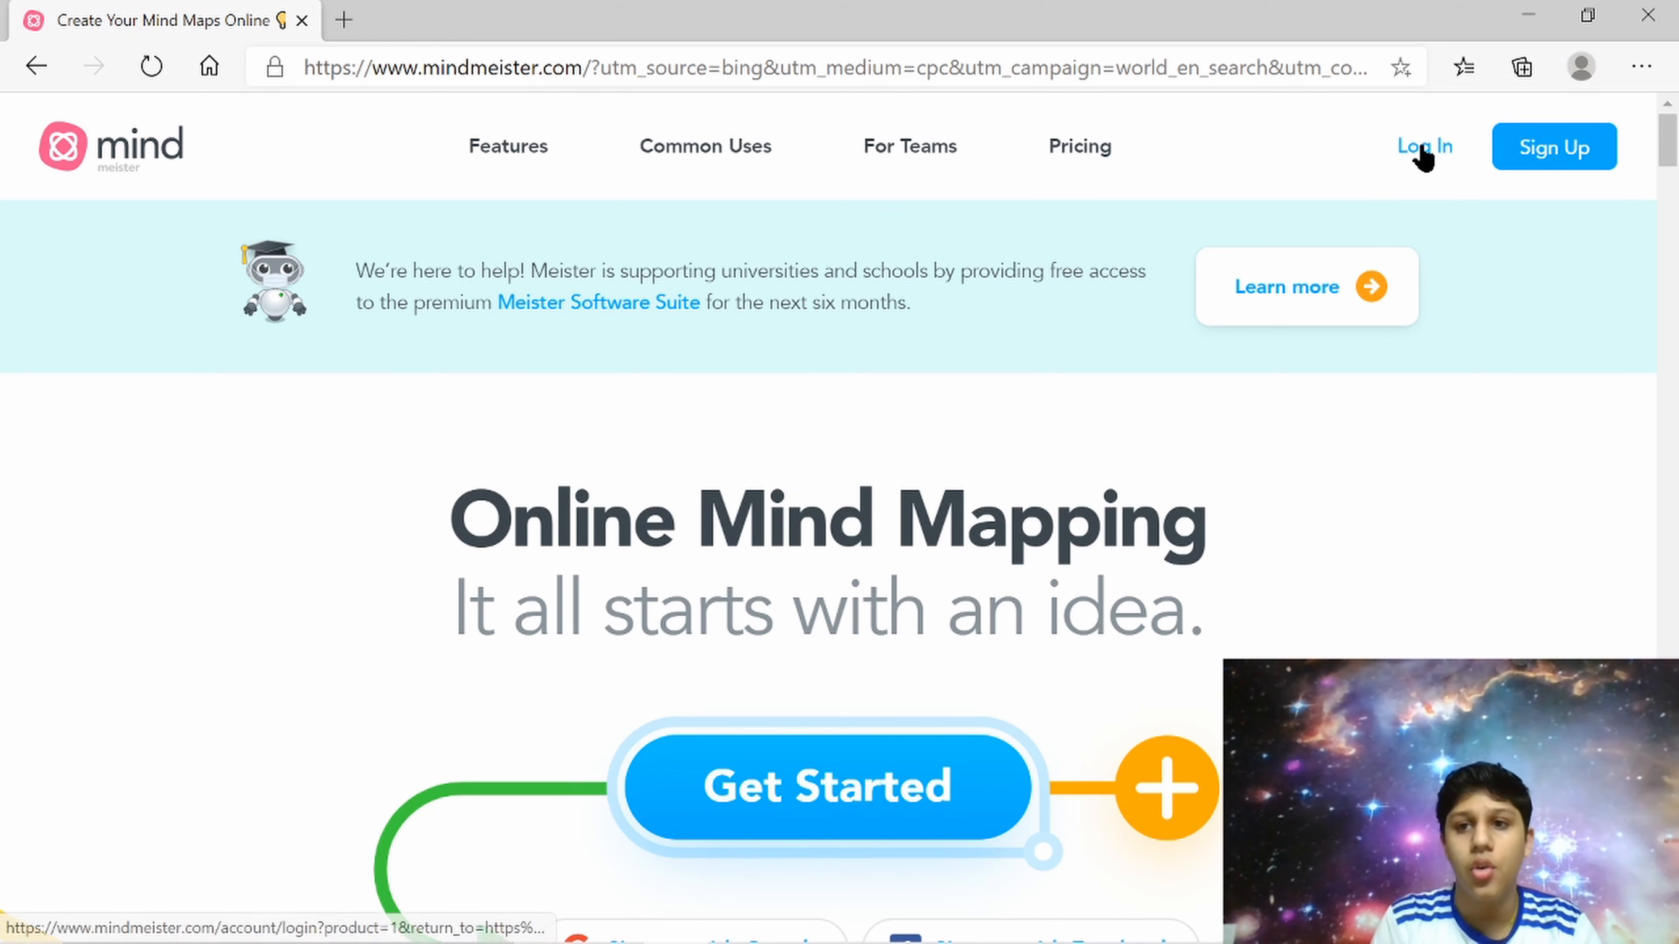
Start logging in to MindMeister with Google and submit the account's e-mail address
left_click(1423, 151)
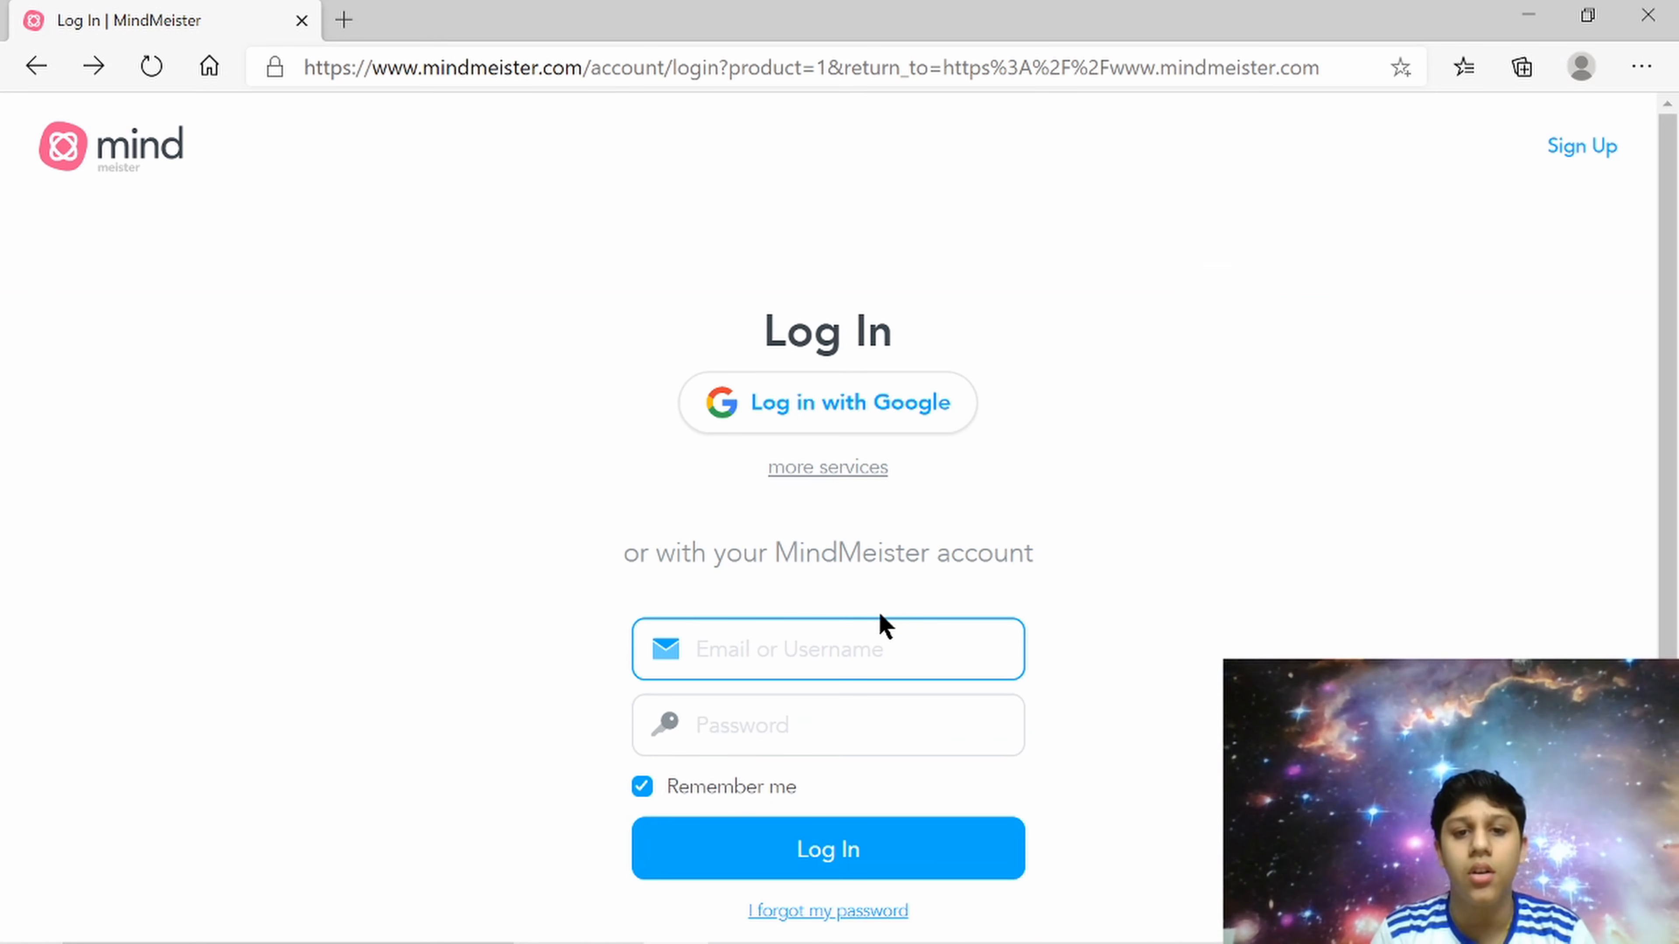
left_click(922, 405)
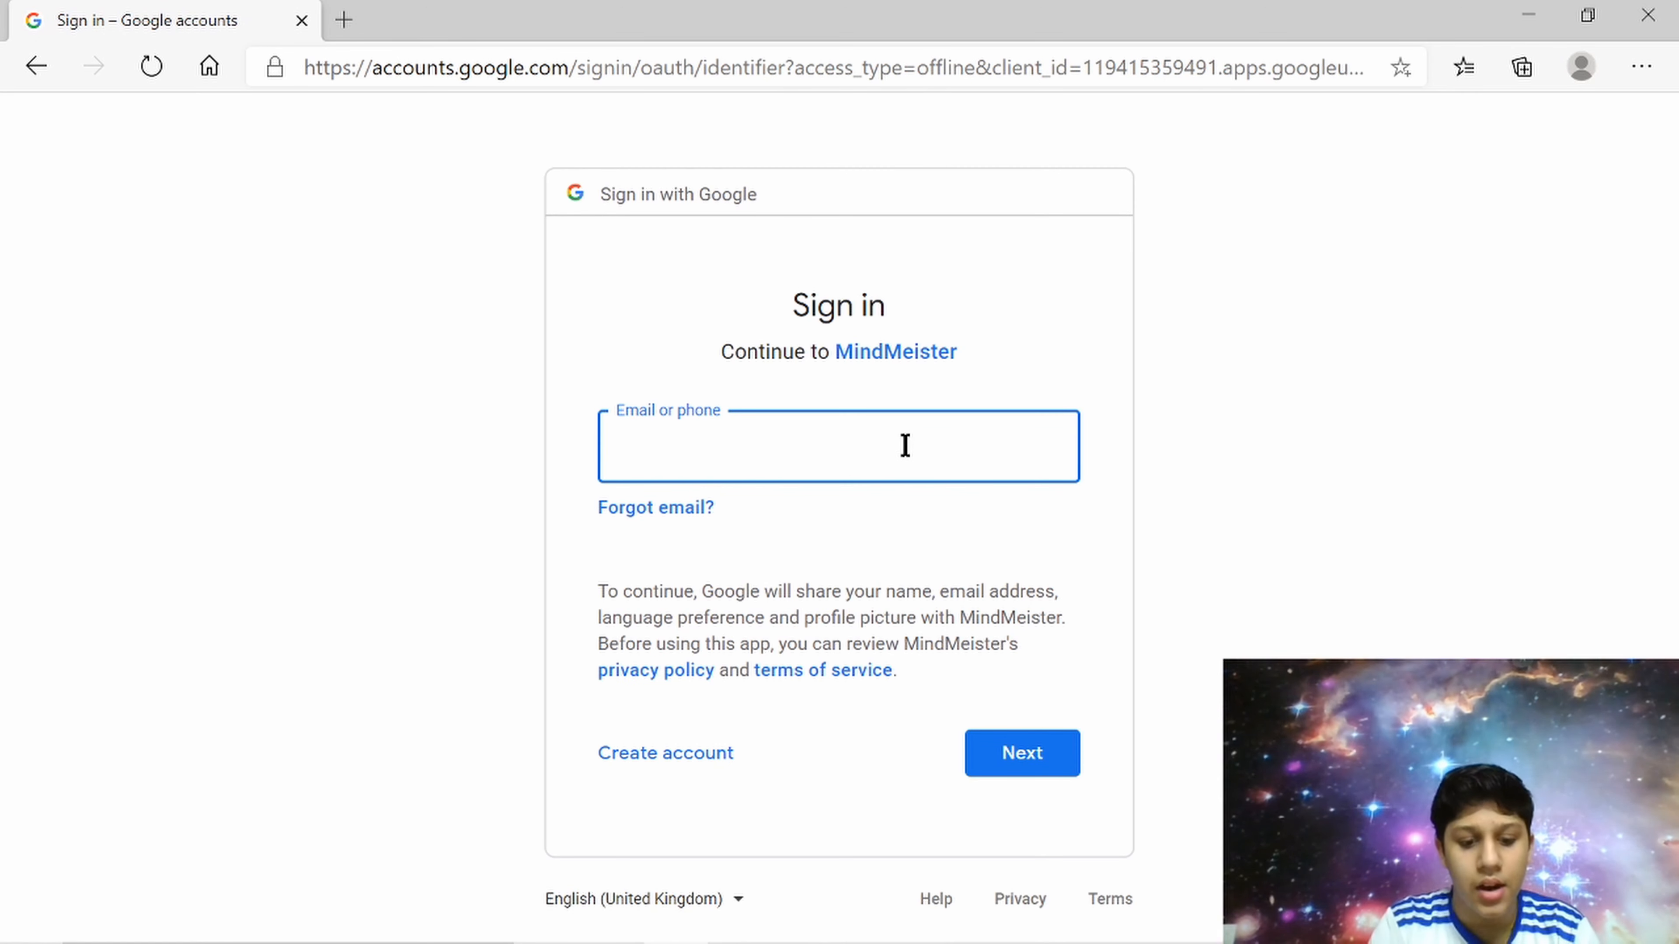
type("******************")
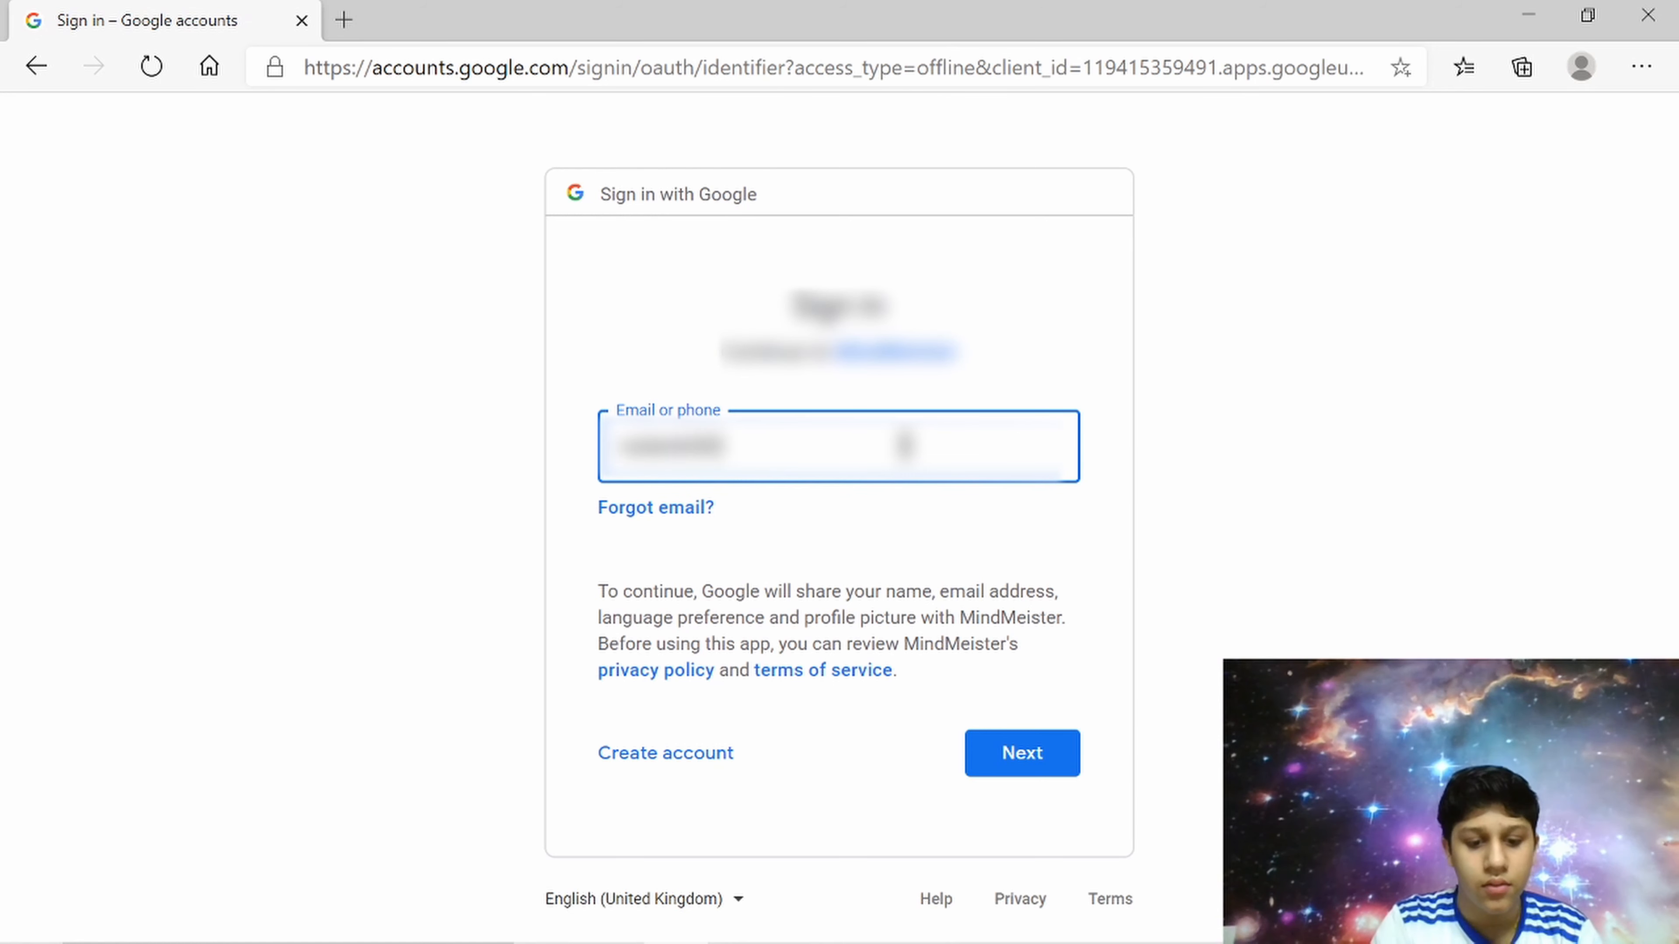
type("**")
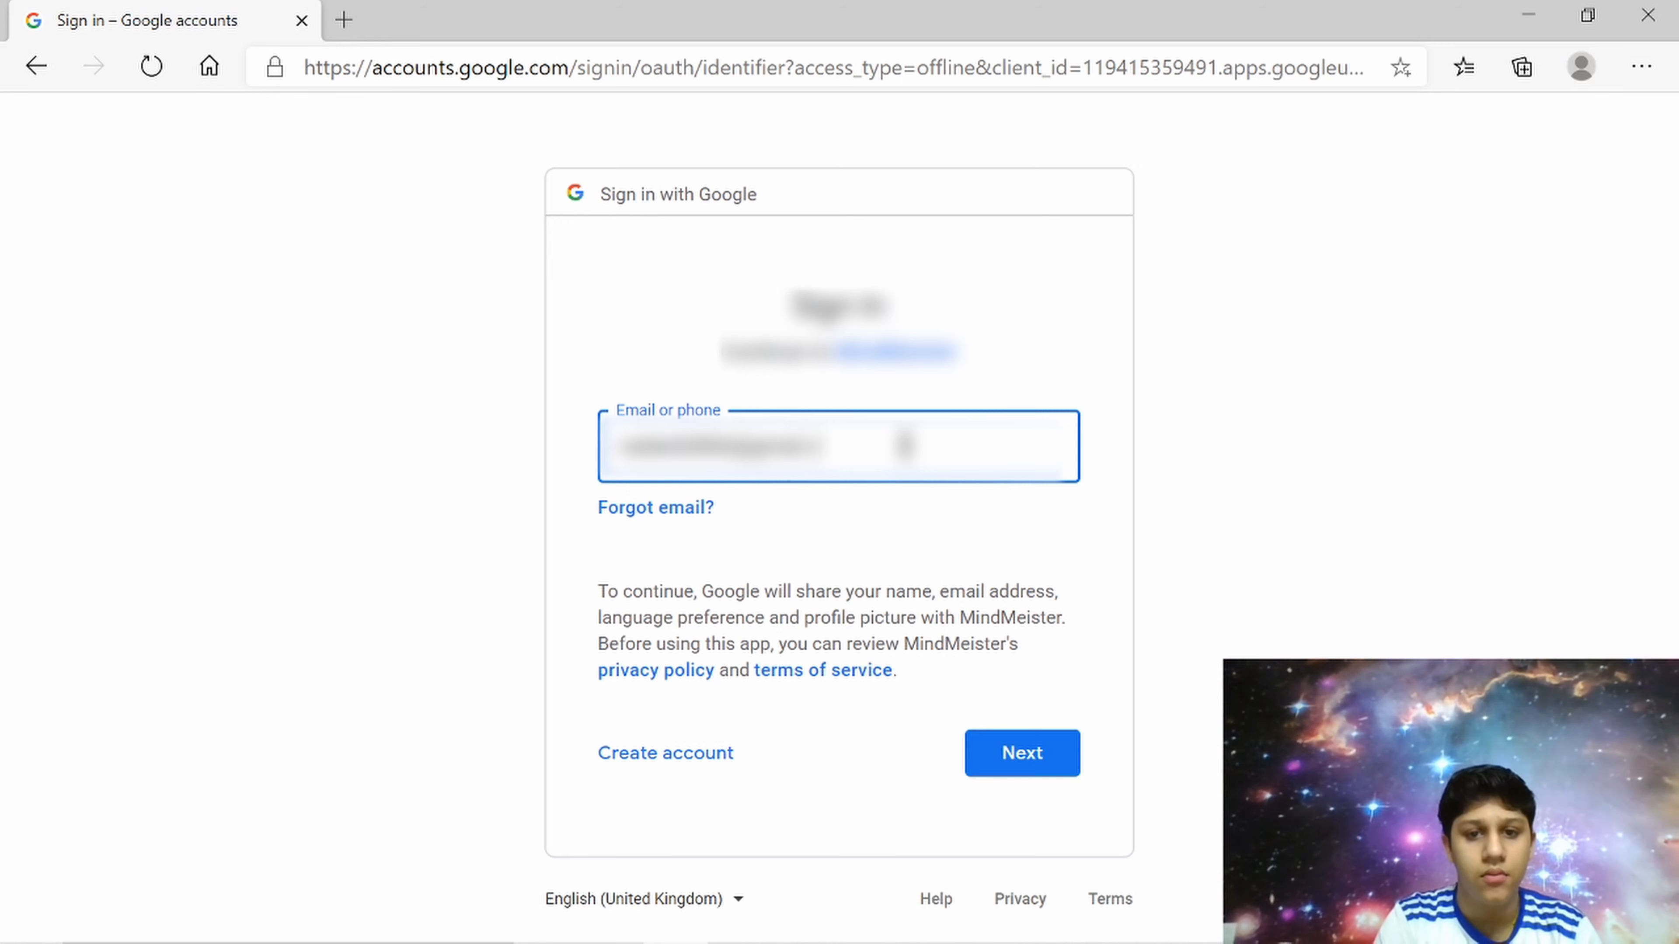
type("****")
key("Return")
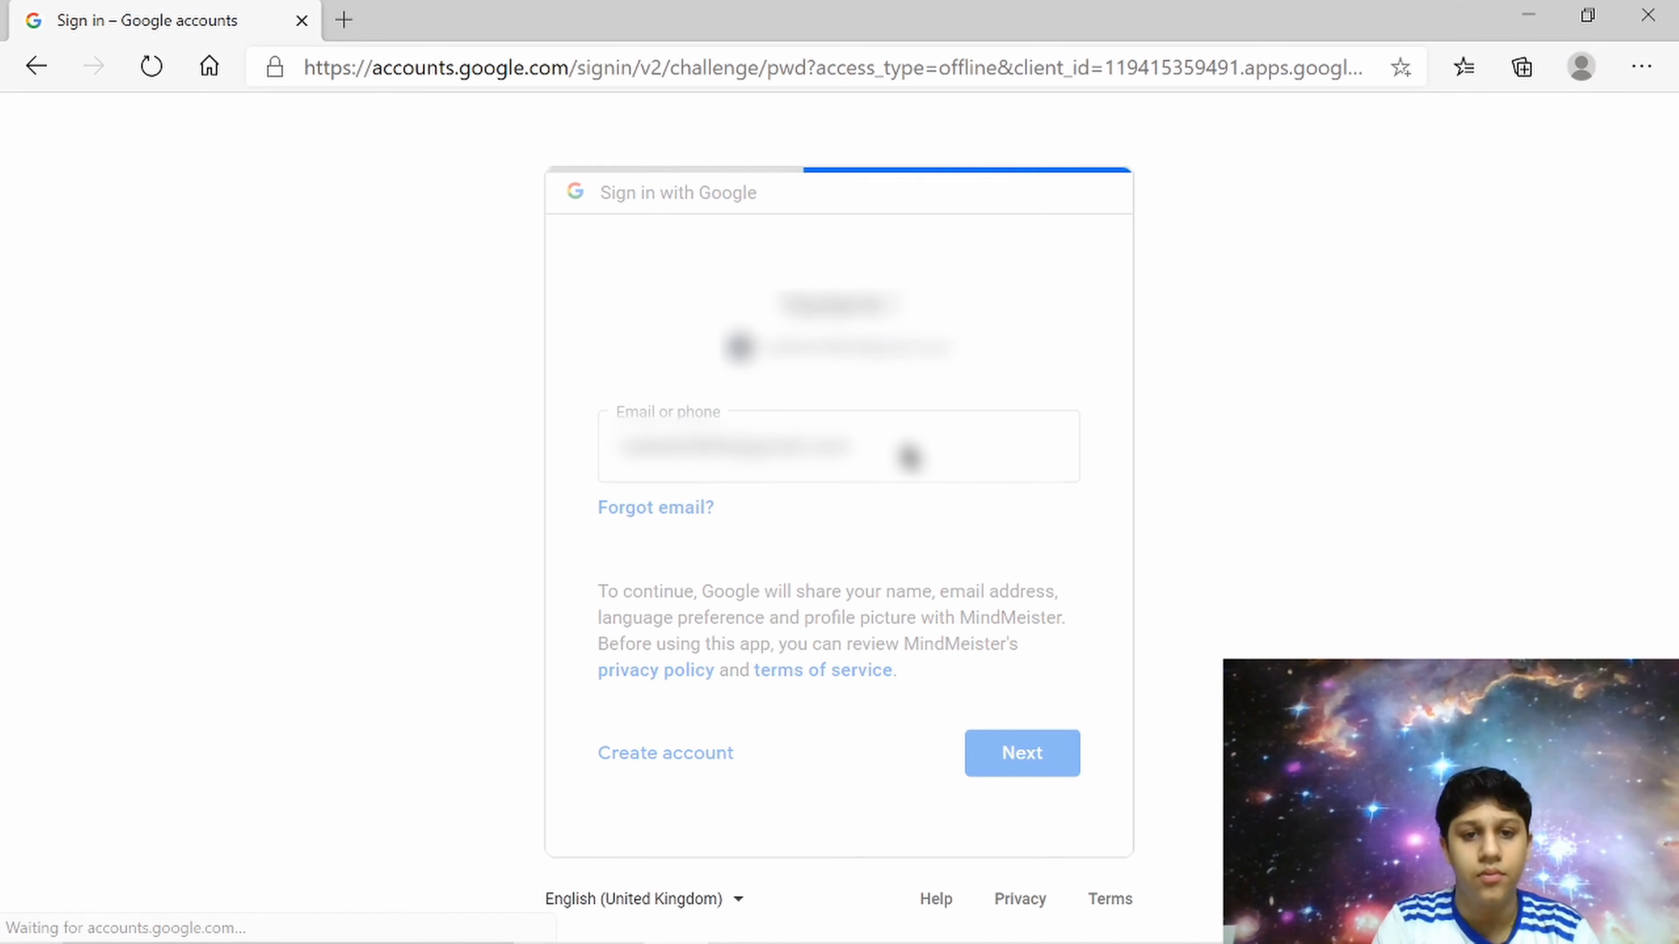
Enter the Google account password and submit it to complete the sign-in
type("*")
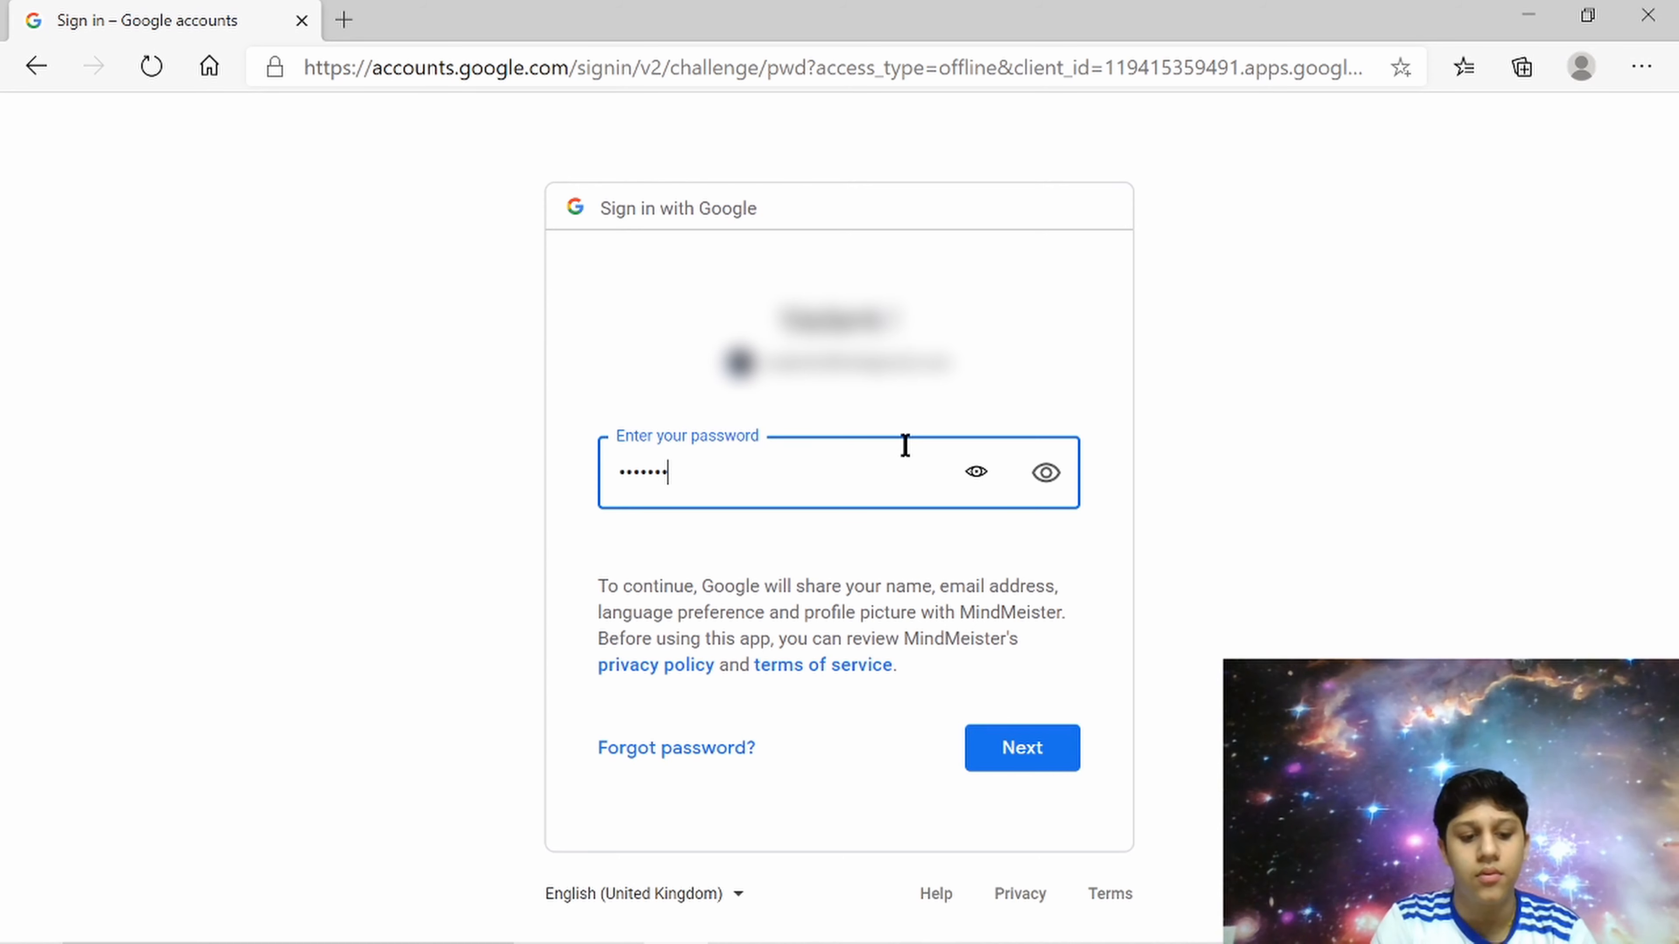
type("*********")
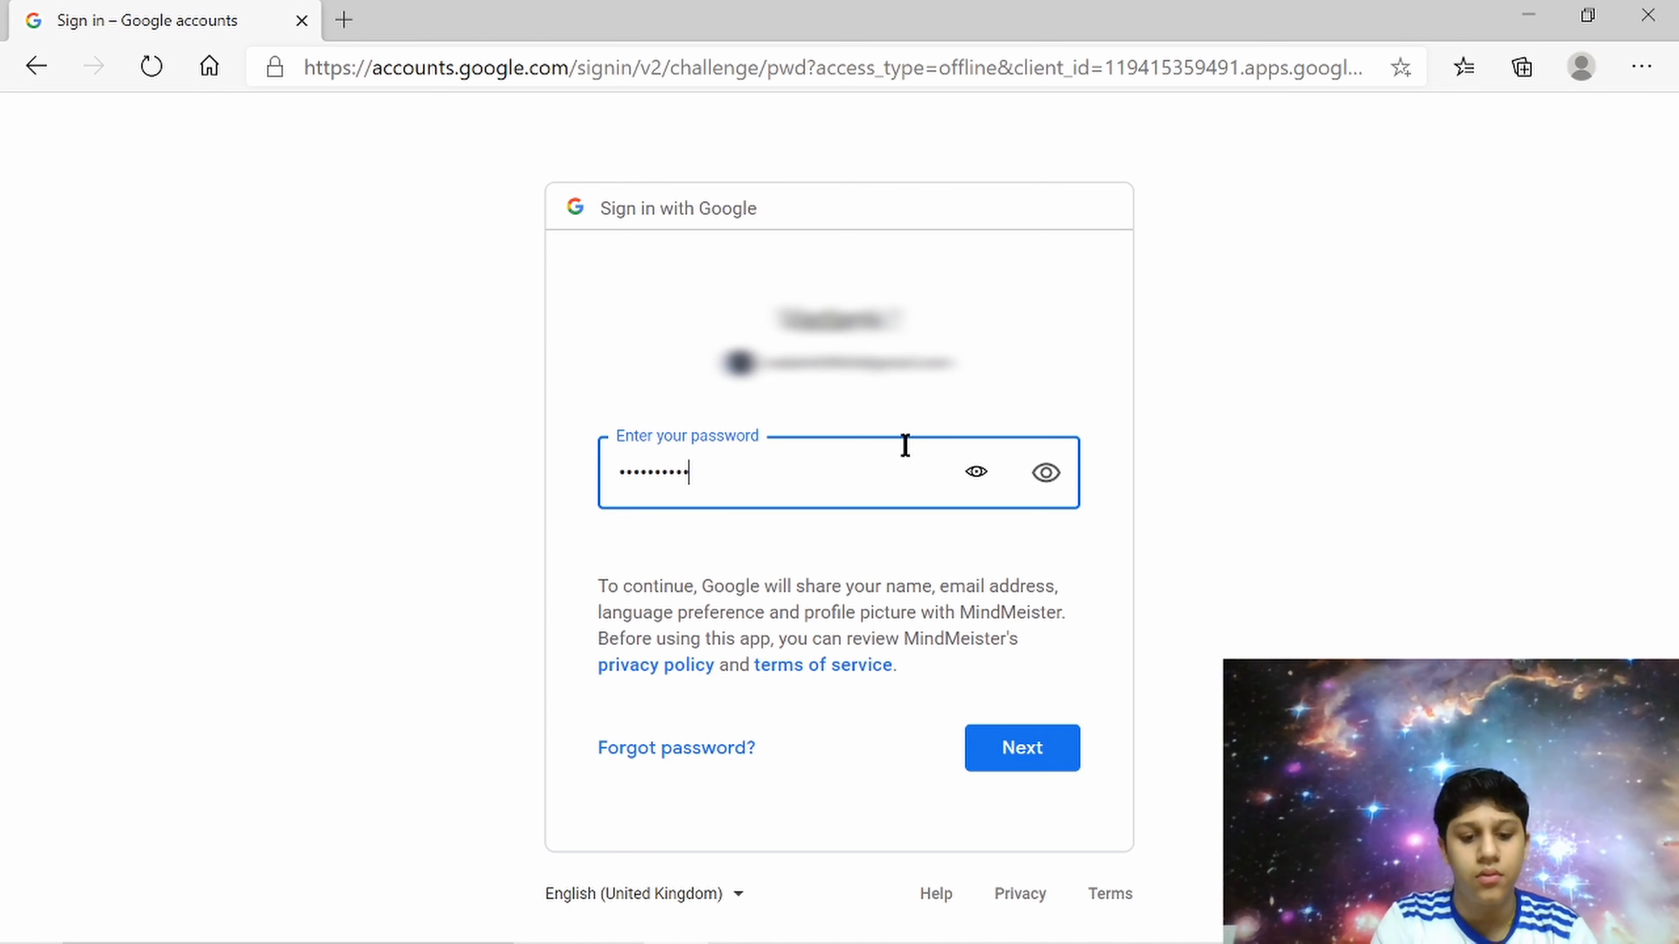
key("Return")
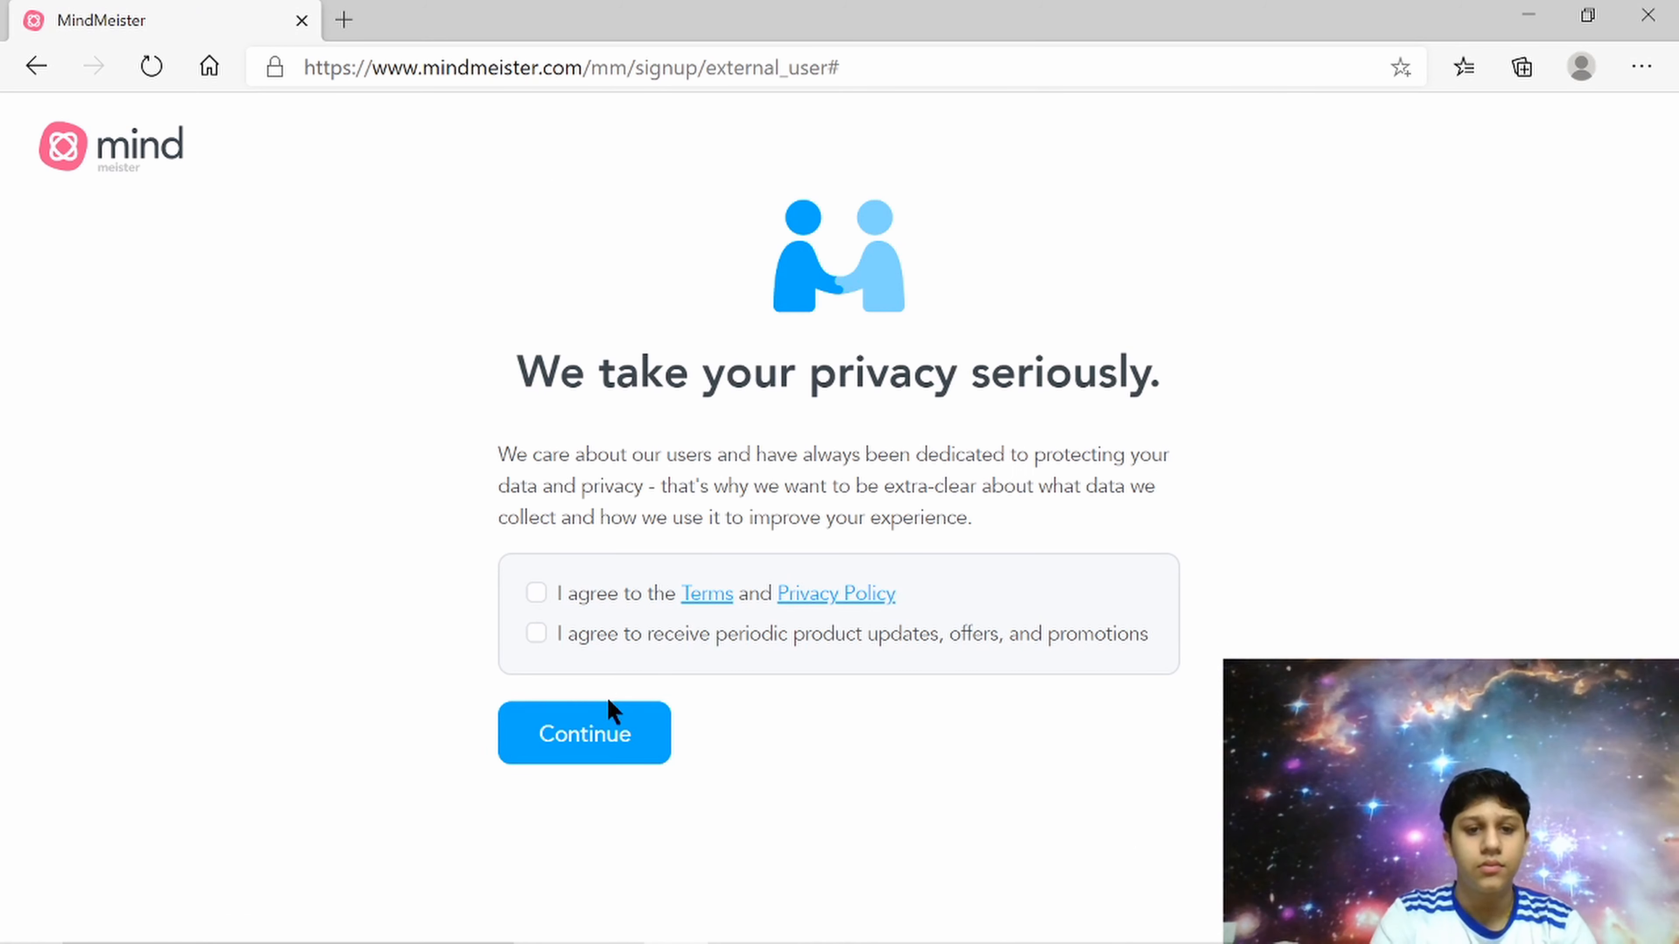
Agree to the terms, privacy policy and periodic product updates, and choose the last category for where MindMeister will be used
left_click(636, 597)
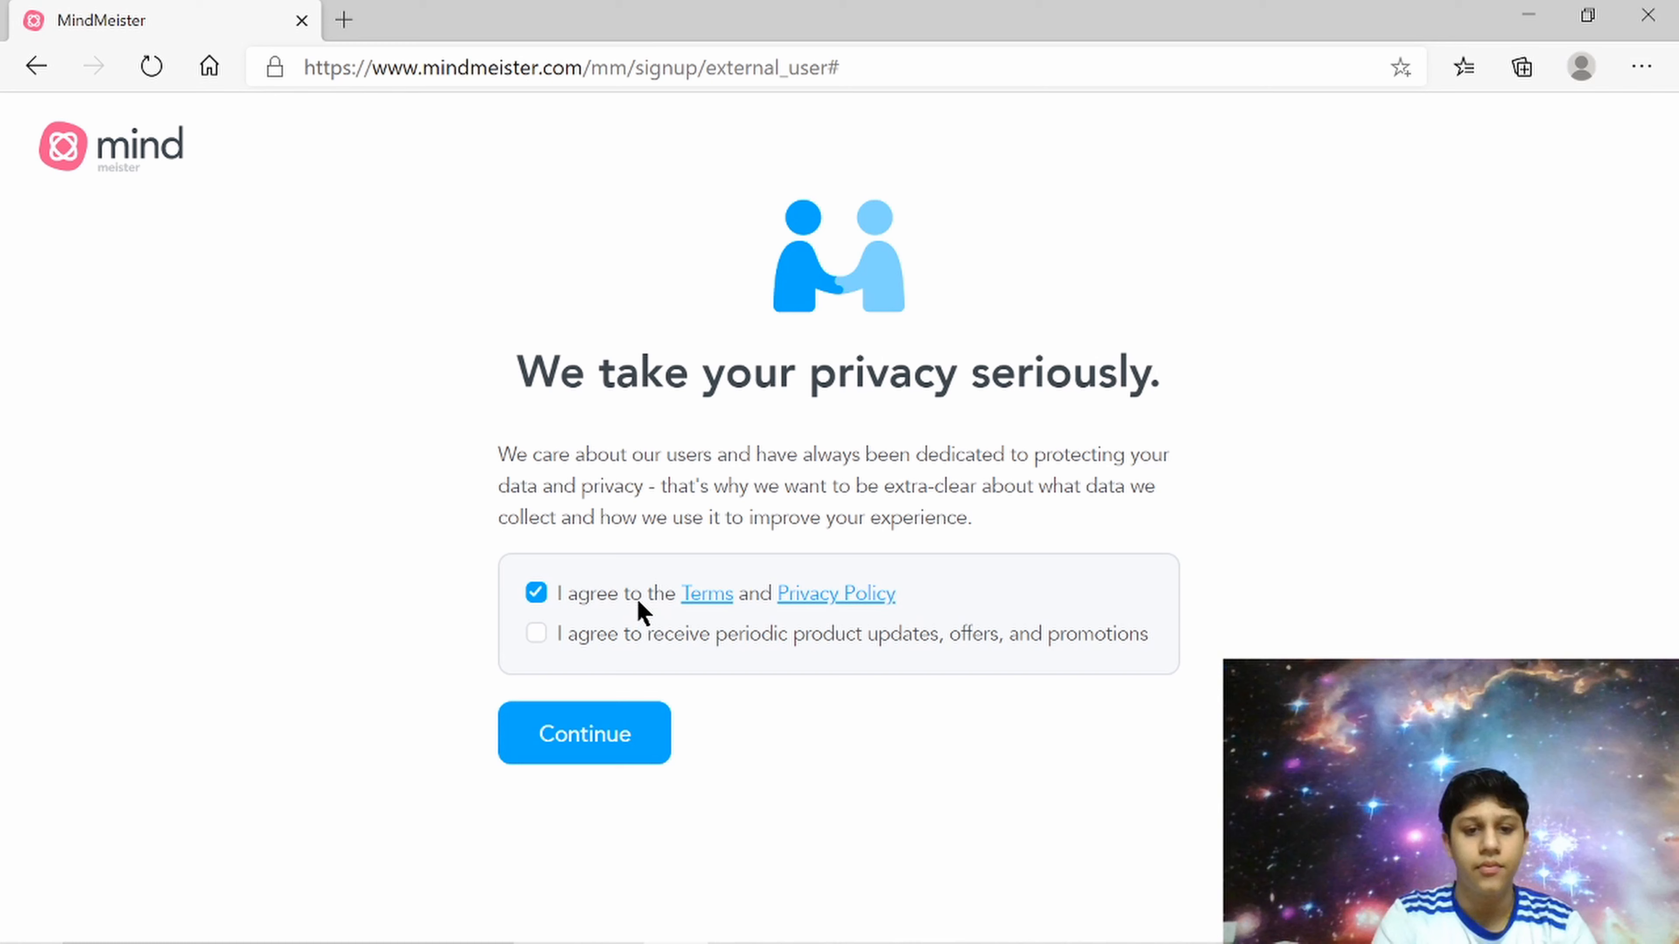
left_click(630, 628)
left_click(588, 734)
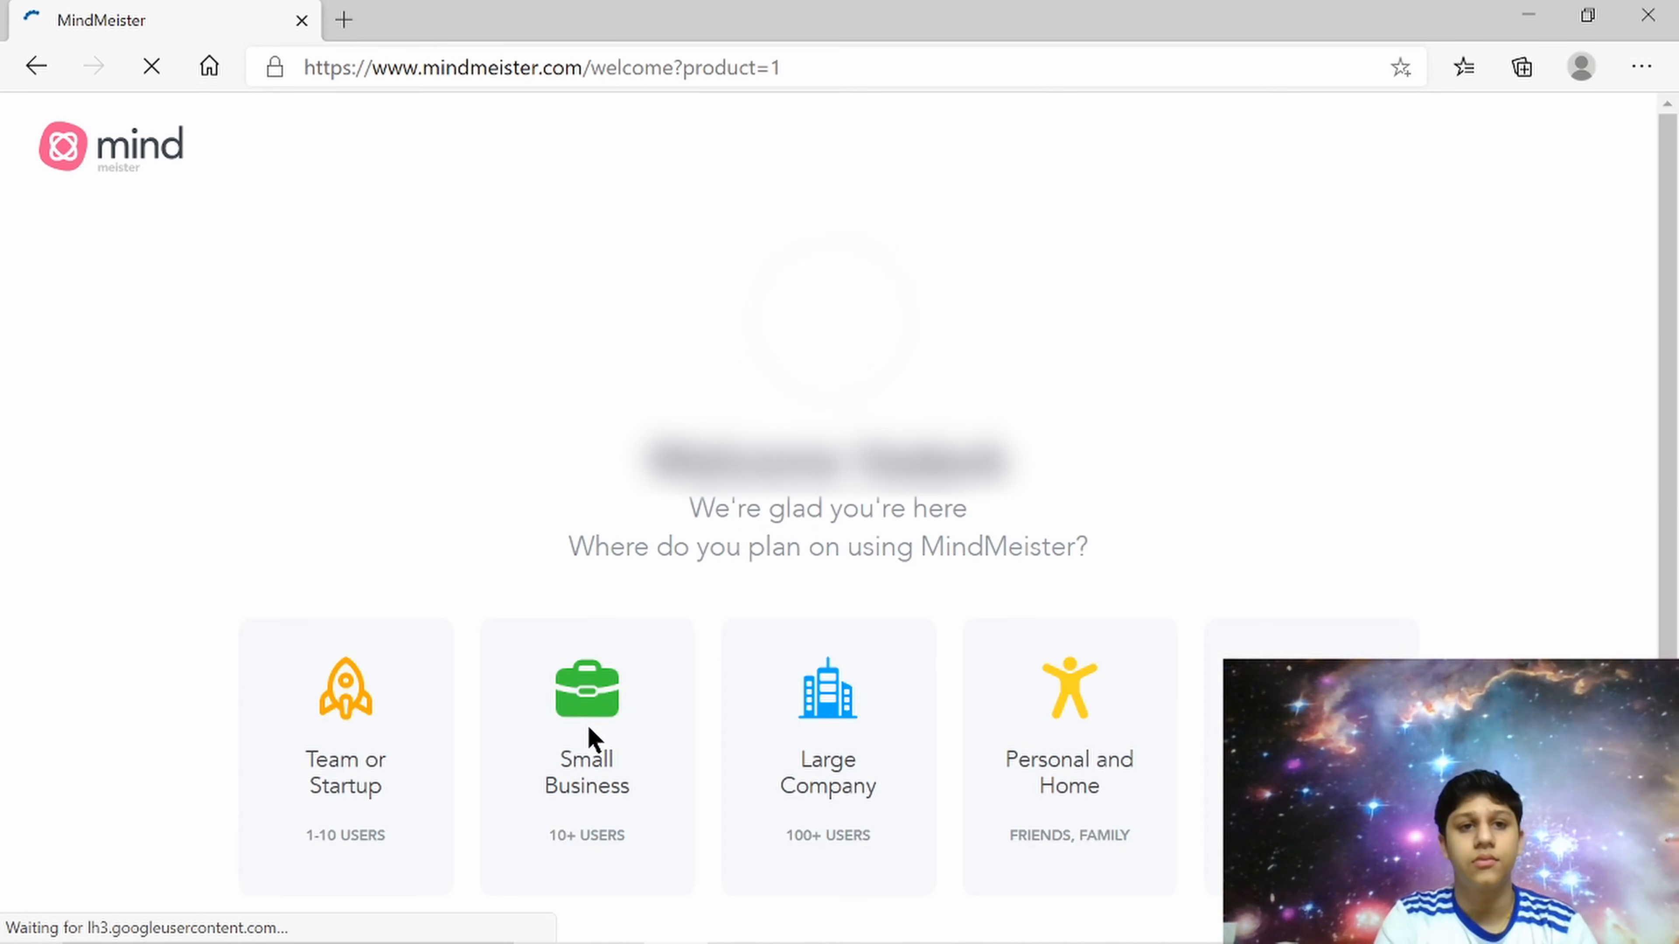
left_click(589, 739)
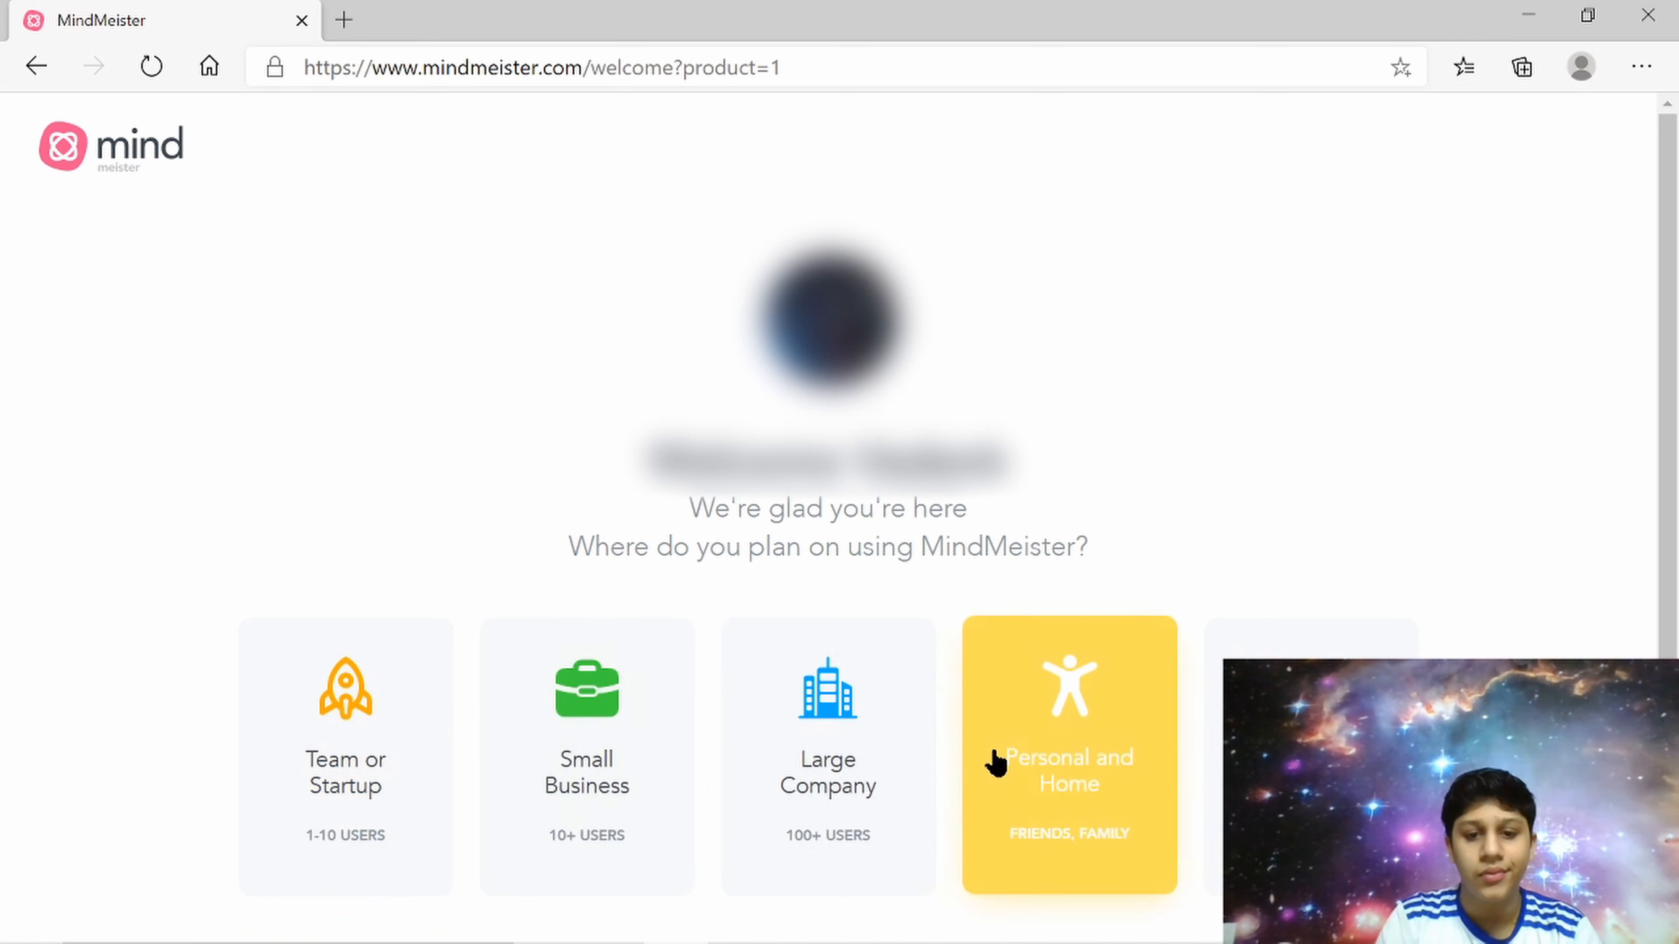
left_click(1311, 753)
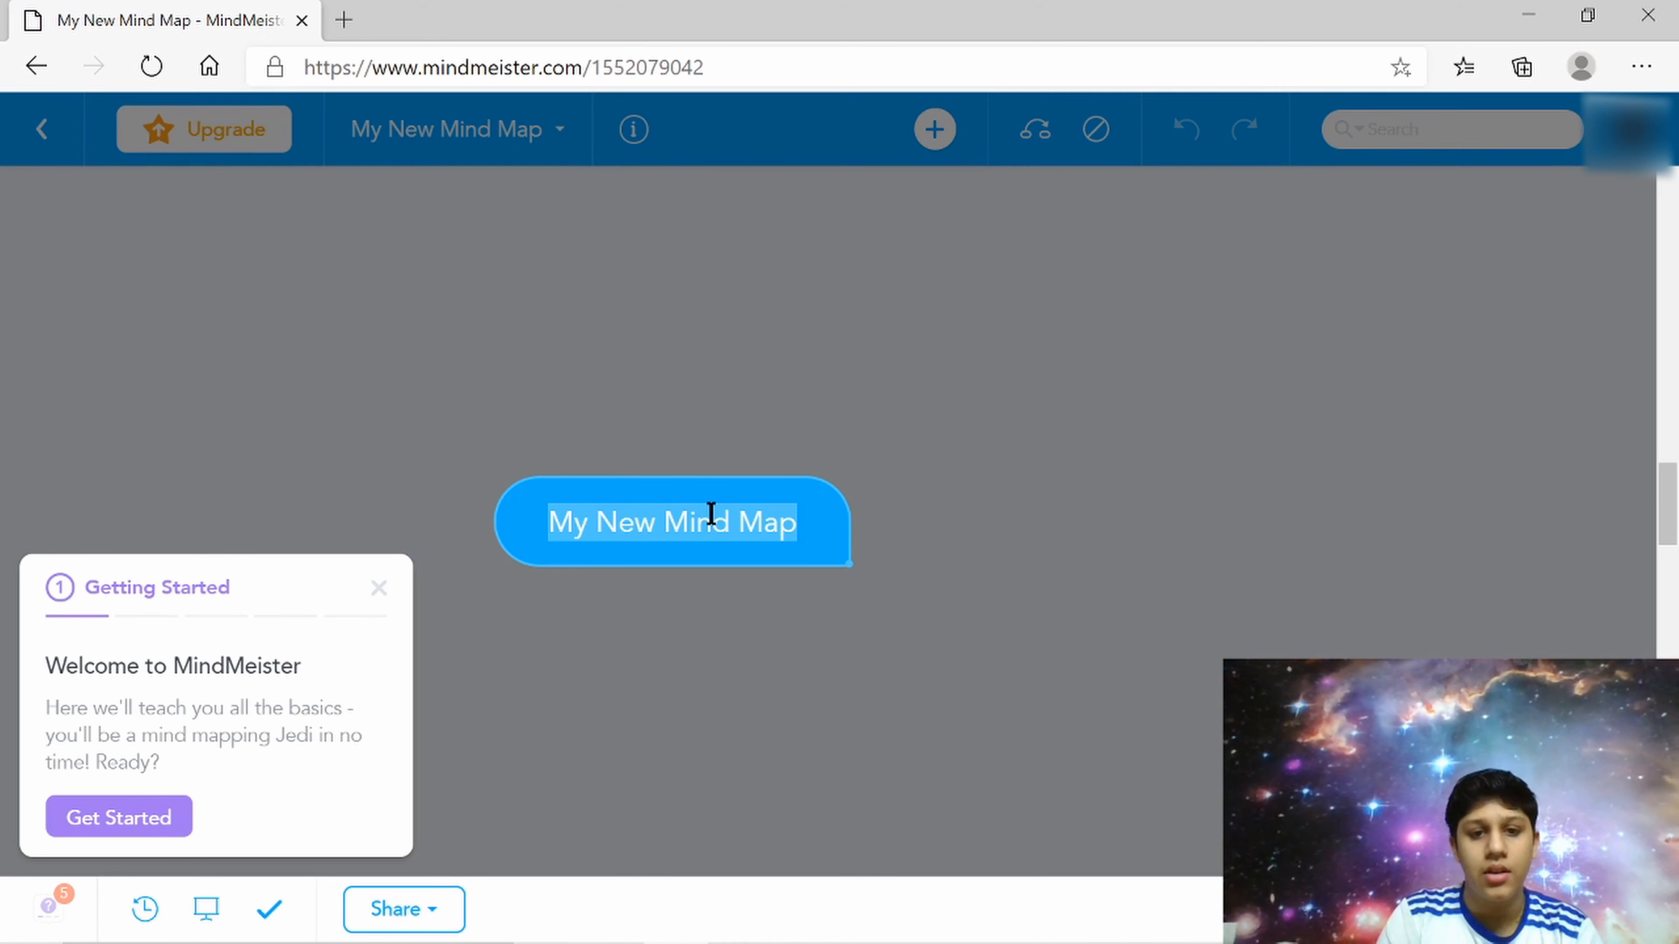
left_click(712, 516)
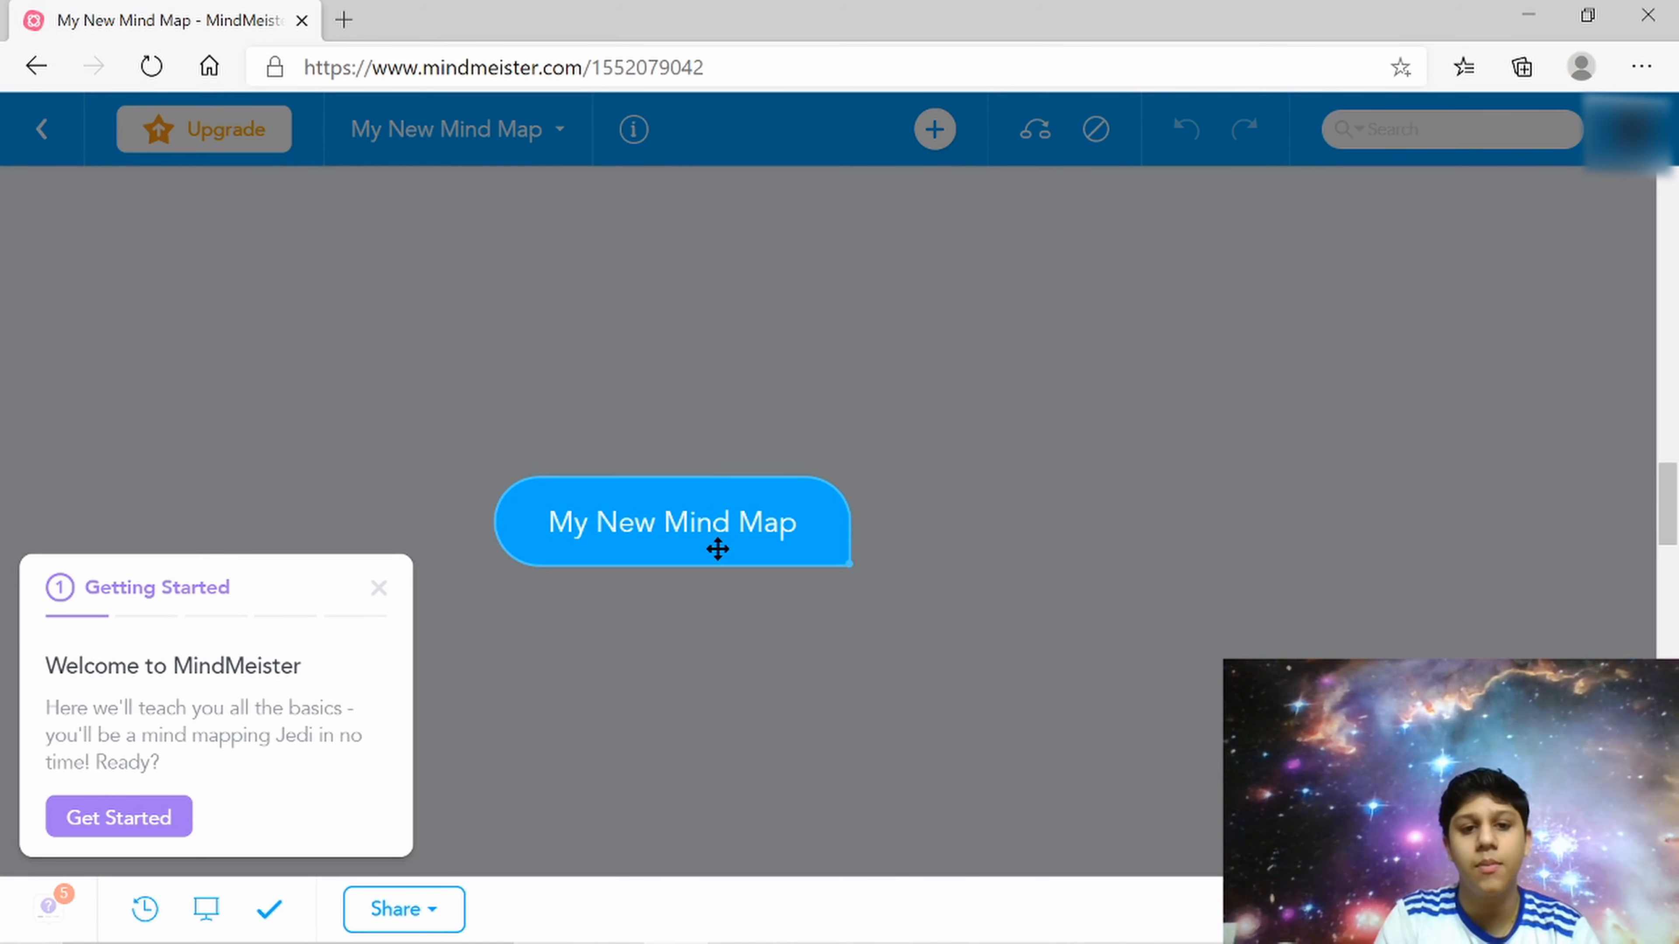
triple_click(701, 537)
left_click(678, 521)
key("BackSpace")
key("BackSpace")
key("BackSpace")
key("BackSpace")
key("BackSpace")
key("BackSpace")
key("BackSpace")
key("BackSpace")
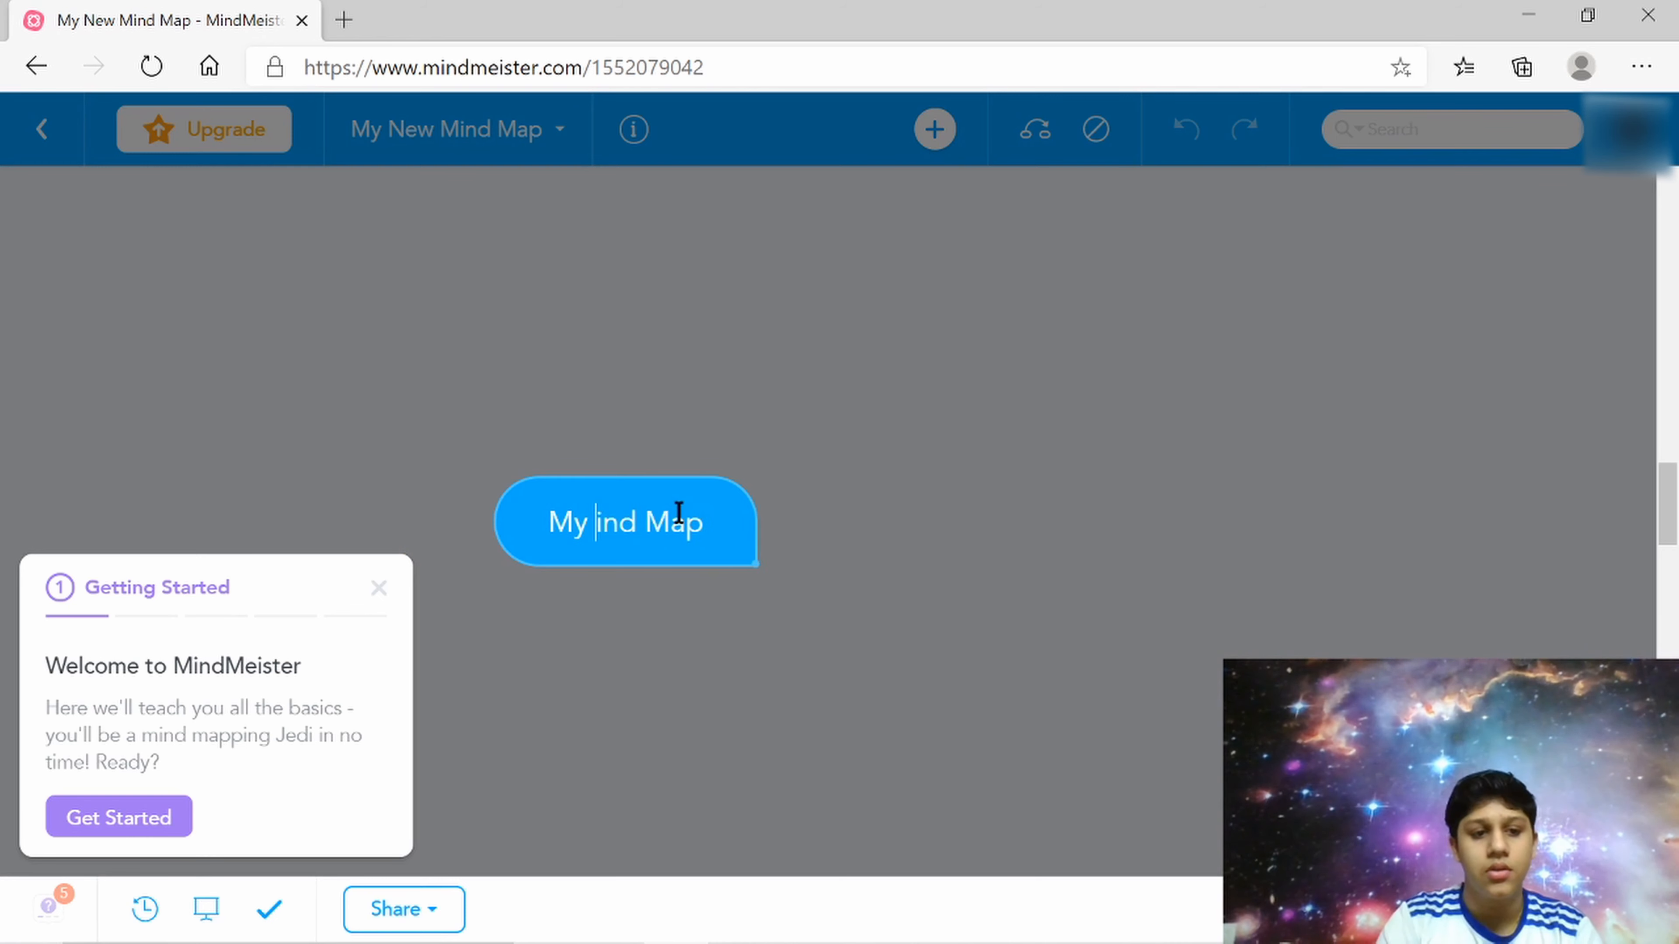
key("BackSpace")
key("BackSpace")
key("BackSpace")
key("BackSpace")
key("BackSpace")
key("BackSpace")
key("BackSpace")
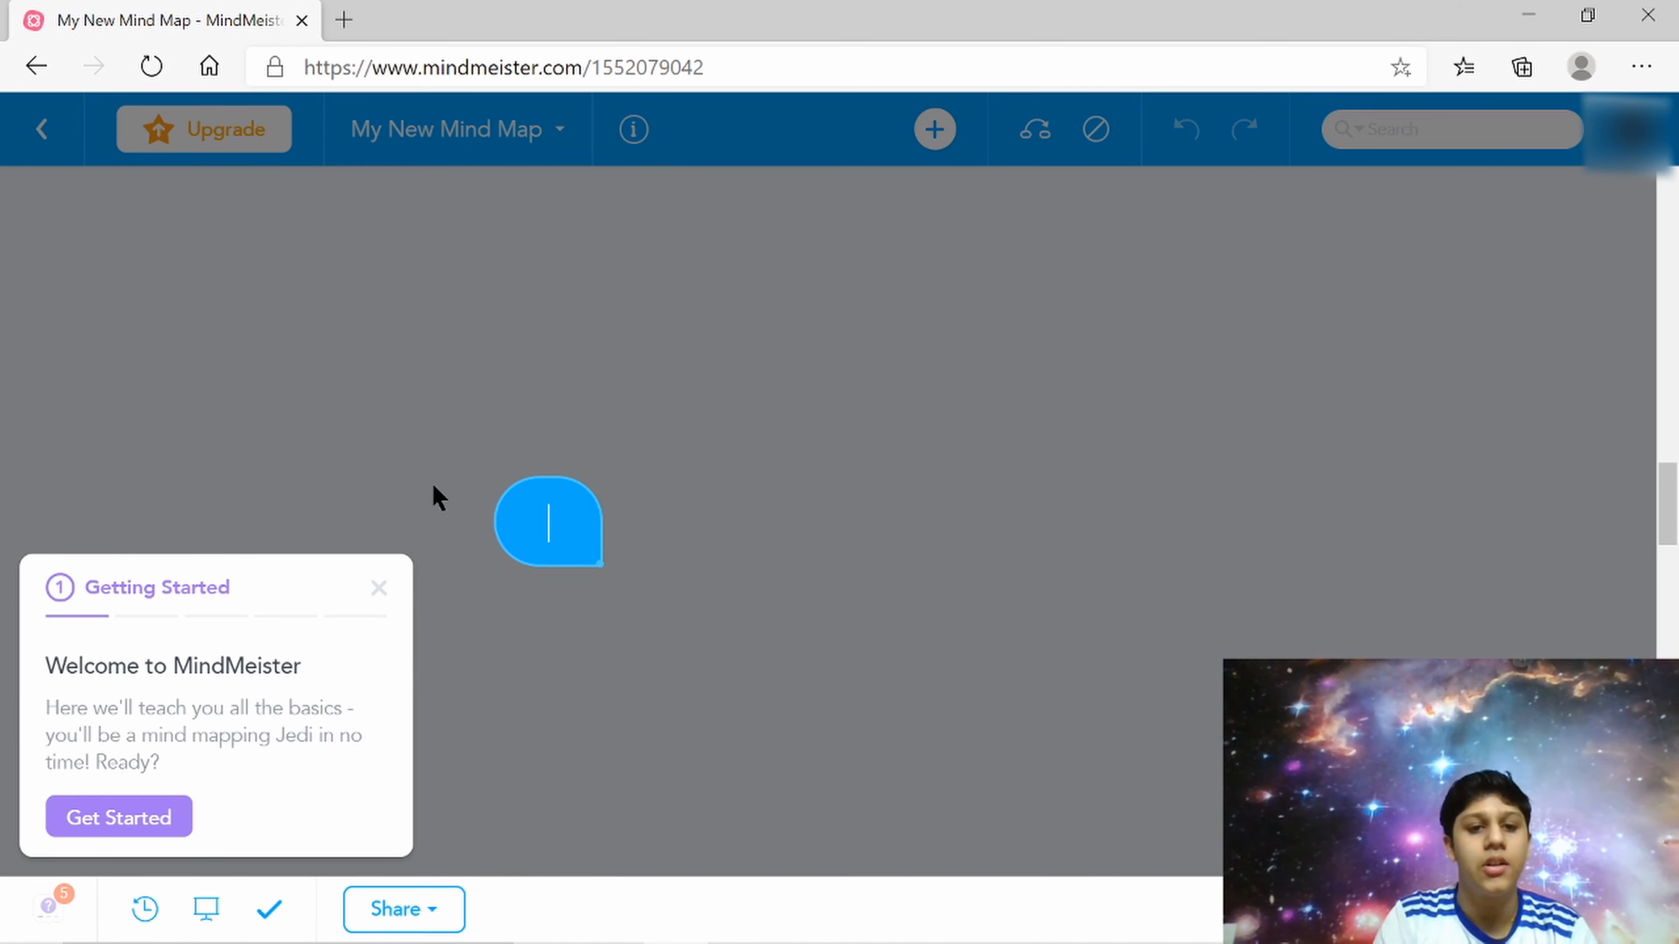
key("ctrl+z")
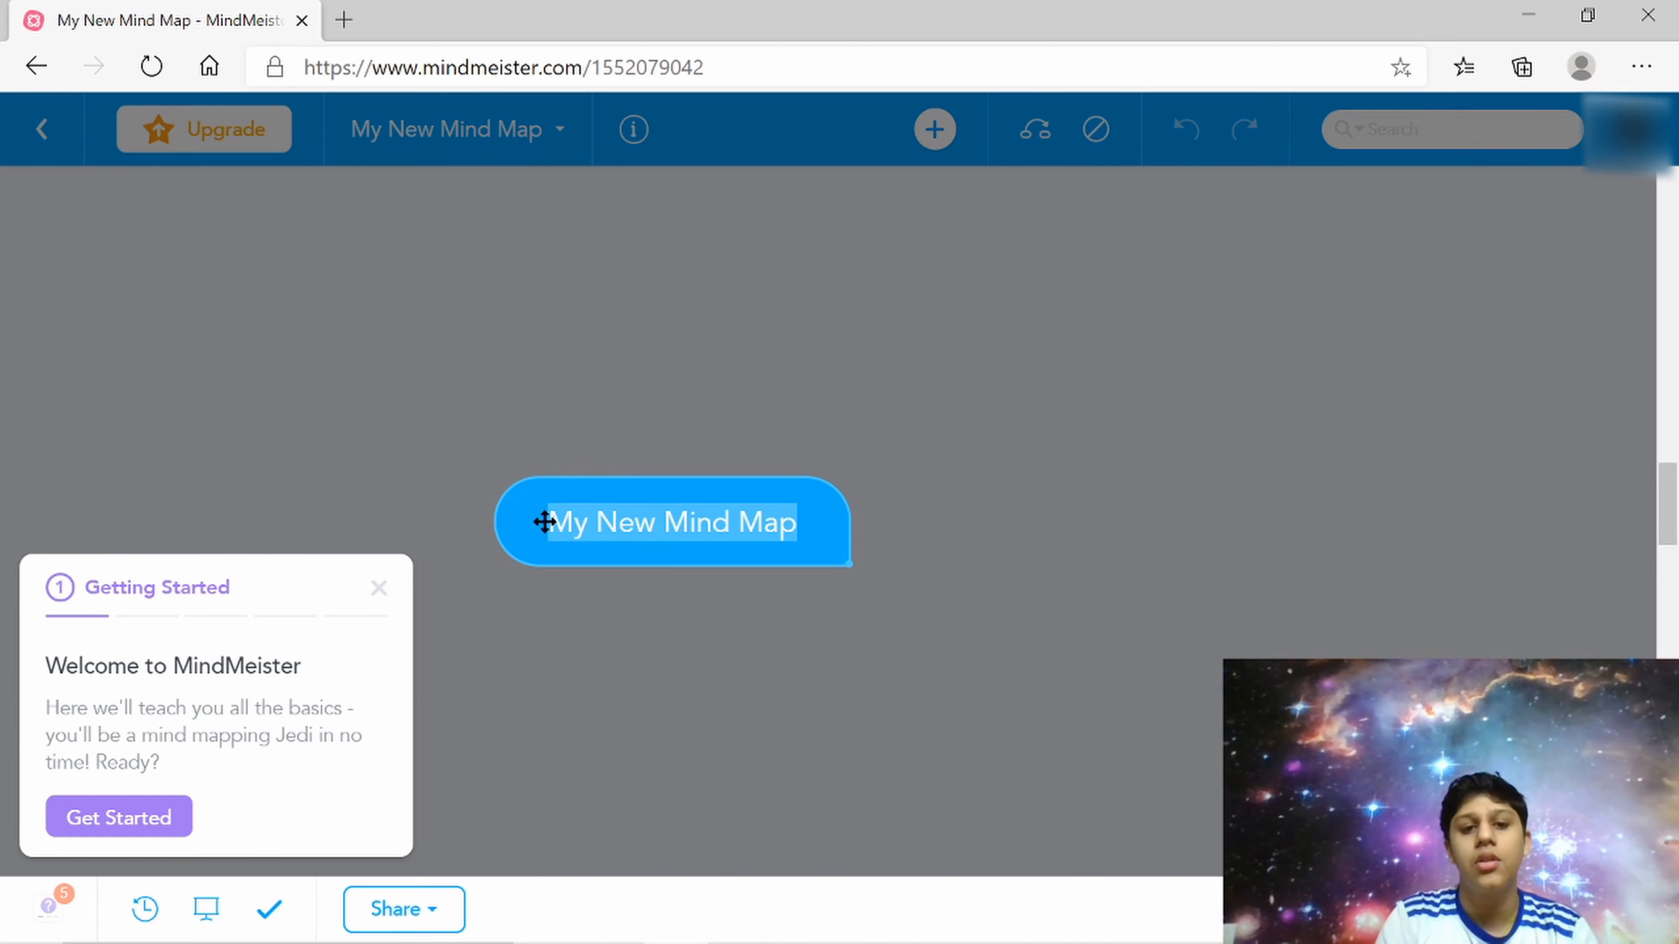
Replace the central topic's title with "cars"
left_click(657, 509)
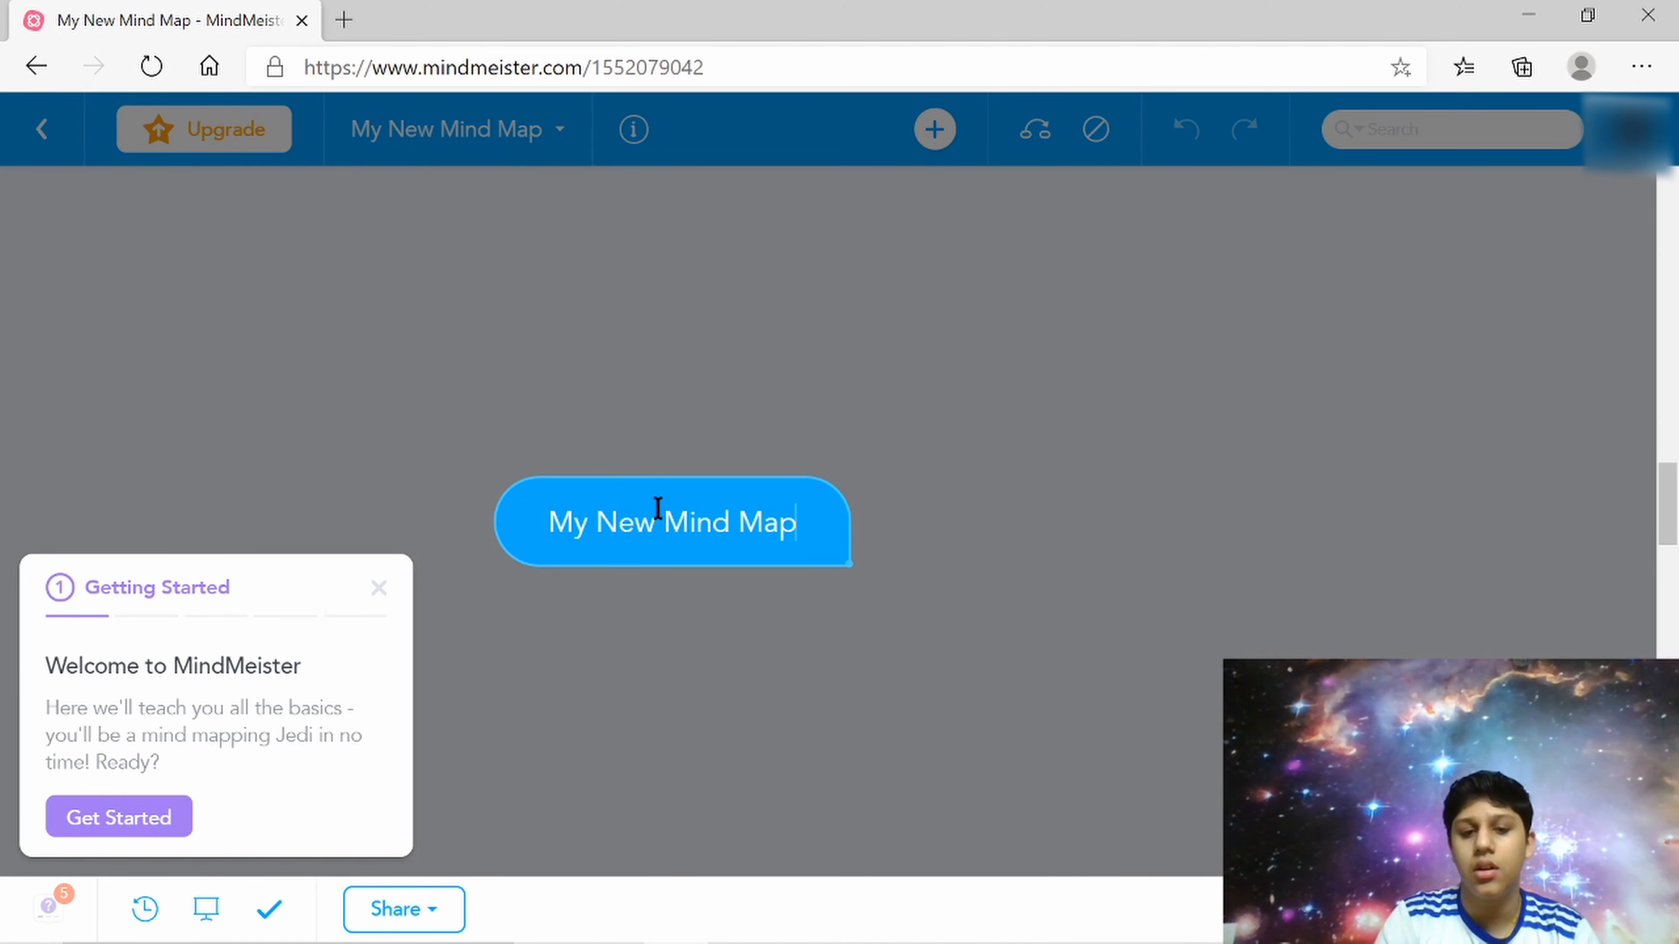
key("BackSpace")
key("BackSpace")
key("BackSpace")
key("BackSpace")
key("BackSpace")
key("BackSpace")
key("BackSpace")
key("BackSpace")
key("BackSpace")
key("BackSpace")
key("BackSpace")
key("BackSpace")
key("BackSpace")
key("BackSpace")
key("BackSpace")
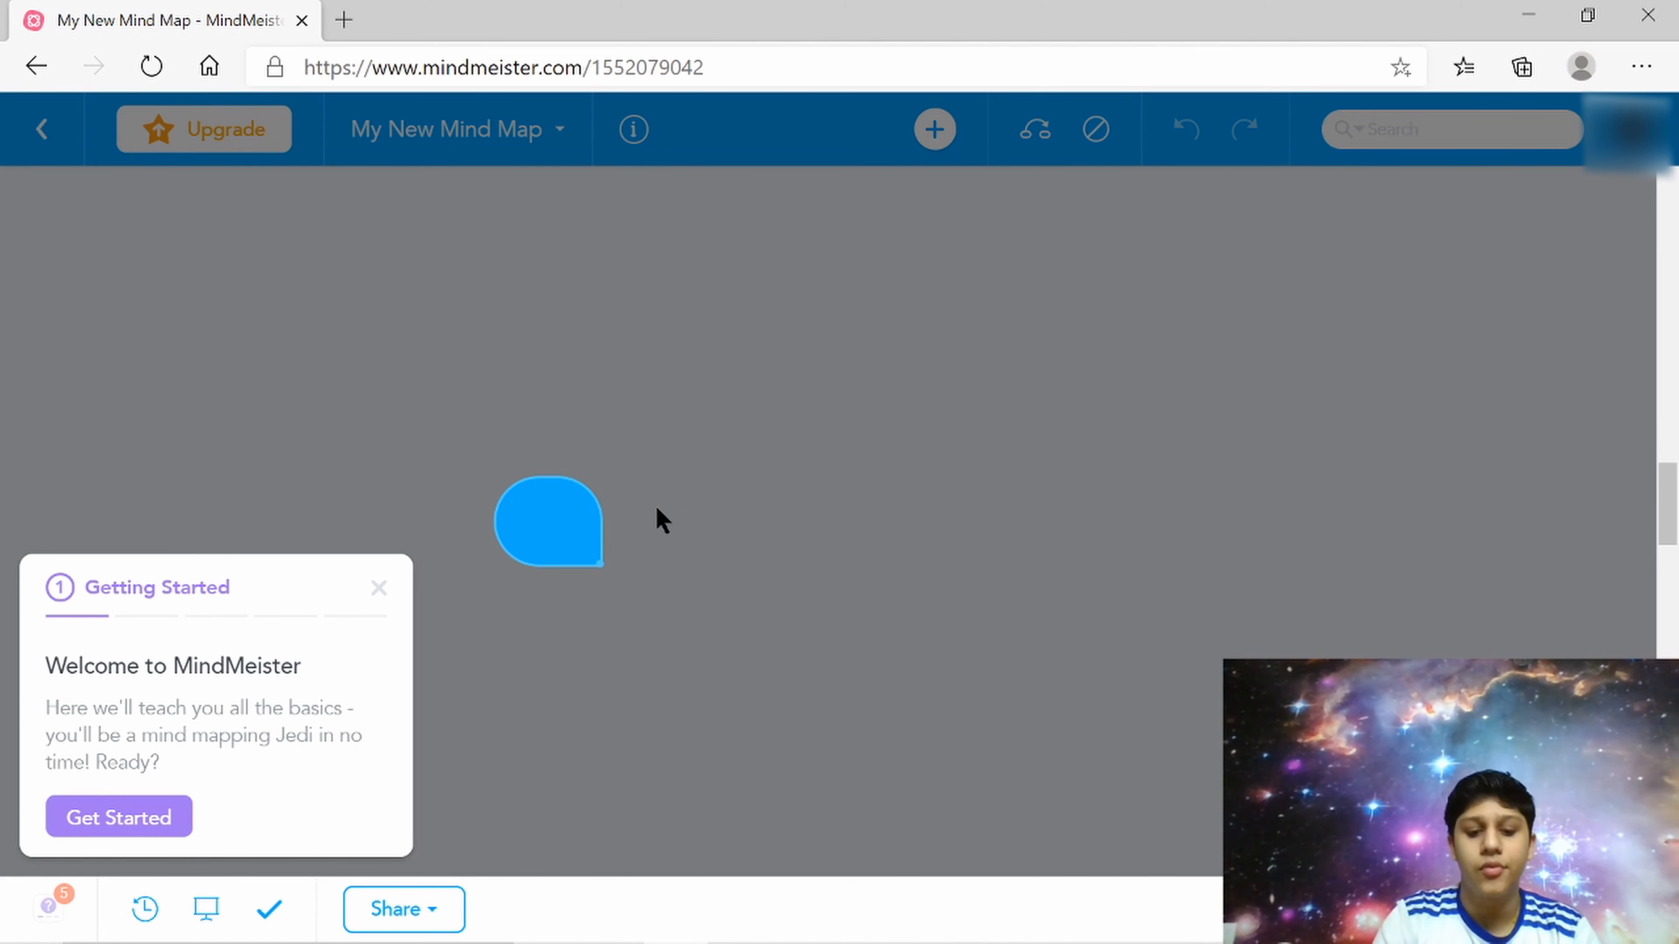
type("cars")
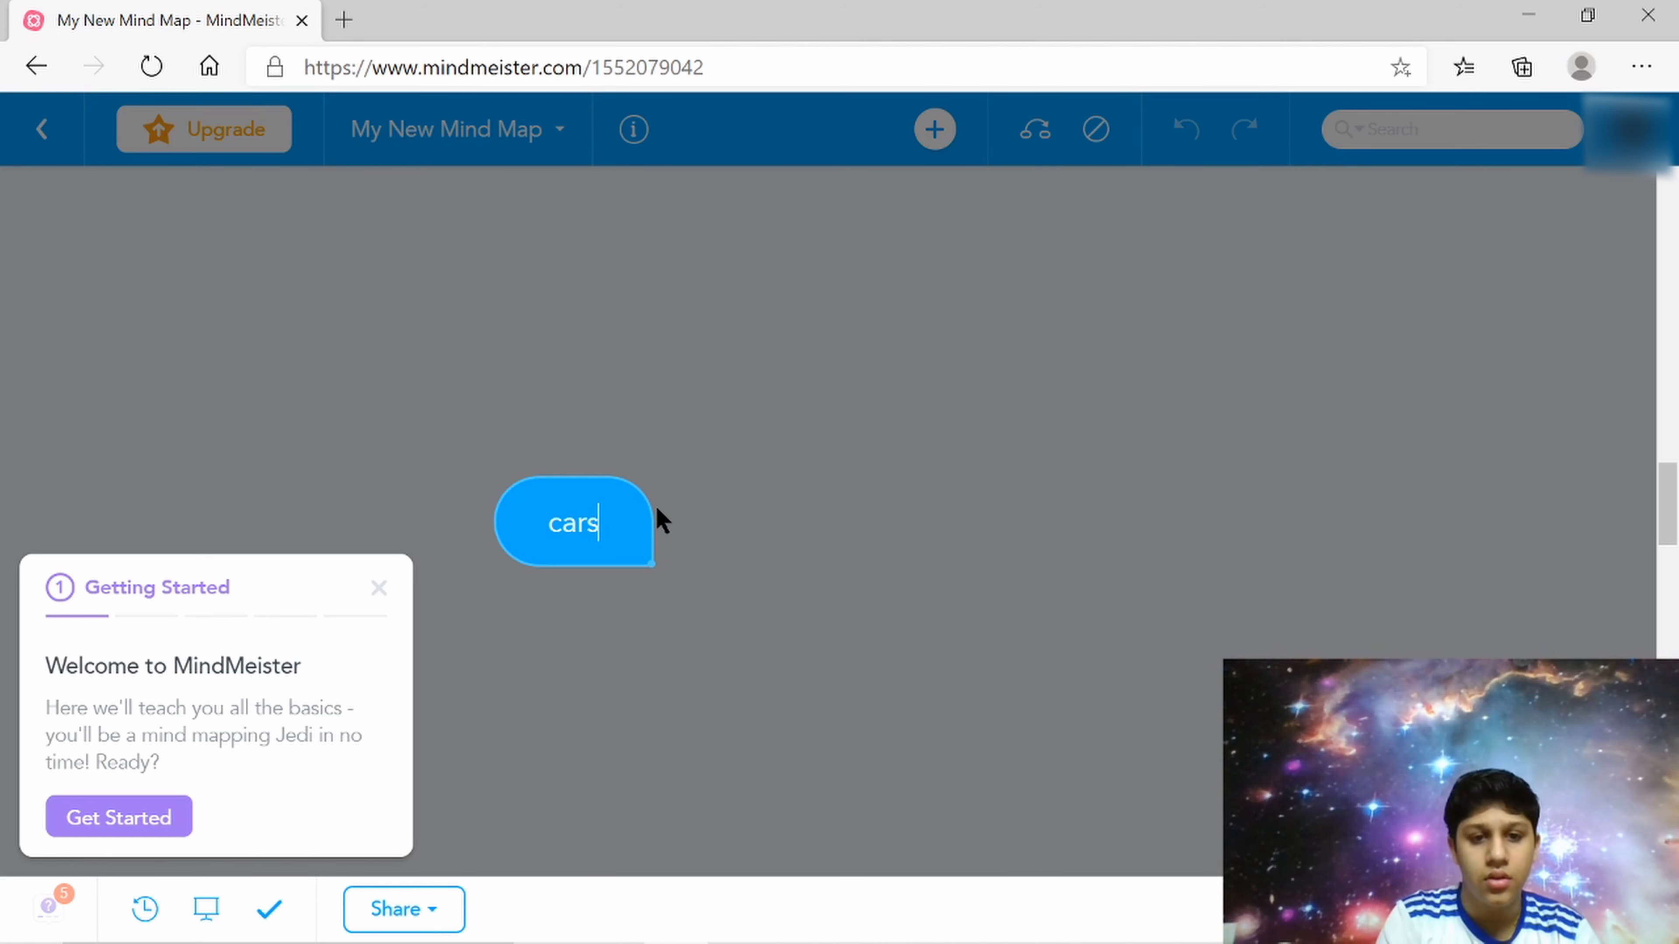
key("Return")
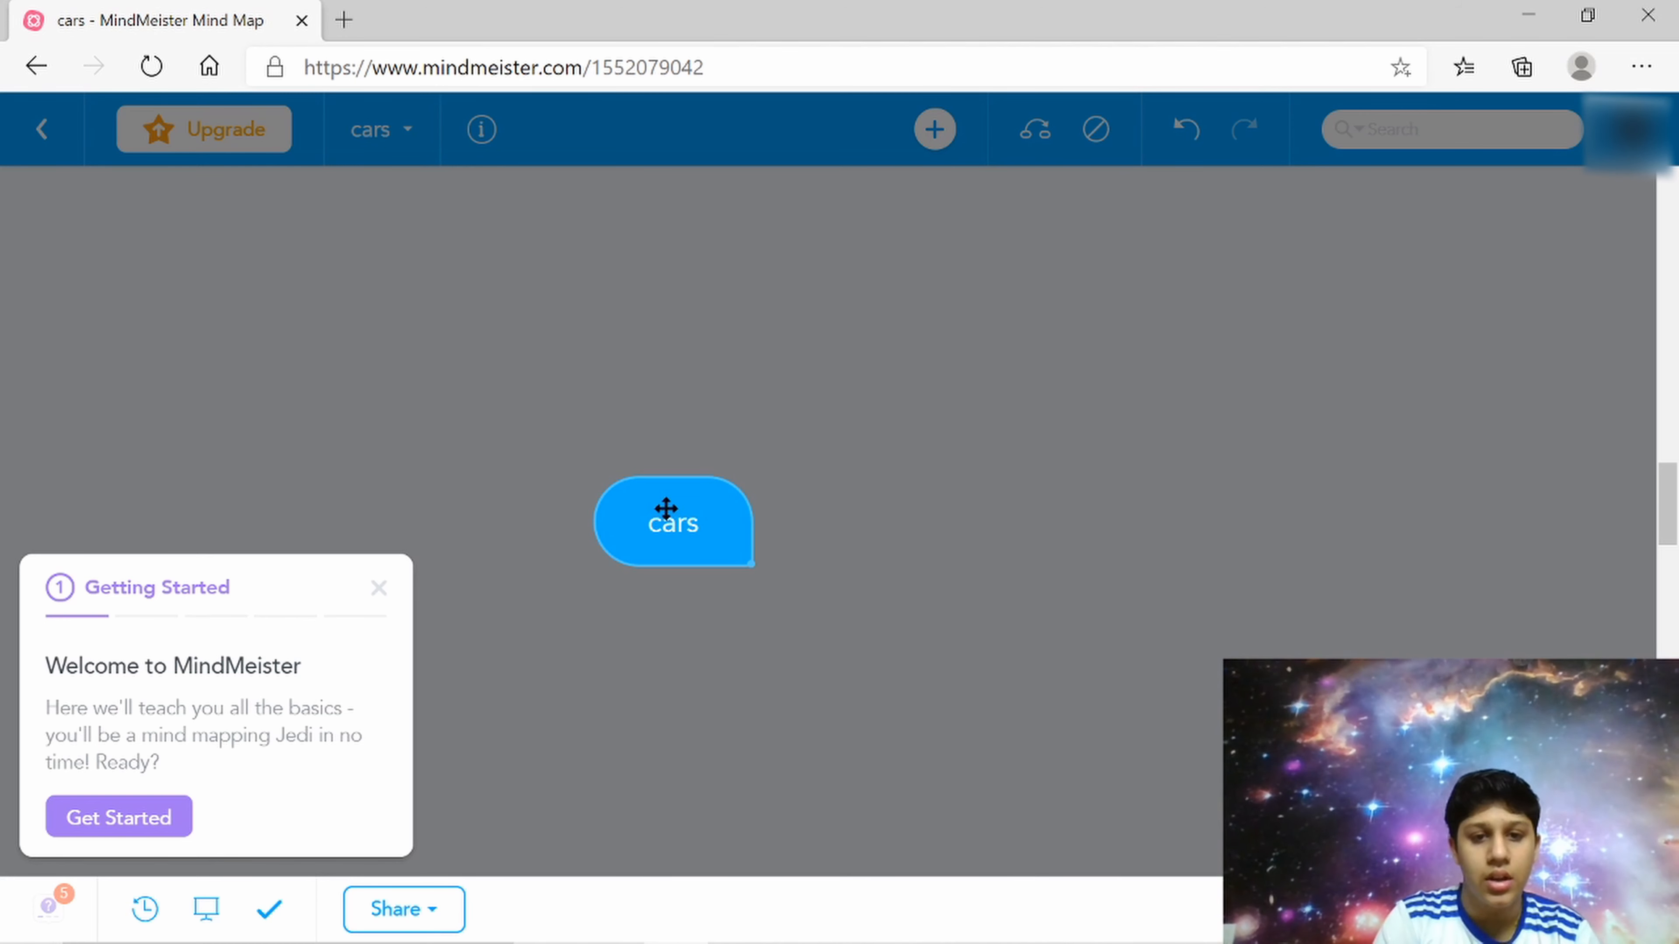
Retitle the central topic as "Computer" and dismiss the Getting Started guide
double_click(660, 509)
left_click(662, 514)
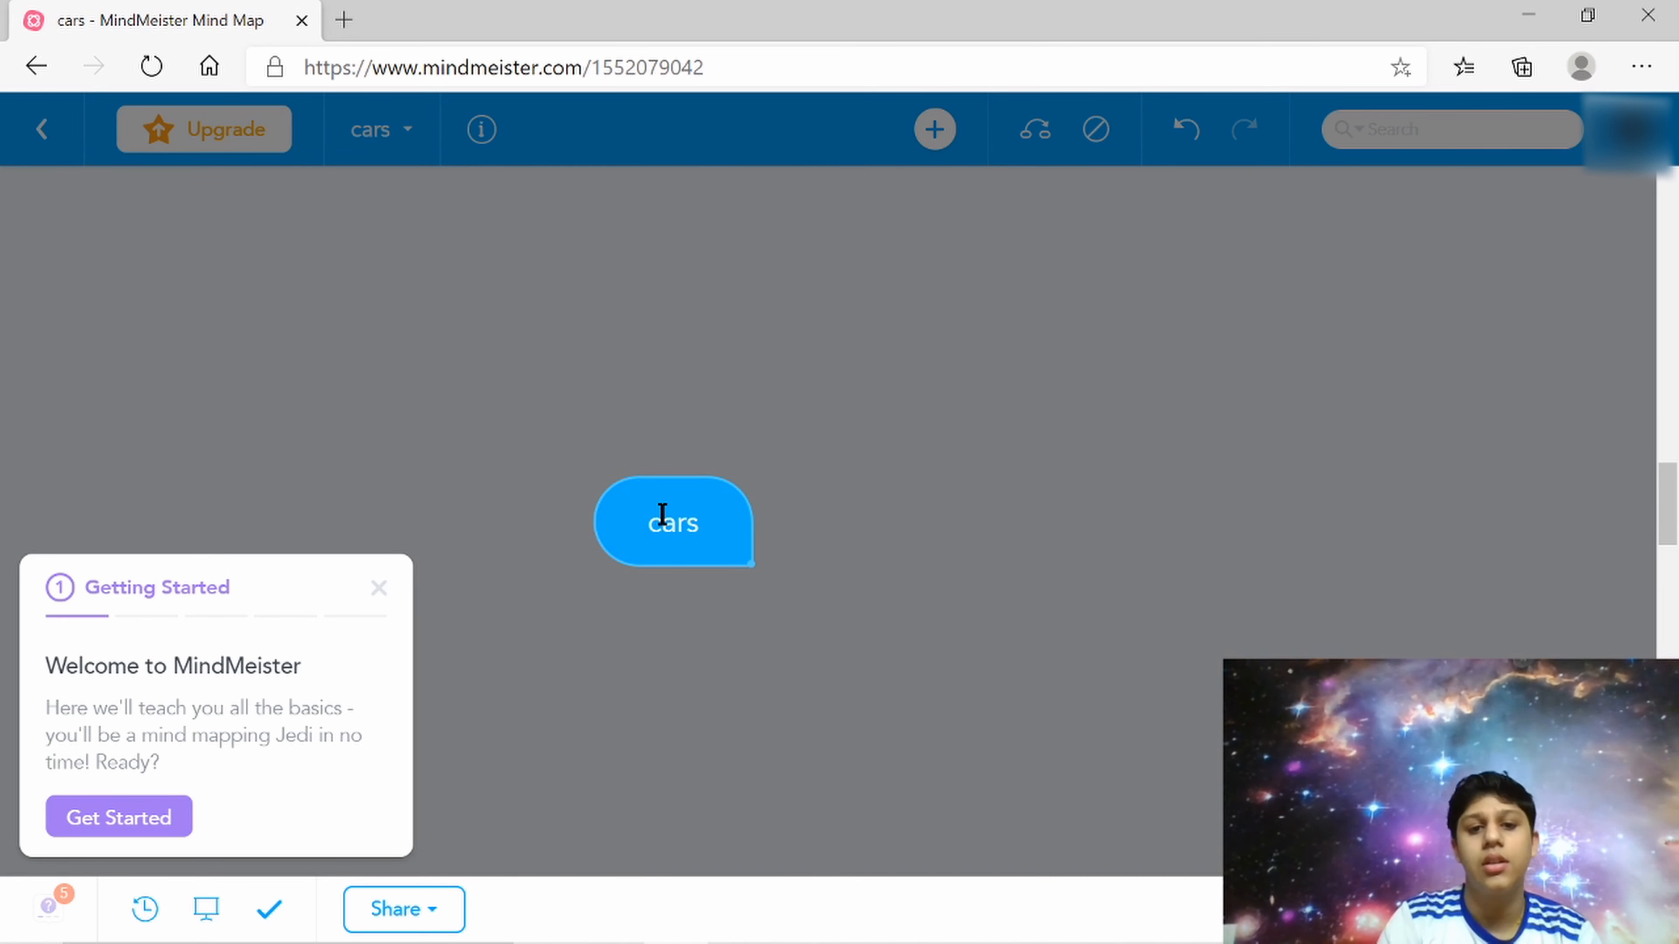
key("BackSpace")
key("BackSpace")
key("BackSpace")
key("BackSpace")
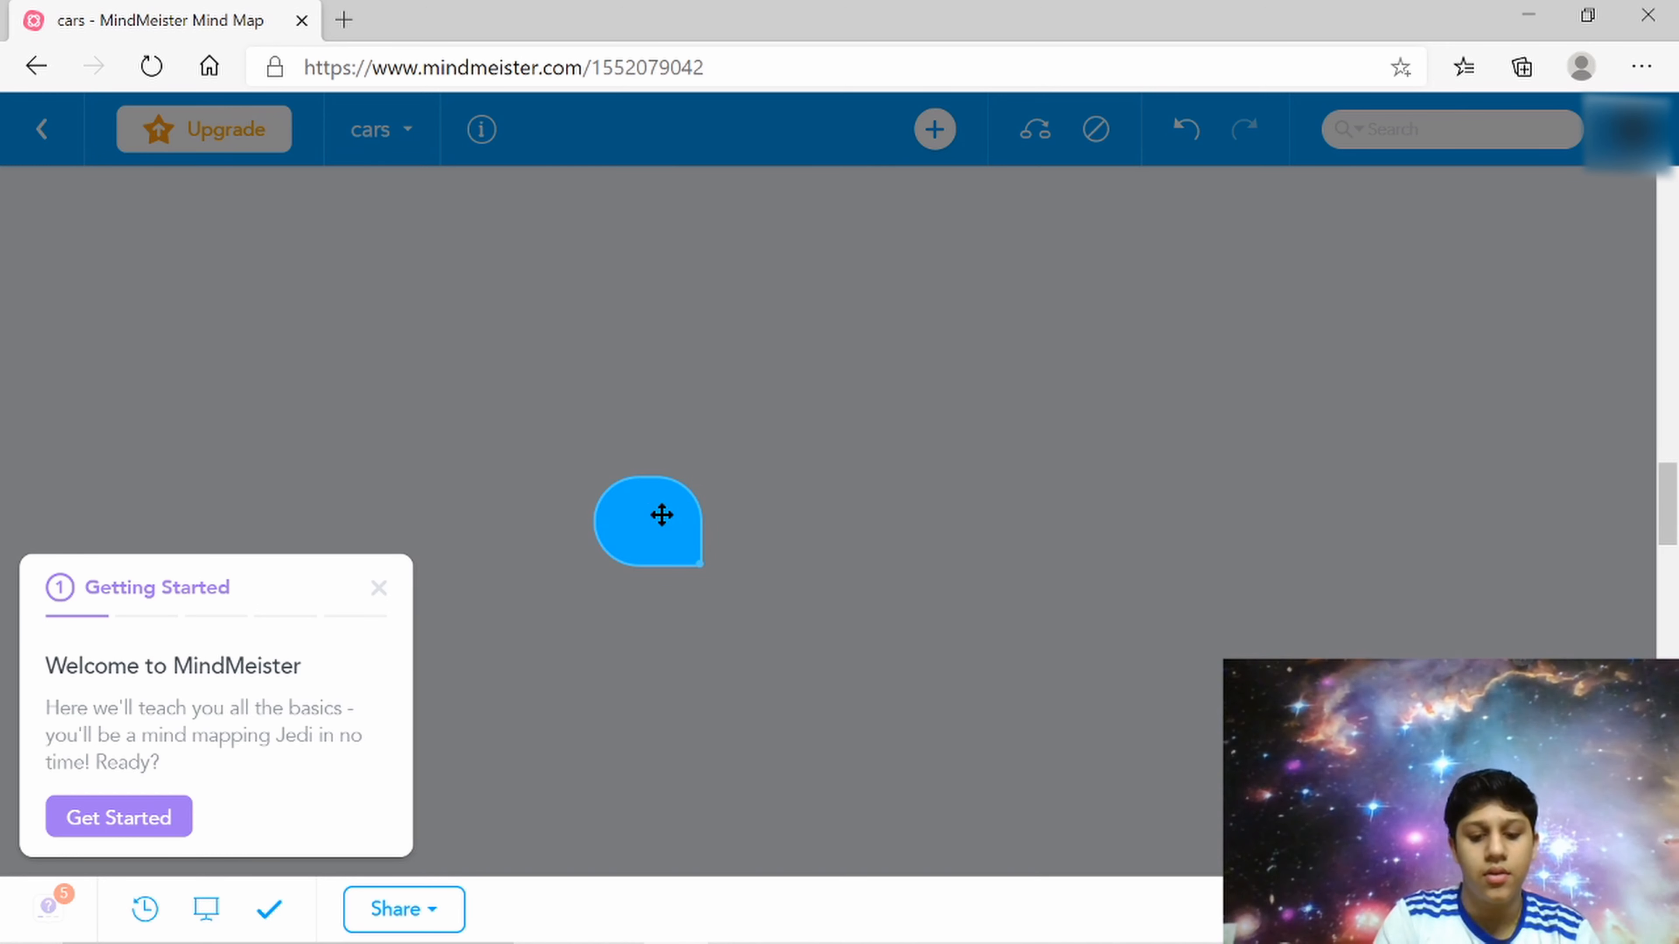
type("Comp")
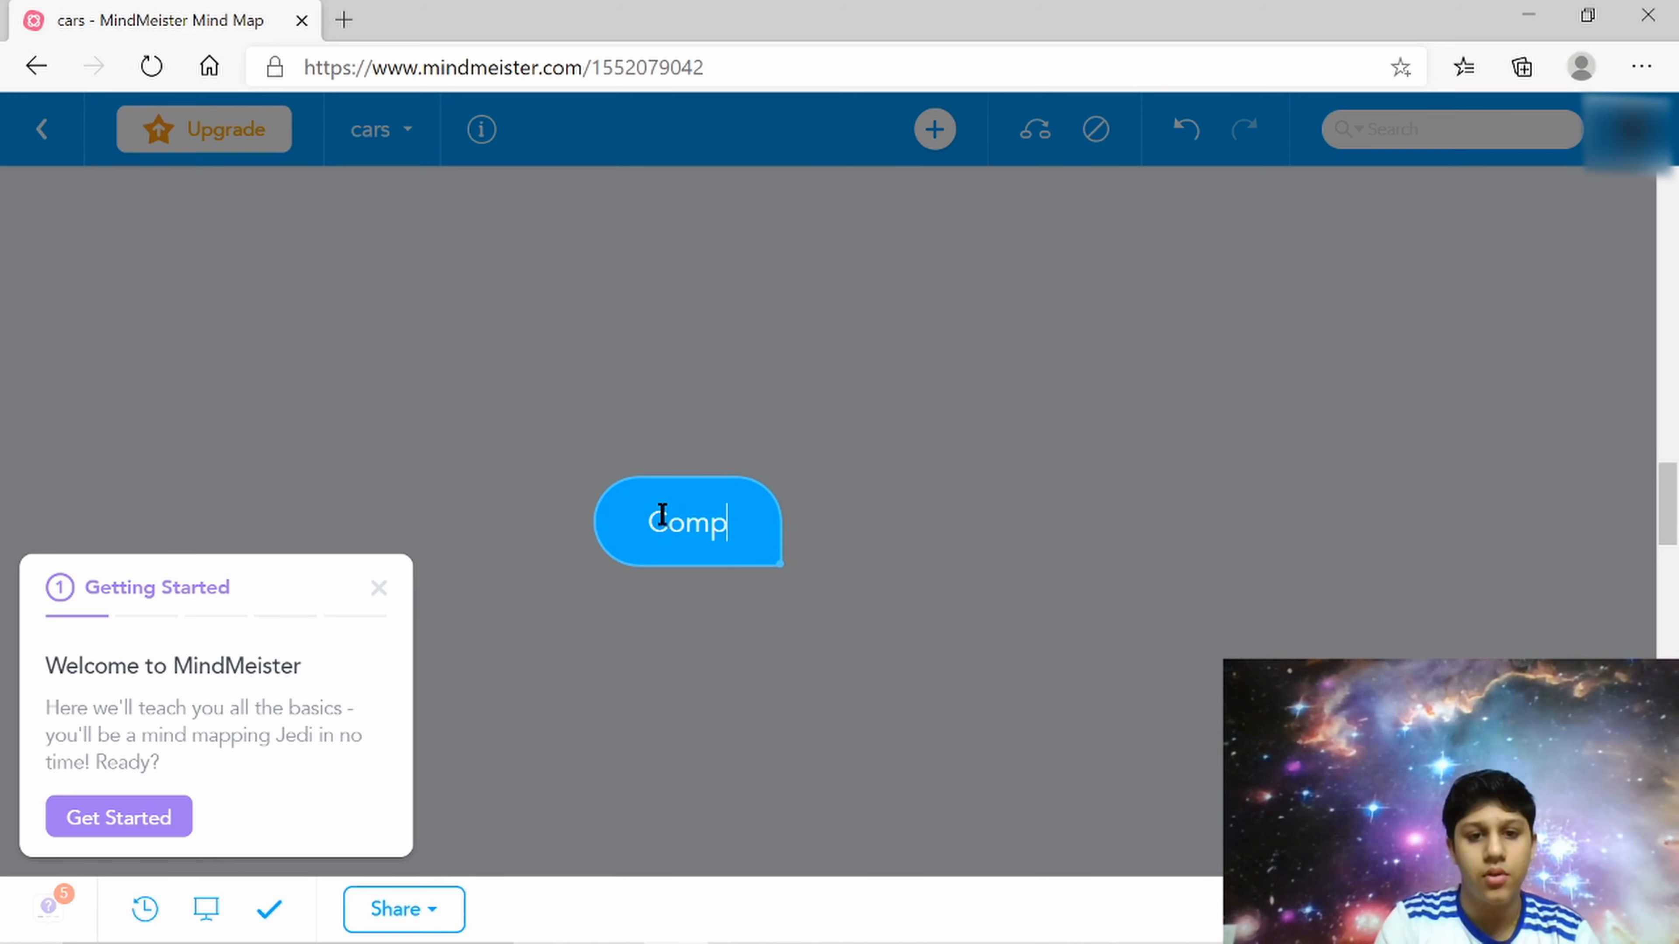
type("uter")
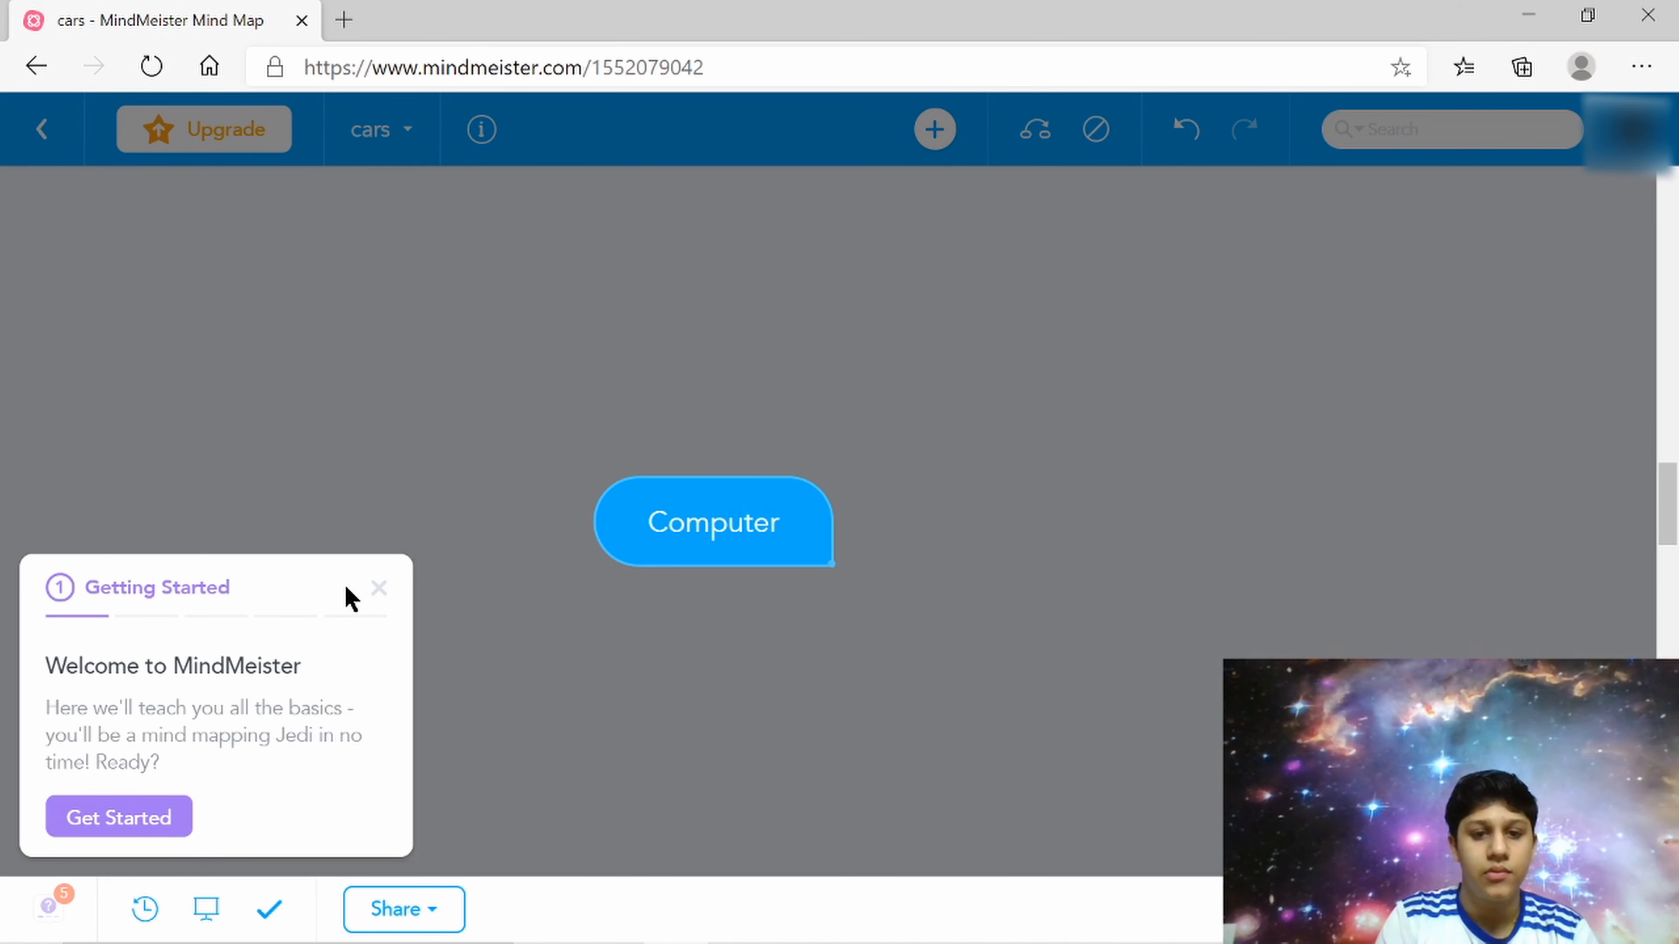
left_click(125, 824)
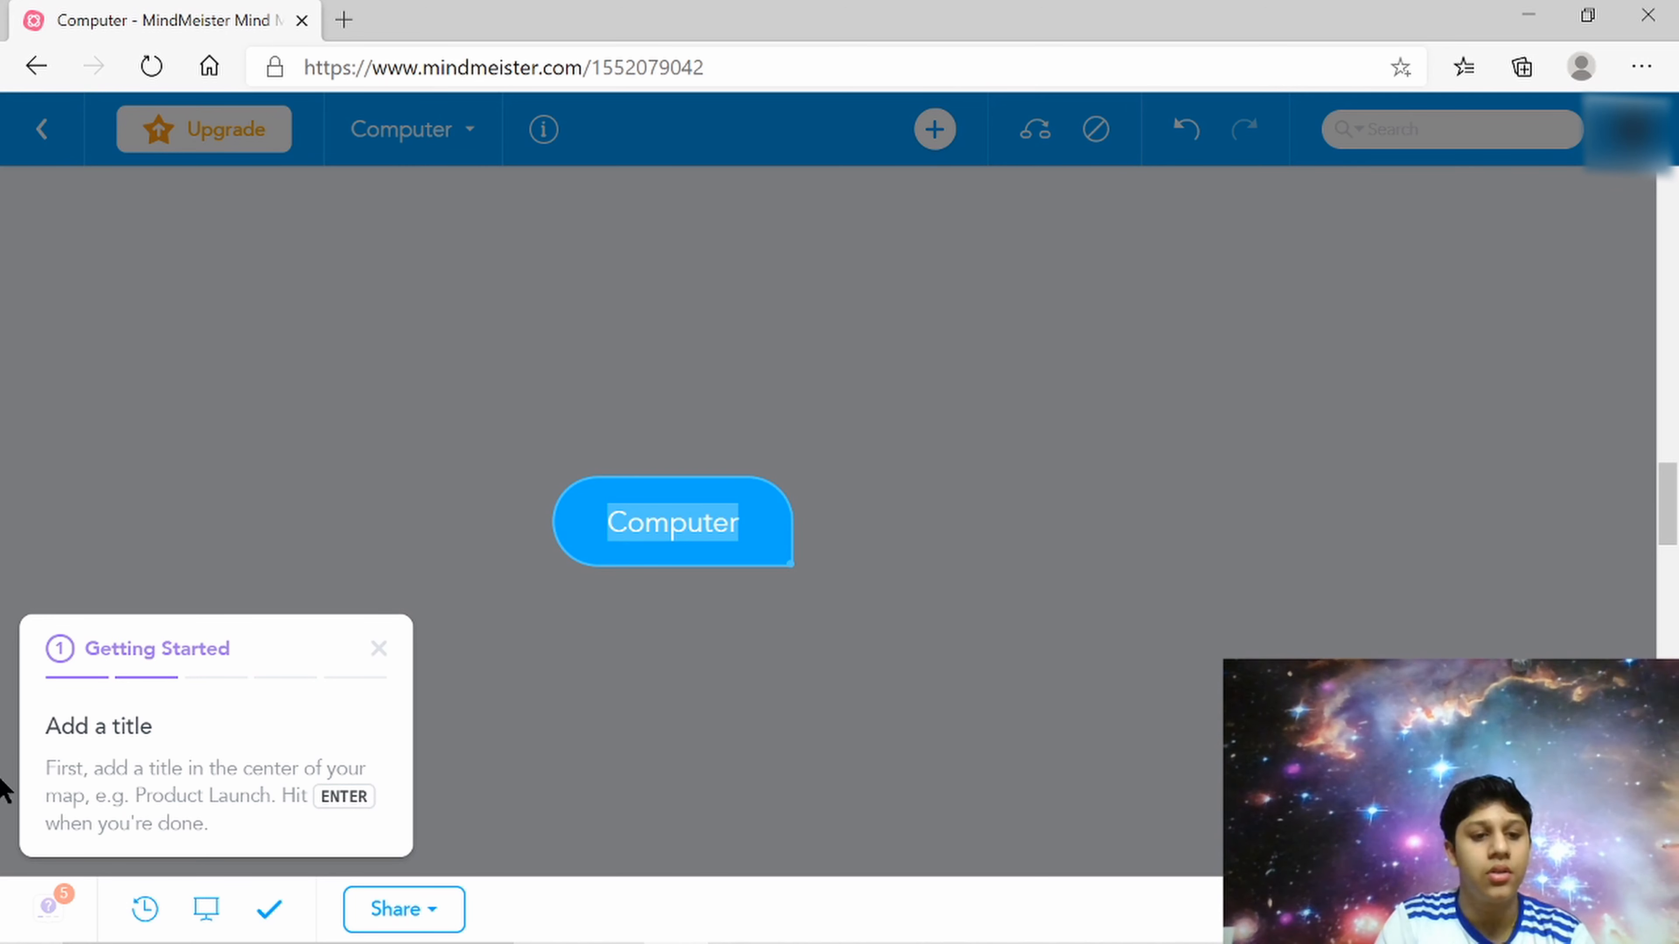
left_click(381, 654)
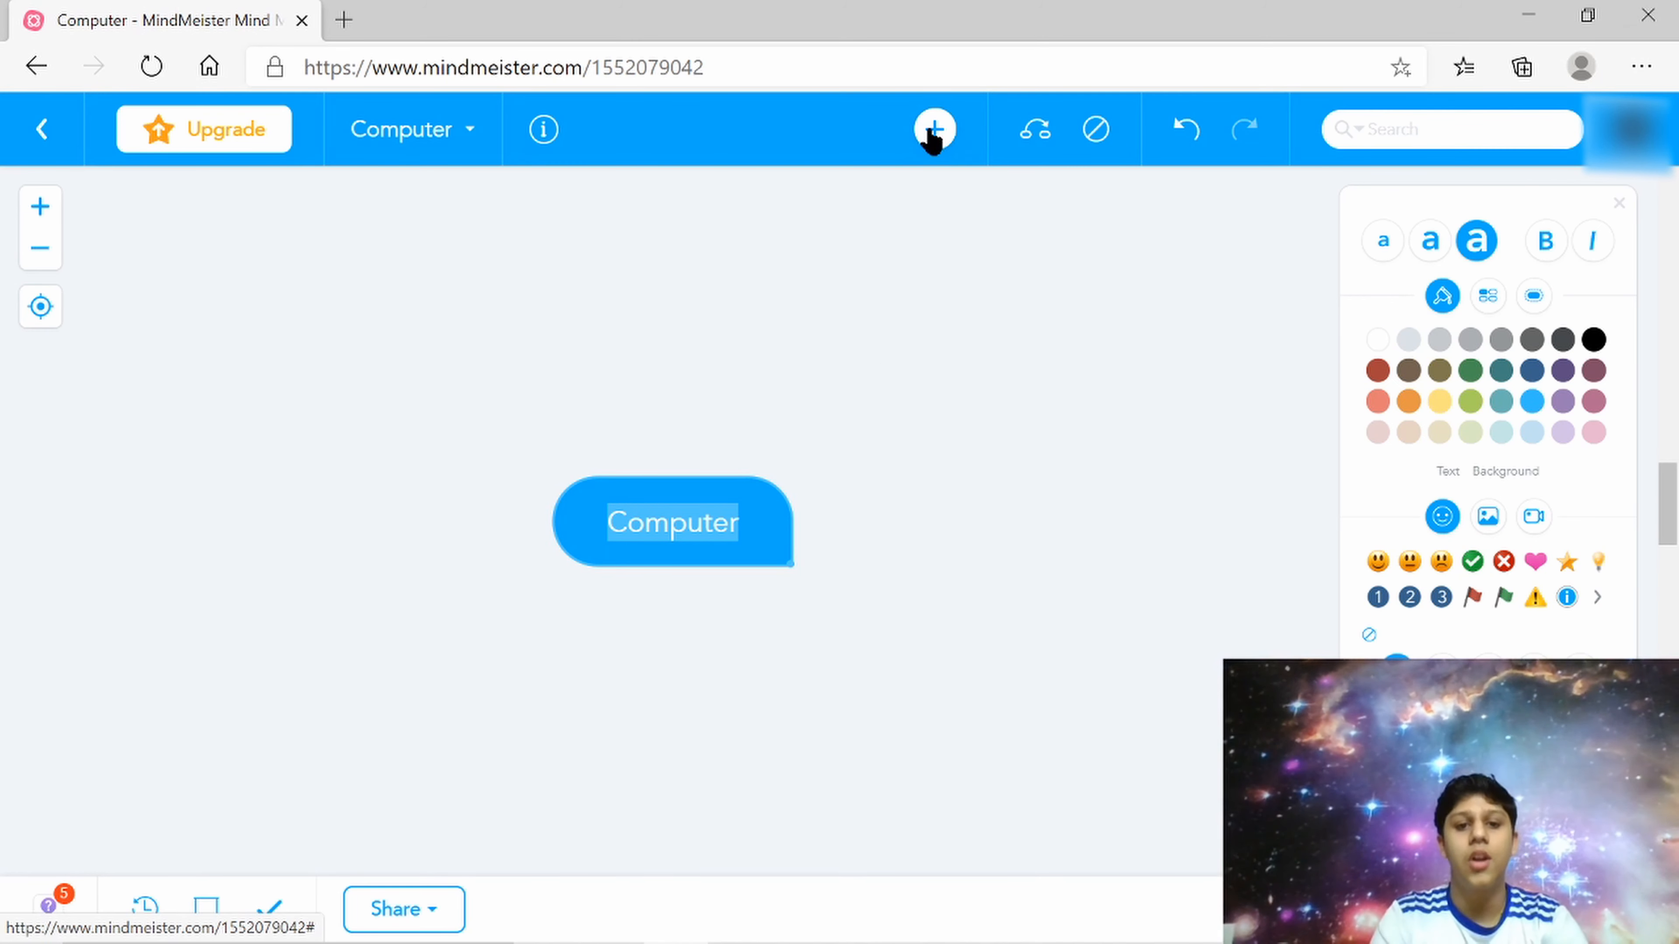
Add a topic named "Components" branching from the central Computer topic
left_click(934, 130)
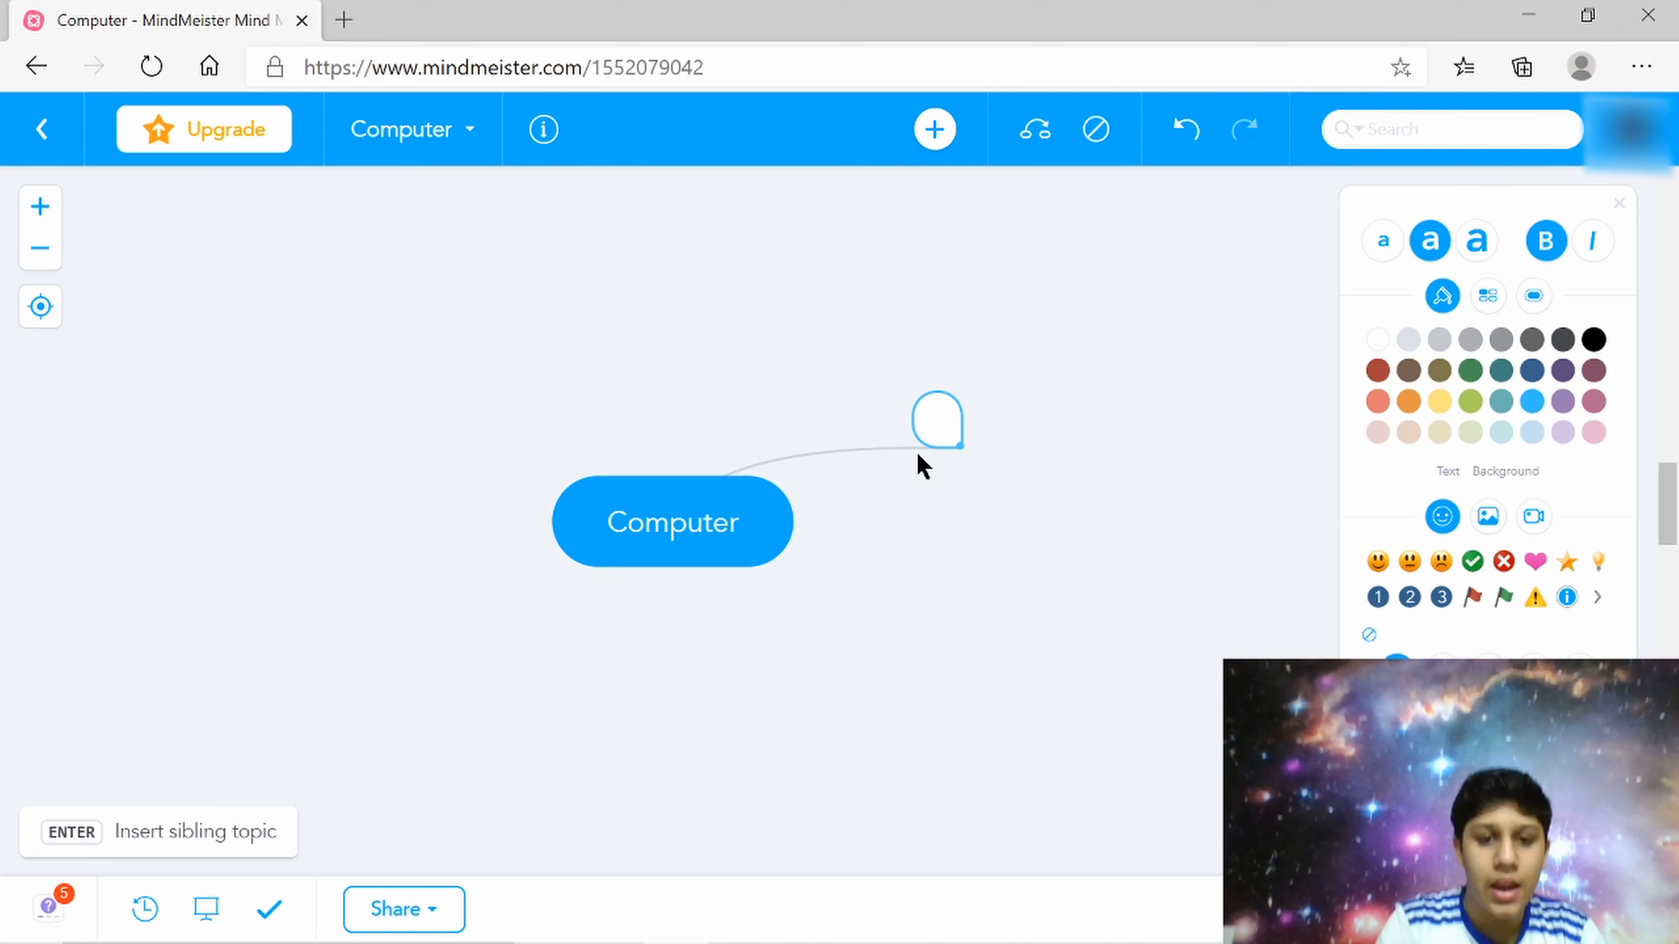
type("Comp")
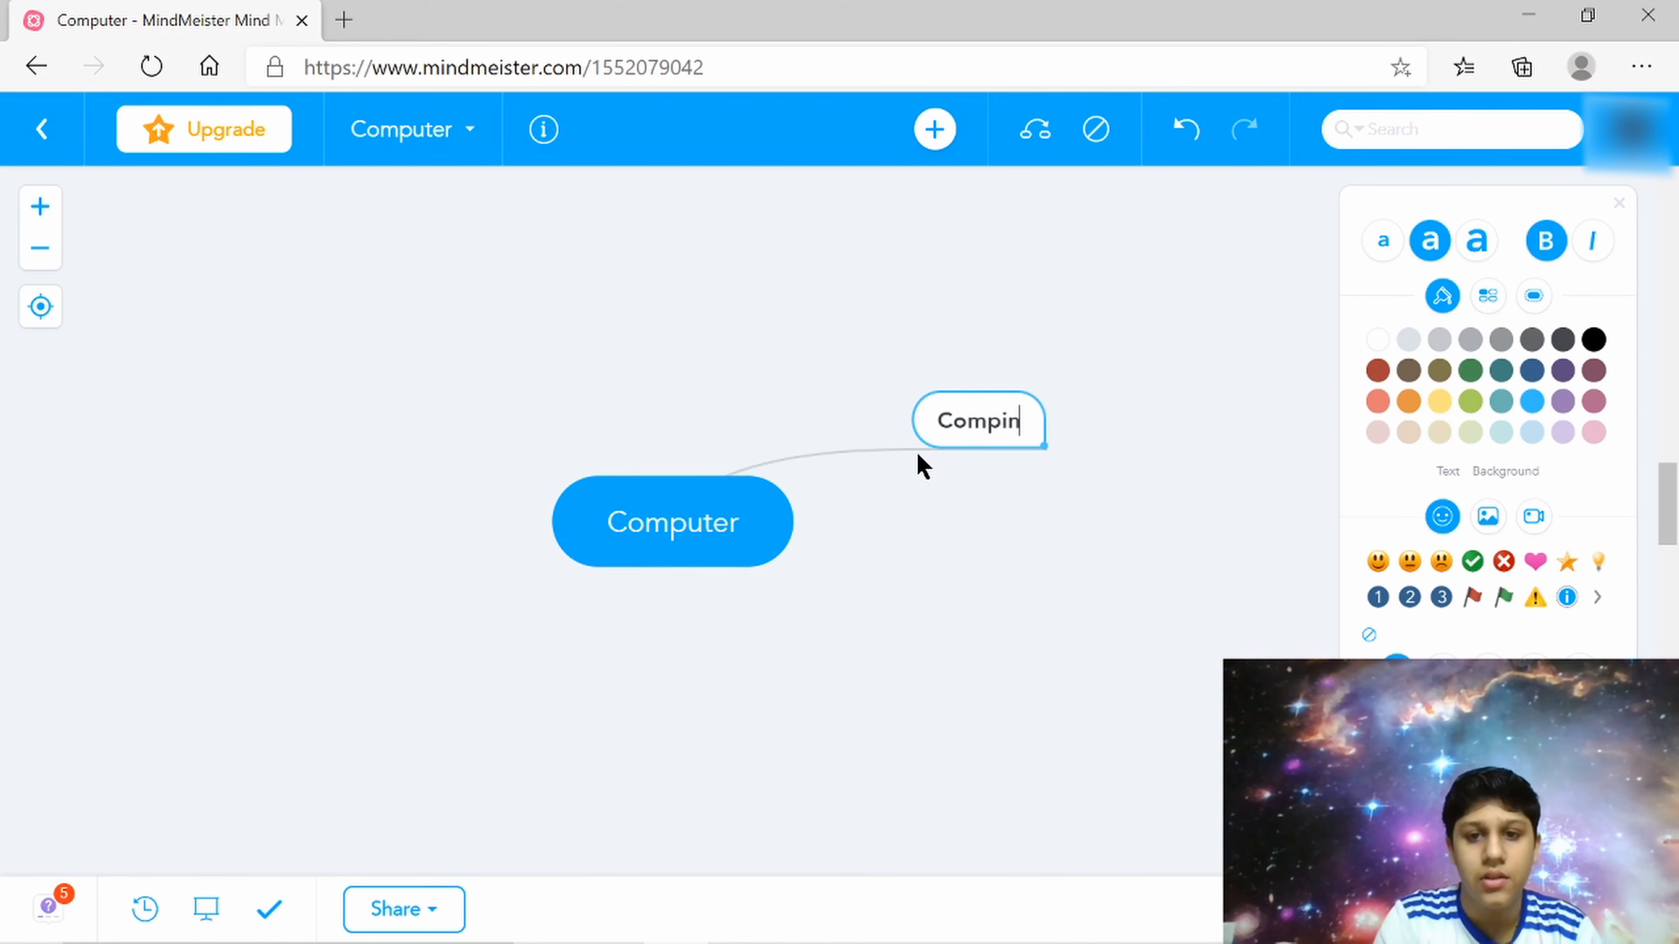
type("on")
type("en")
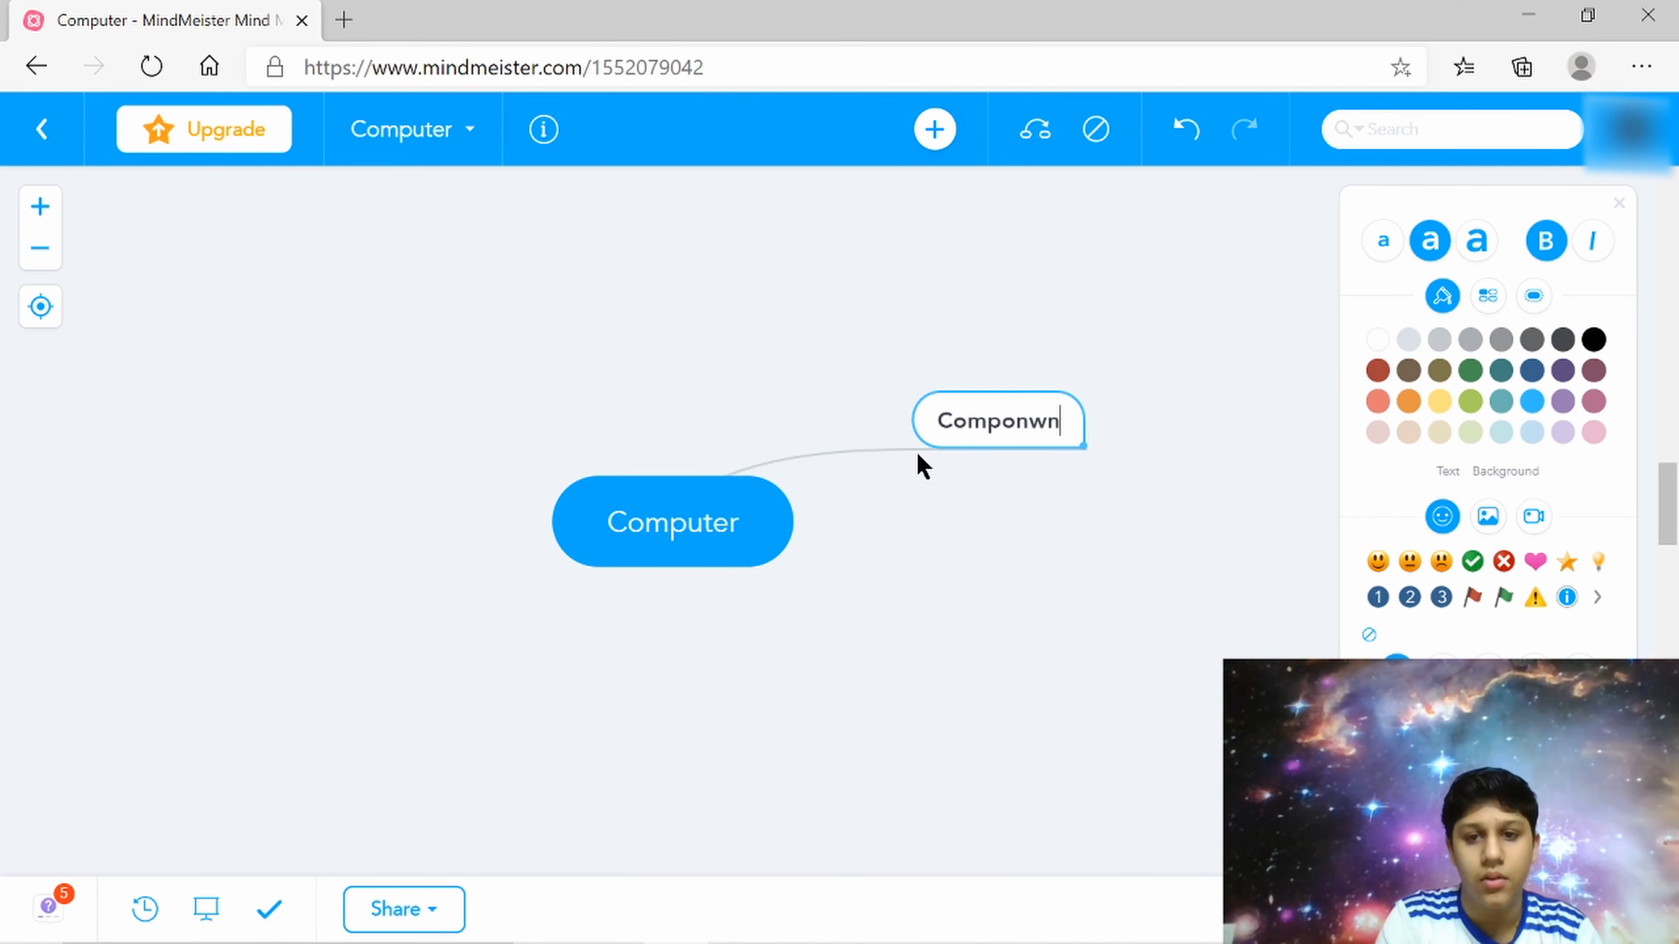
key("BackSpace")
key("BackSpace")
key("BackSpace")
type("nents")
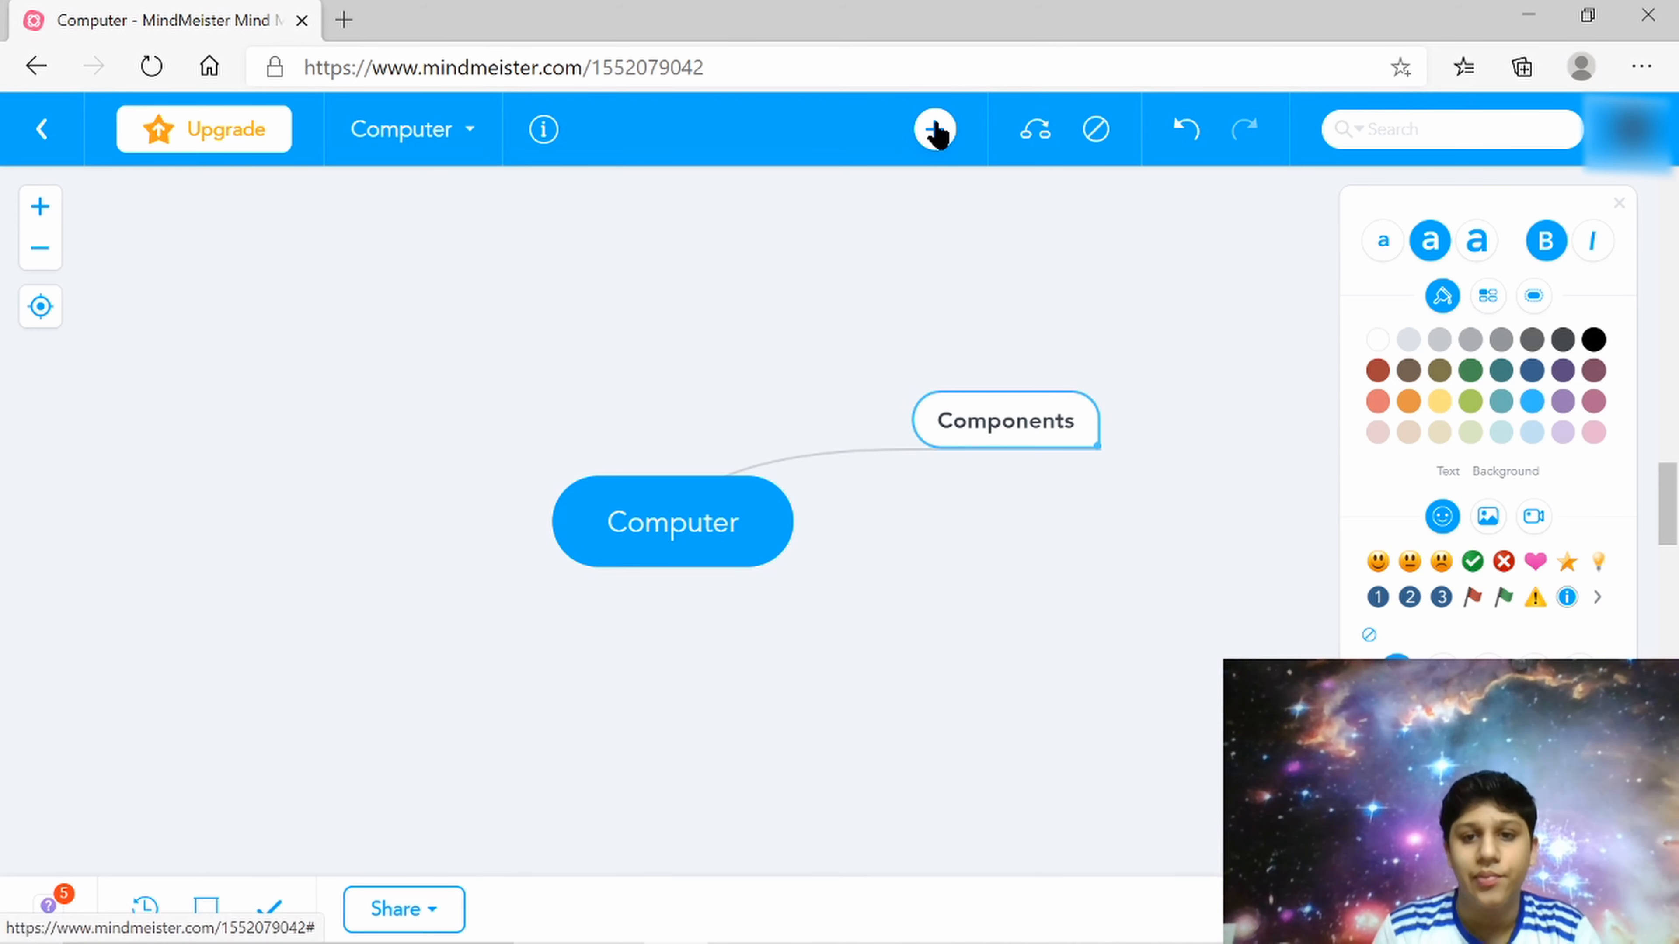
Add a subtopic named "MotherBoard" under the Components topic
left_click(934, 129)
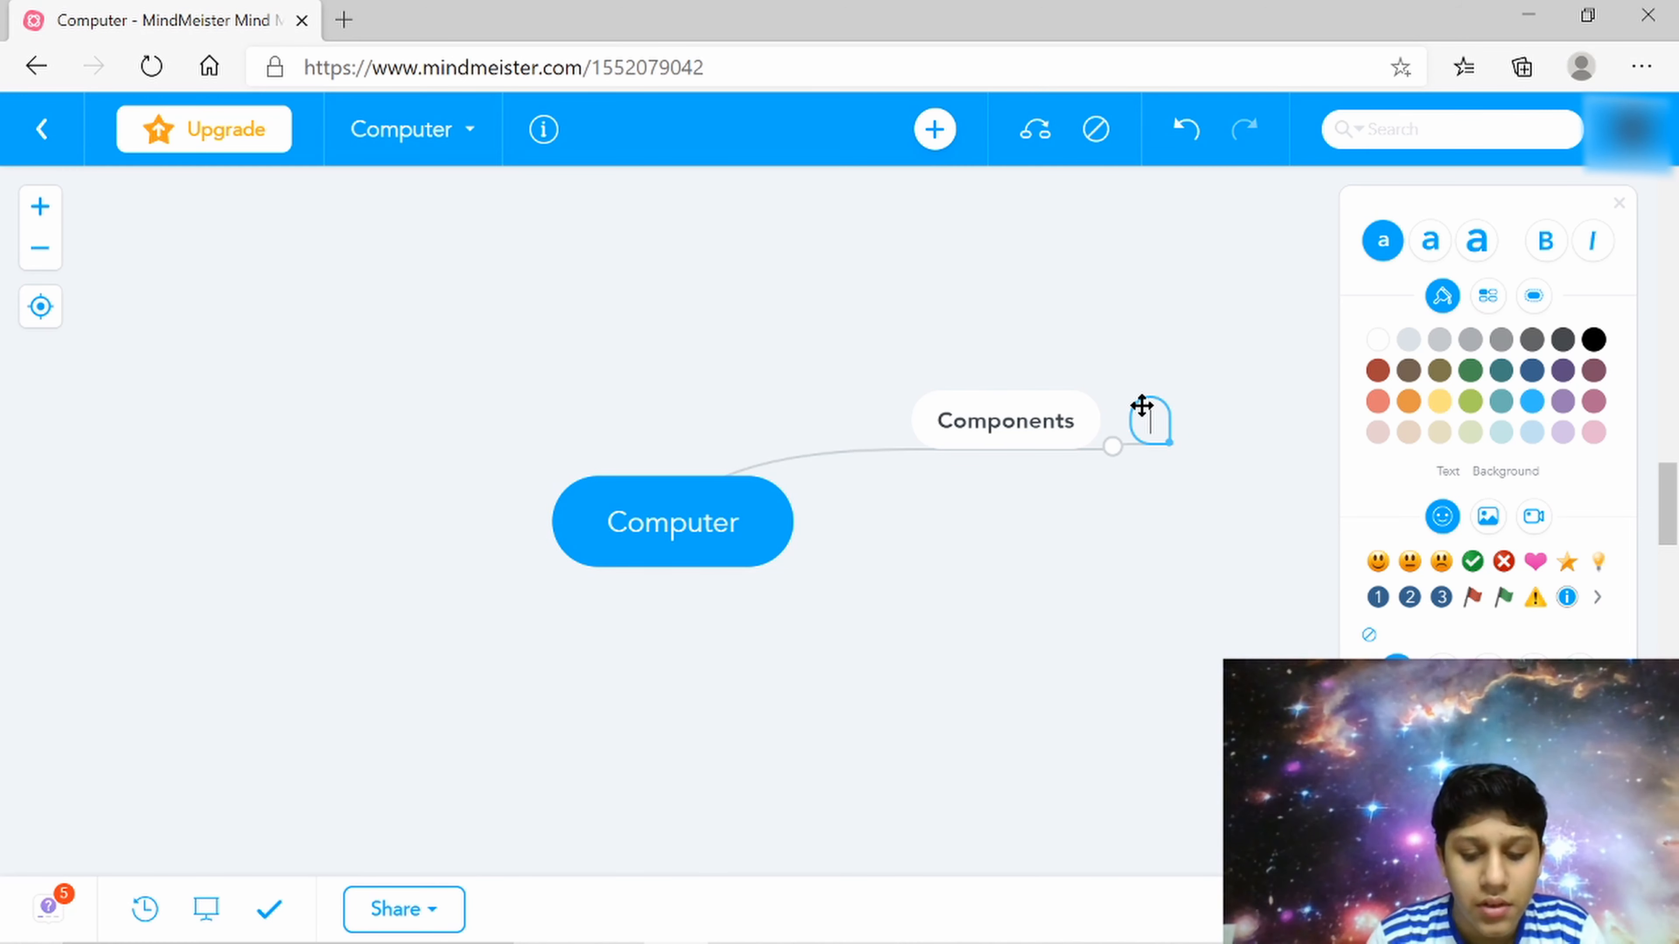
type("Mother")
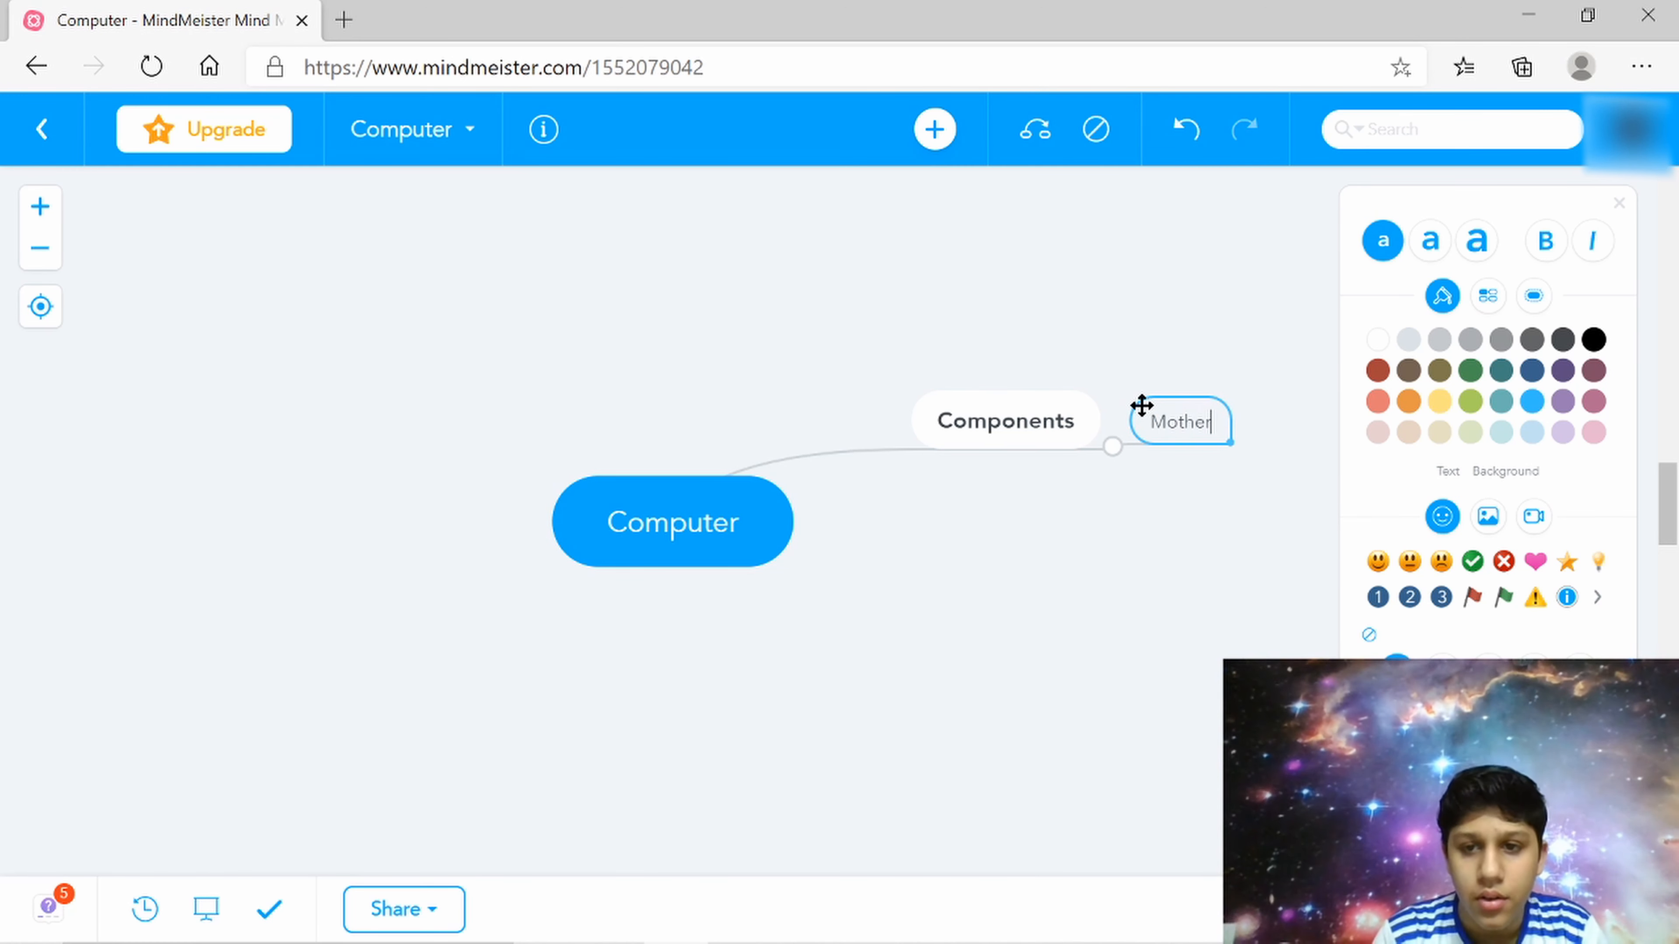
type("Board")
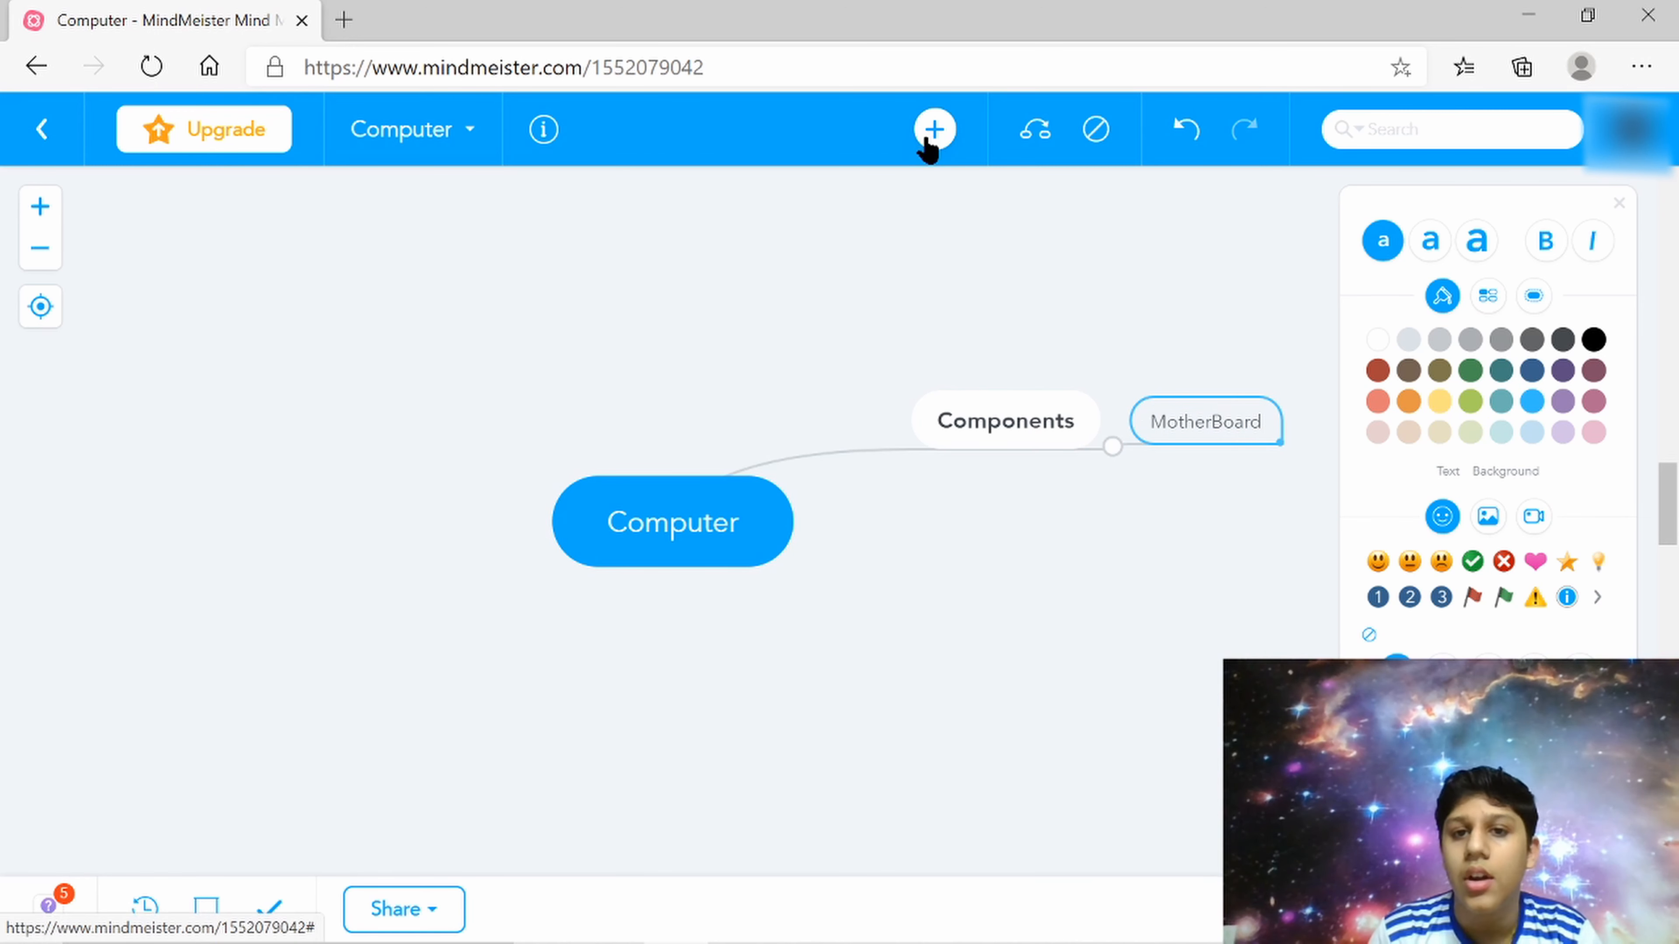
Add a subtopic reading "Random access memmory" under the MotherBoard topic
left_click(934, 130)
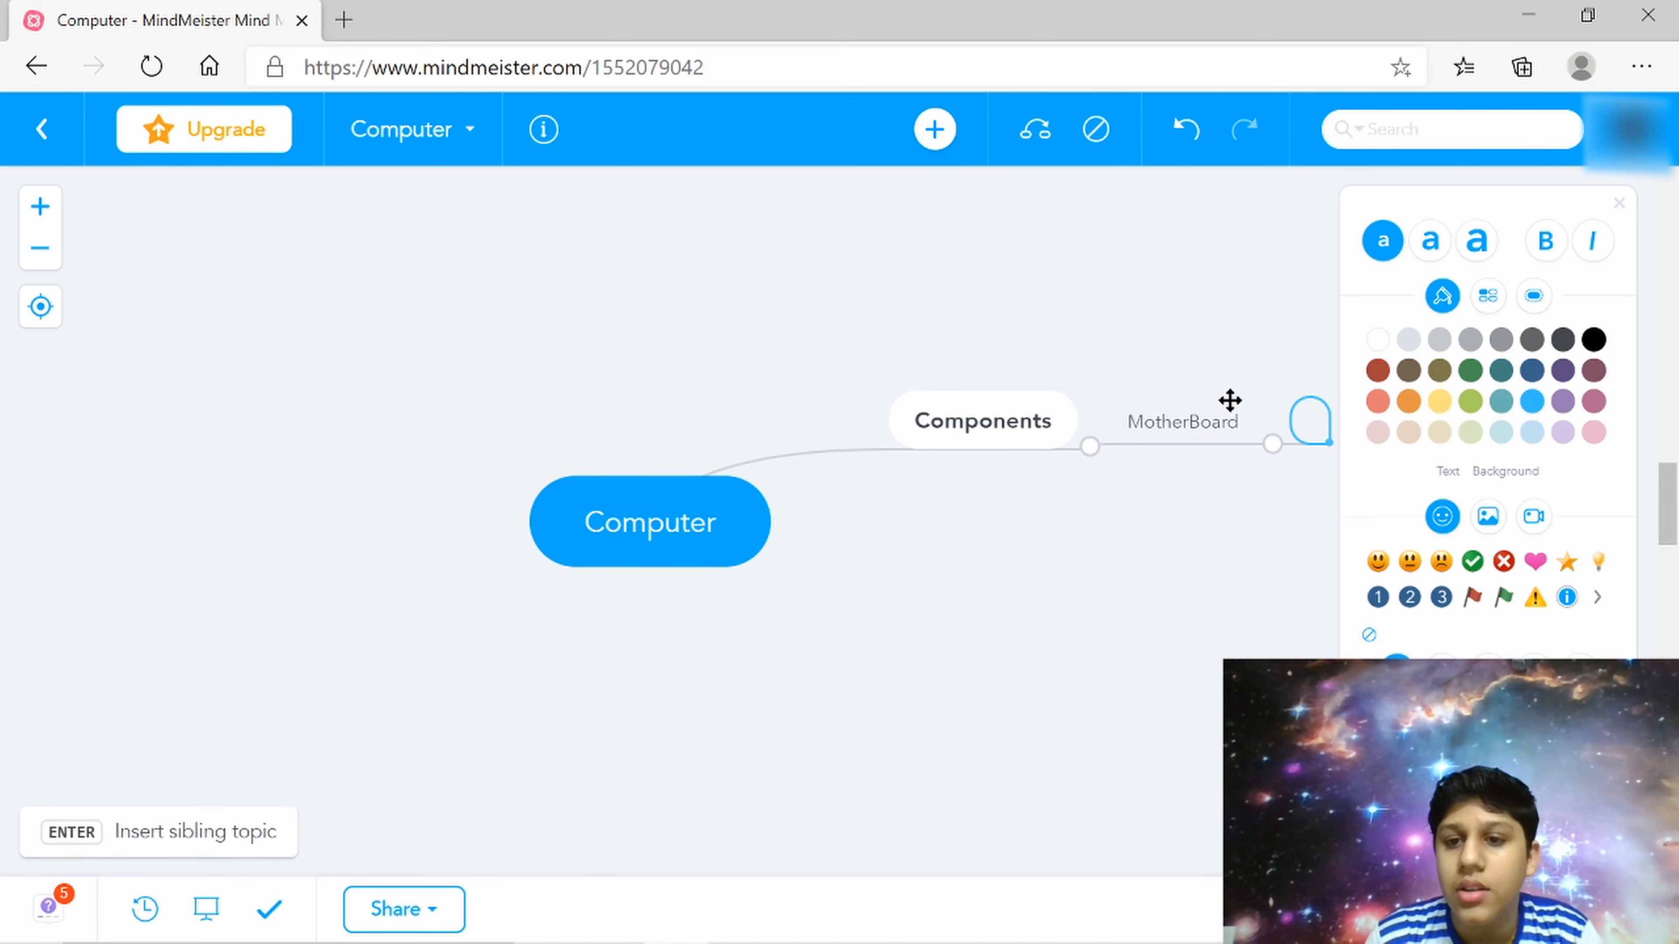
type("Ram")
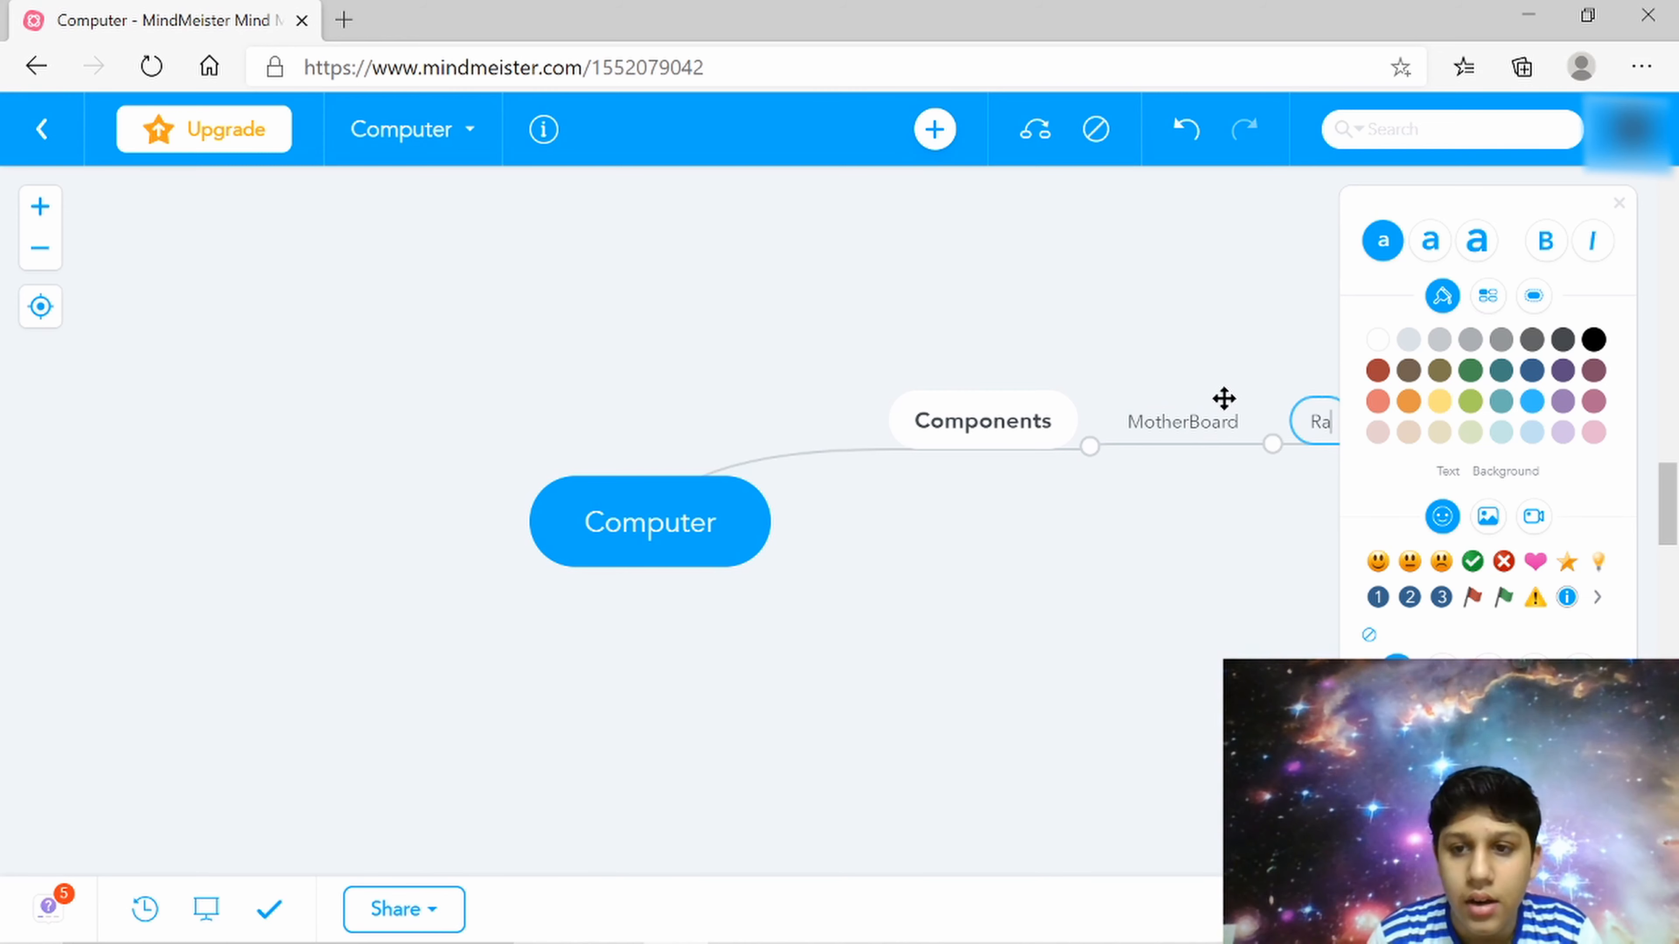
key("BackSpace")
key("BackSpace")
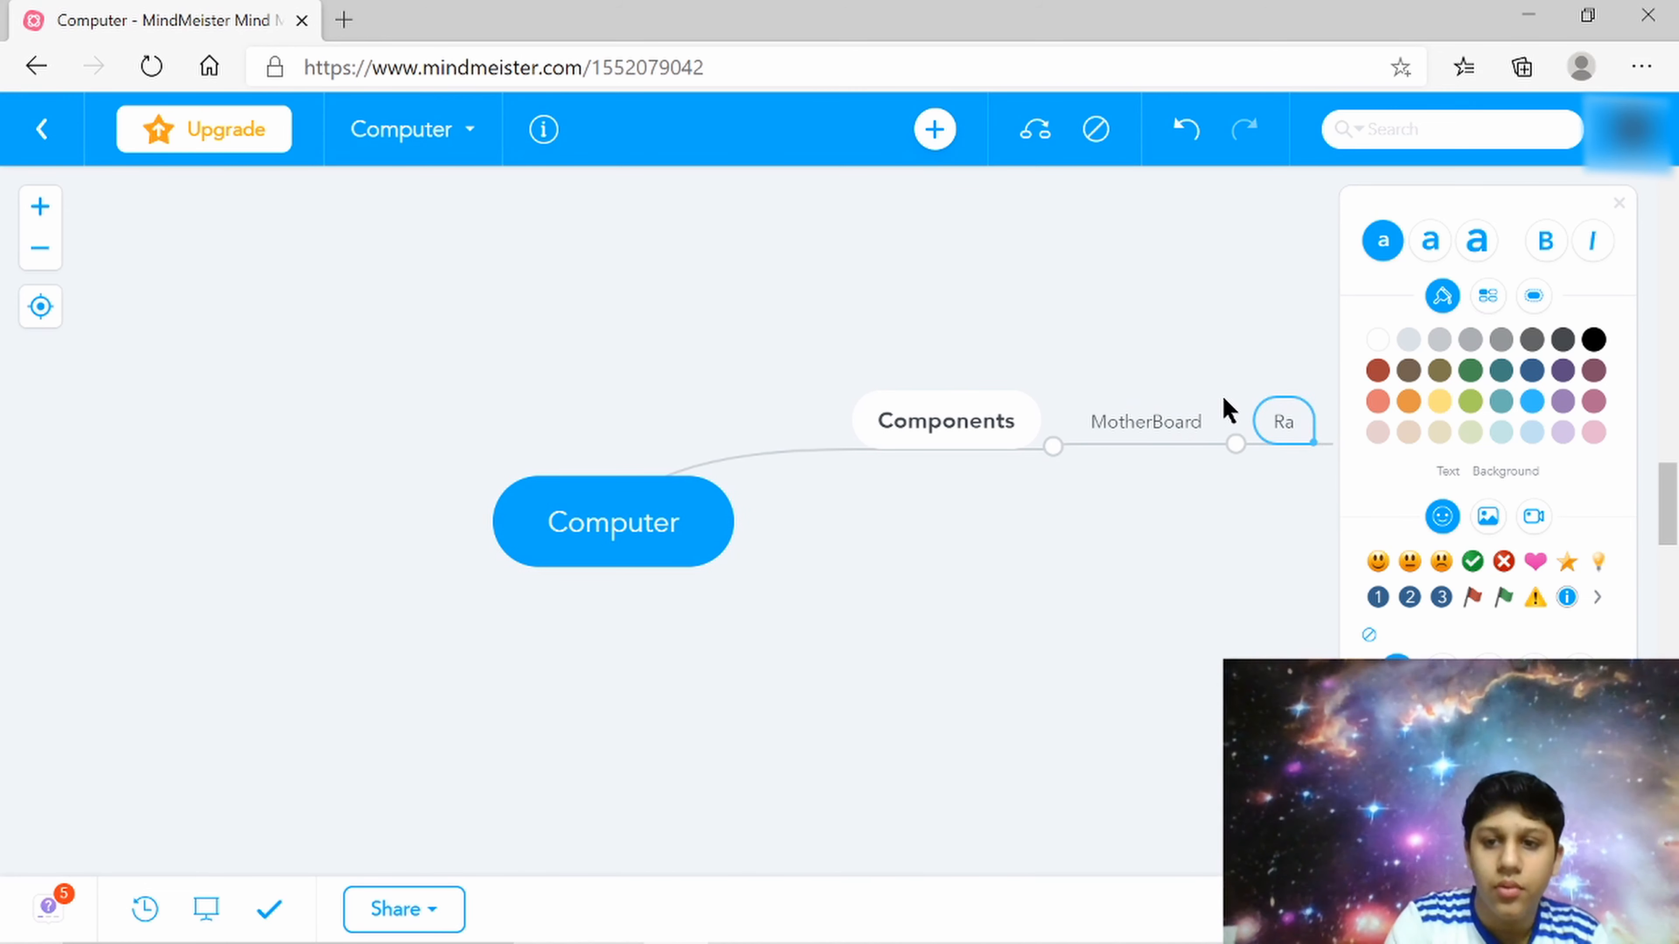
type("andom")
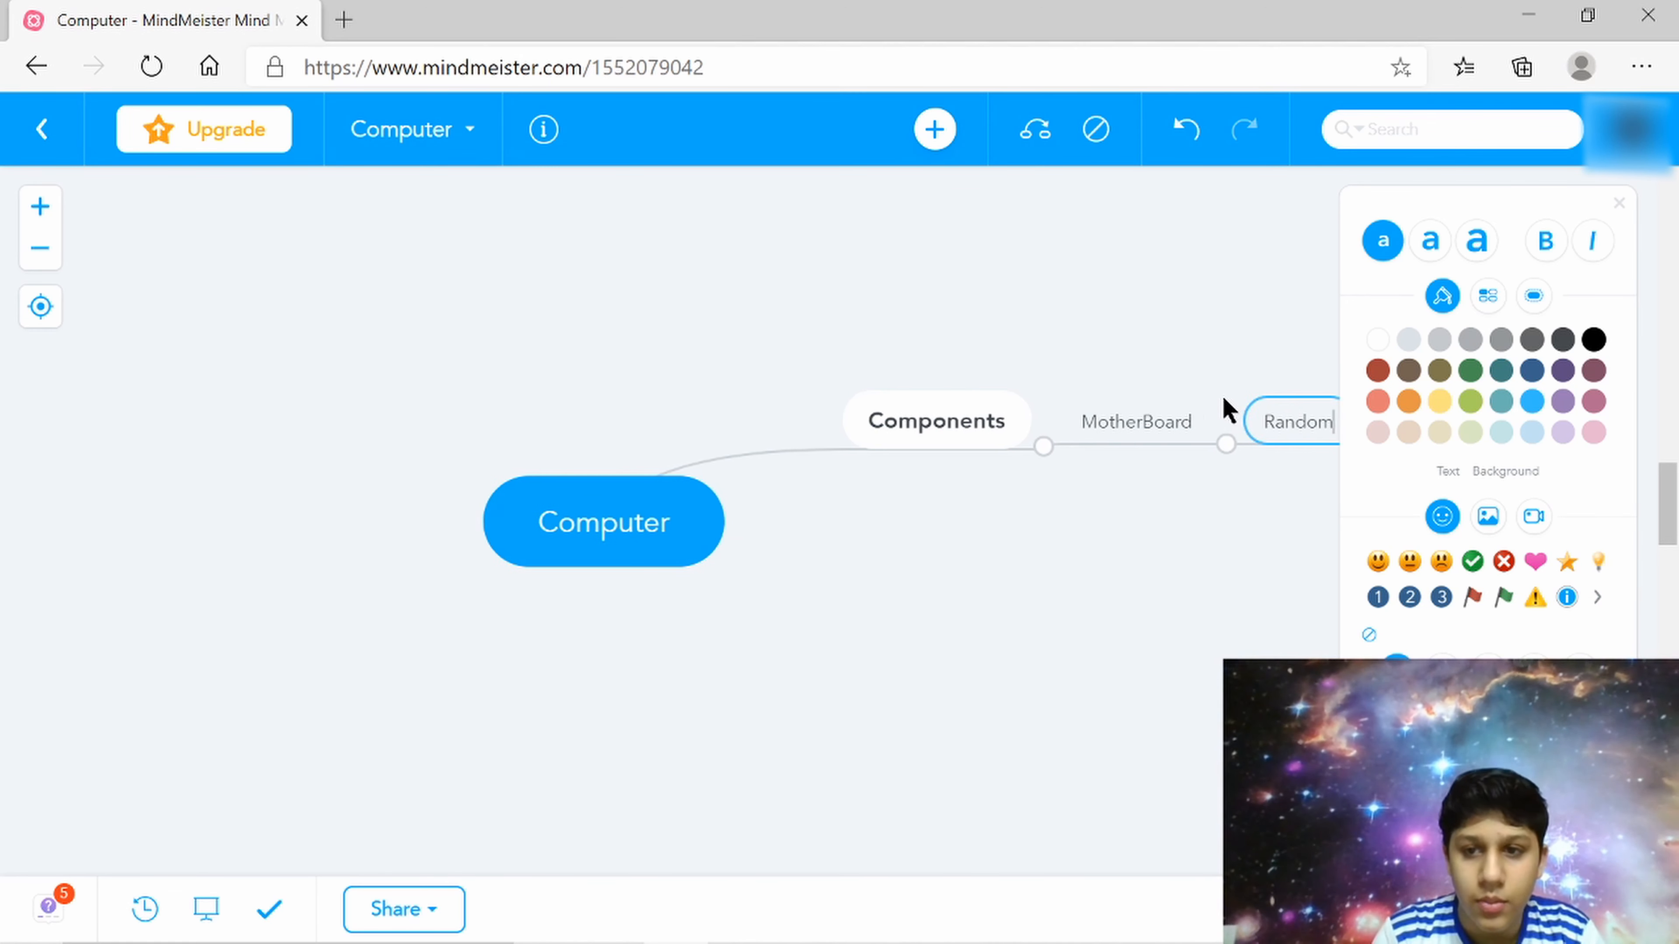
type(" access mwmmory")
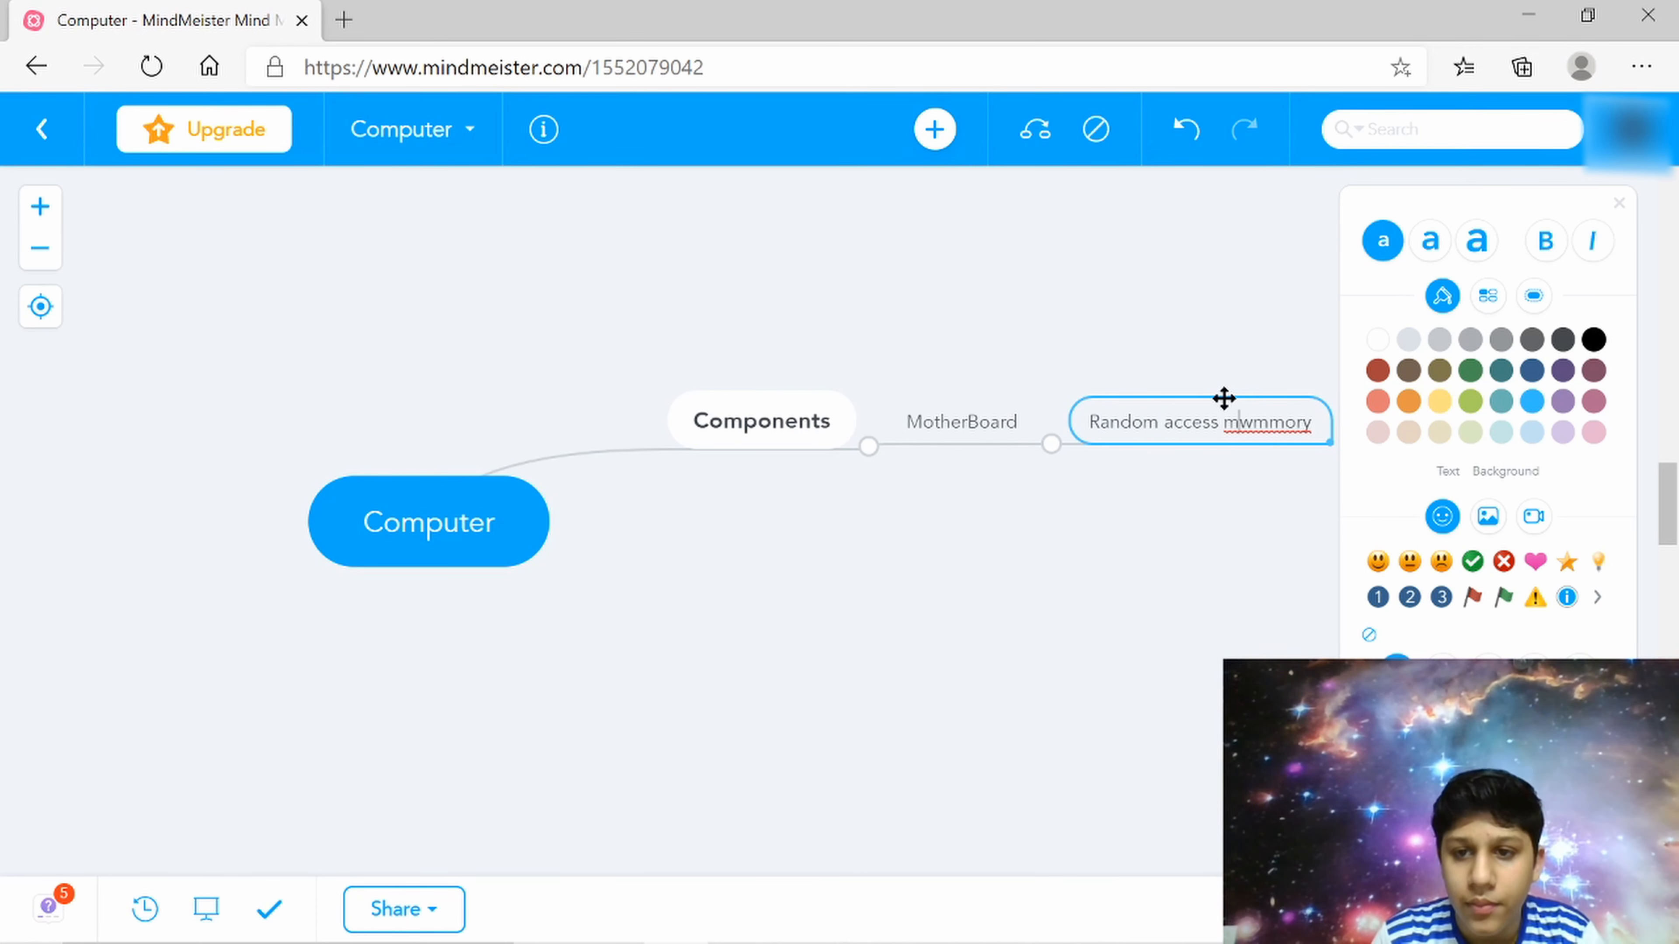
key("Delete")
type("e")
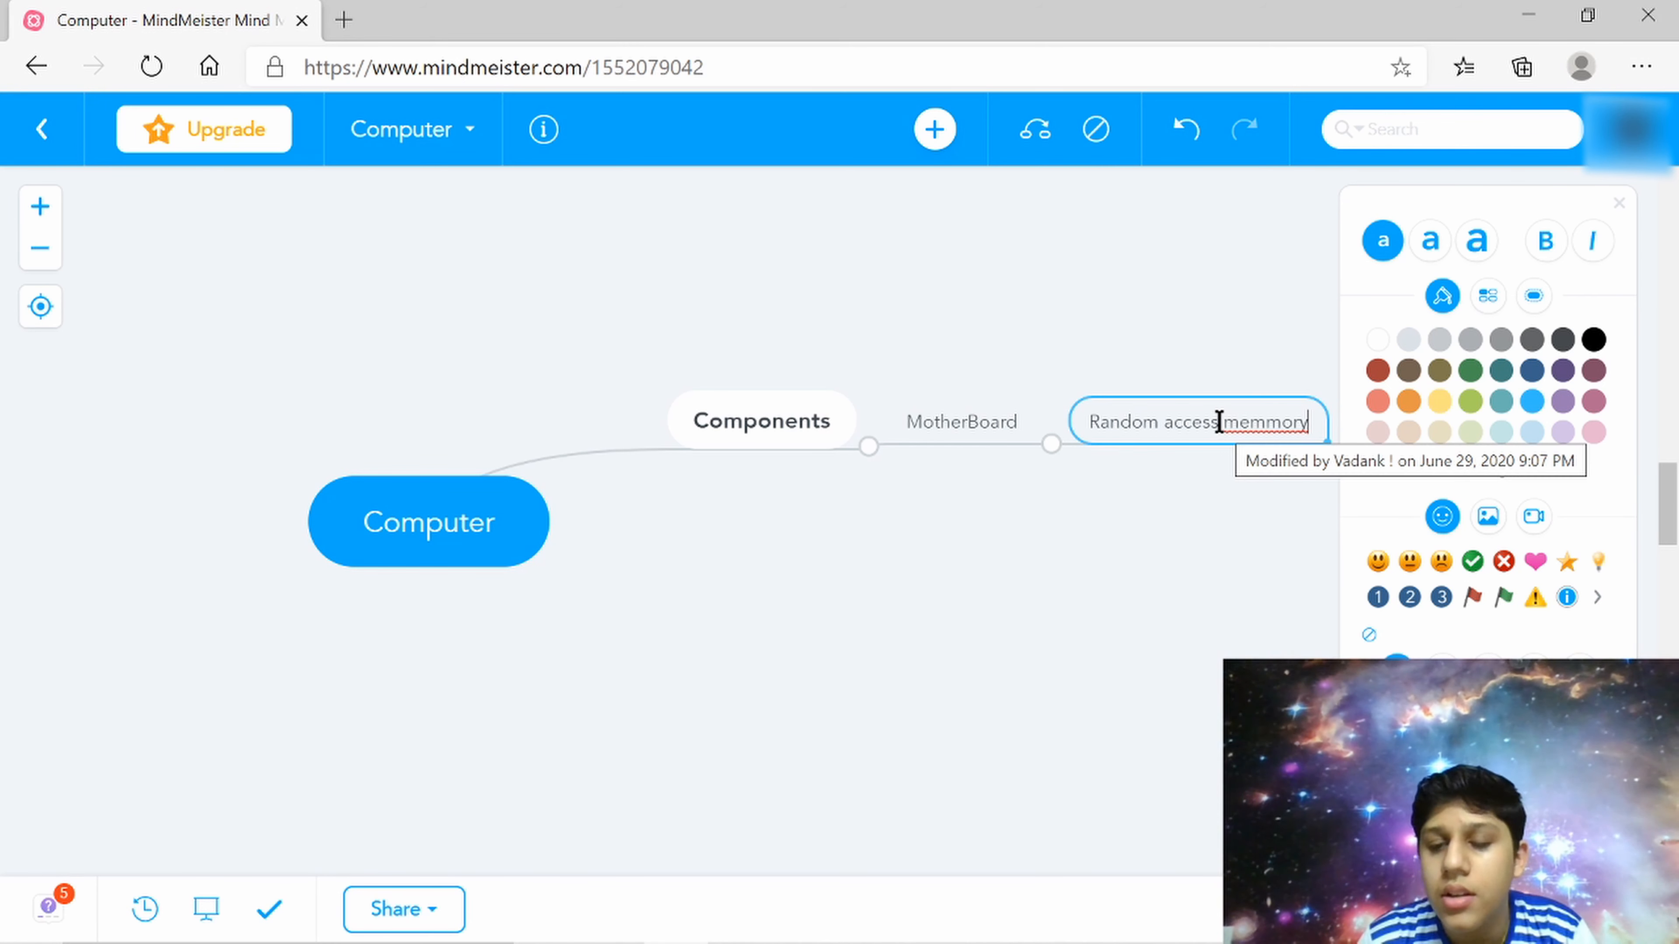
Correct the subtopic's misspelled last word to "memory" and append "(RAM)" to its title
key("ctrl+v")
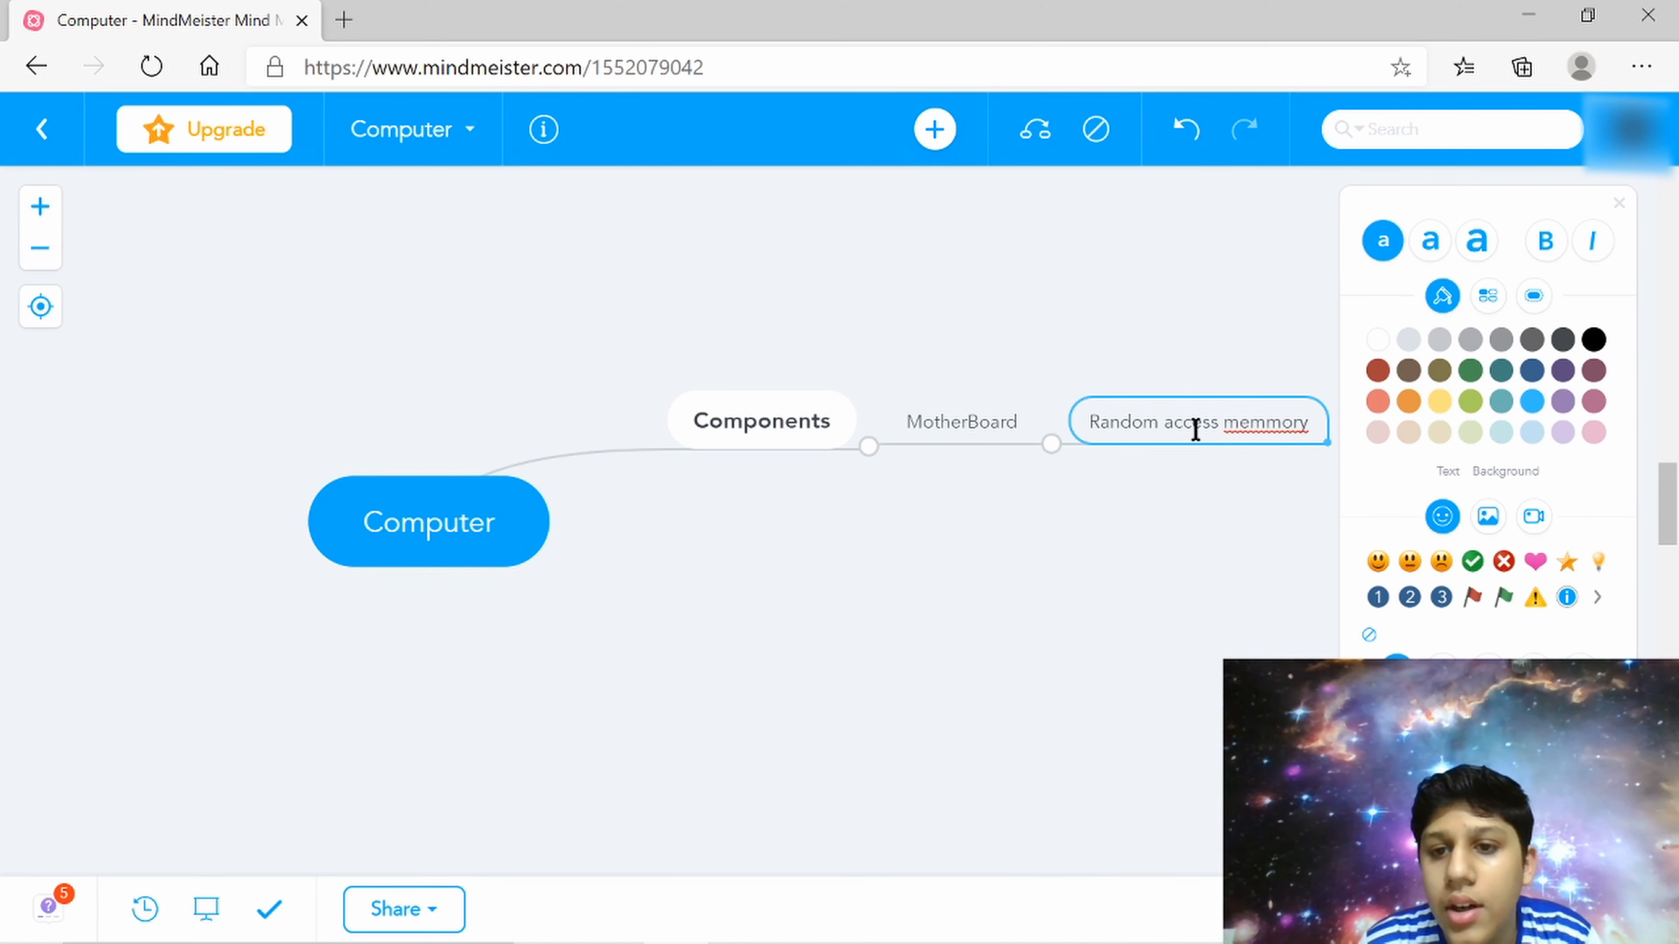
double_click(1242, 426)
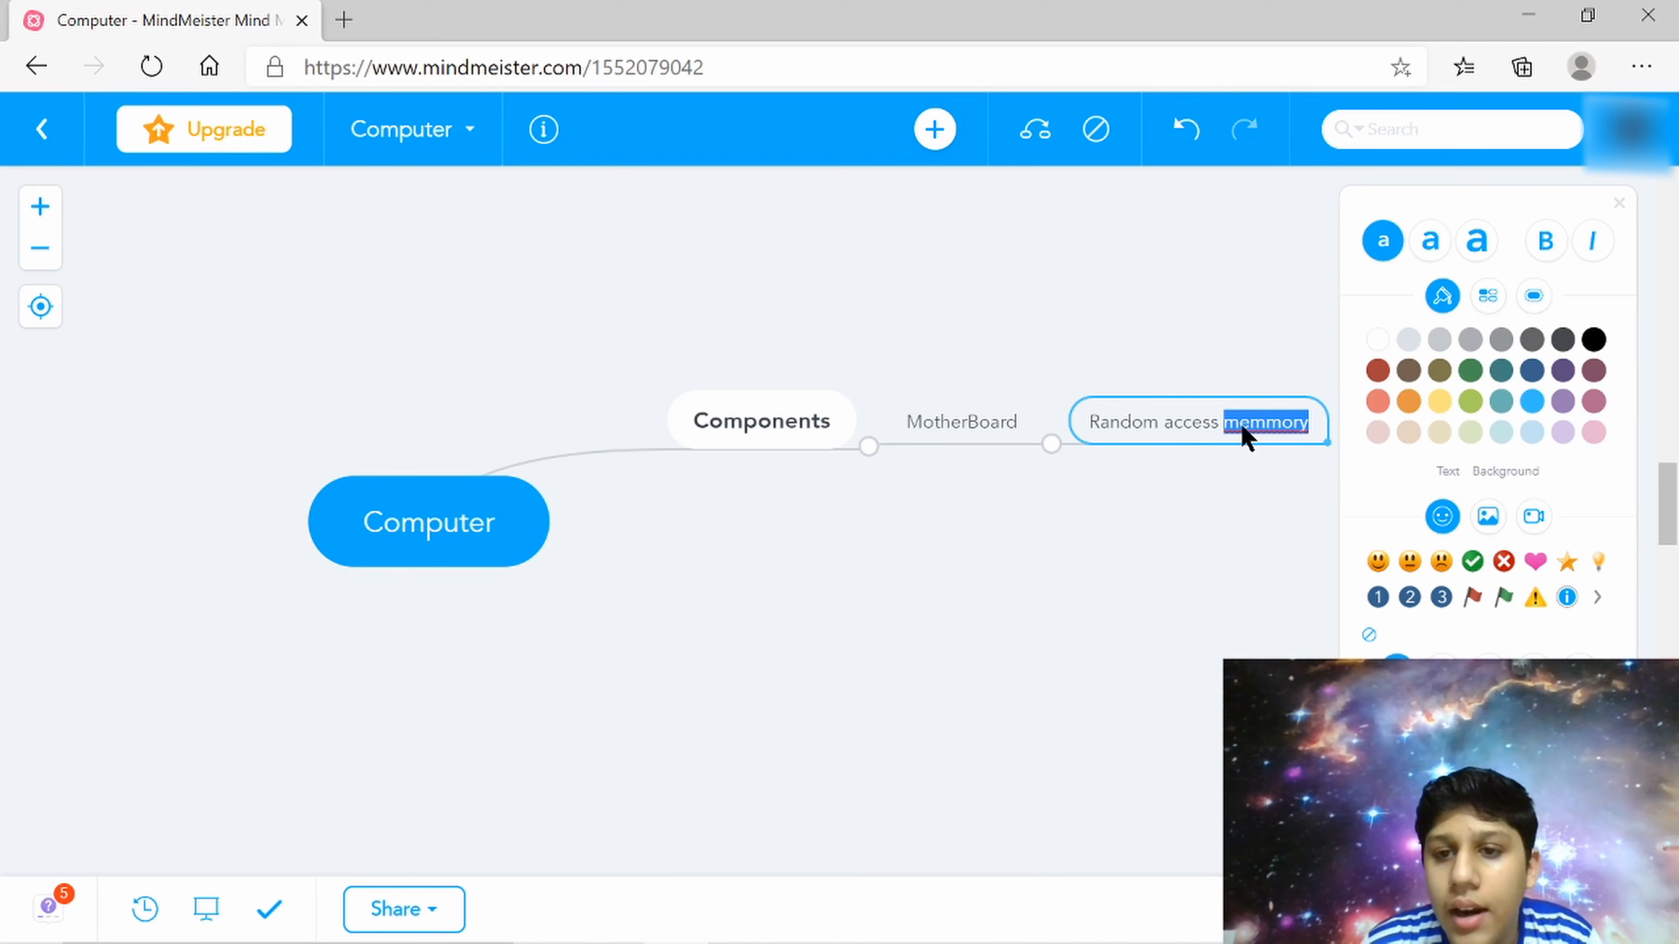
right_click(1246, 435)
left_click(1289, 454)
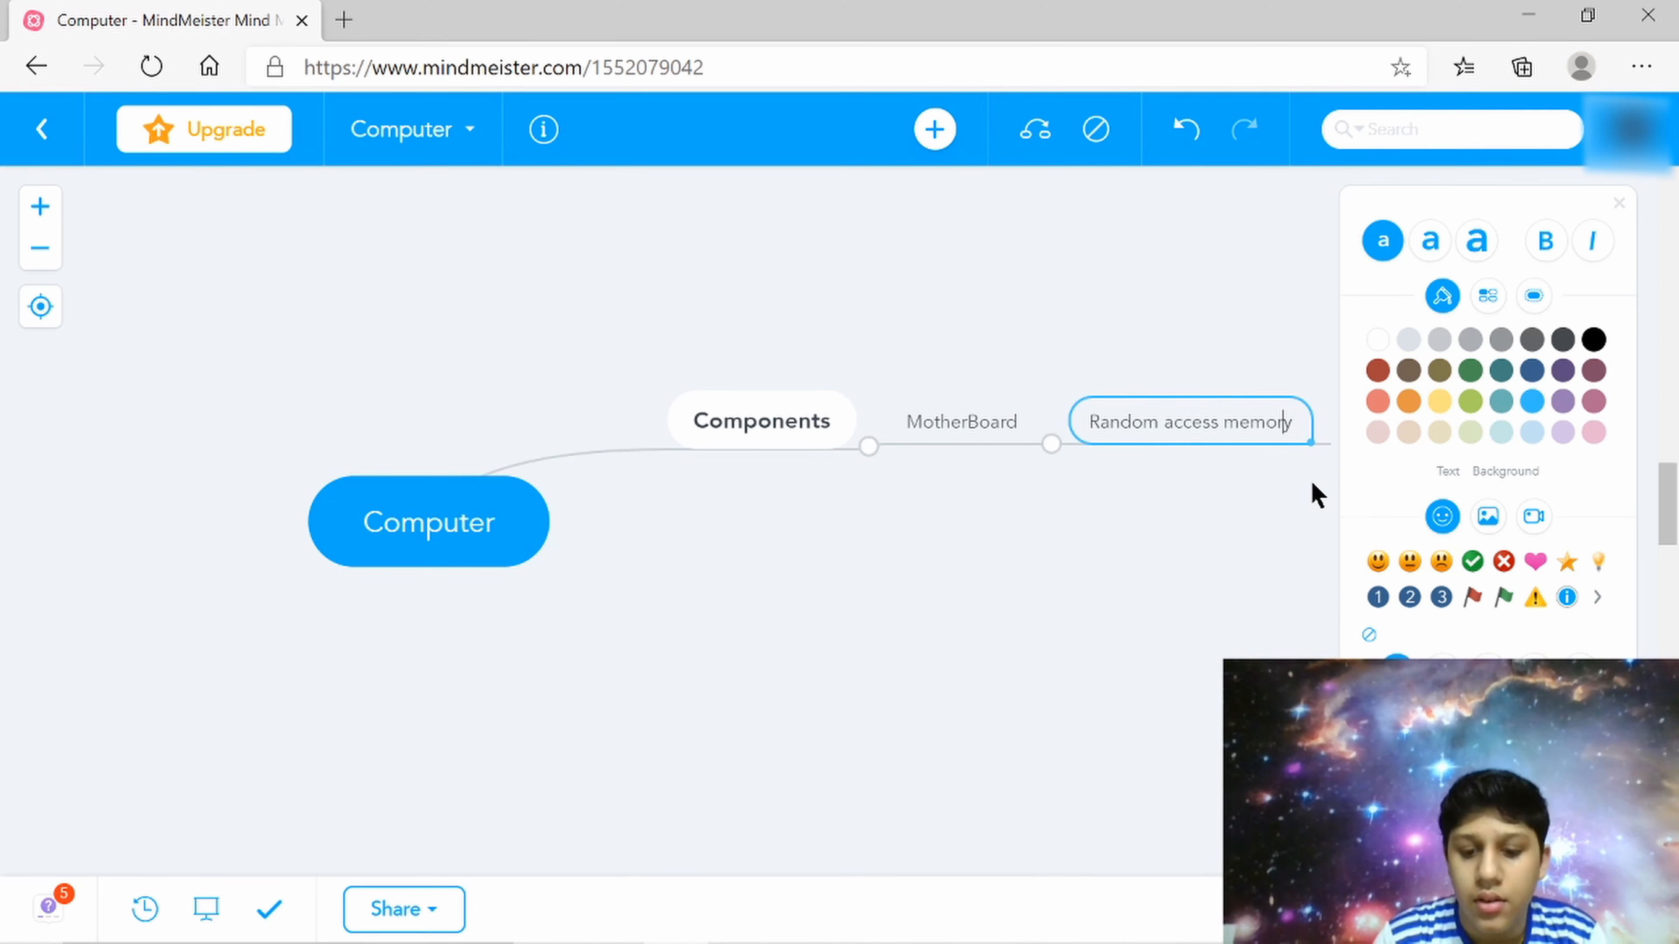
type("(")
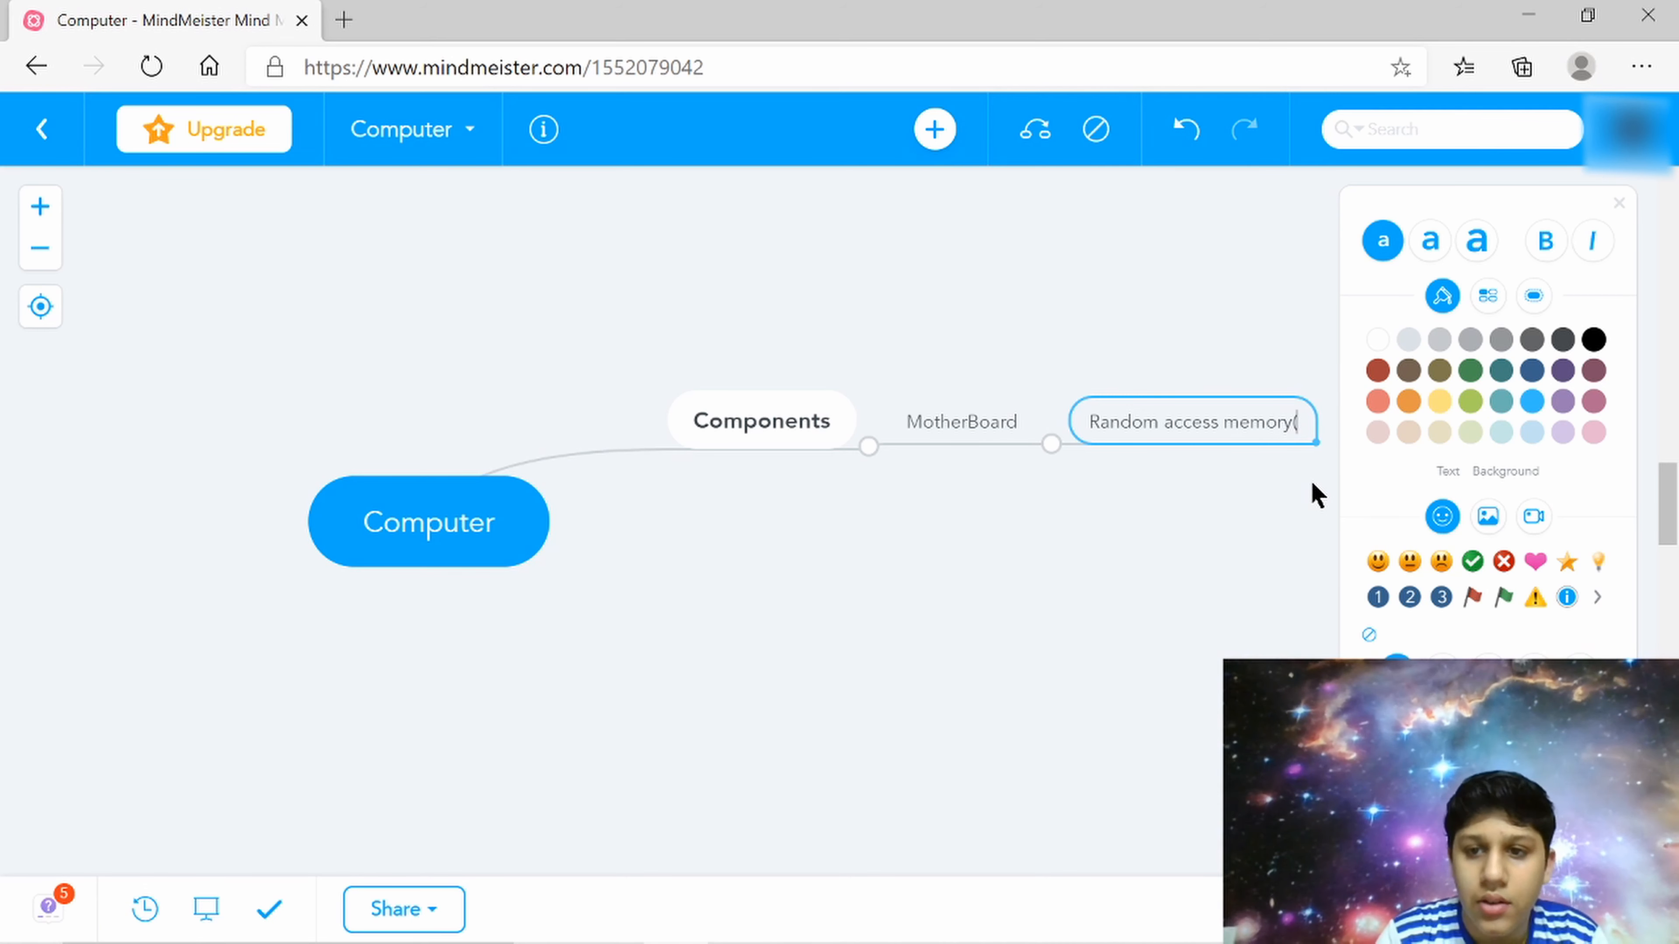
type("RAM)")
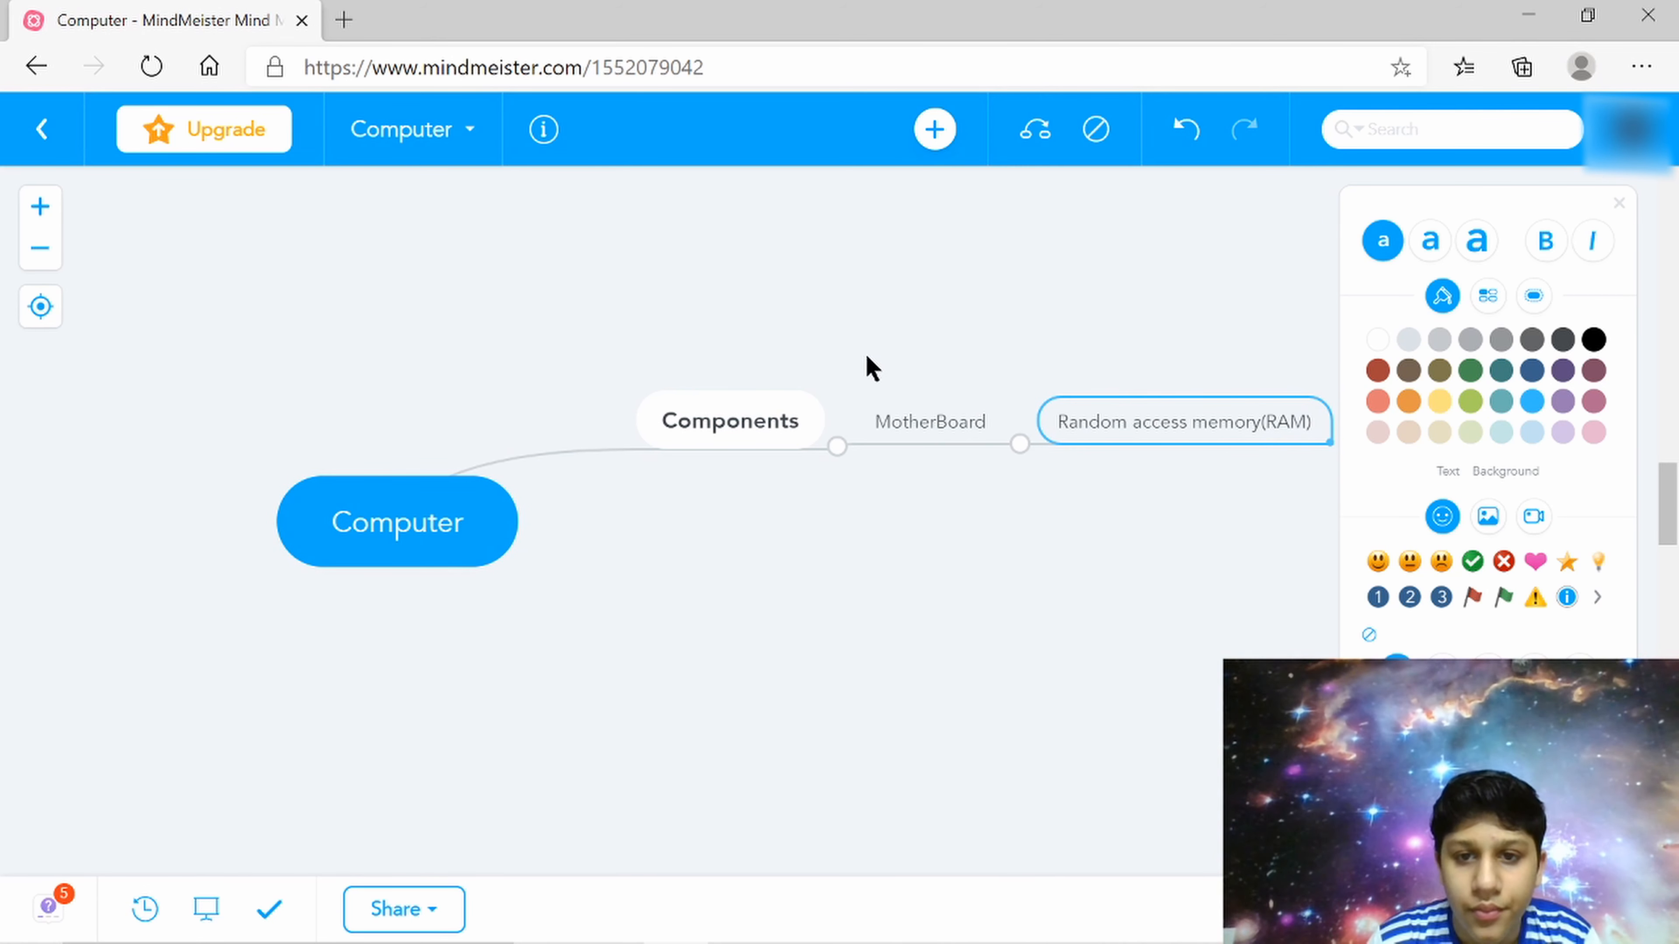
Add a second subtopic titled "(SSD)" under the MotherBoard topic
left_click(922, 420)
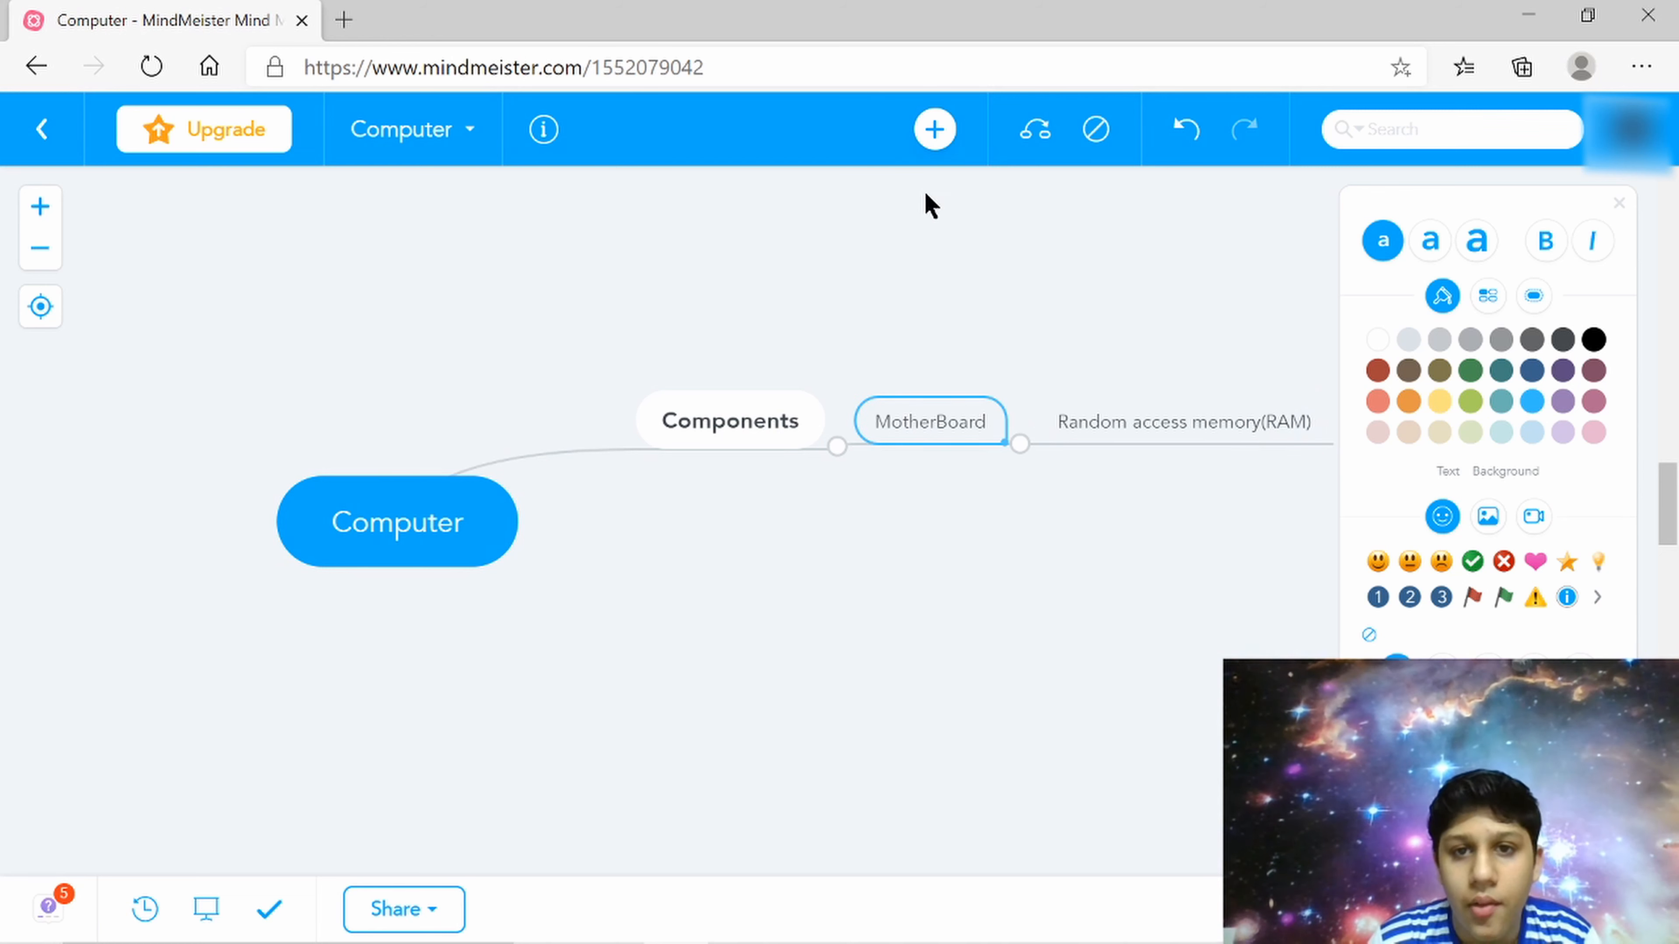
left_click(935, 135)
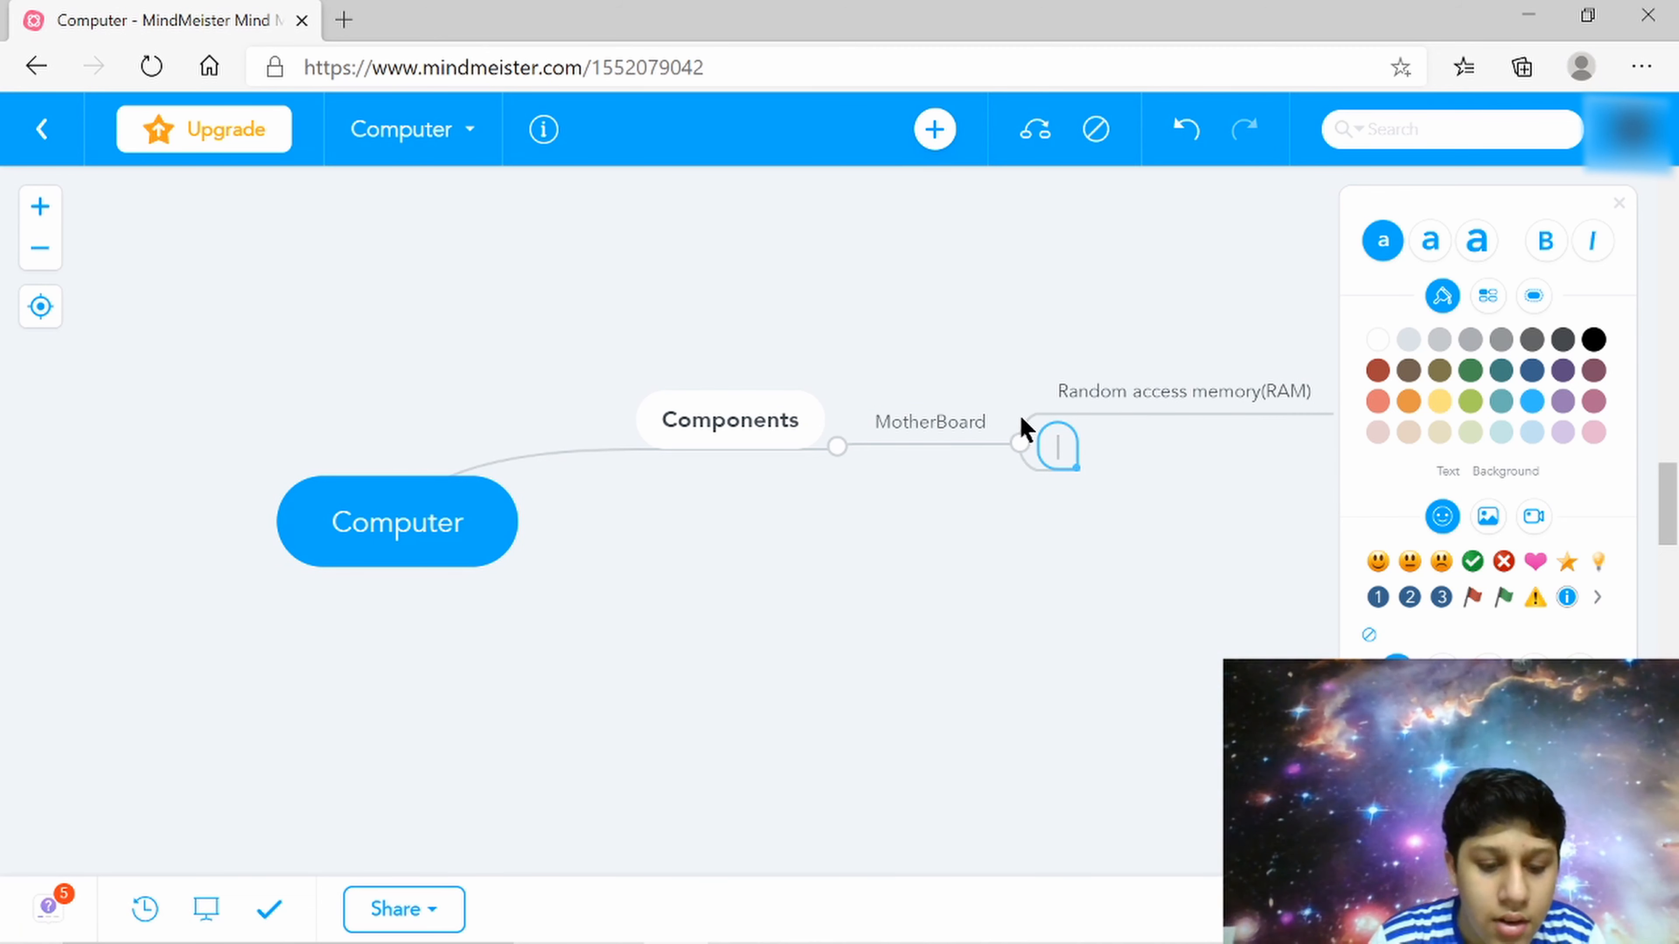
type("SSD")
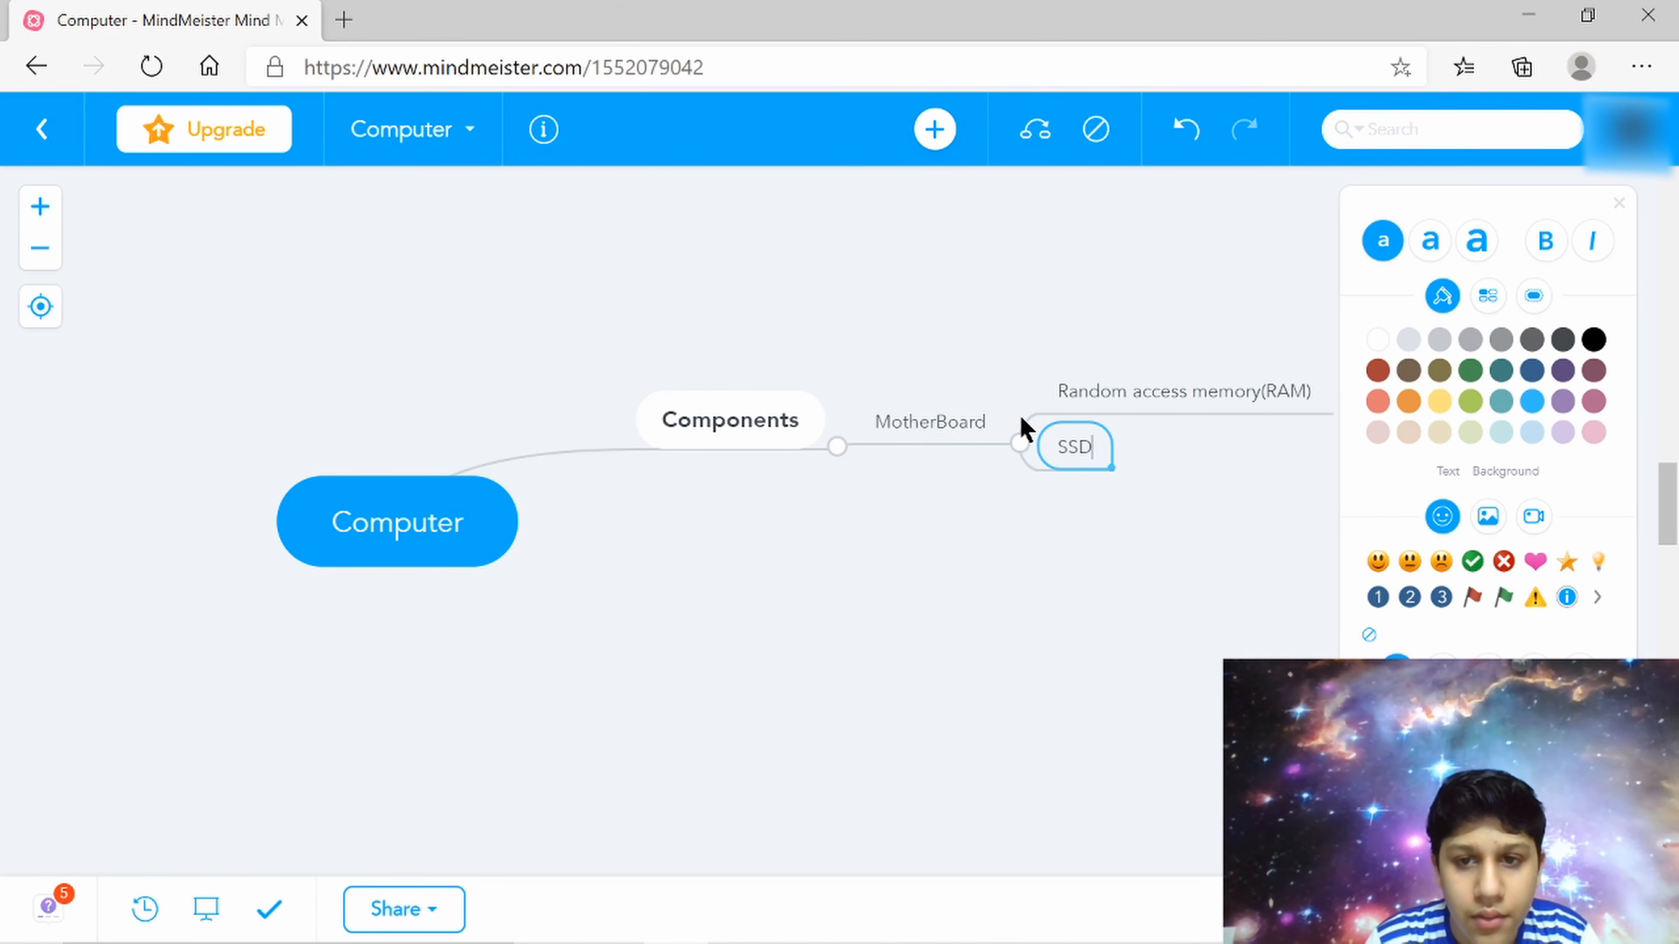
type("(")
key("BackSpace")
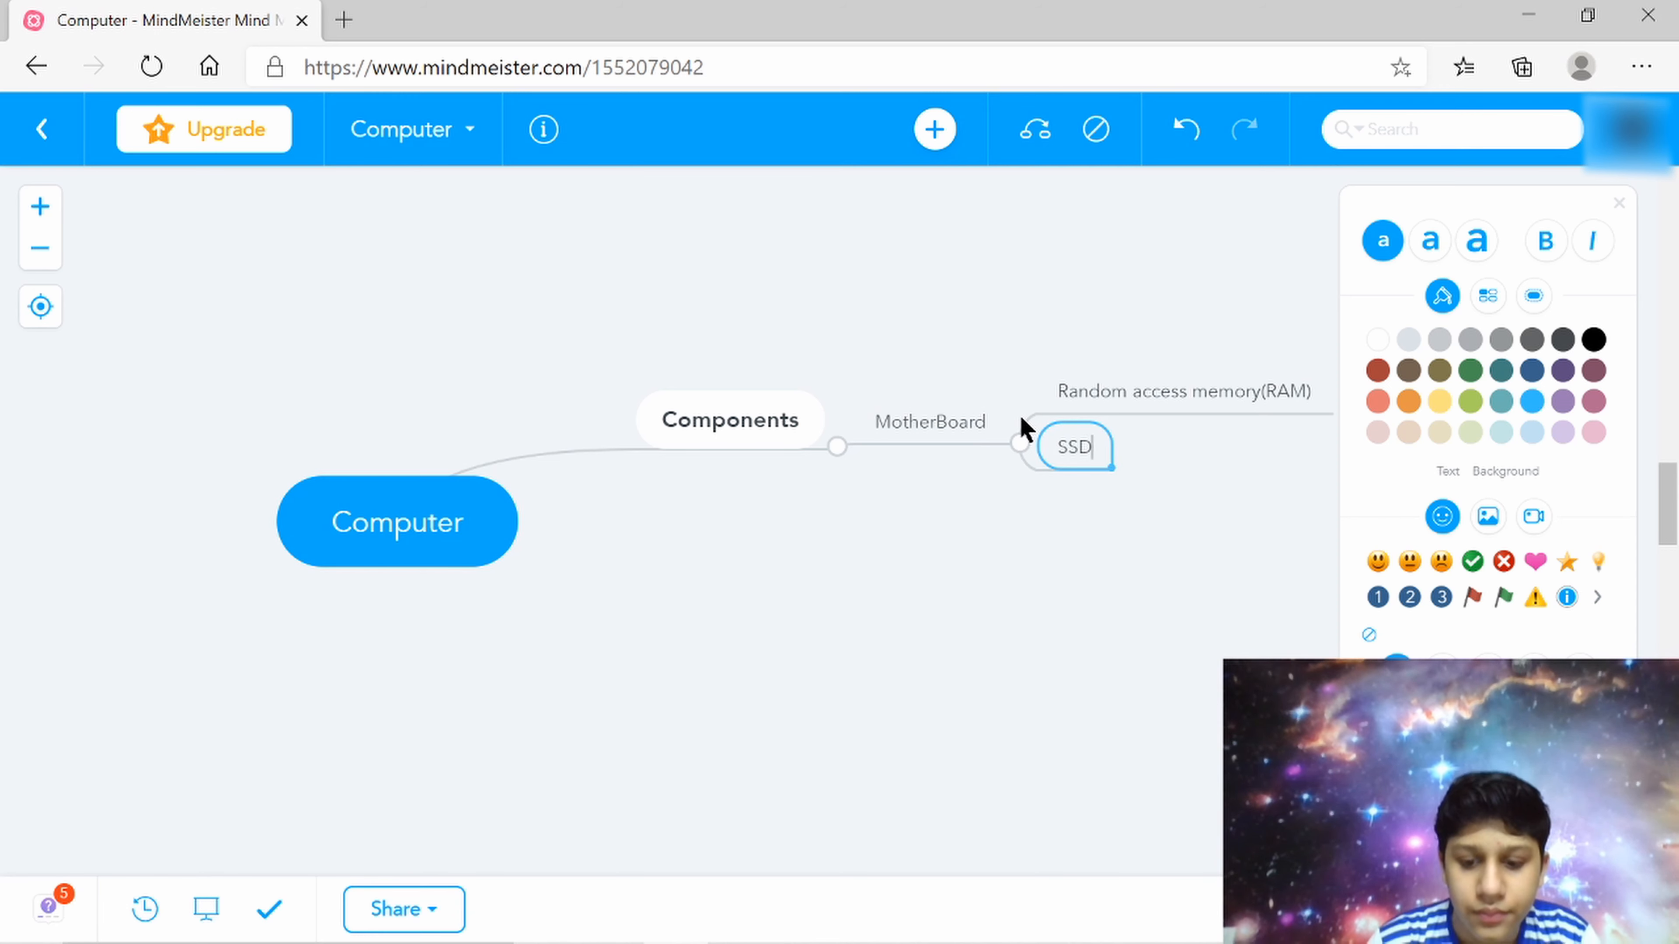
type("(SSD)")
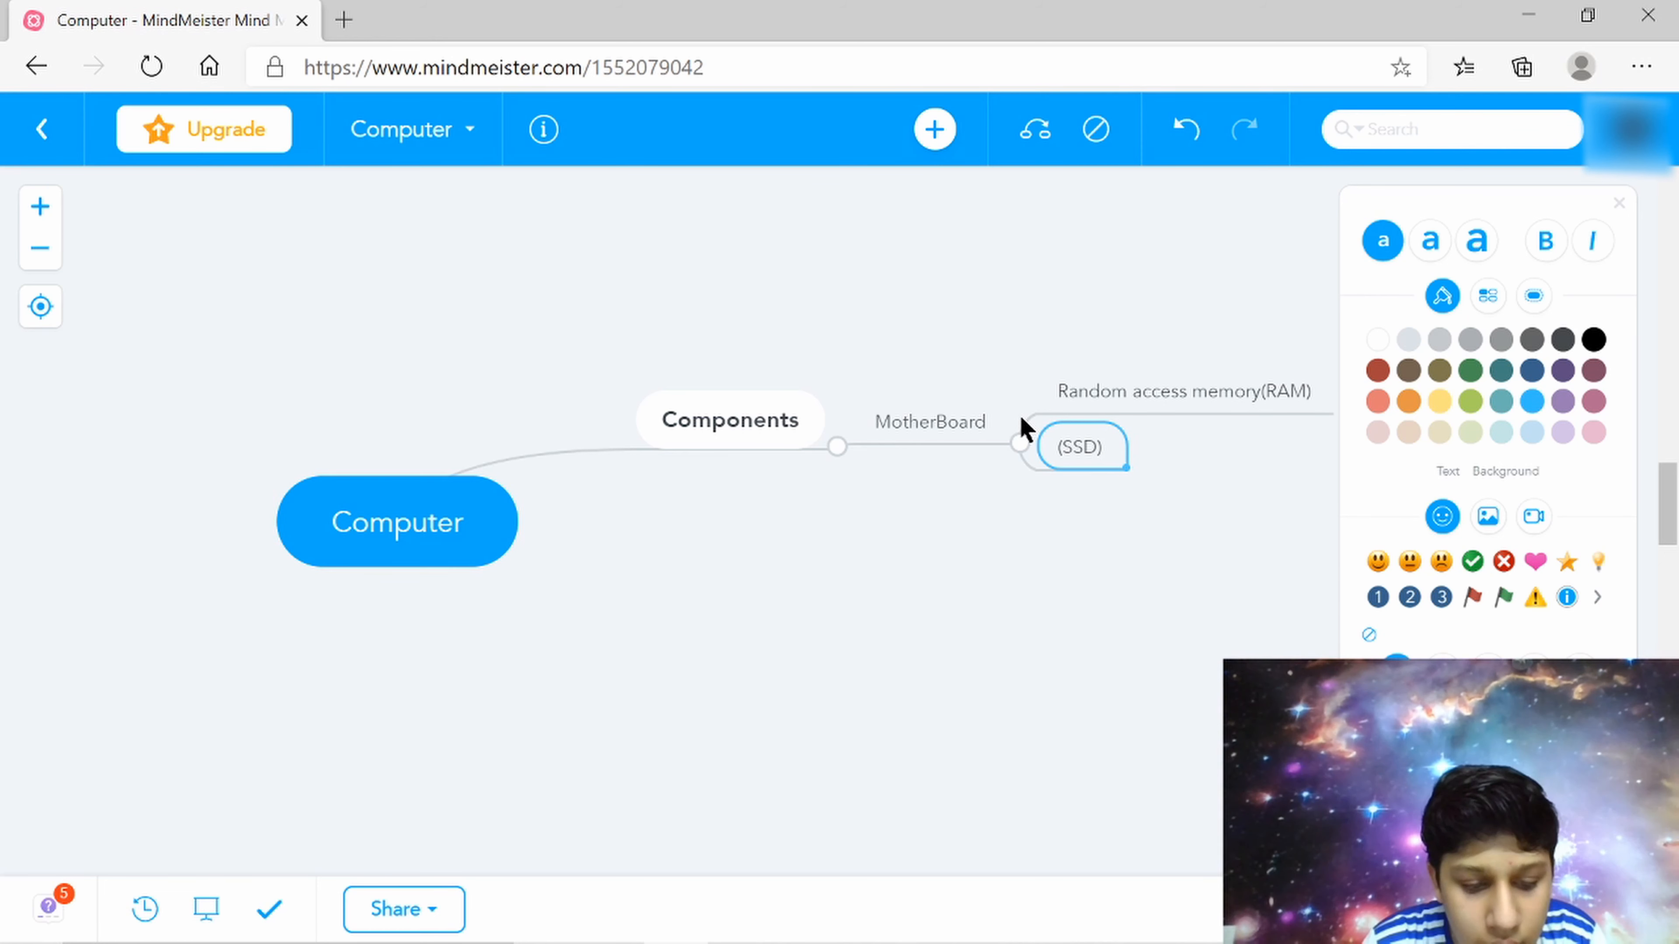
Extend the new subtopic's title to read "(SSD) Solid State Drive"
type(" Solujd")
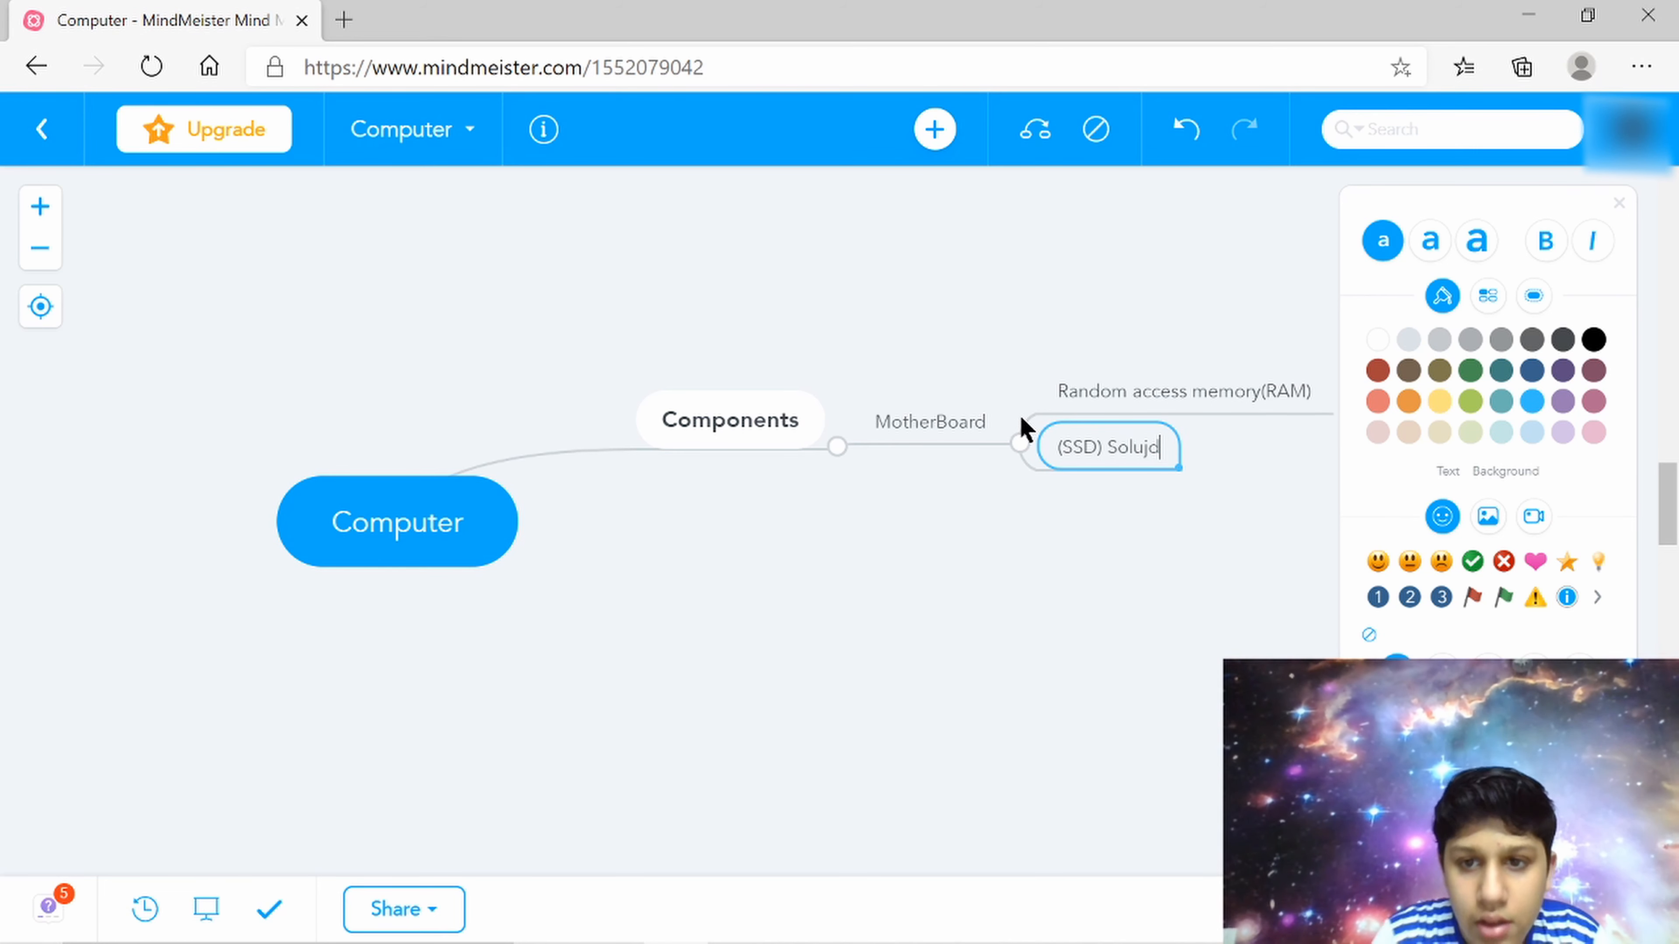
key("BackSpace")
key("BackSpace")
key("BackSpace")
key("BackSpace")
type("lid s")
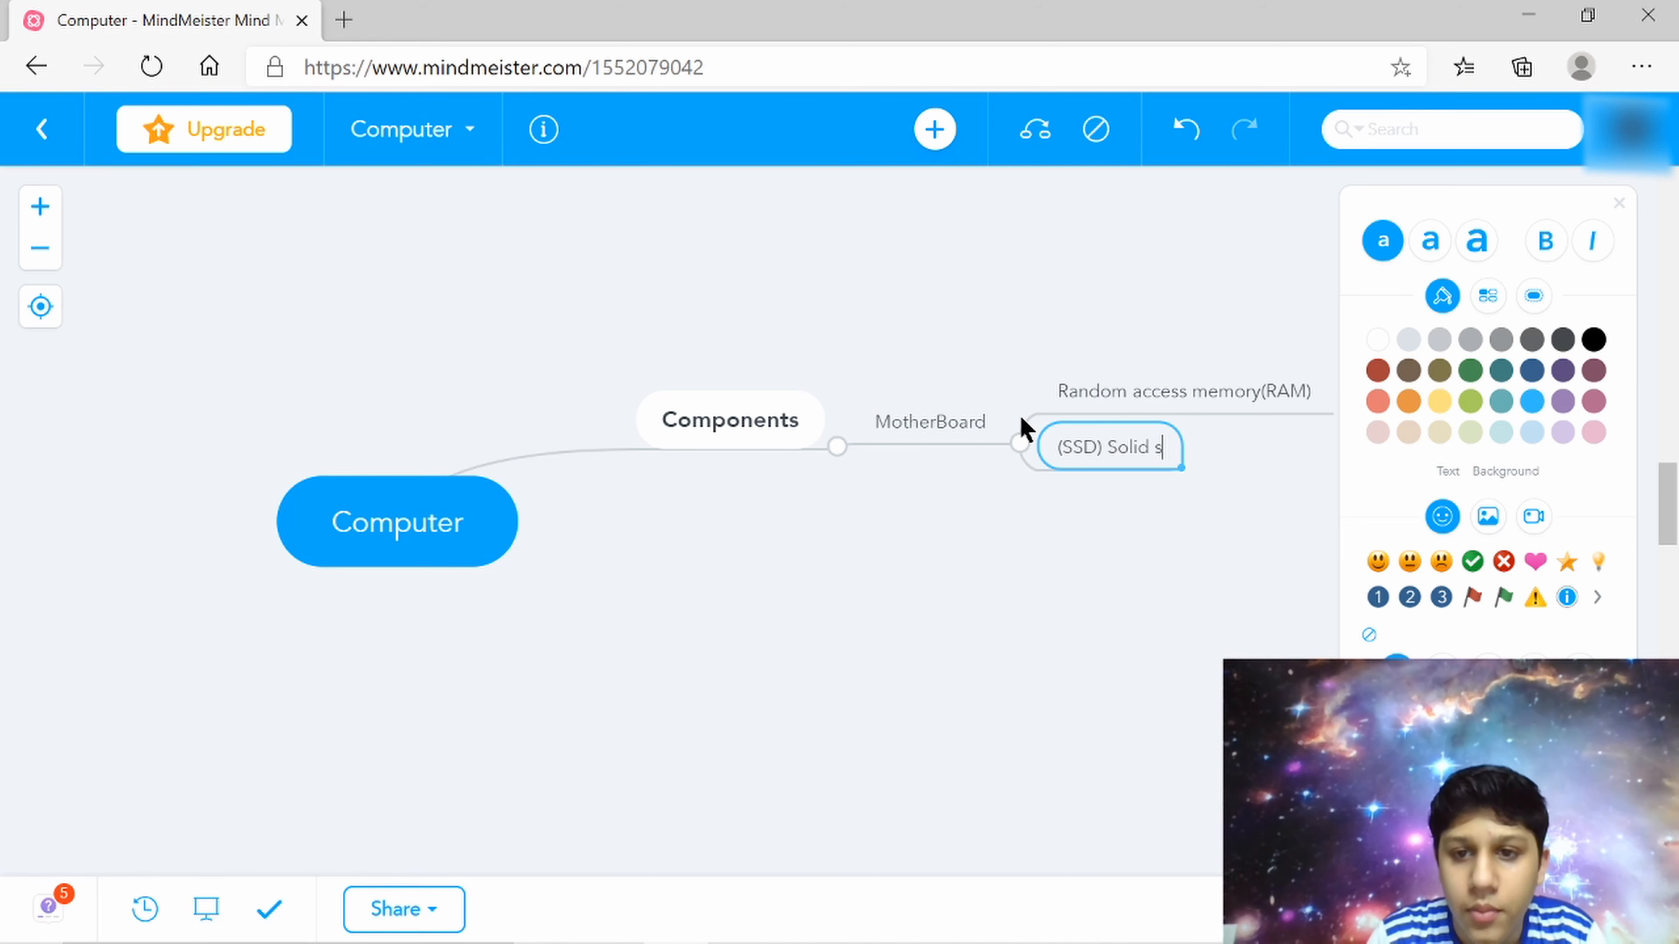
key("BackSpace")
type("S")
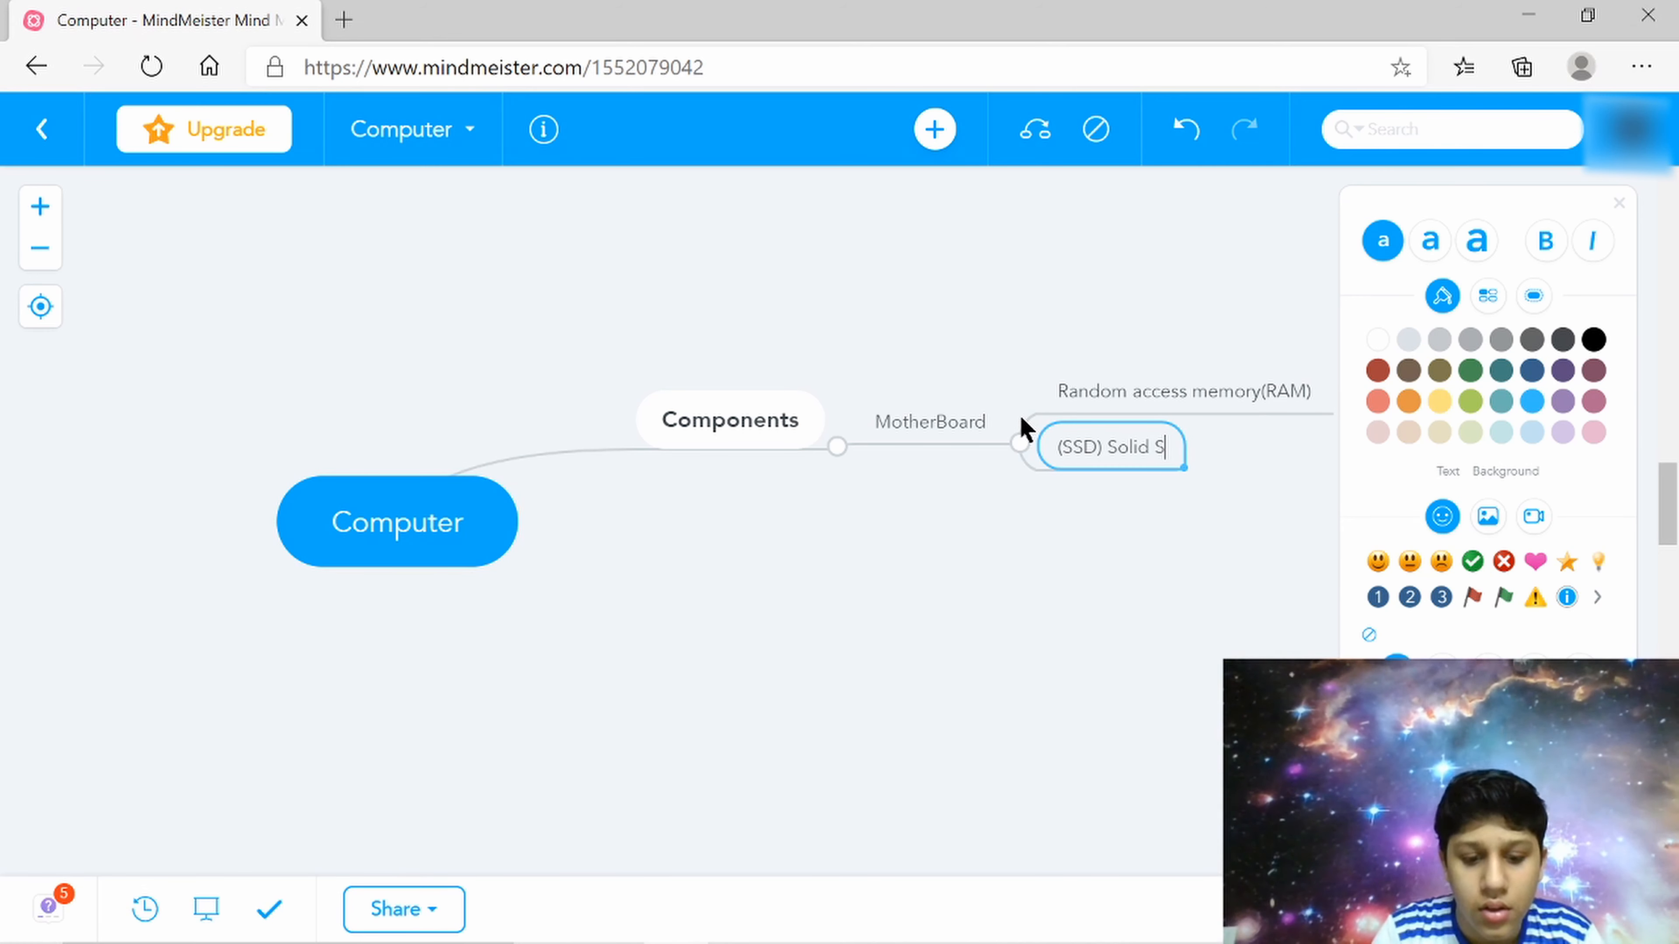
type("tate ")
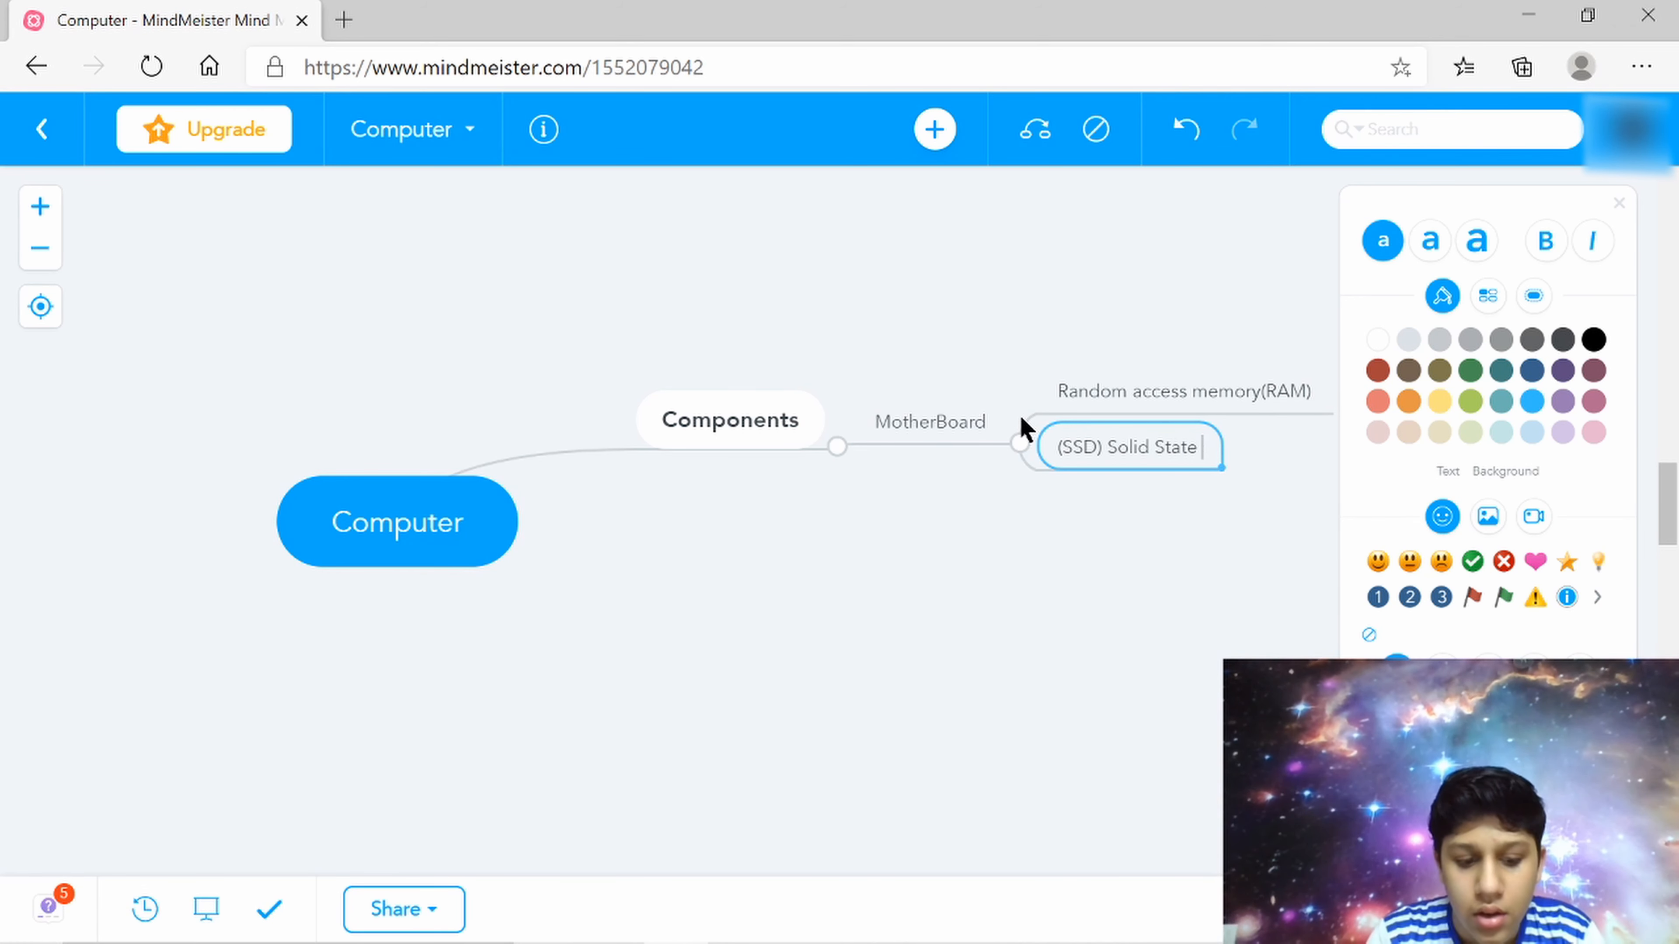
type("Drive")
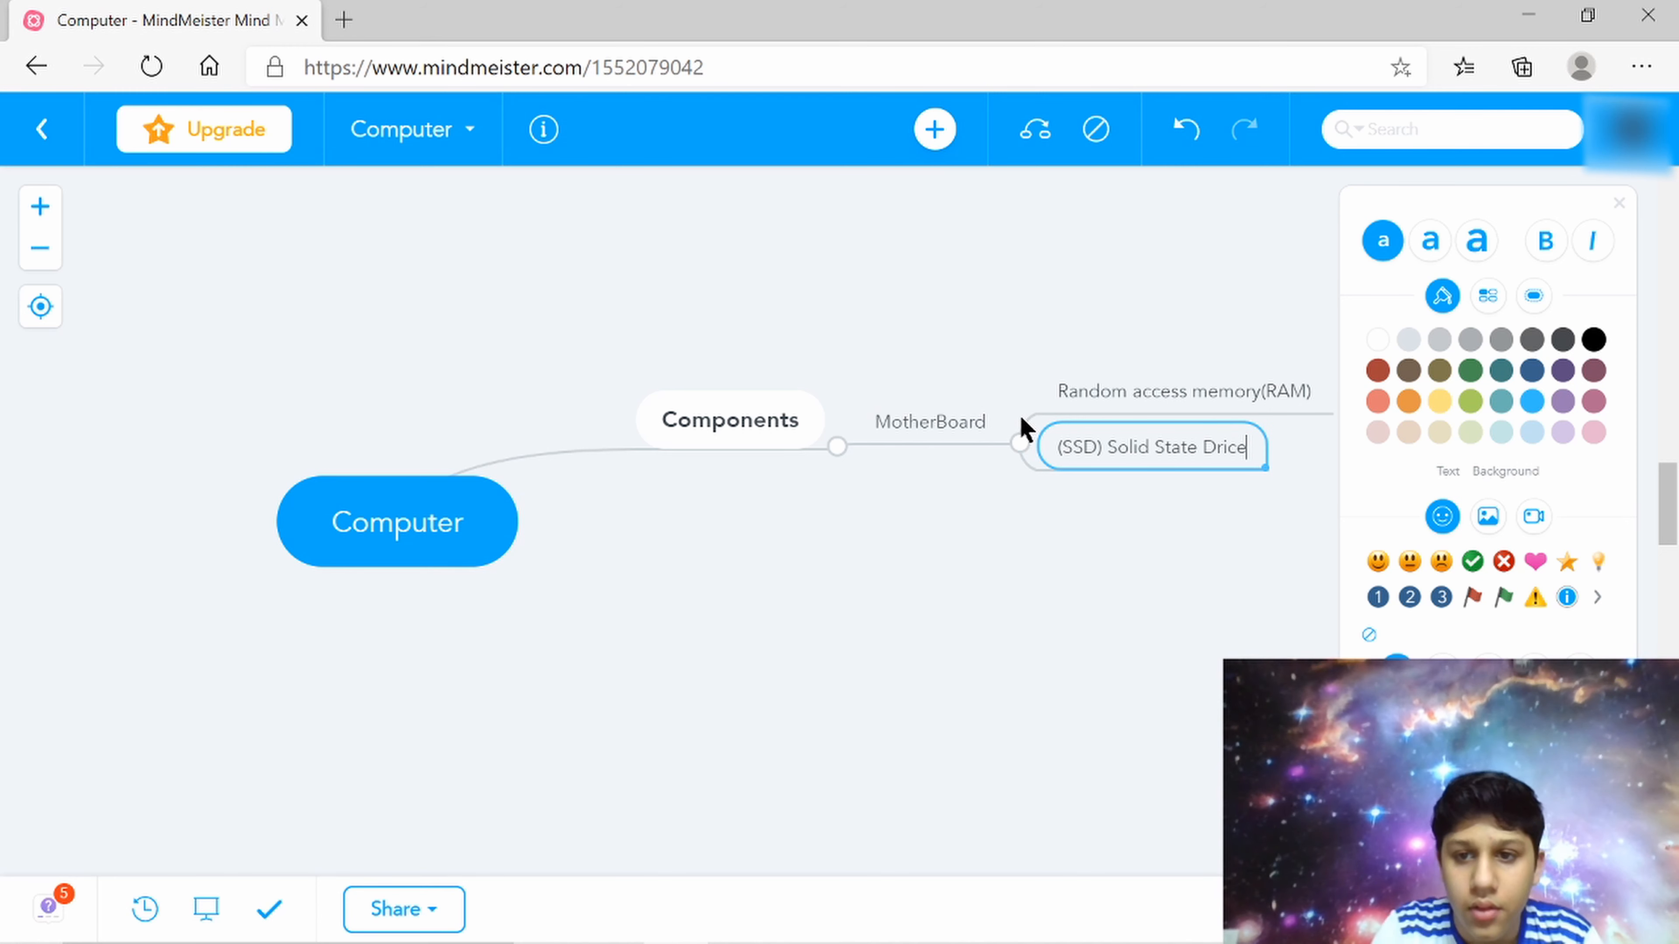
Try moving the (SSD) Solid State Drive topic off MotherBoard so it branches directly from Computer
left_click(991, 426)
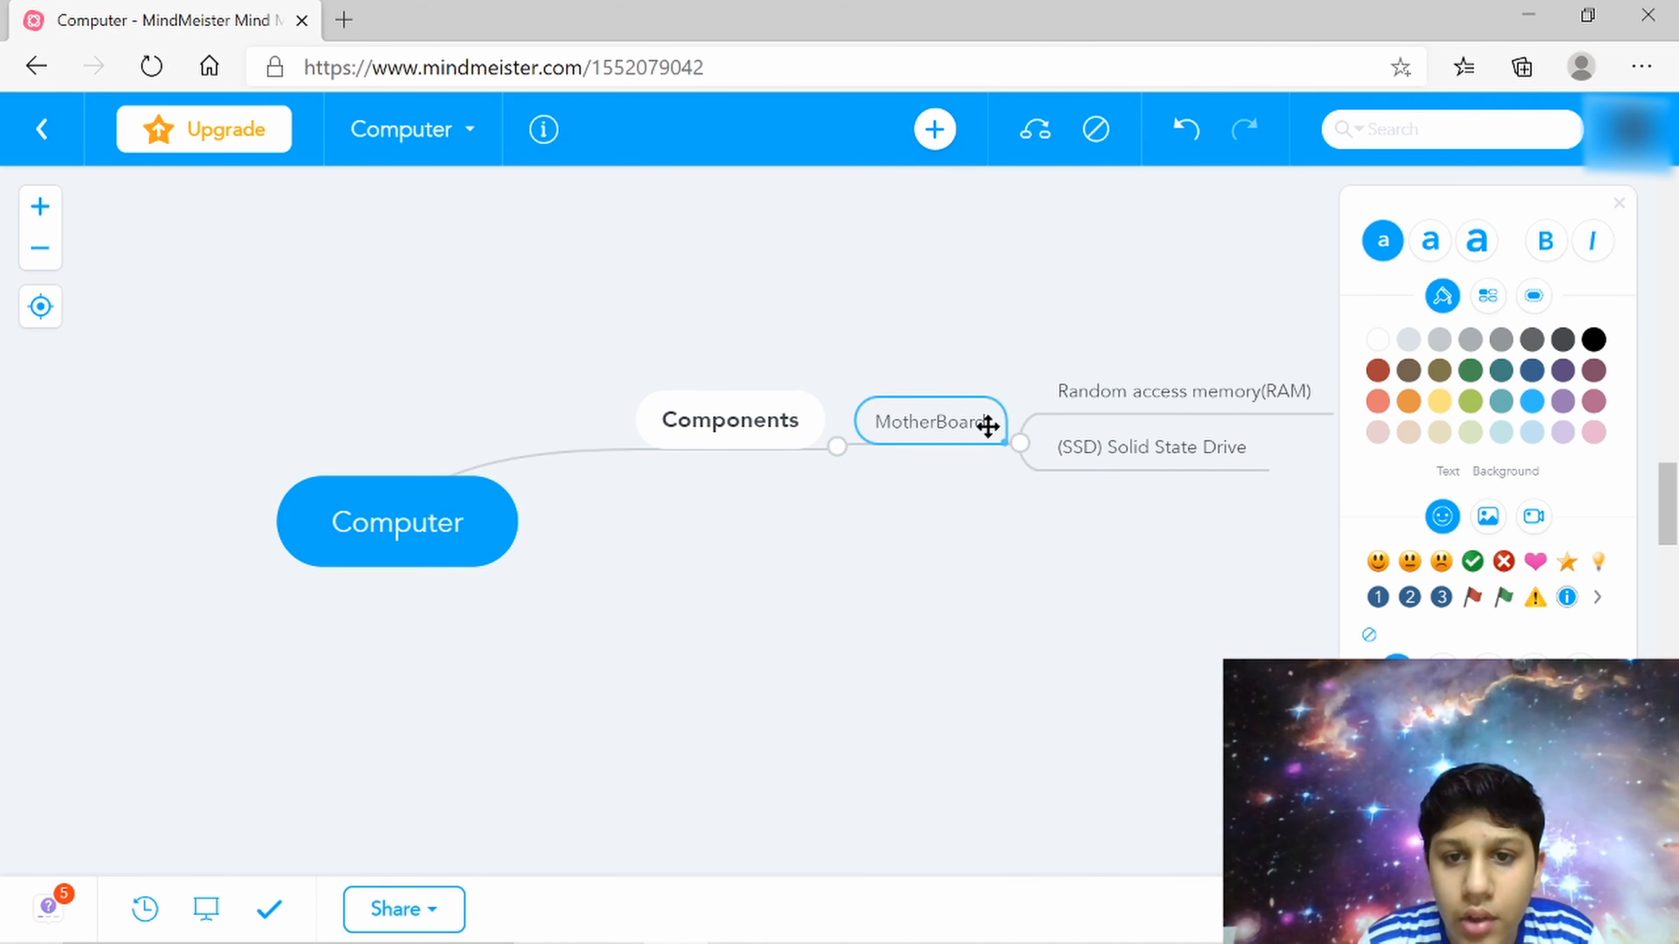
left_click(936, 131)
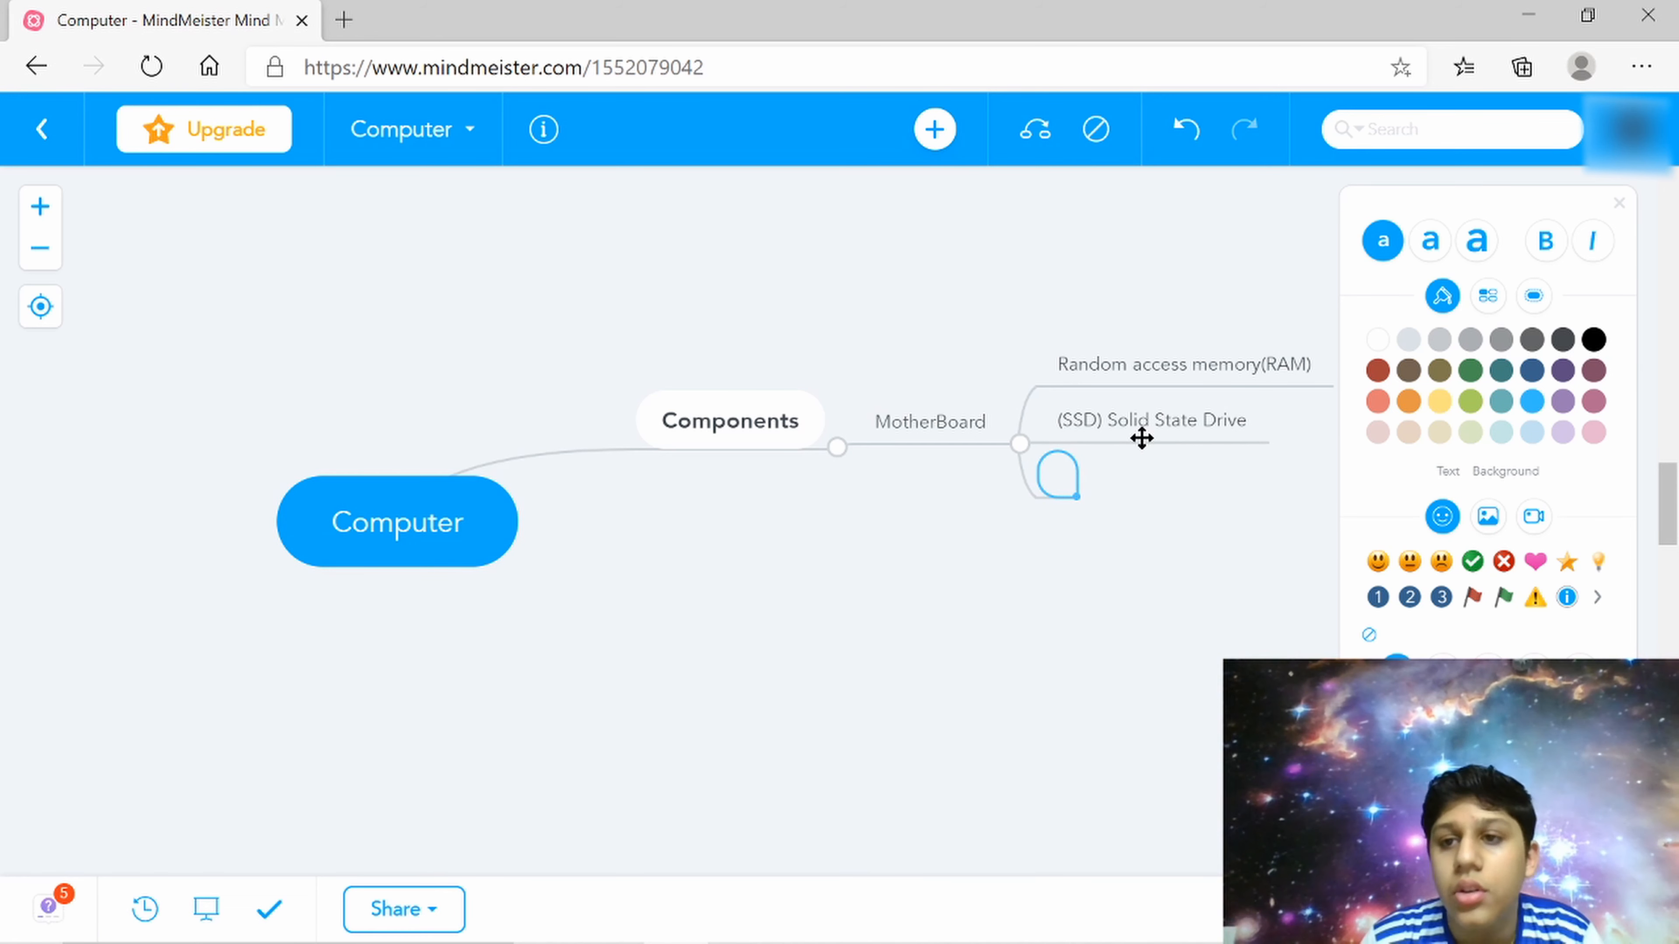
left_click(1126, 418)
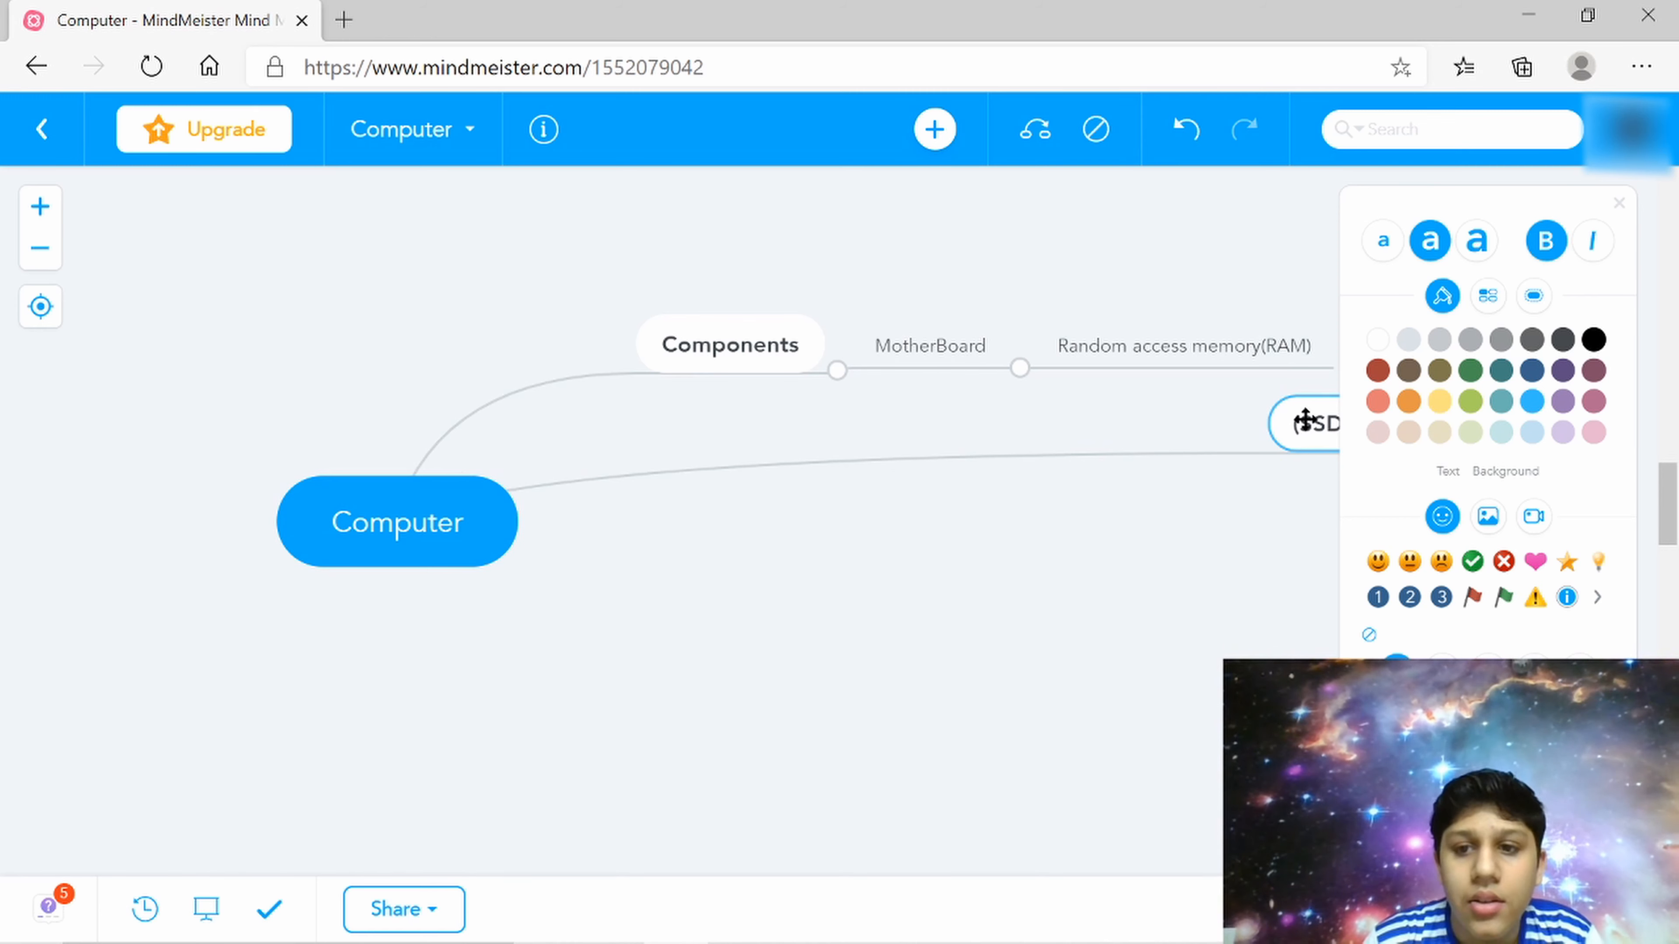
left_click_drag(1305, 422, 1094, 408)
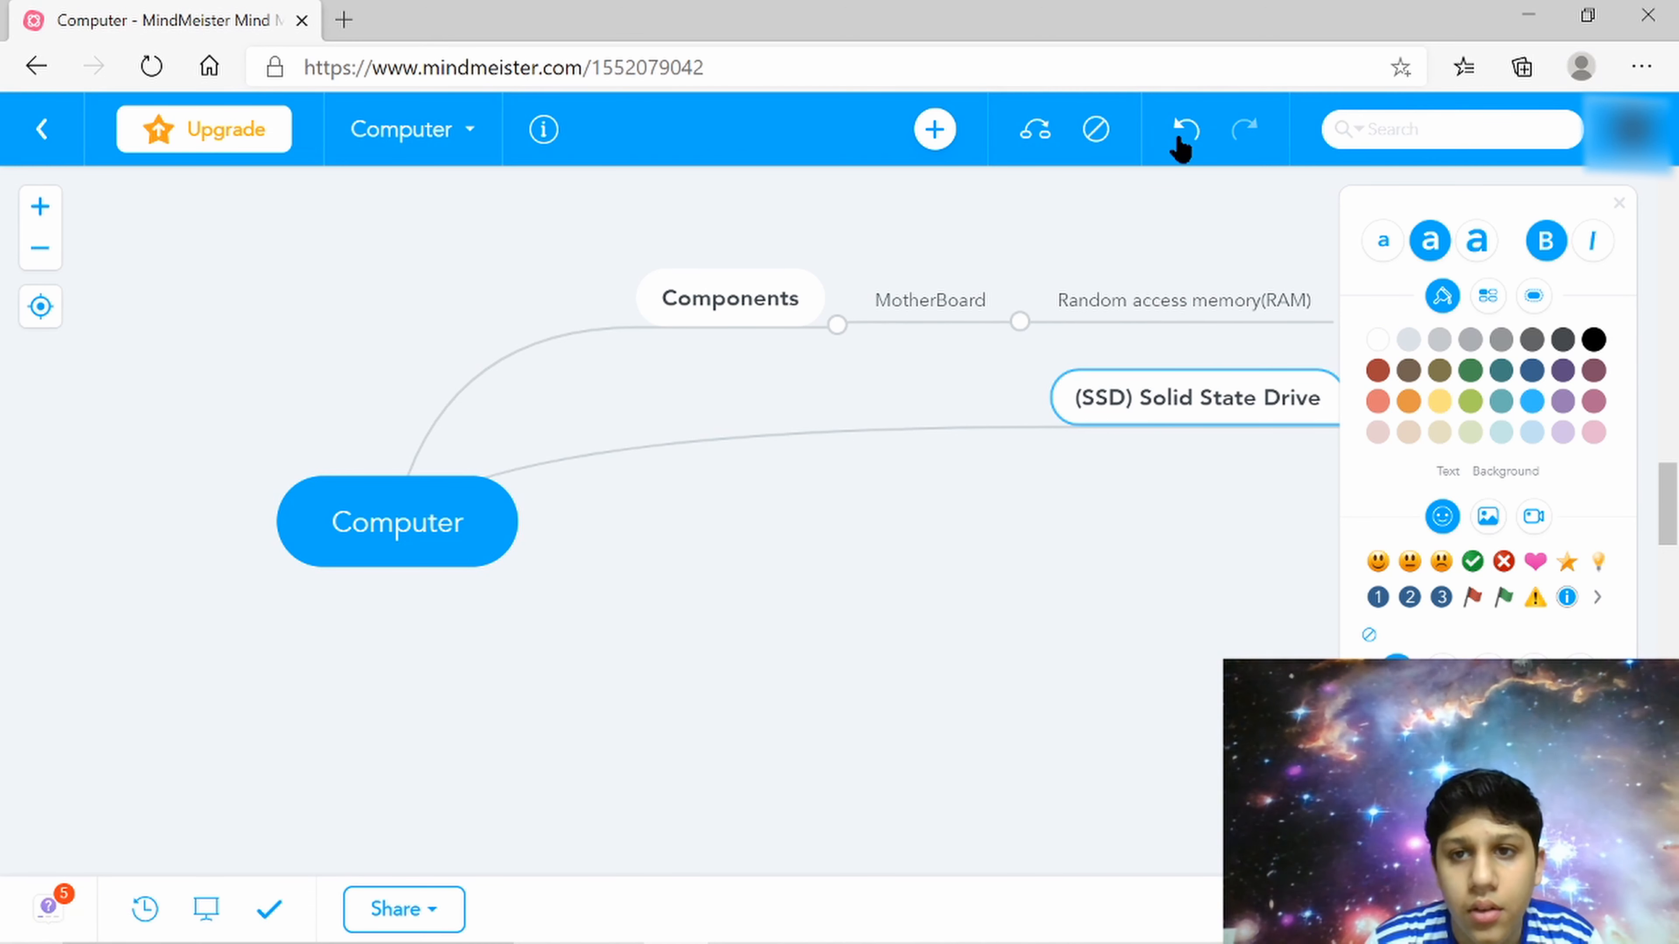
Undo the moves of the (SSD) Solid State Drive topic to put it back under MotherBoard
triple_click(1177, 75)
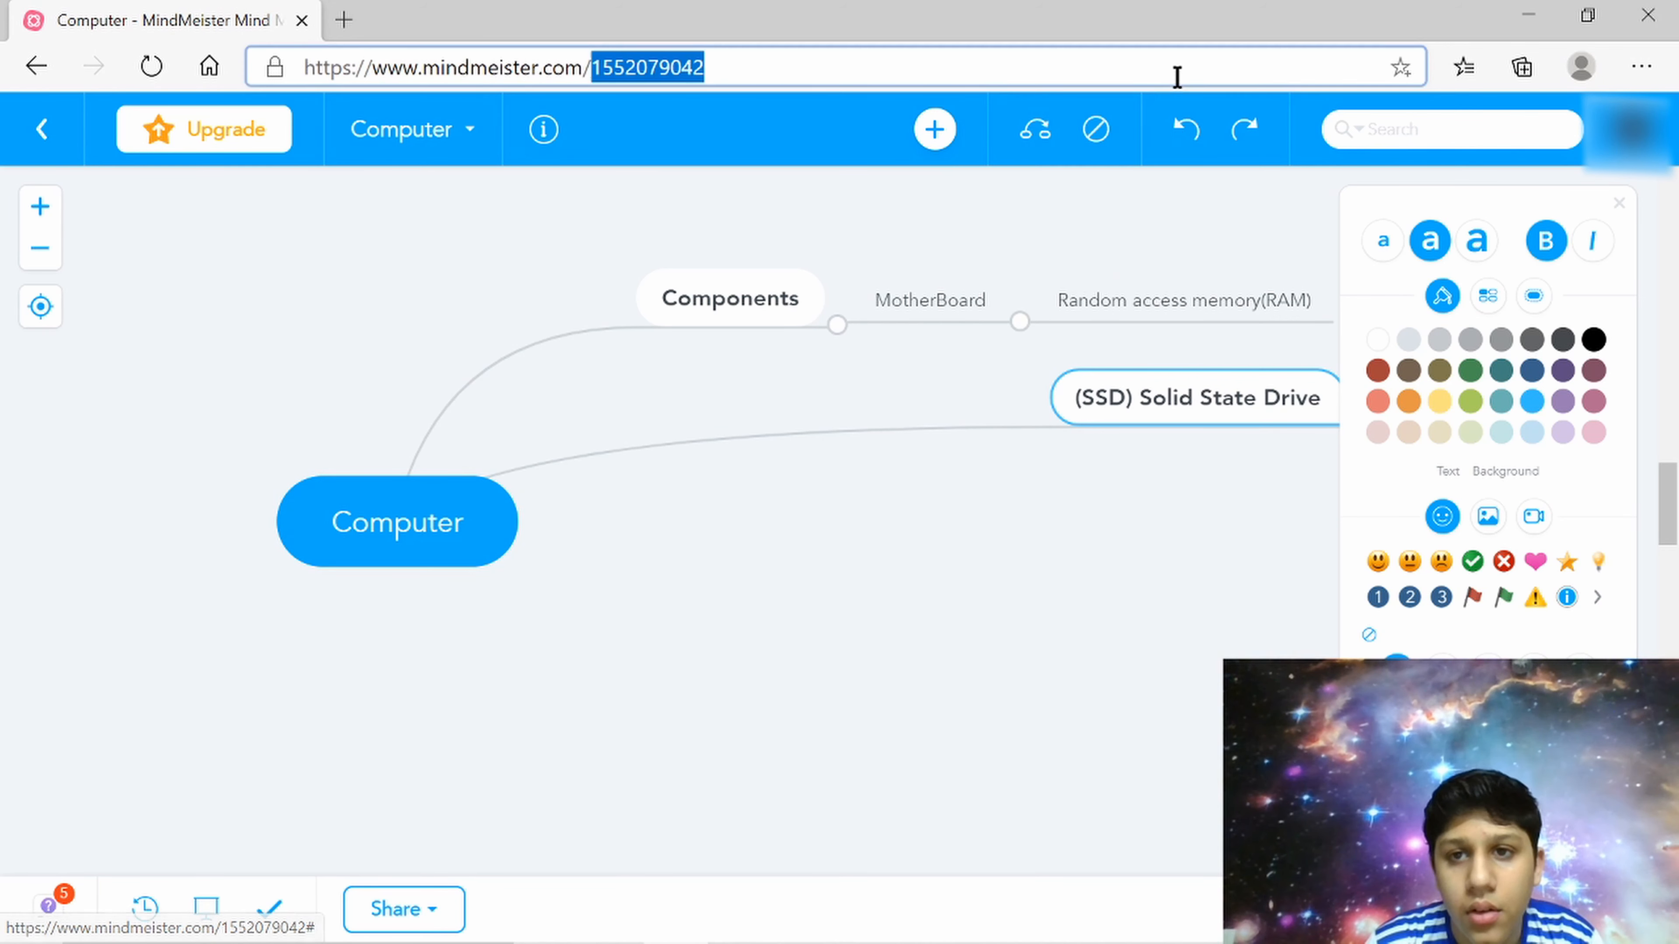
left_click(1183, 130)
left_click(1177, 73)
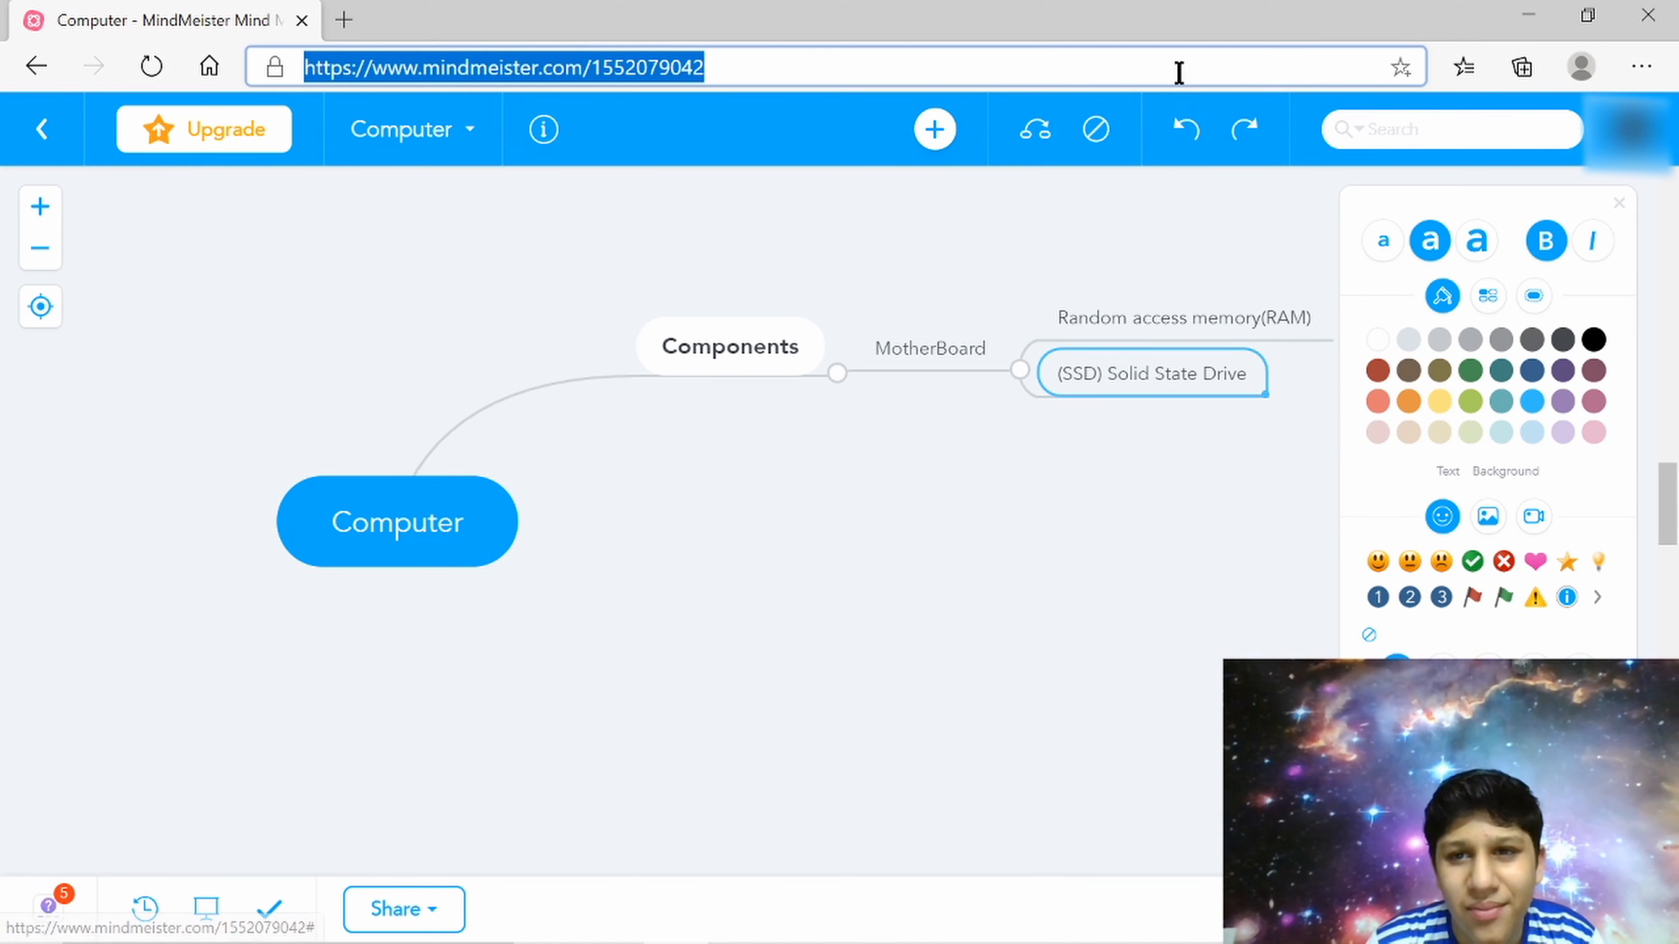
left_click(1069, 204)
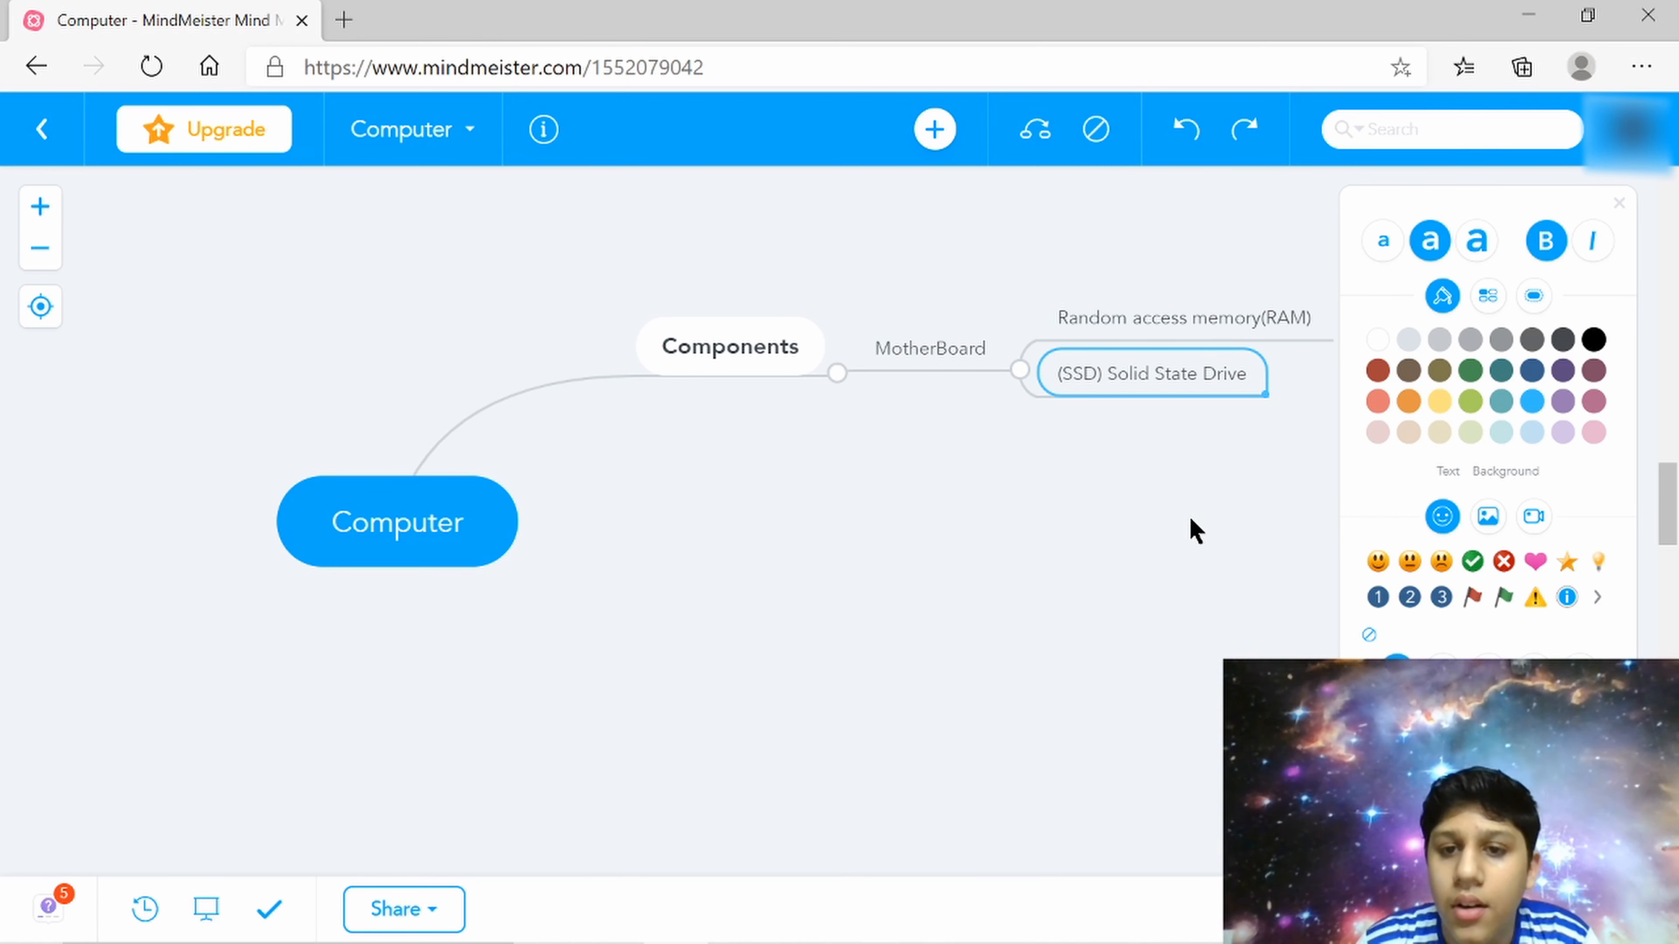
Try the medium text size on the (SSD) Solid State Drive topic, and set it back to small
double_click(1207, 382)
left_click(1204, 453)
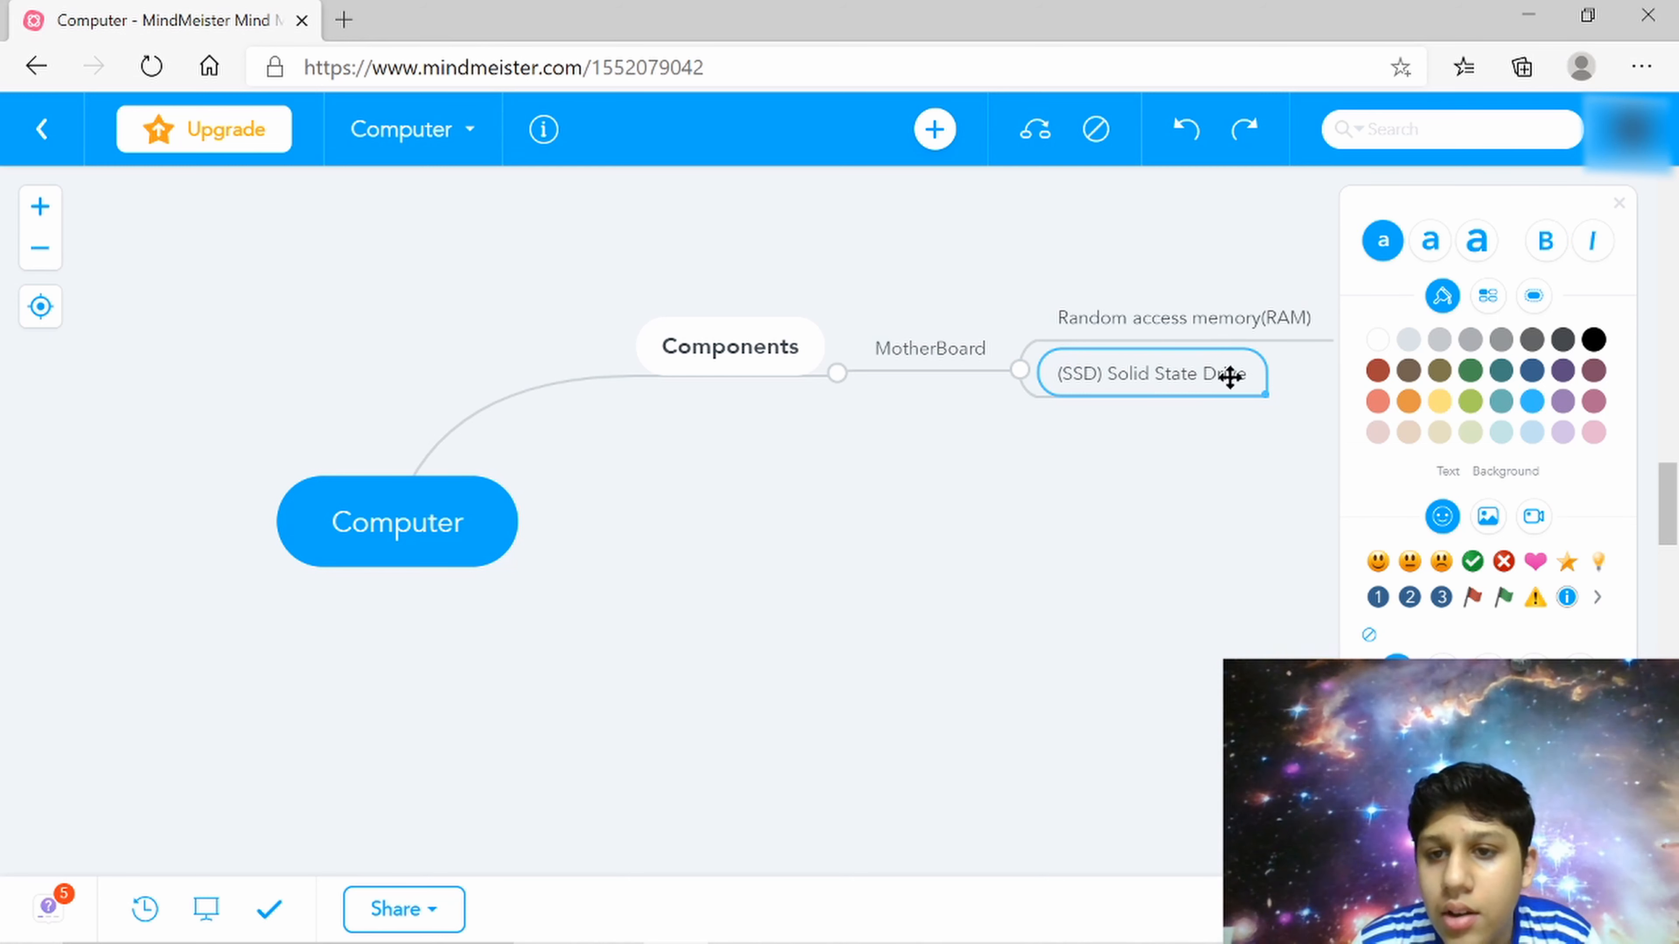
double_click(1230, 377)
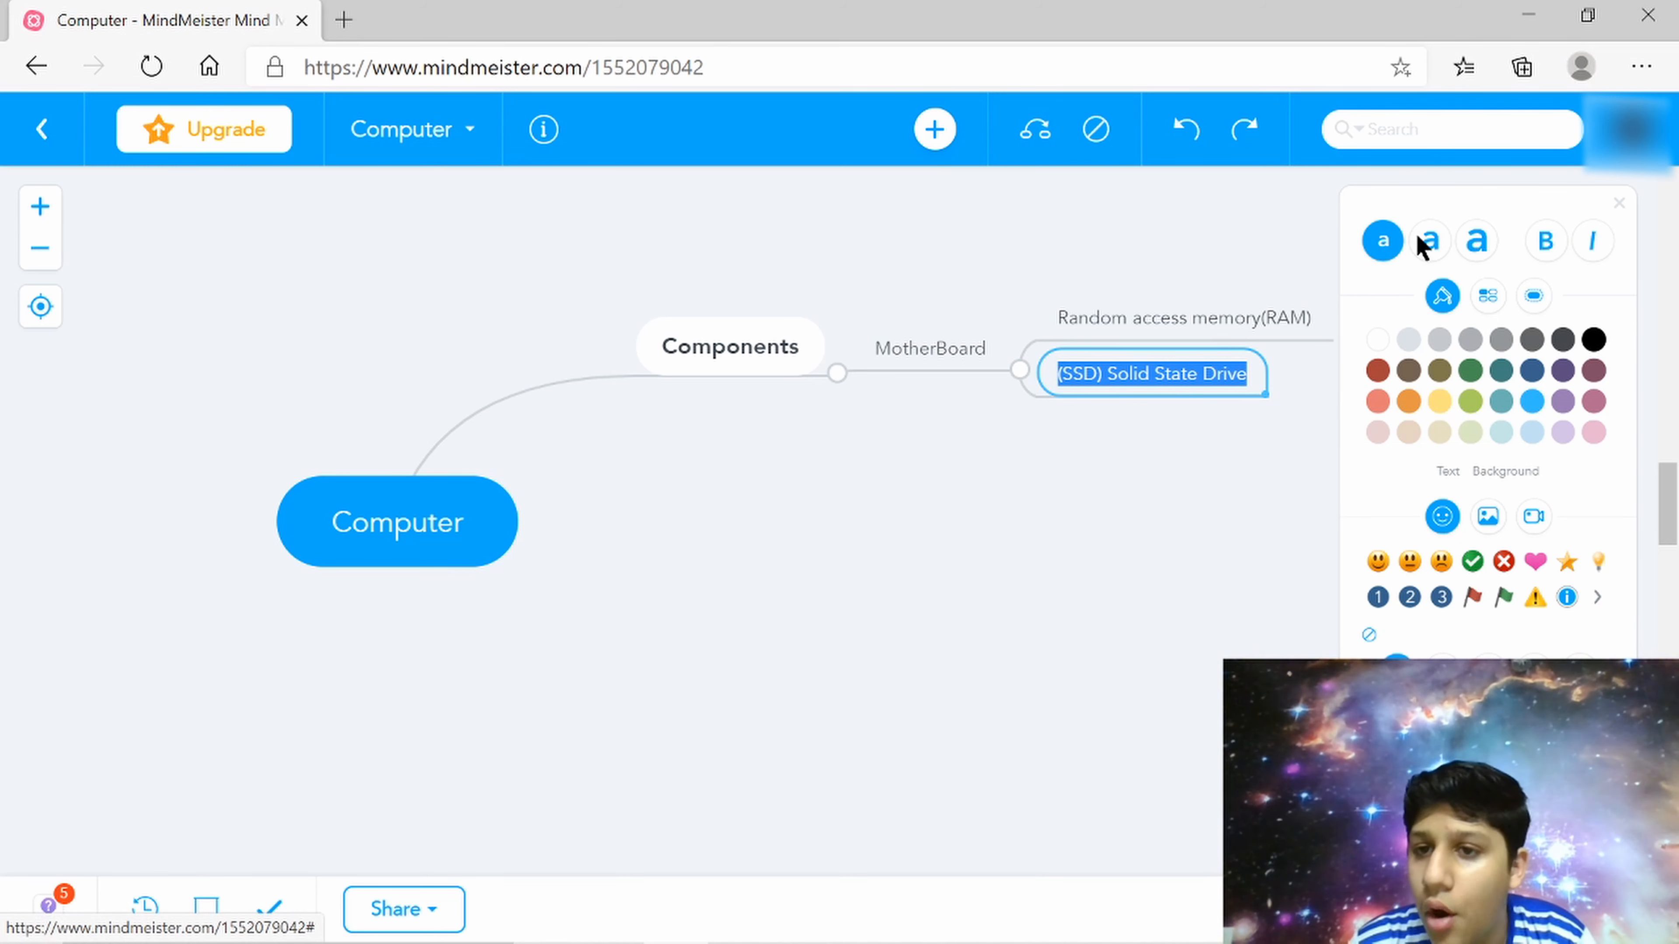
type("d")
key("ctrl+z")
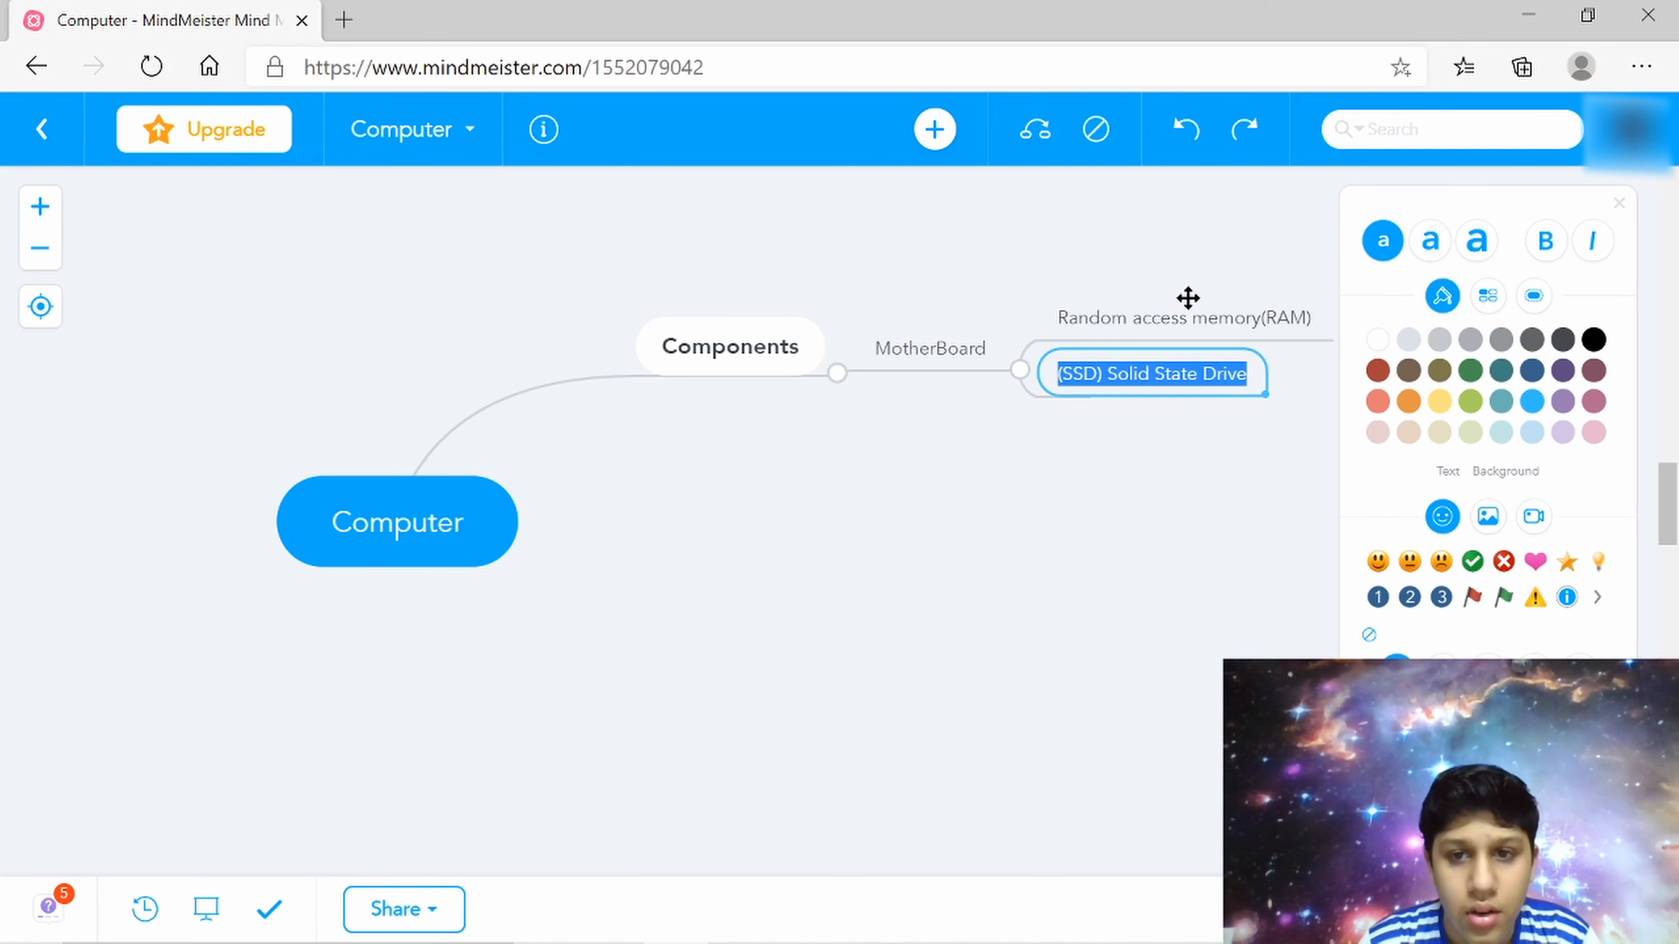
left_click(1428, 241)
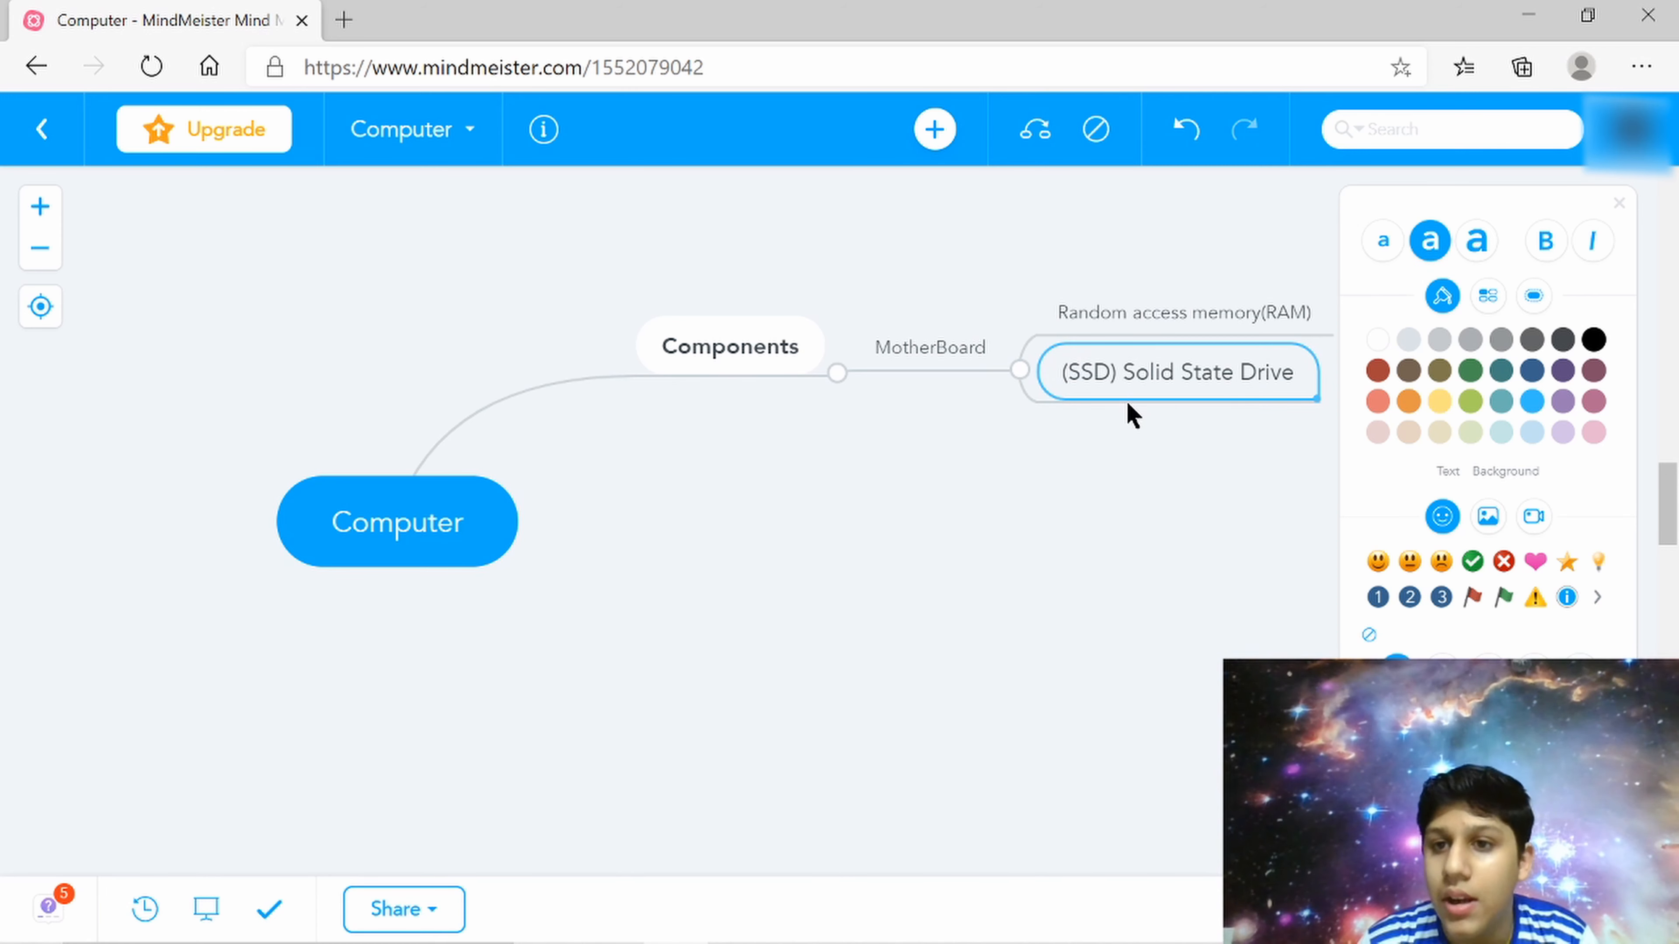
left_click(1392, 242)
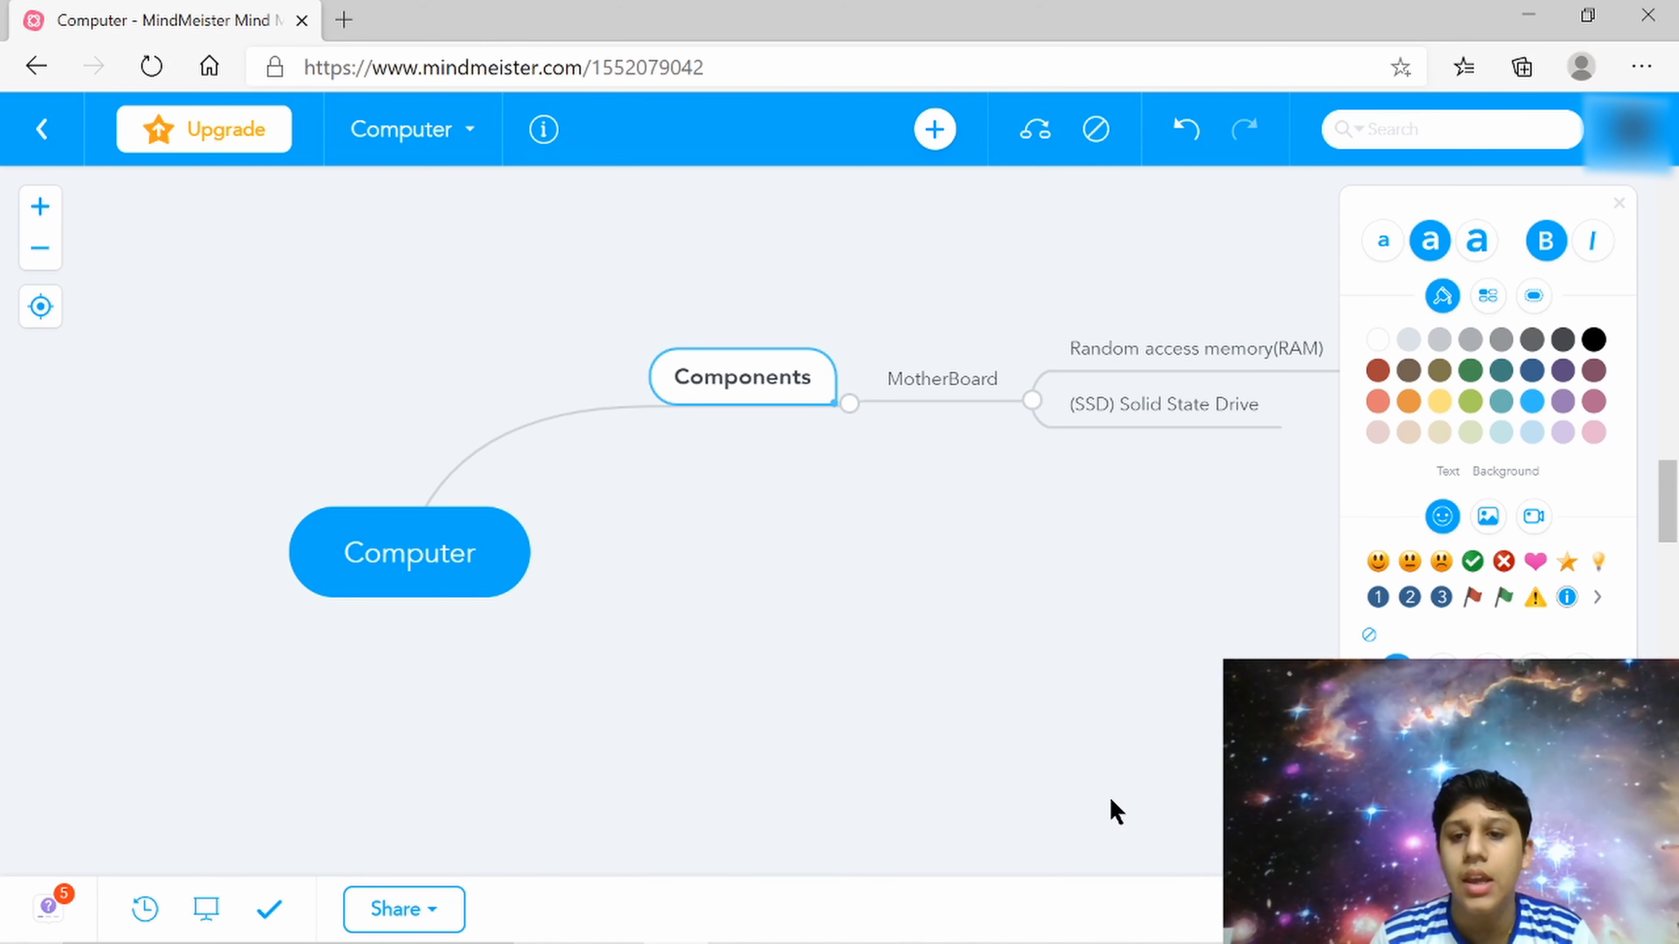
Try the blue, bold white and yellow preset styles on the Random access memory(RAM) topic, and return it to the plain style
left_click(1192, 366)
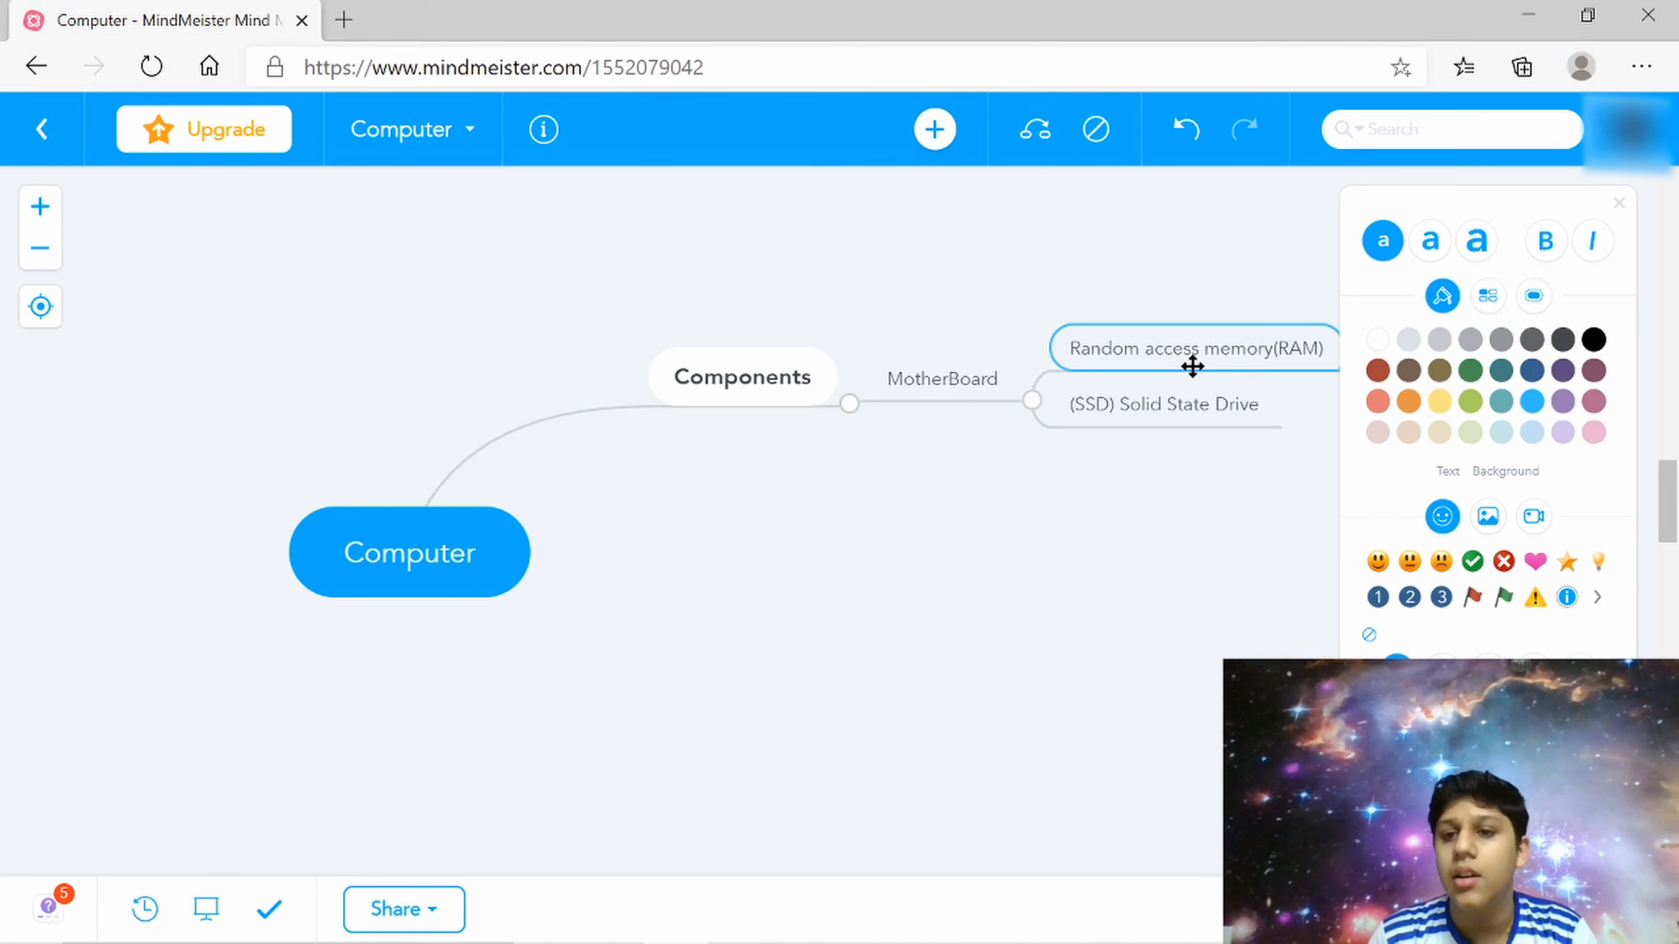
left_click(1486, 295)
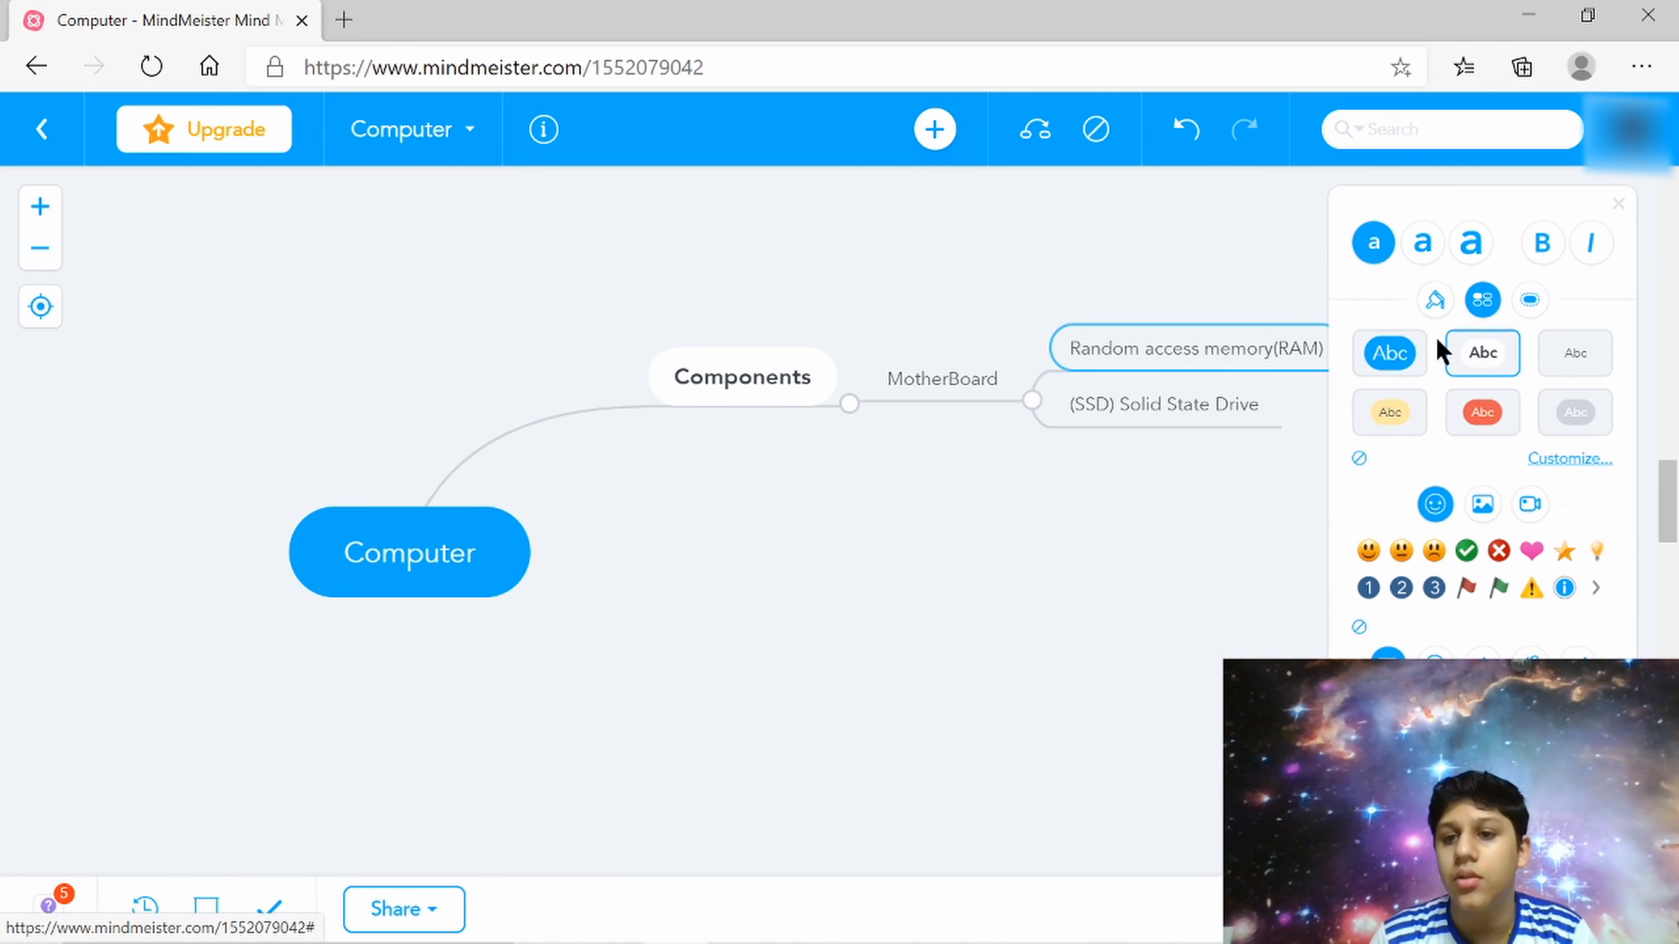
left_click(1395, 349)
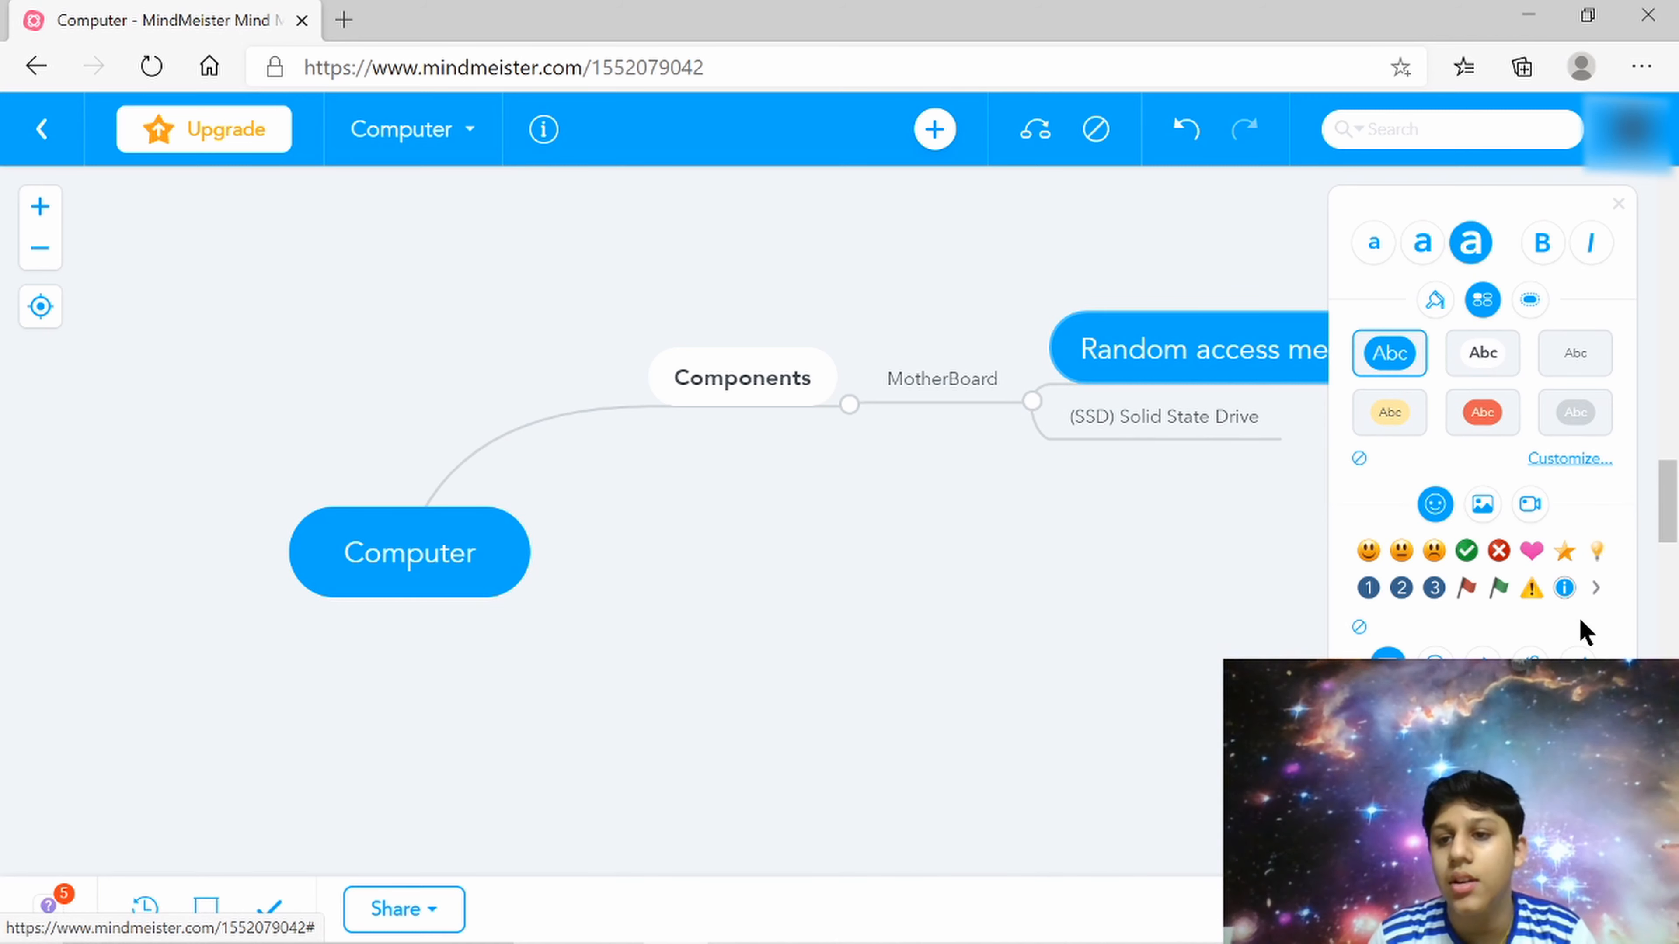
left_click(1577, 362)
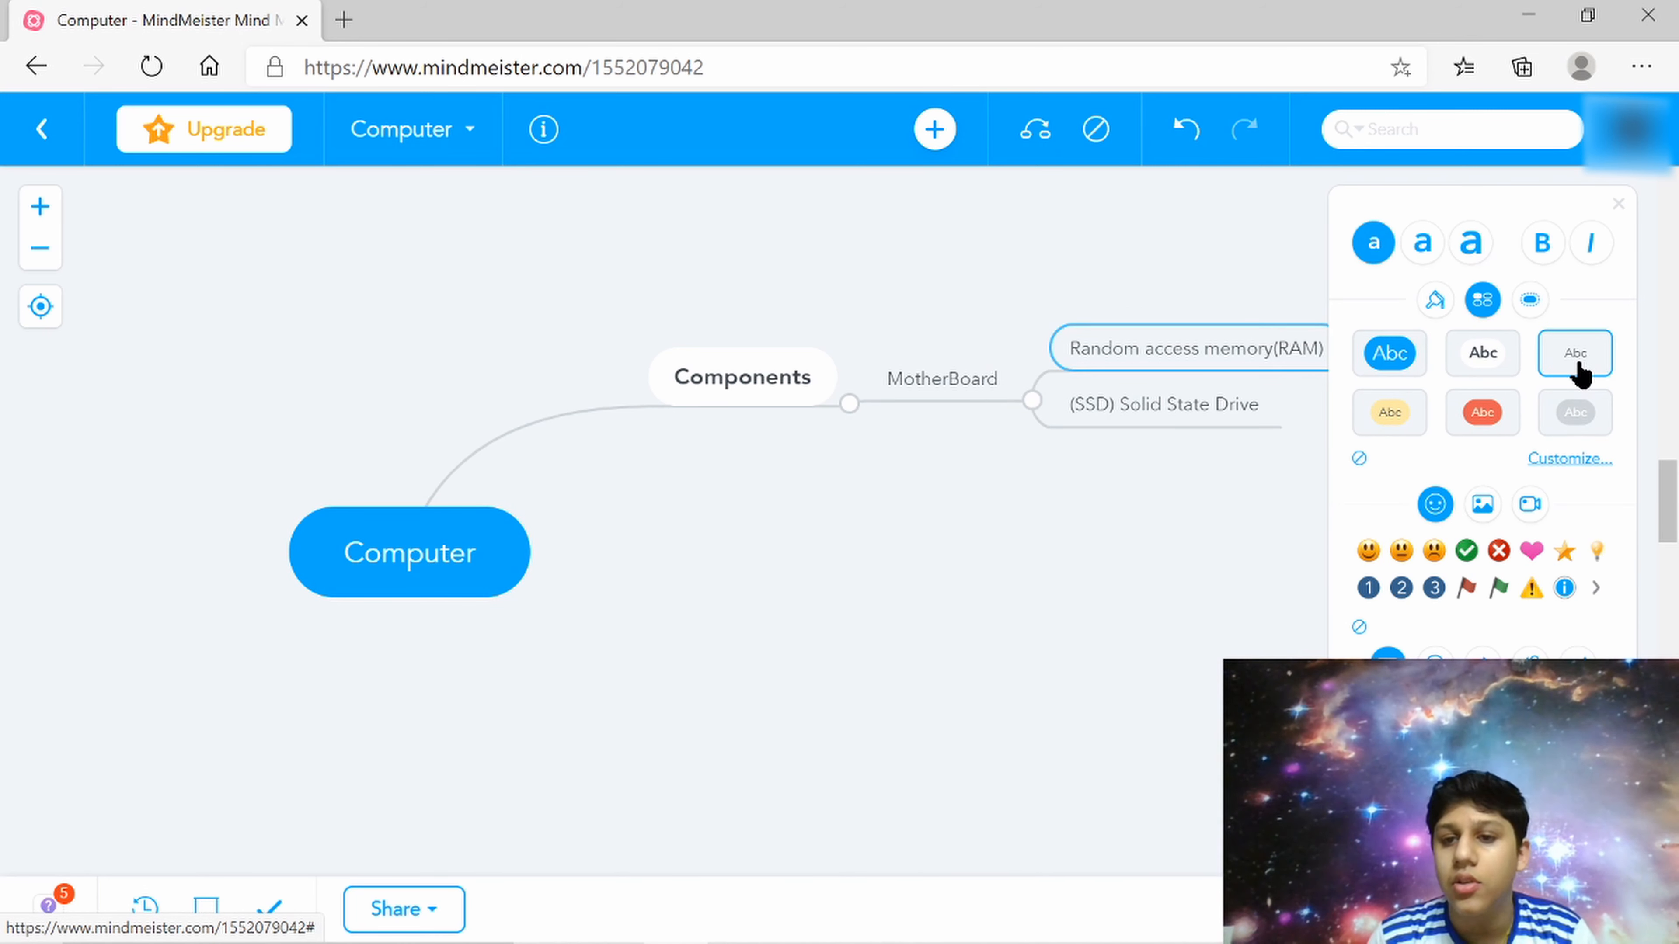
left_click(1486, 356)
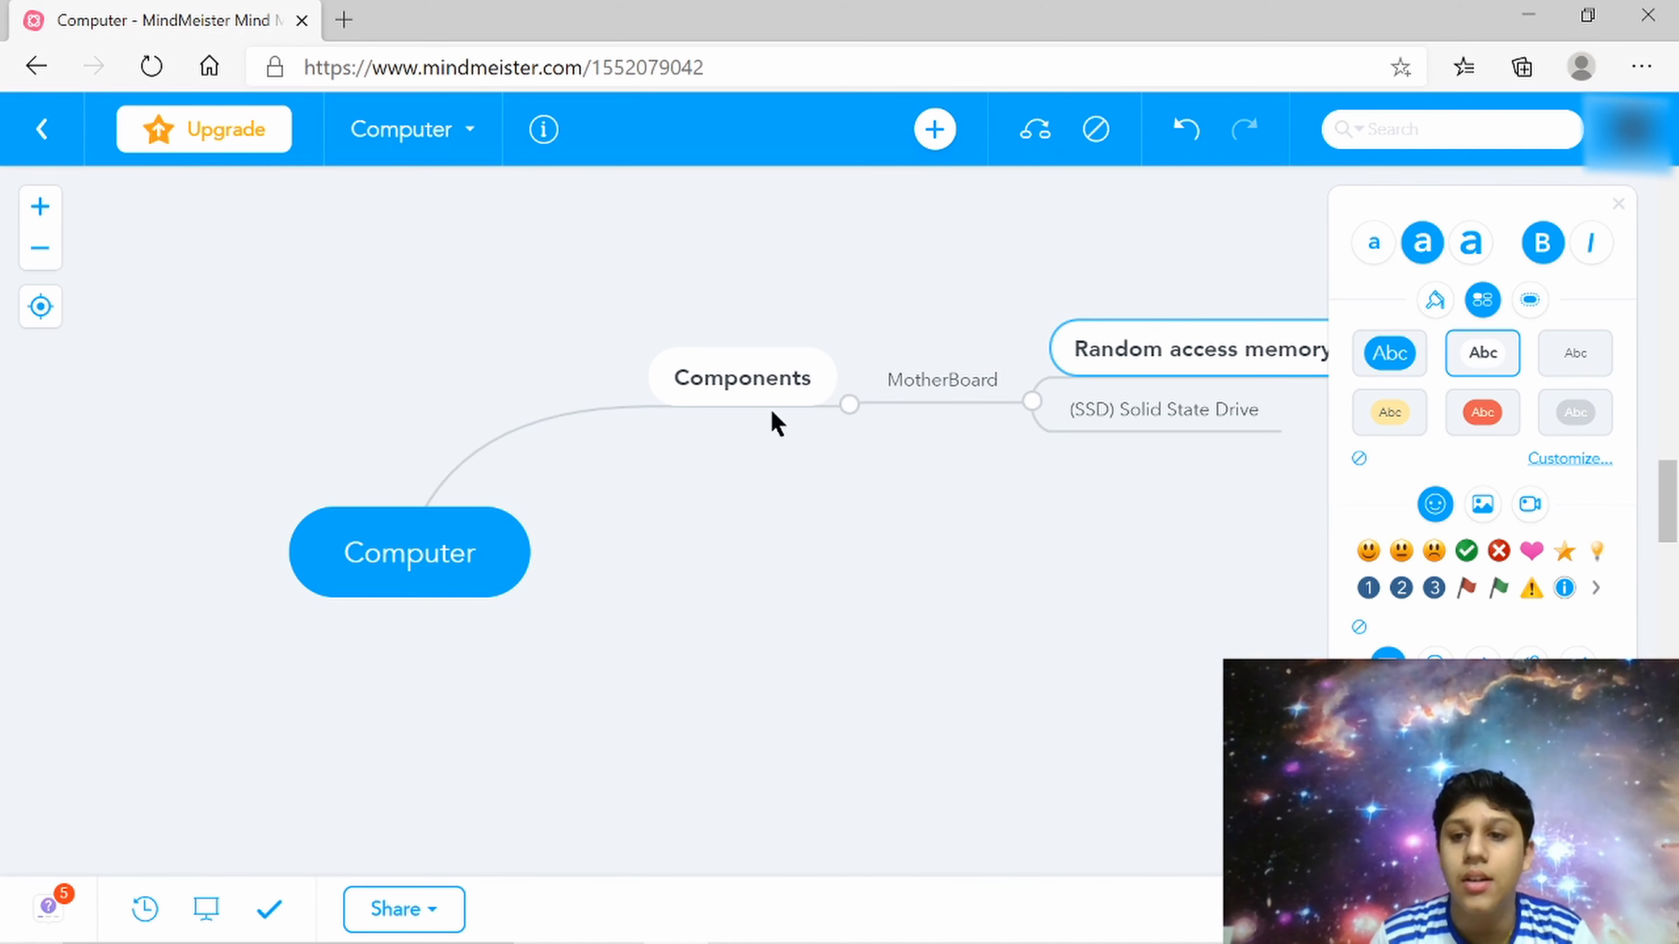
left_click(1451, 417)
left_click(1421, 410)
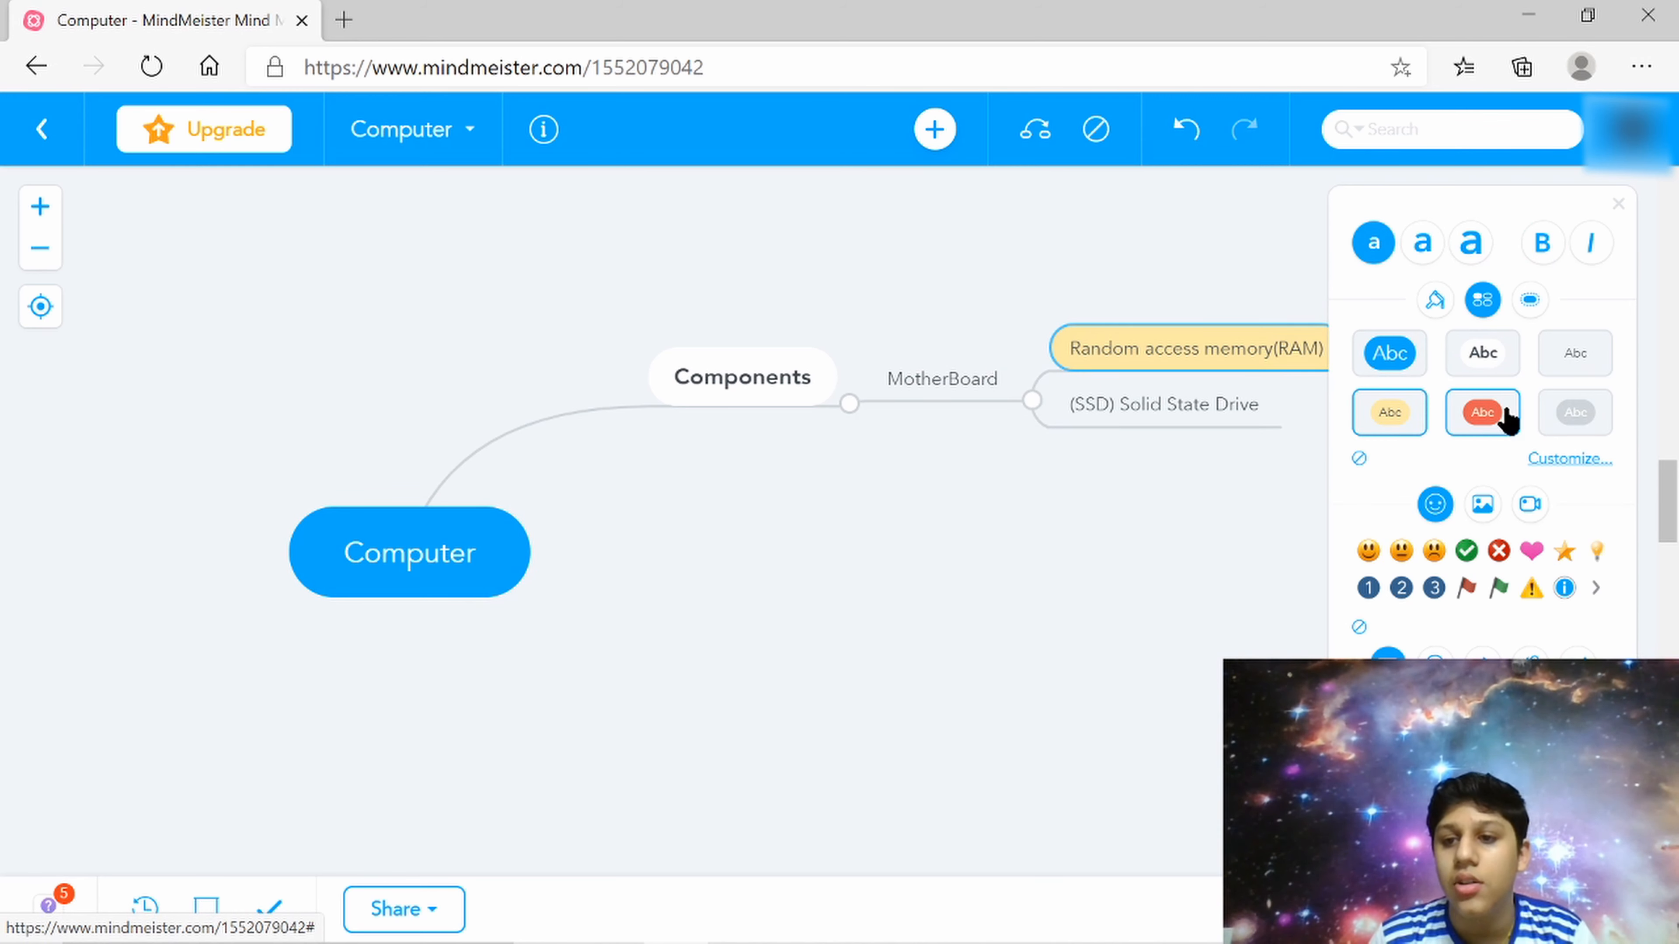
left_click(1497, 371)
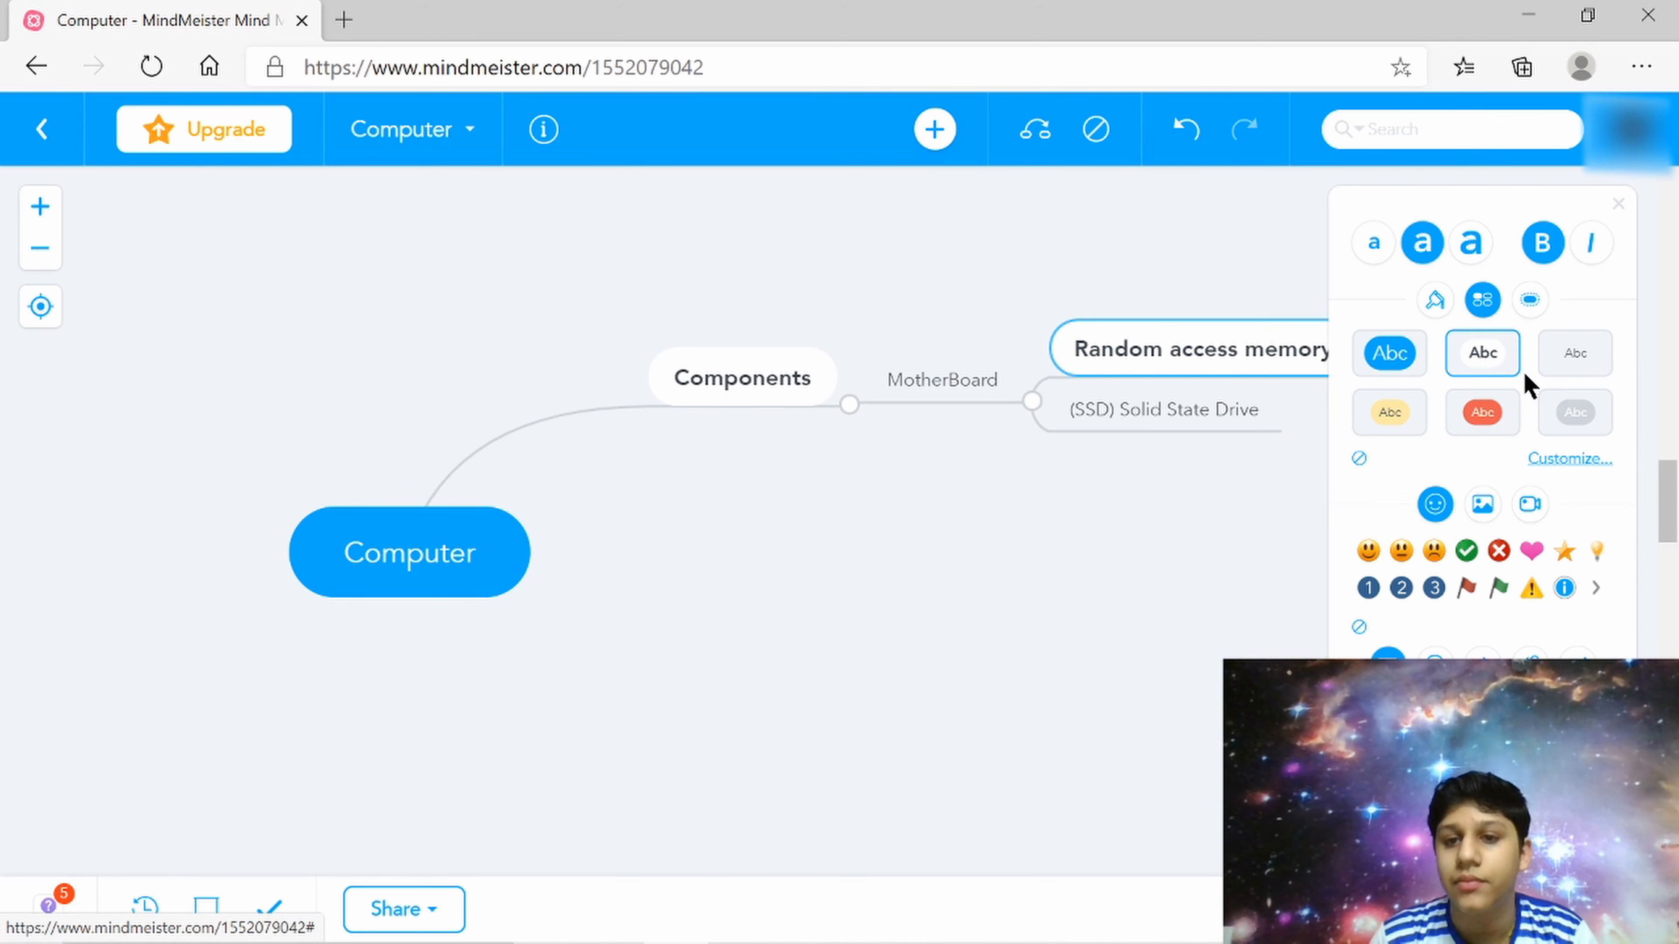
left_click(1571, 357)
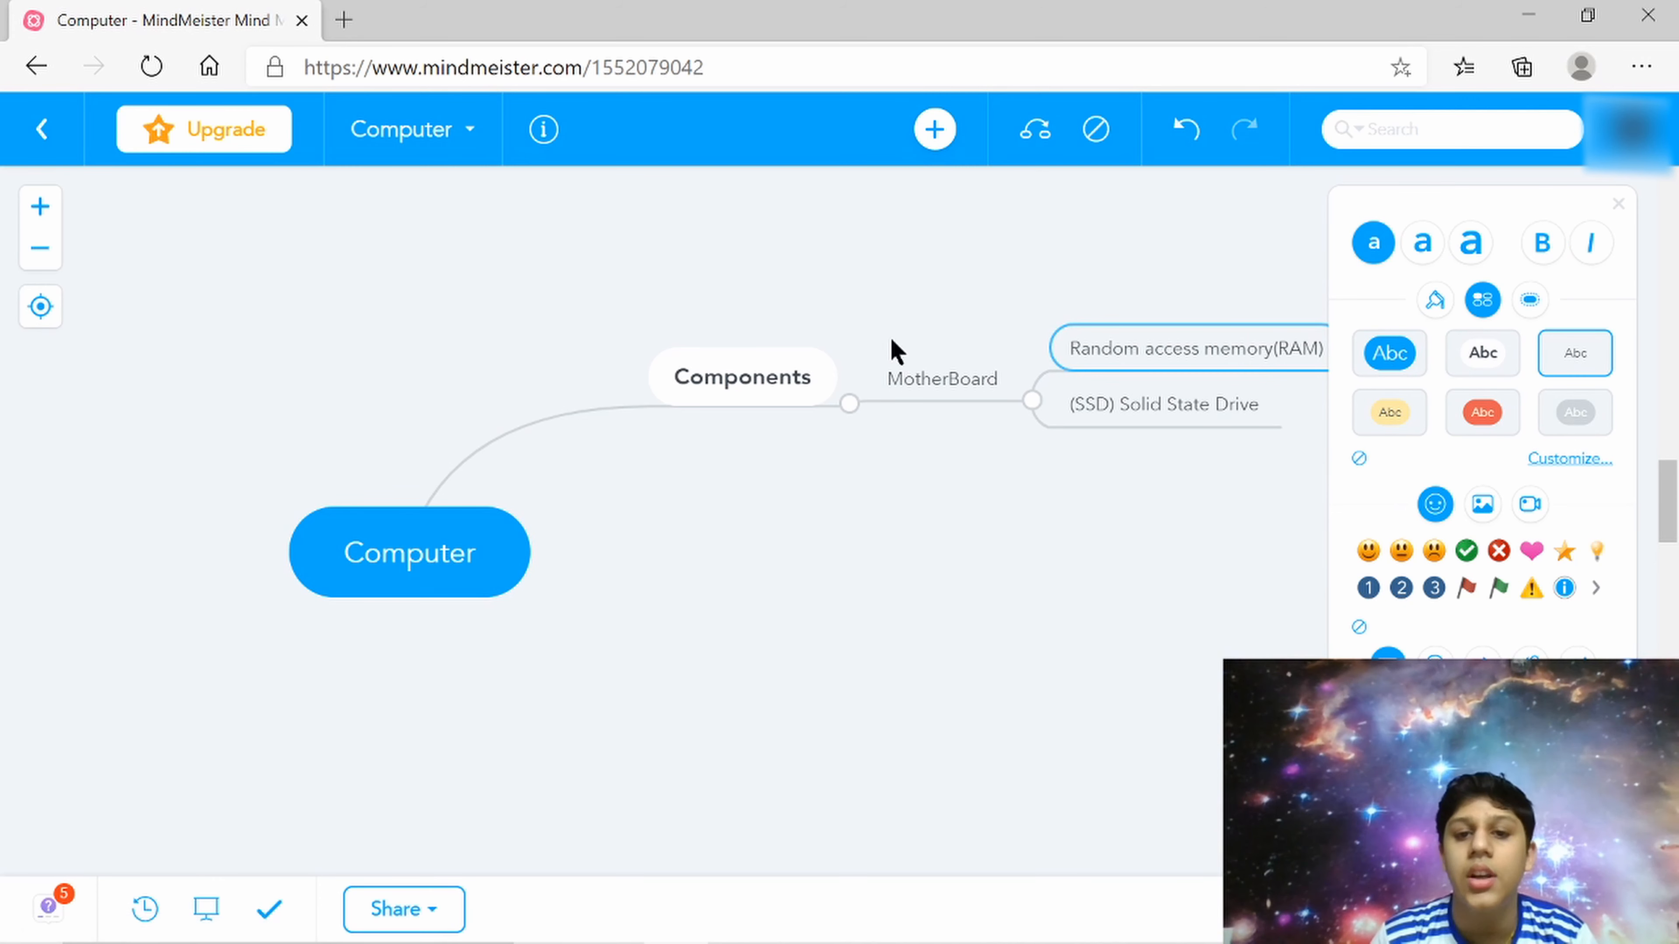
Apply the yellow preset style to the MotherBoard topic
left_click(912, 379)
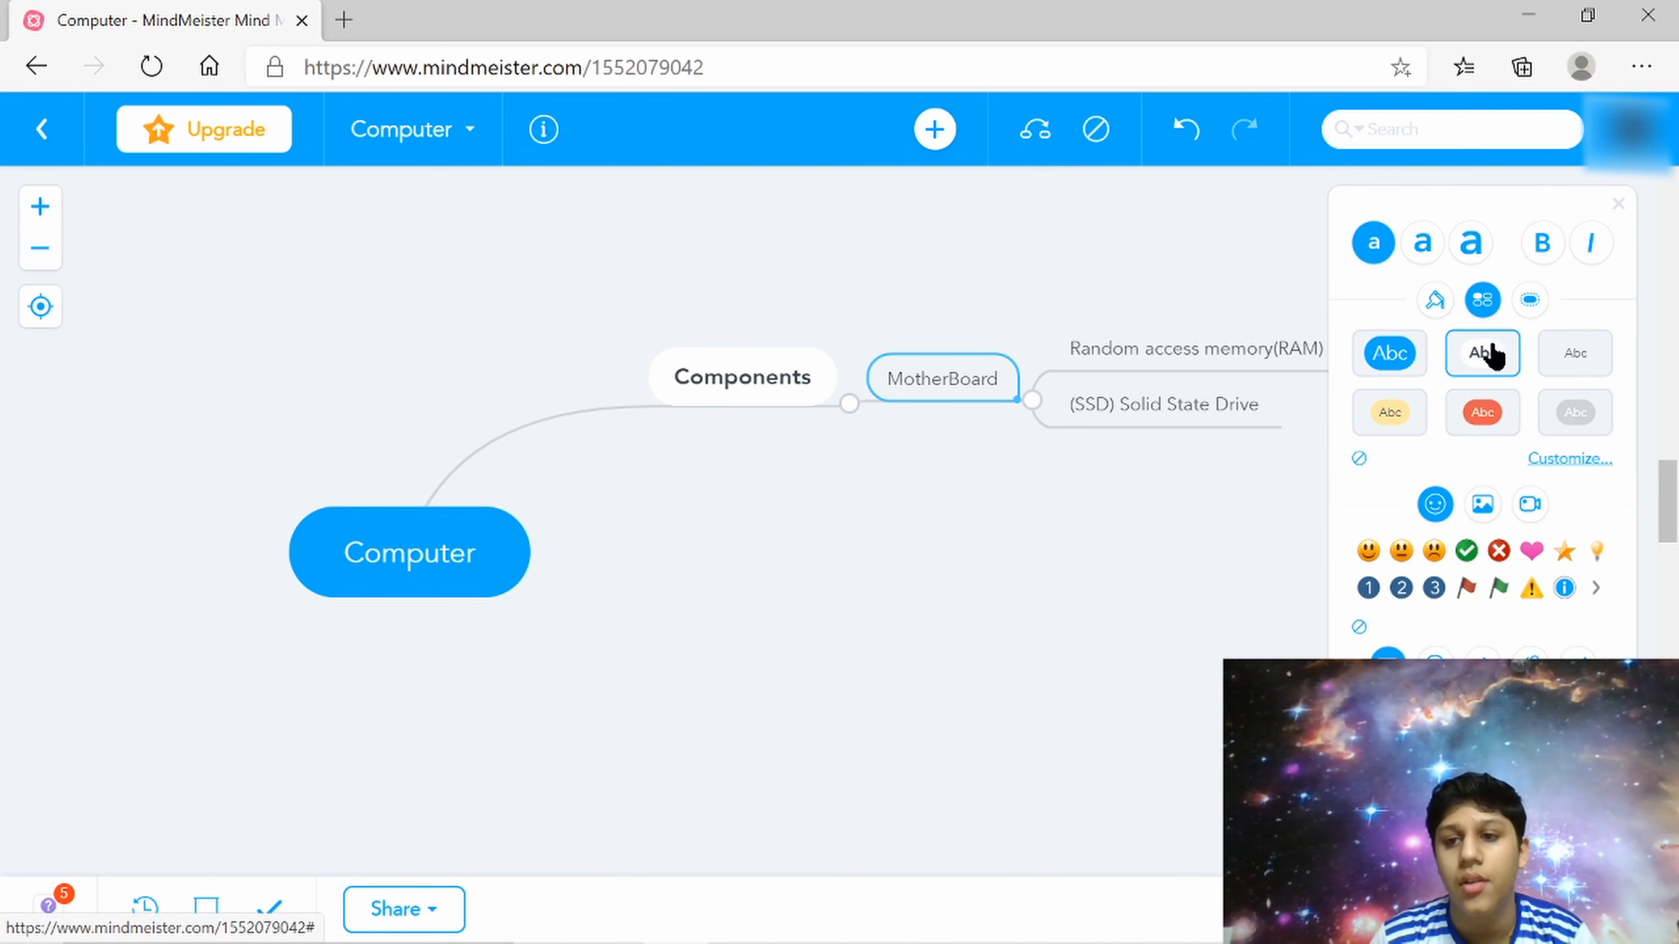
left_click(1402, 416)
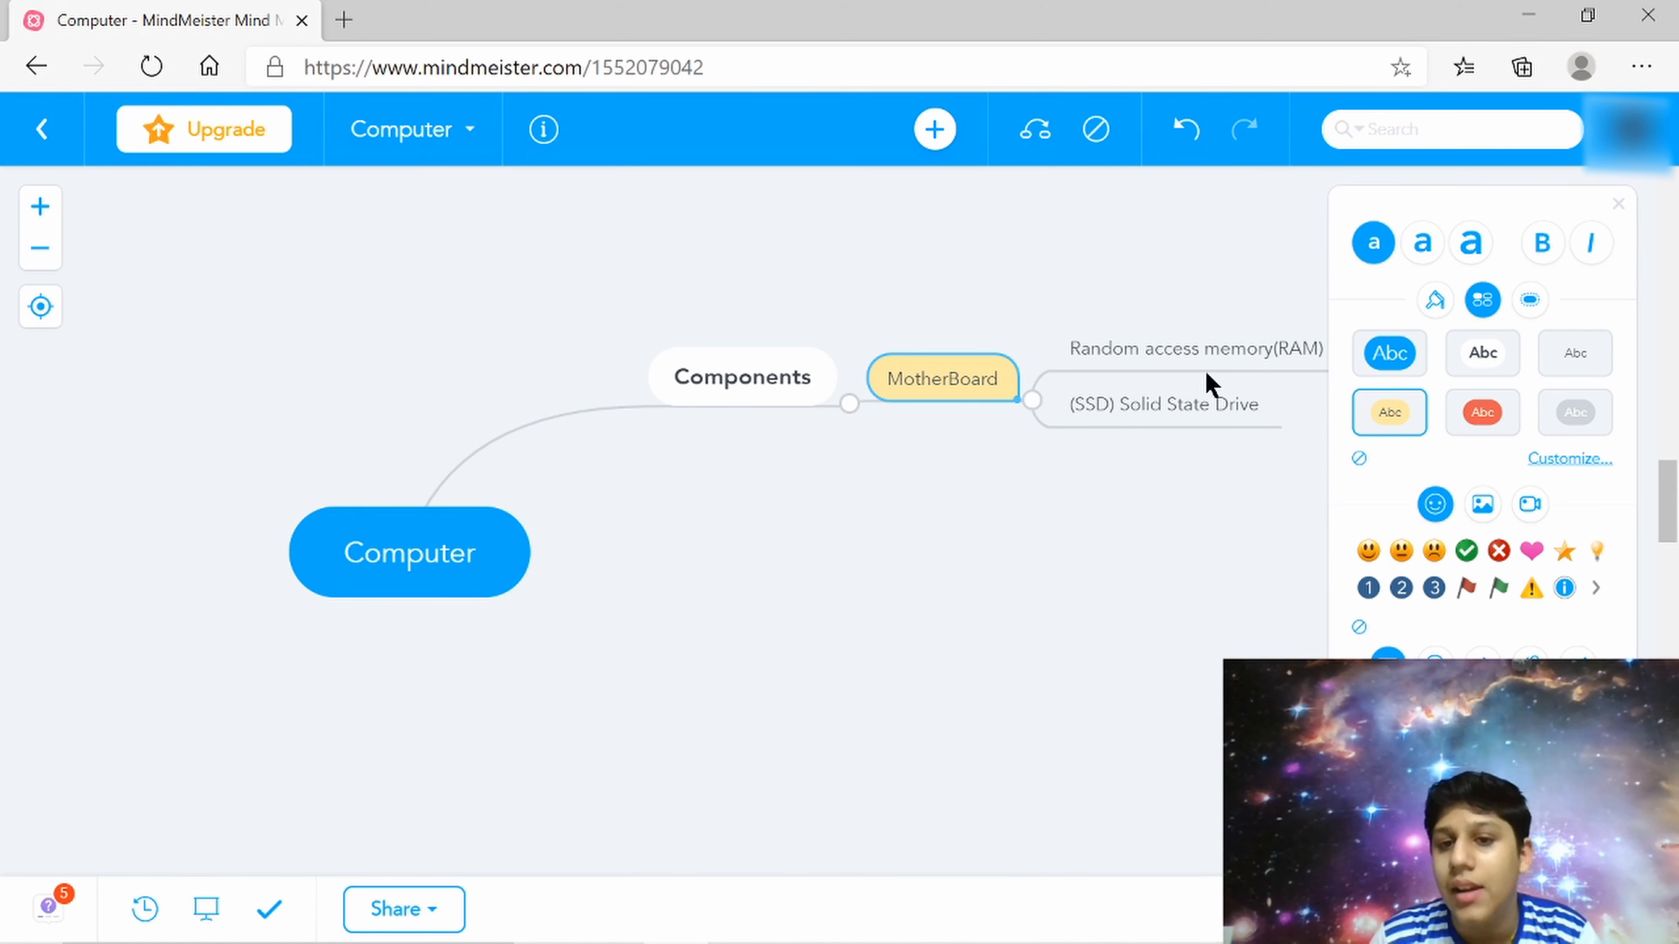
Add the happy smiley icon to the (SSD) Solid State Drive topic
left_click(1200, 407)
left_click(1202, 405)
left_click(1202, 405)
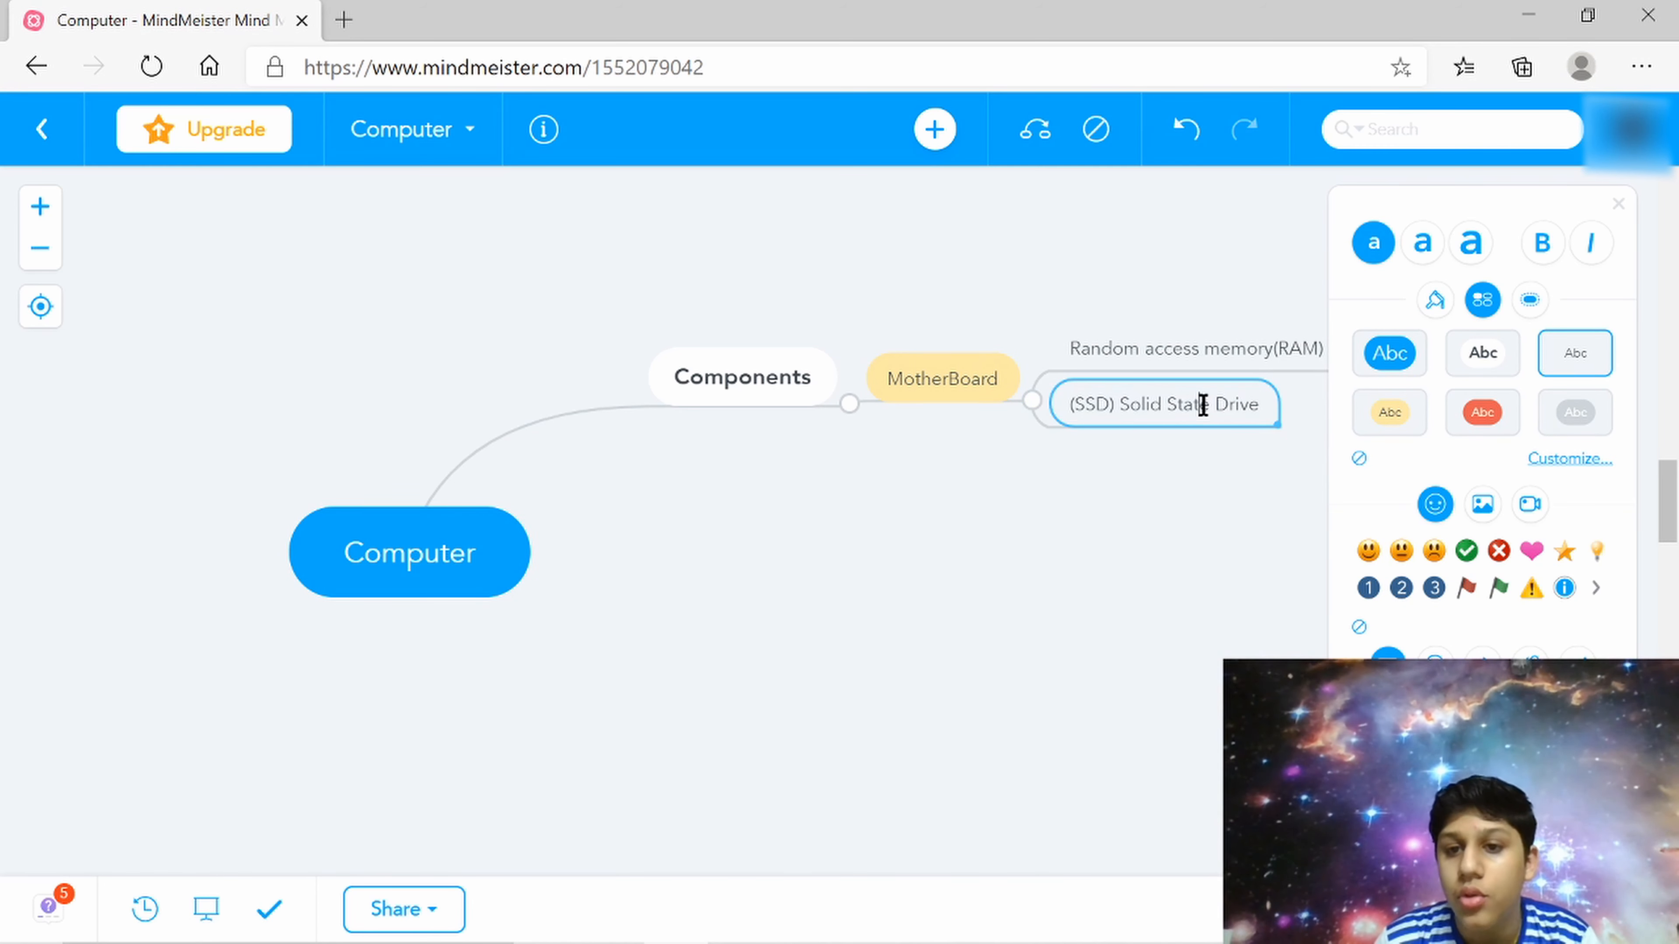
key("End")
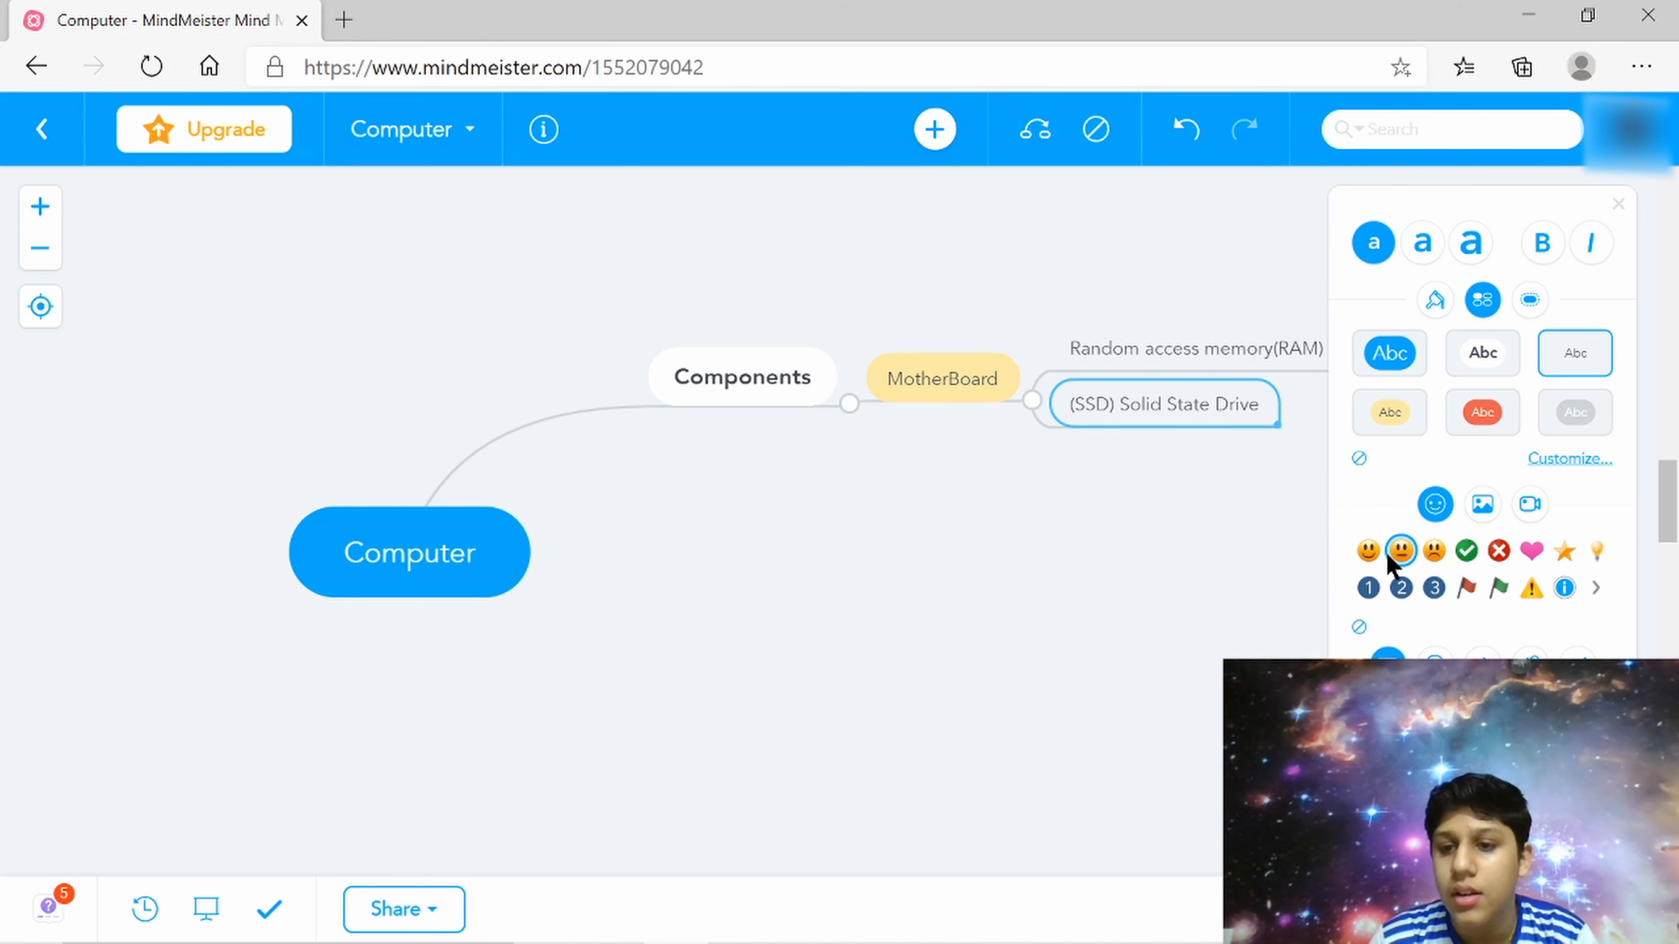
left_click(1368, 550)
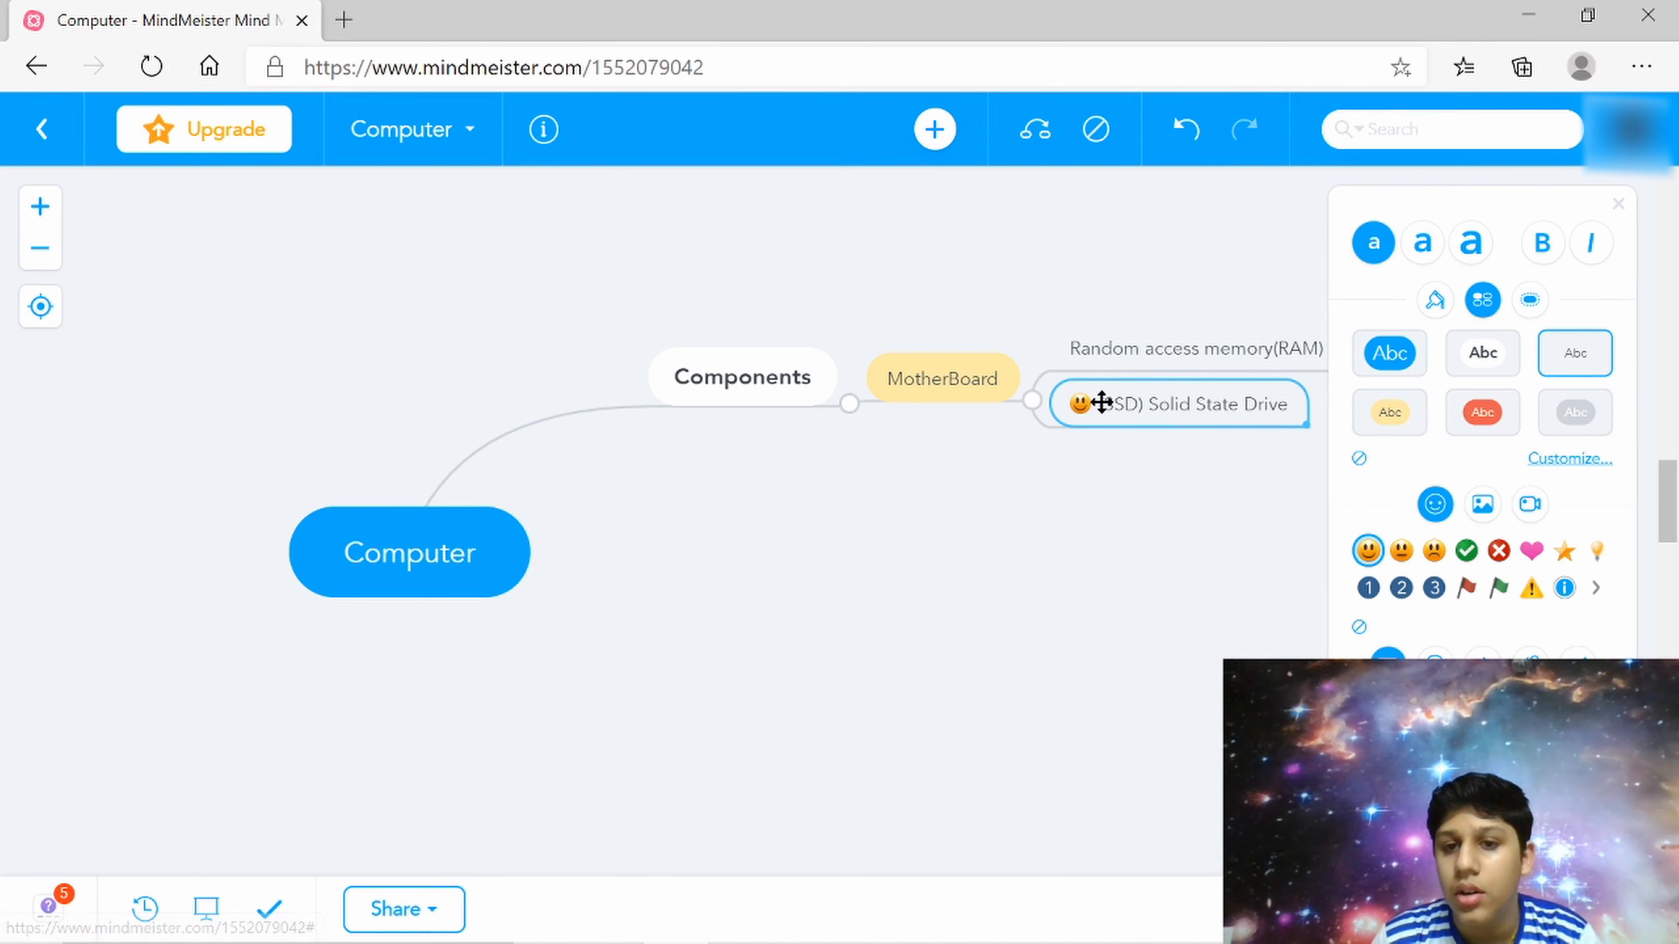
View the image and video options for the (SSD) Solid State Drive topic, and return to the icon choices
left_click(1483, 506)
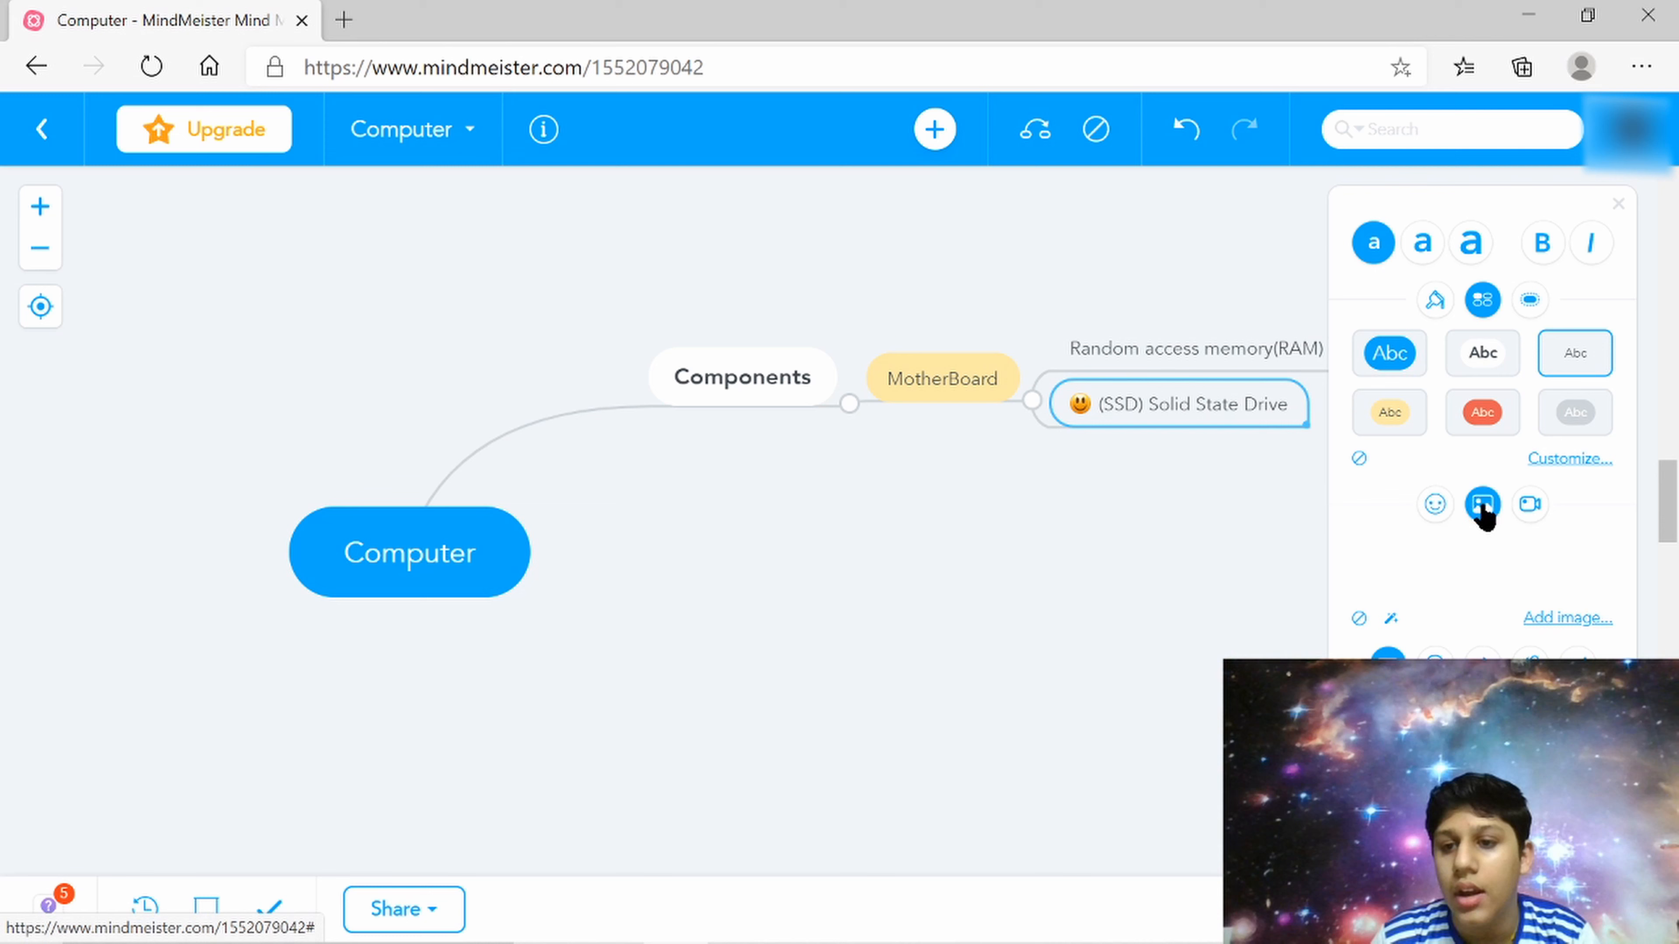
left_click(1529, 509)
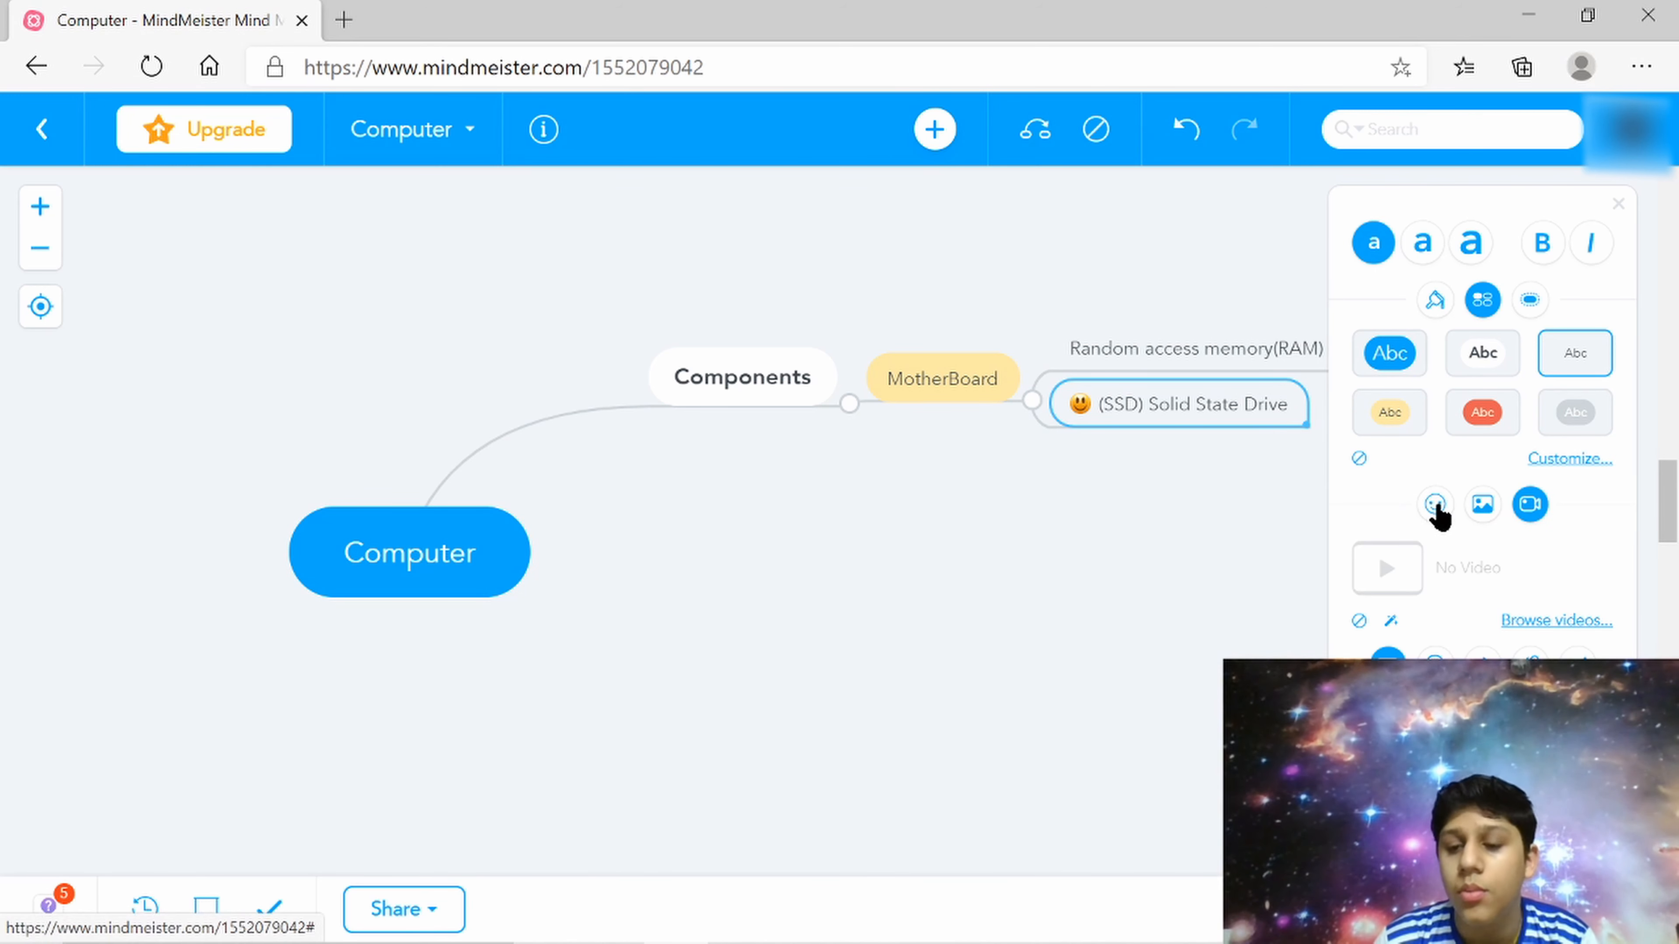
left_click(1435, 507)
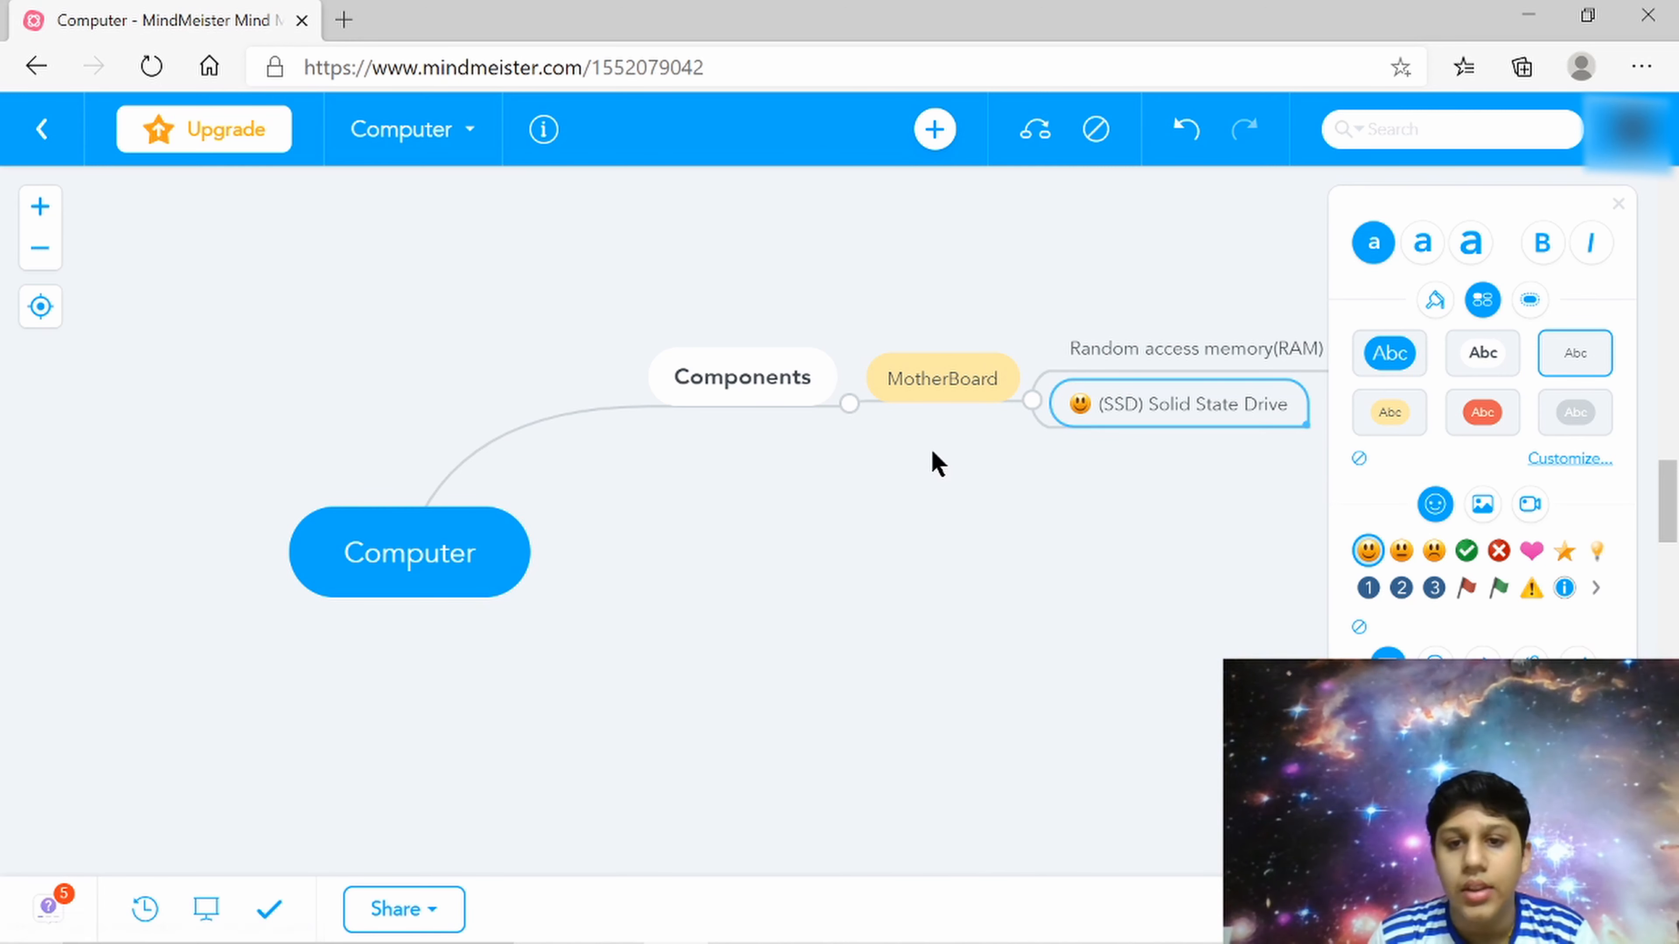
Delete the topics one after another from (SSD) Solid State Drive up to Components, leaving only Computer
left_click(1095, 130)
left_click(1096, 131)
left_click(1096, 130)
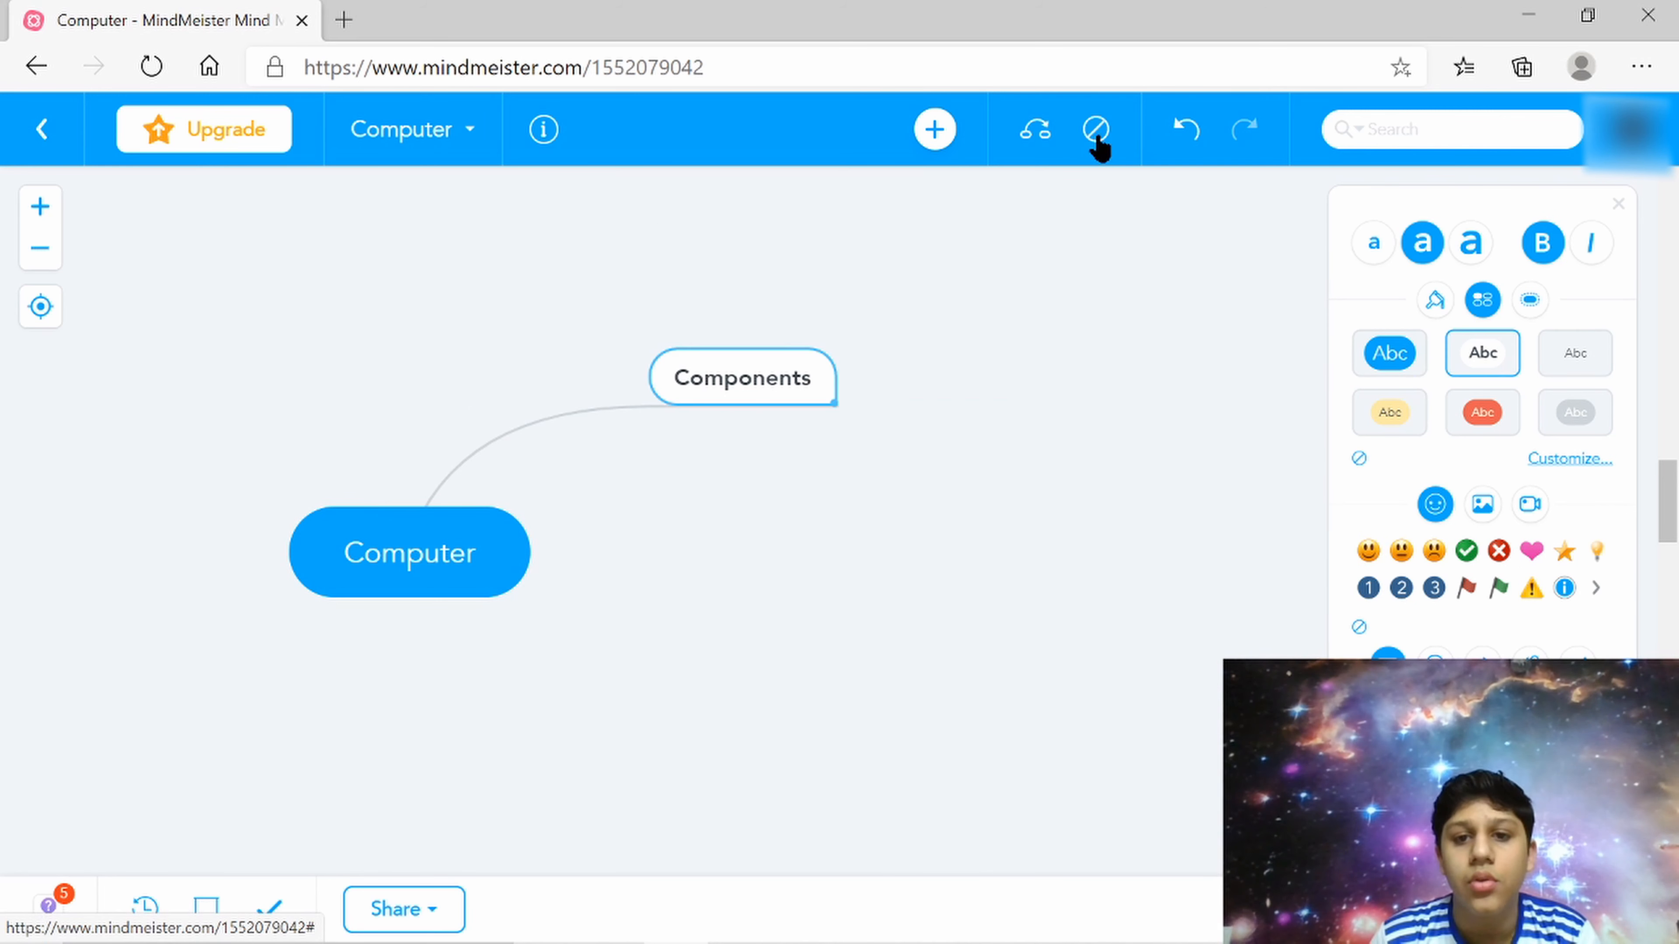
left_click(1096, 130)
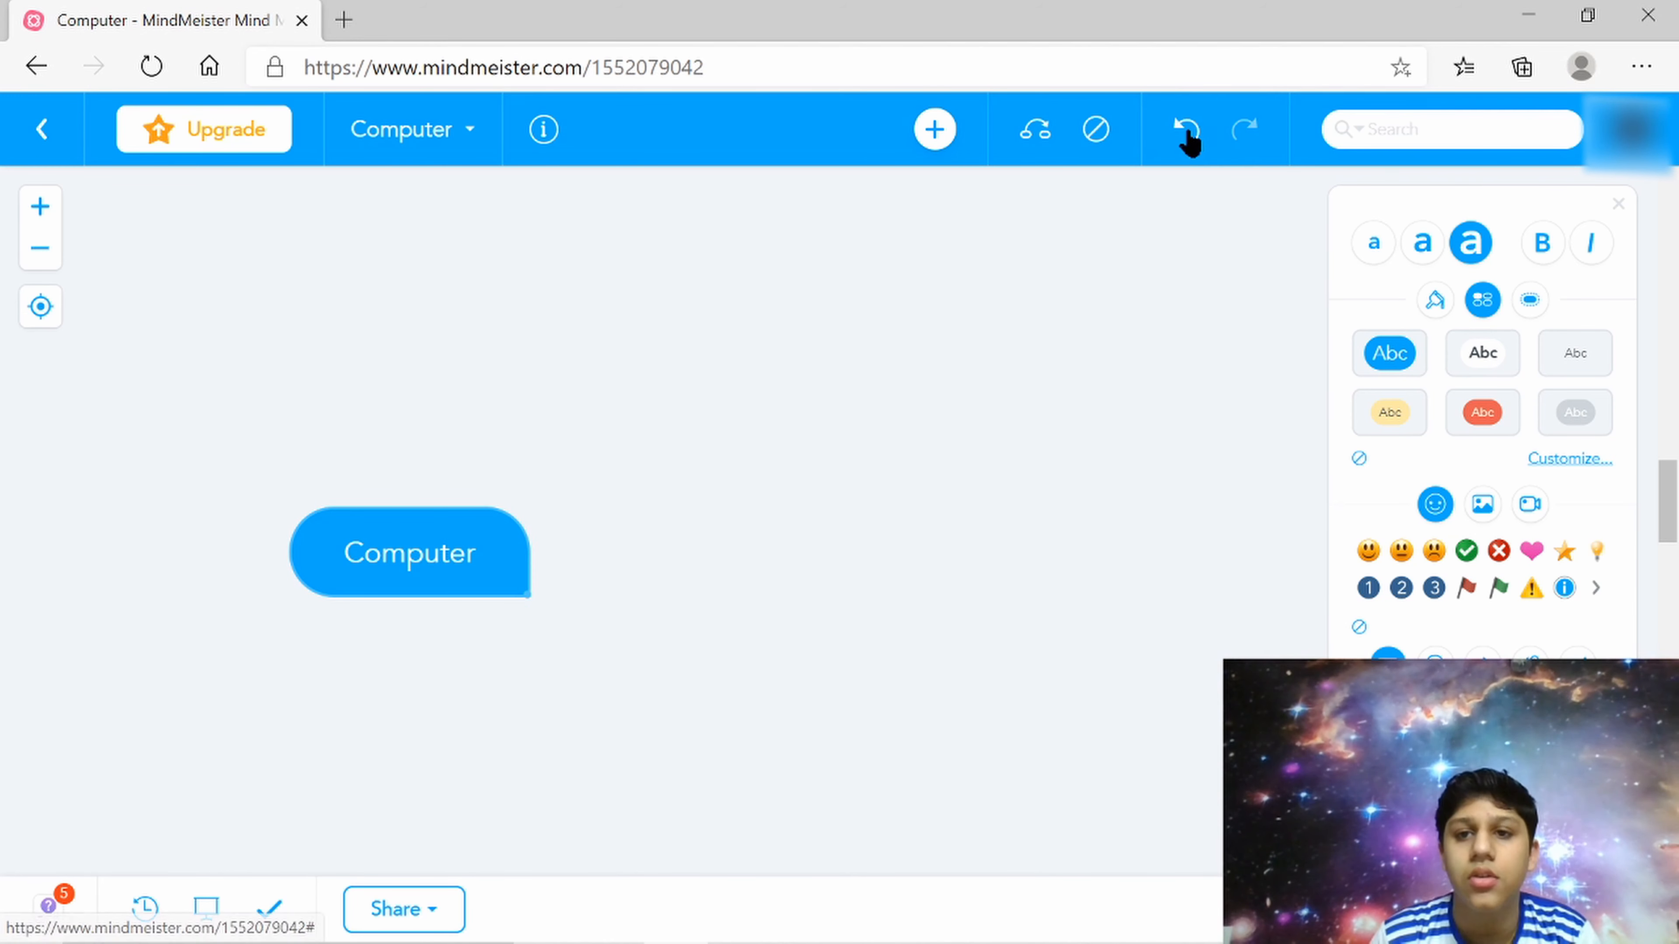
Undo the topic deletions, and redo the MotherBoard yellow style and the (SSD) Solid State Drive smiley icon
left_click(1187, 130)
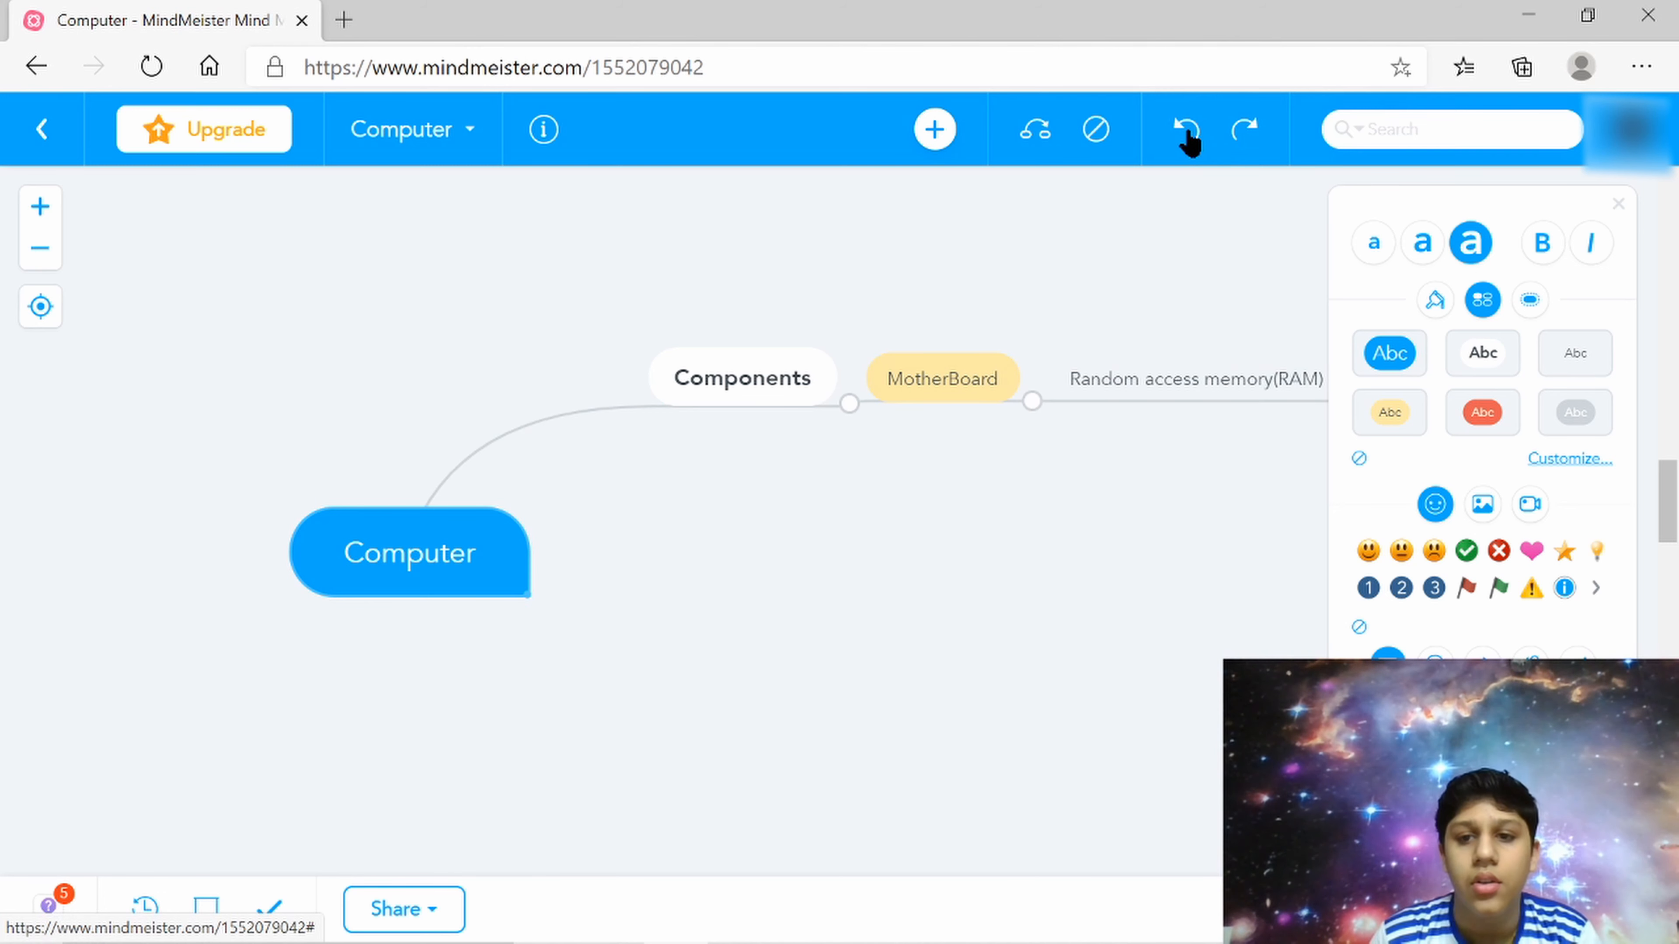
left_click(1188, 133)
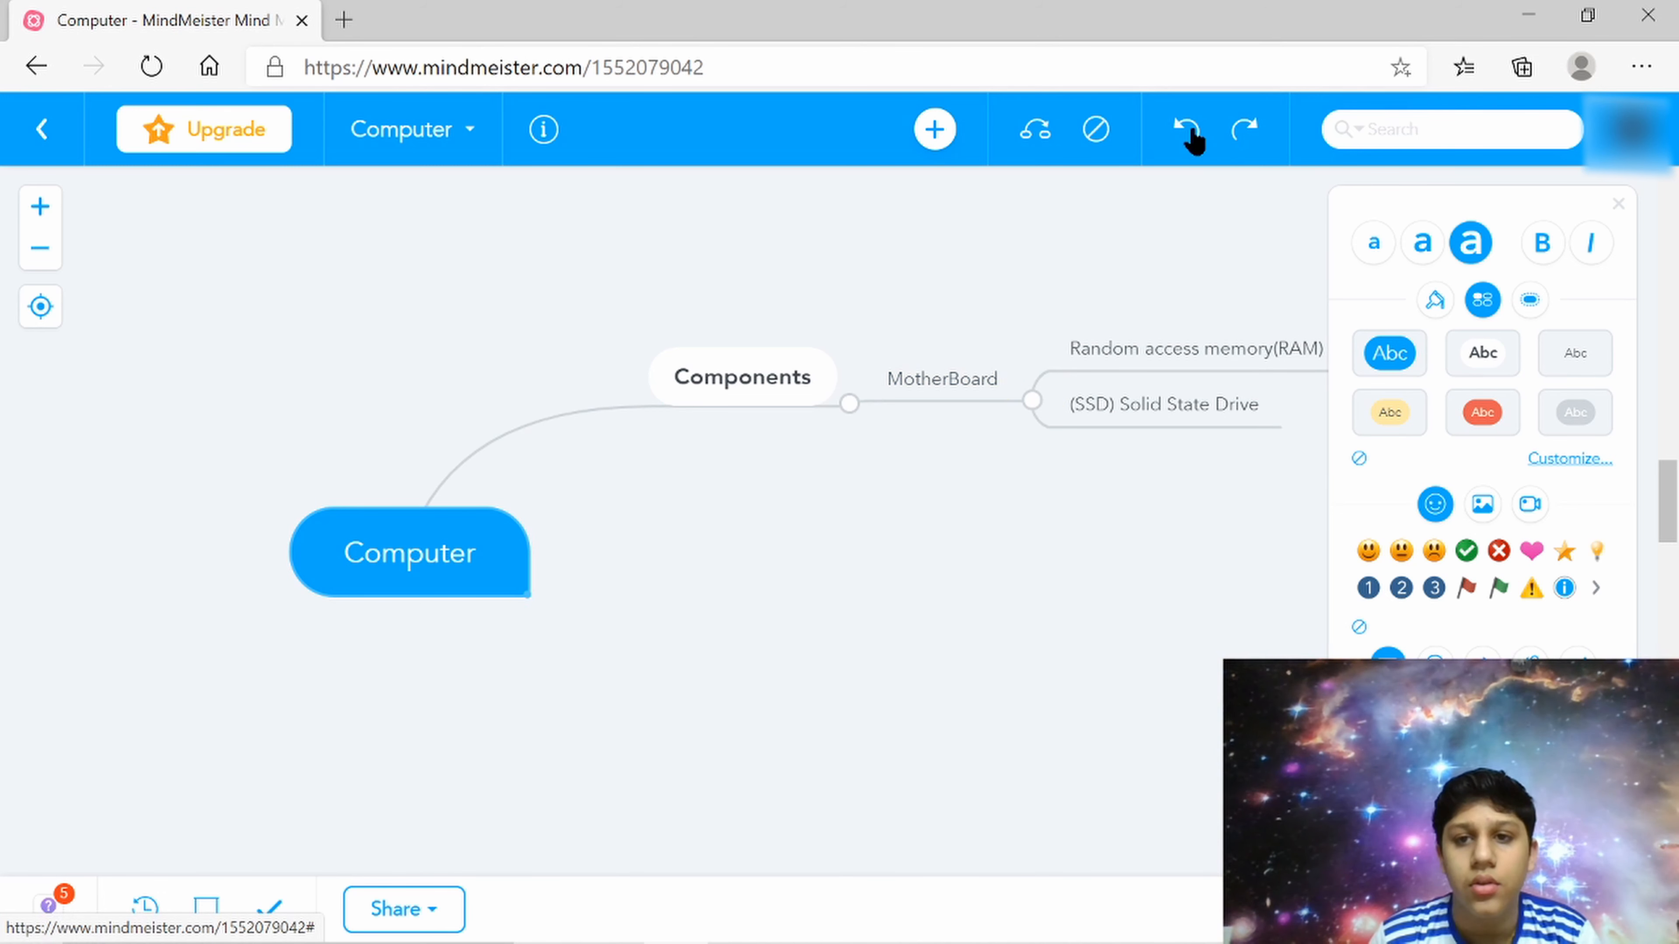
left_click(1244, 137)
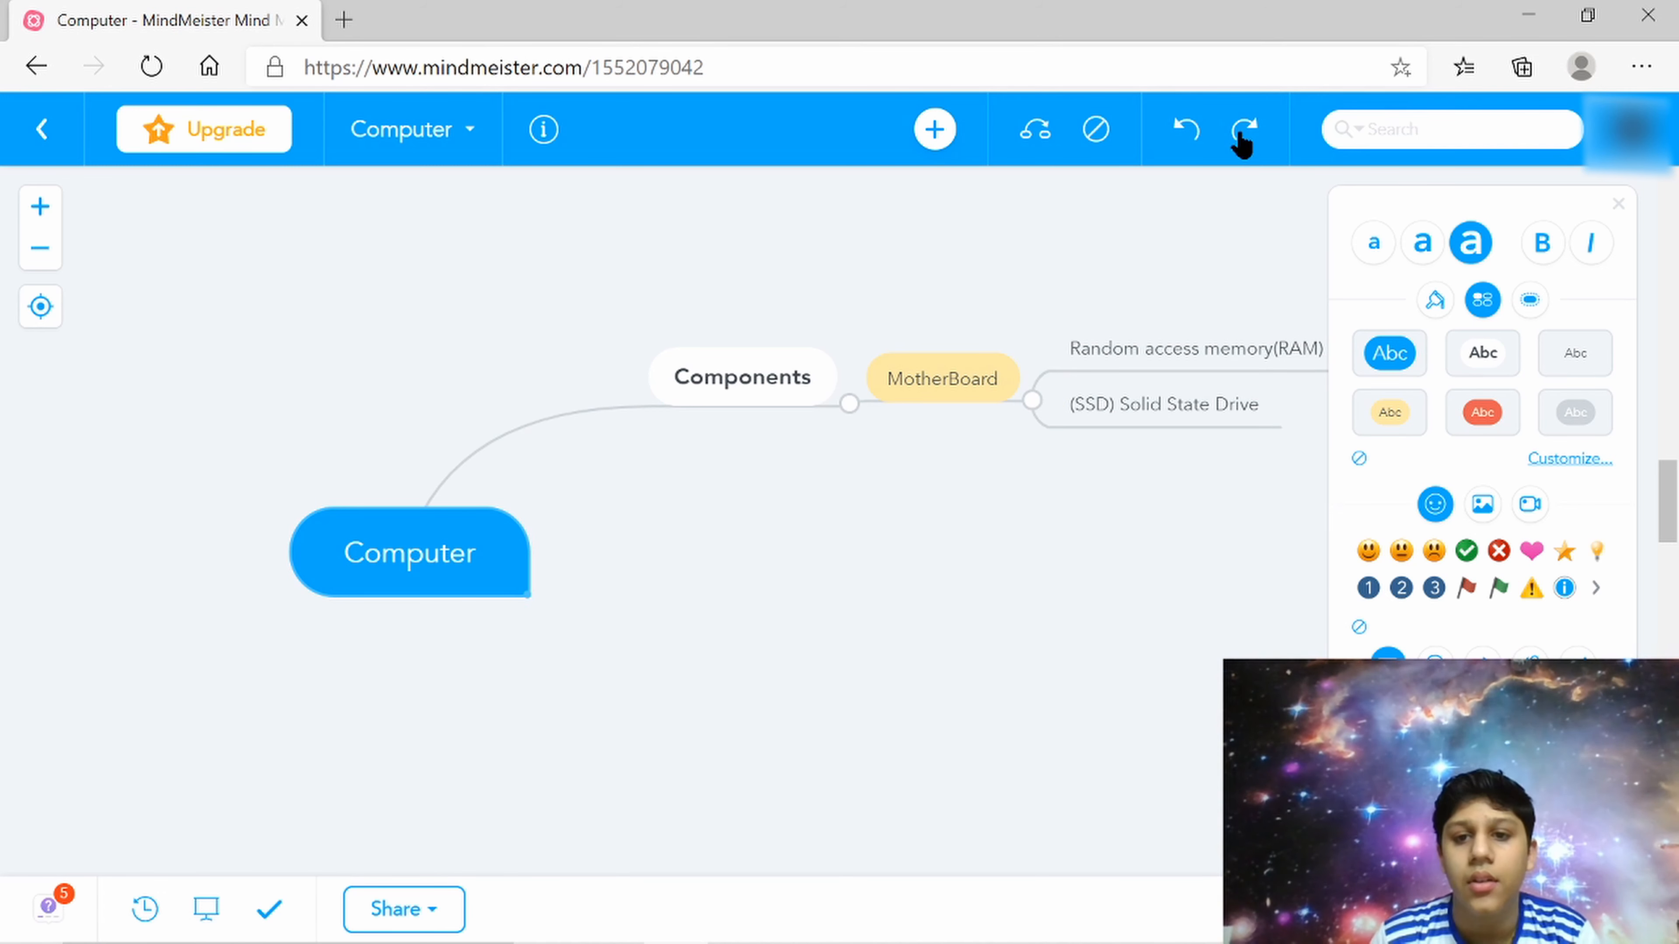
left_click(1243, 136)
left_click(985, 520)
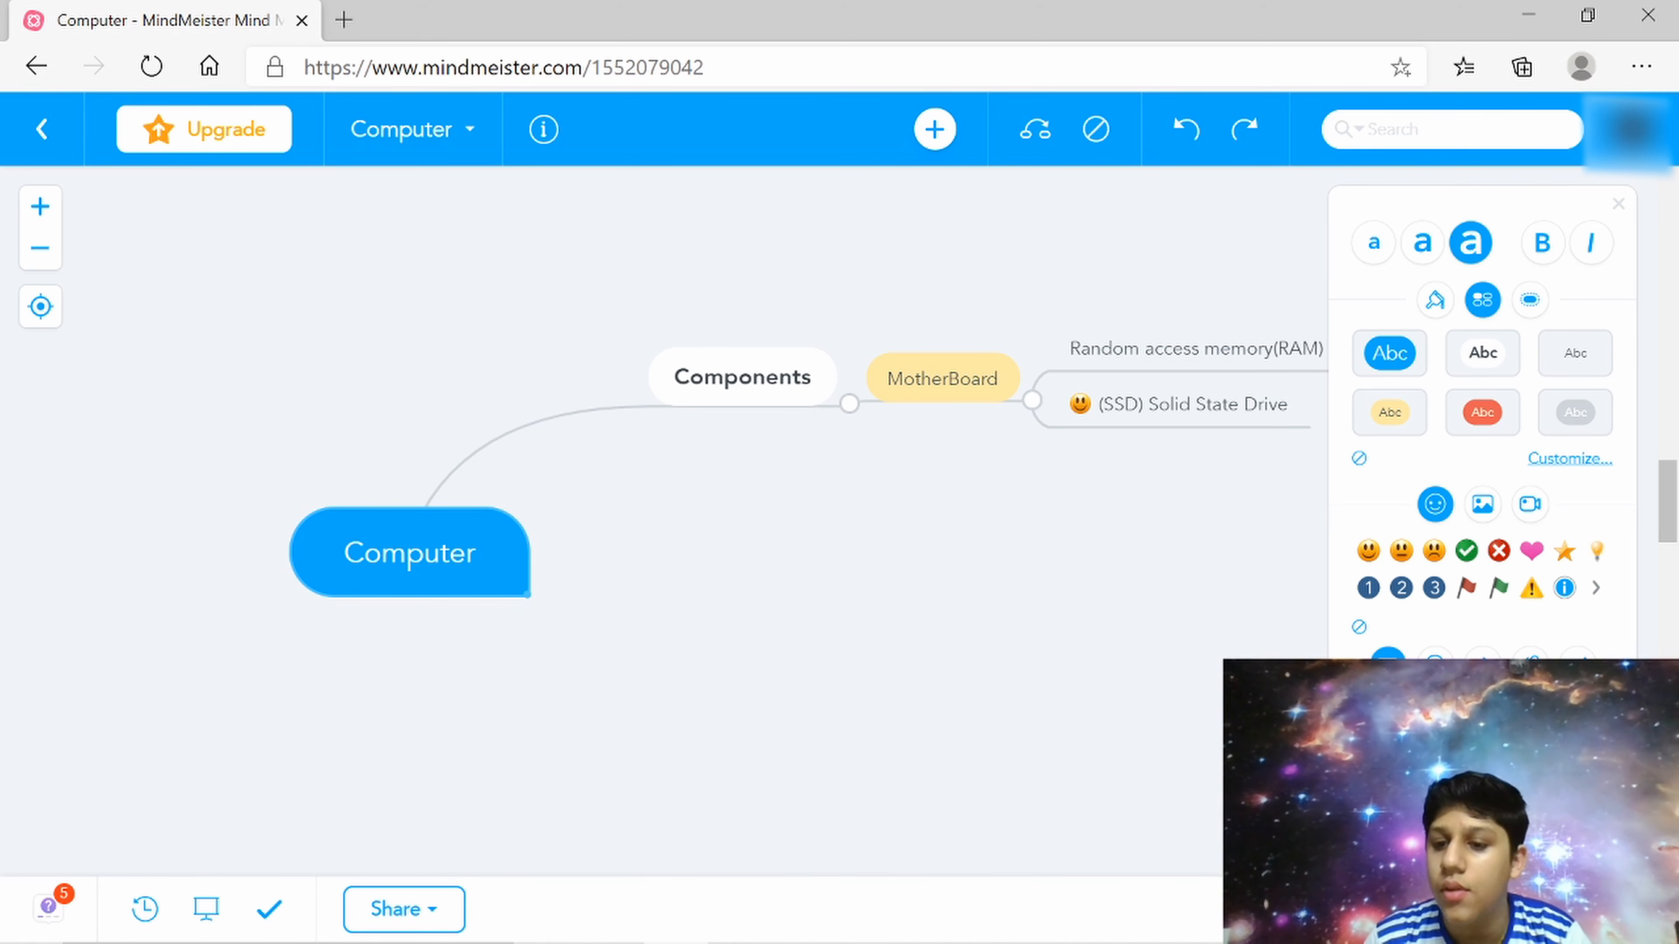
right_click(1454, 905)
left_click(1162, 644)
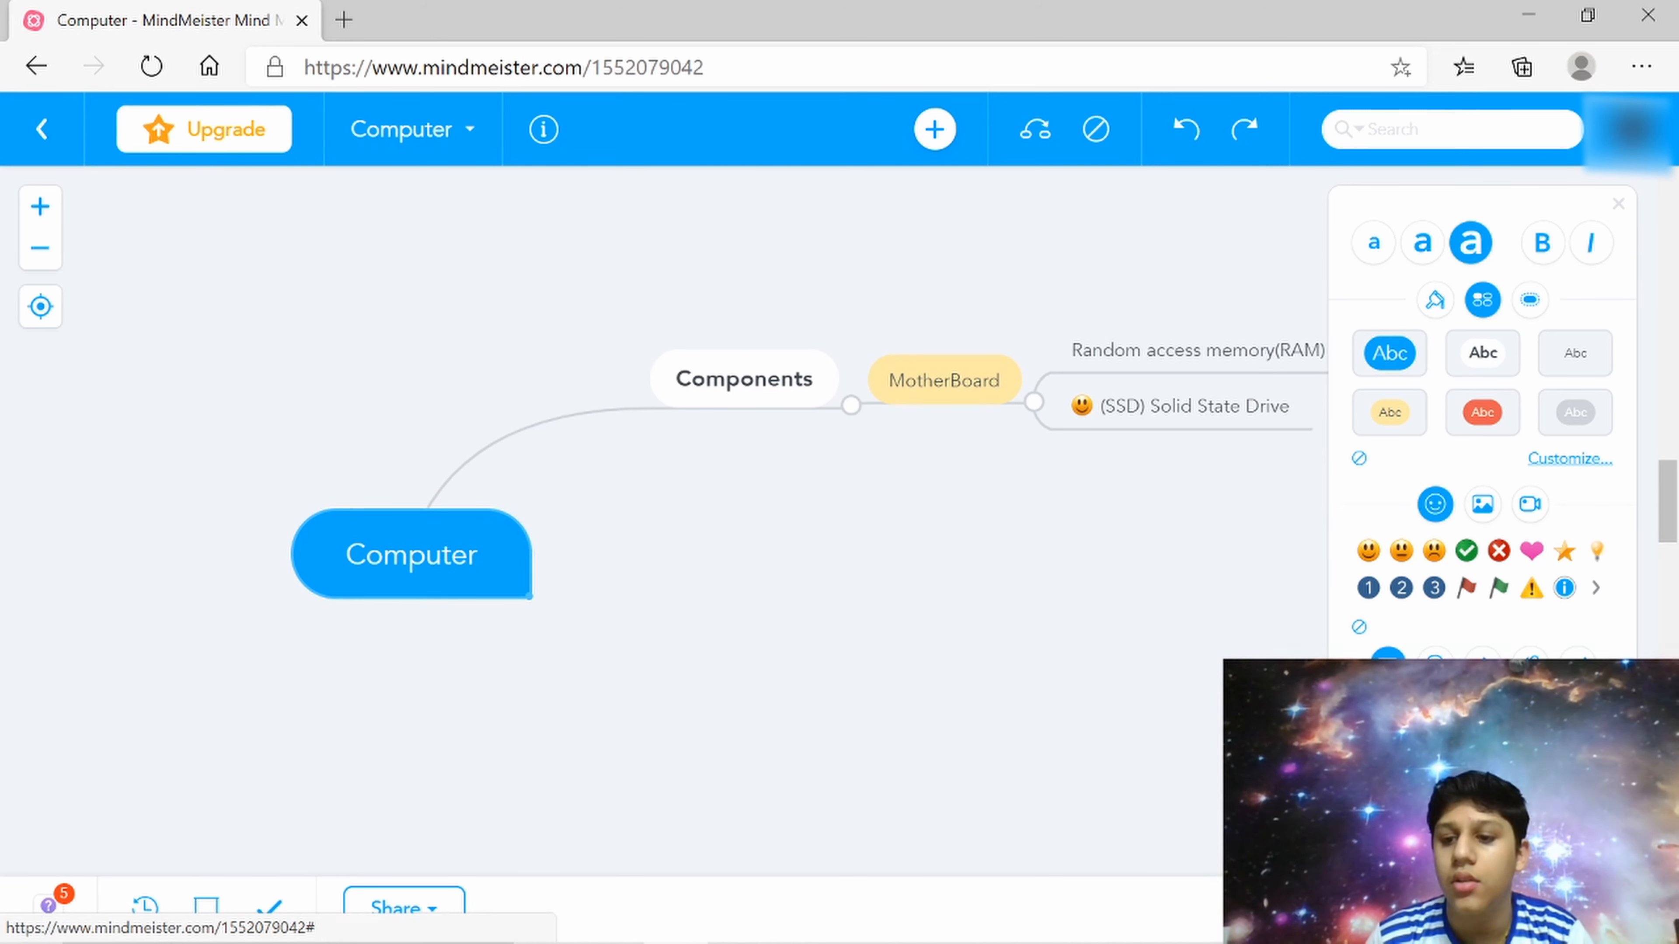
left_click(1481, 727)
right_click(1480, 741)
left_click(945, 601)
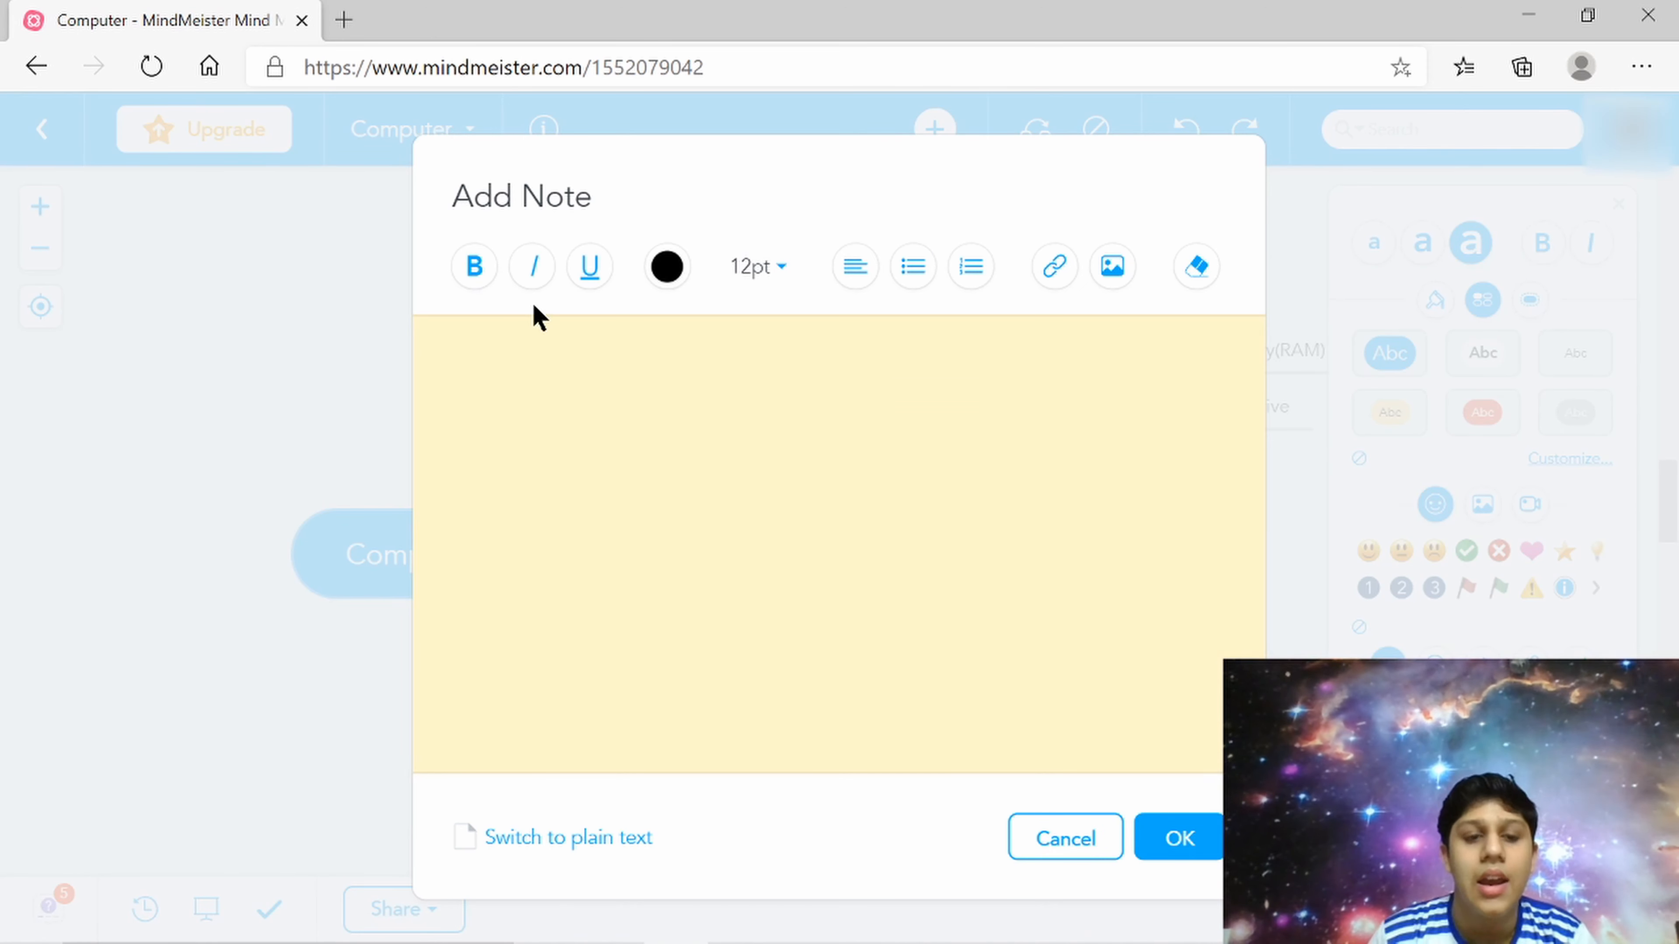
type("dsjfk")
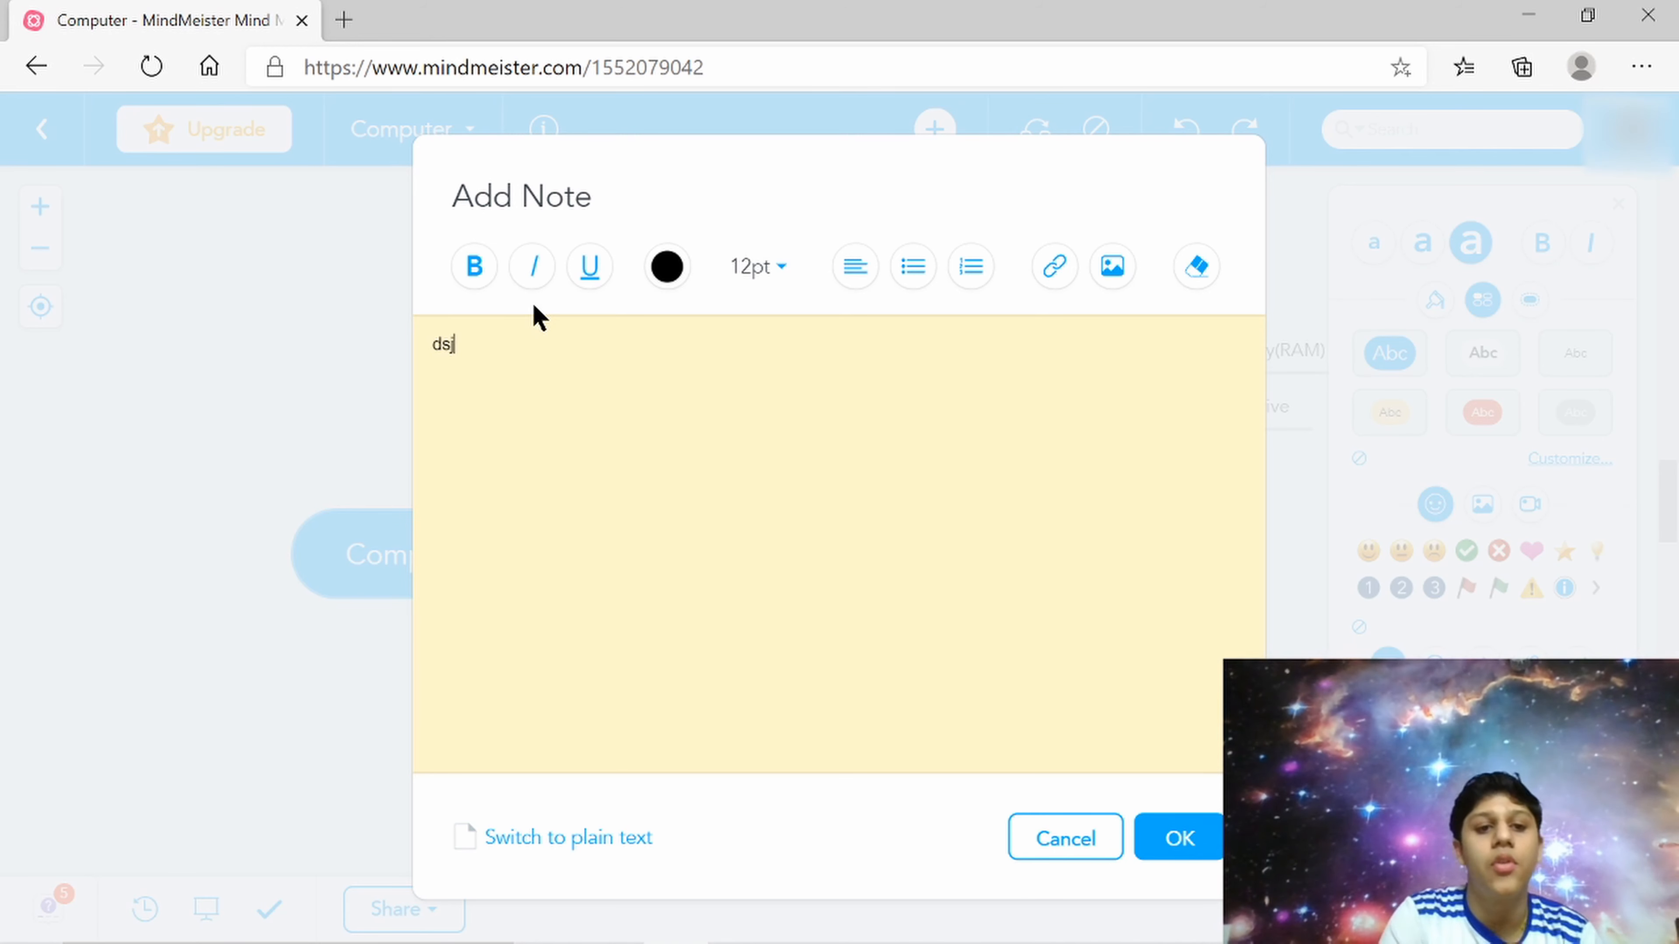
key("BackSpace")
key("BackSpace")
key("BackSpace")
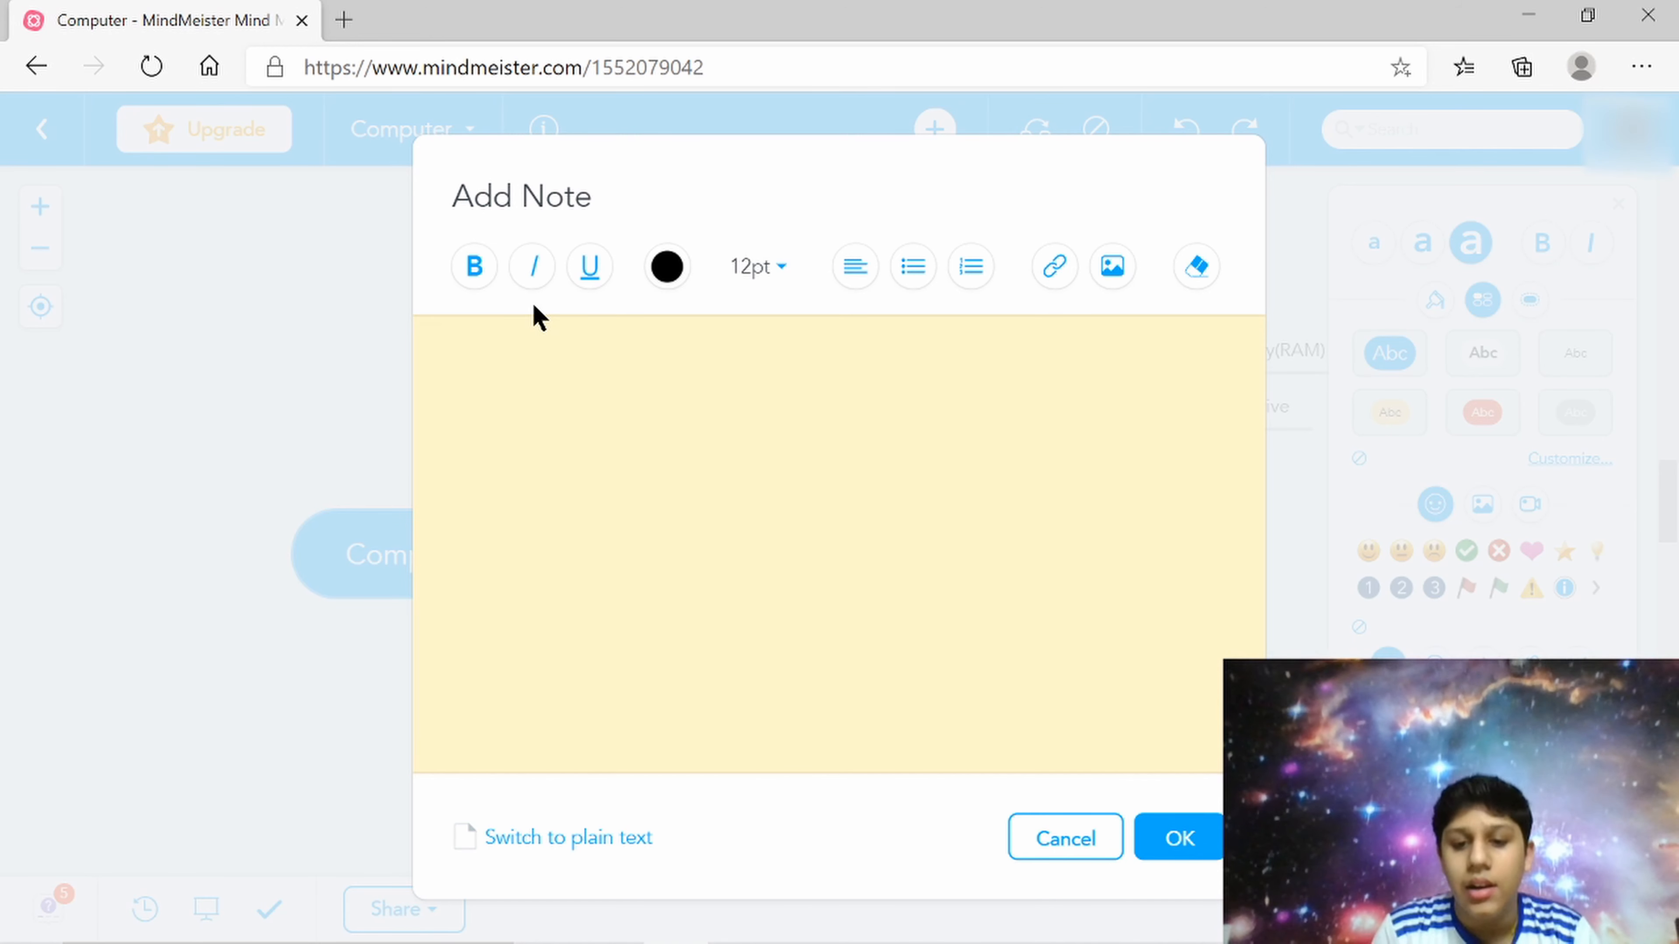
left_click(1038, 840)
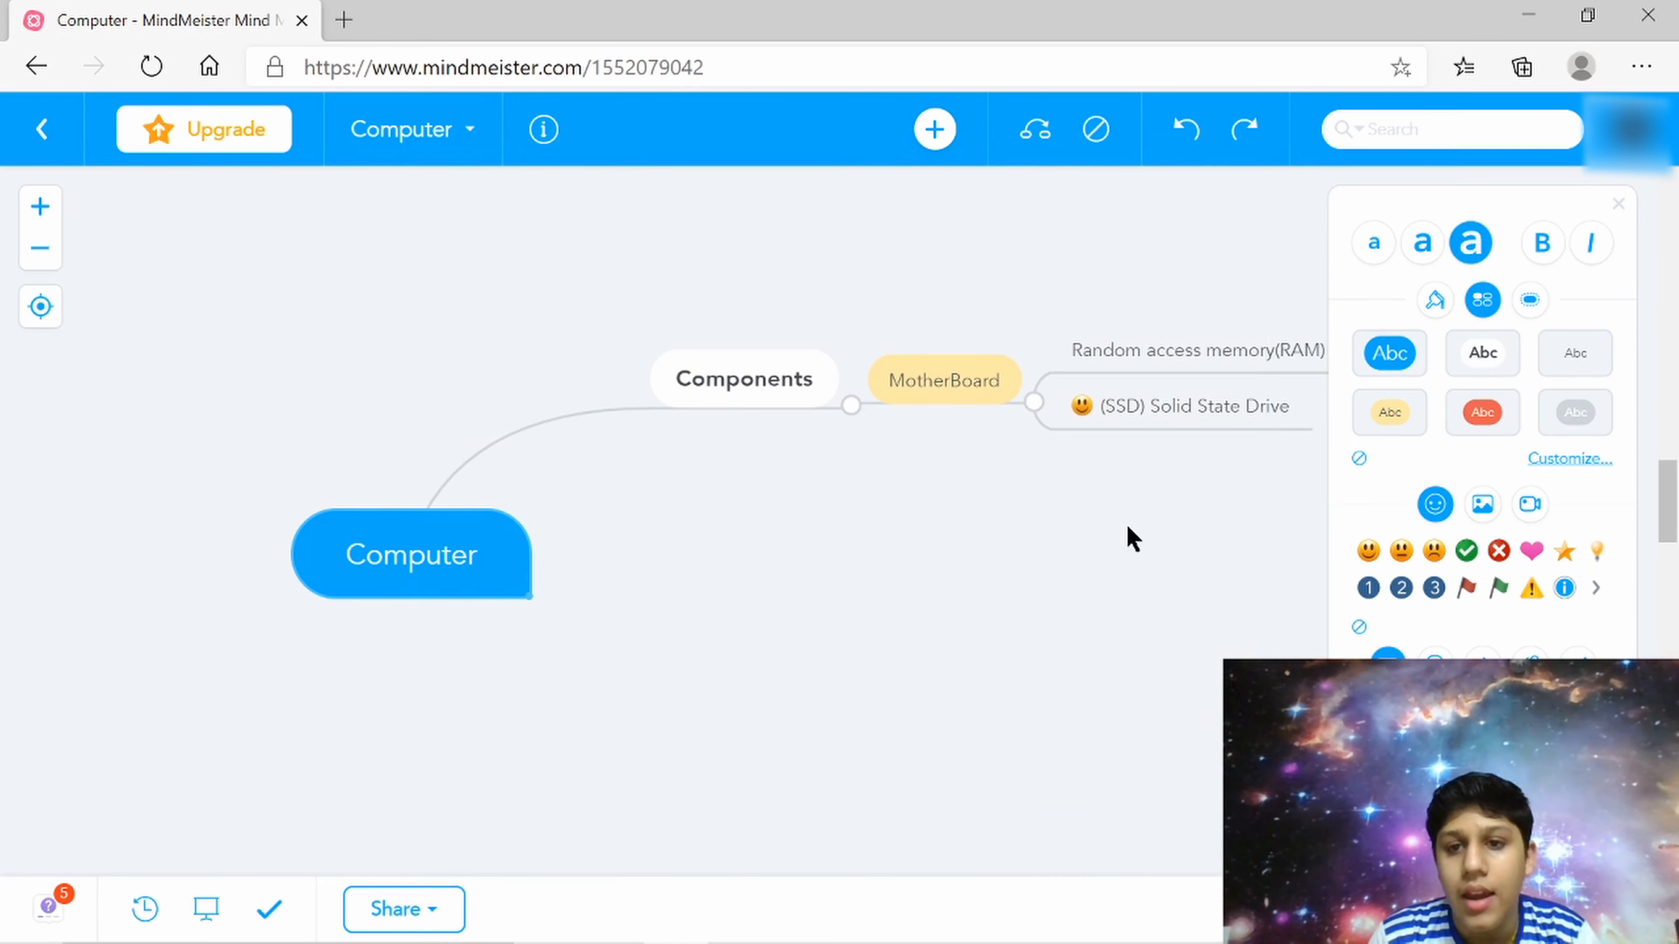
Start a note on the Random access memory(RAM) topic reading "It is a chip which is commected in the mother board"
left_click(1204, 355)
left_click(1204, 355)
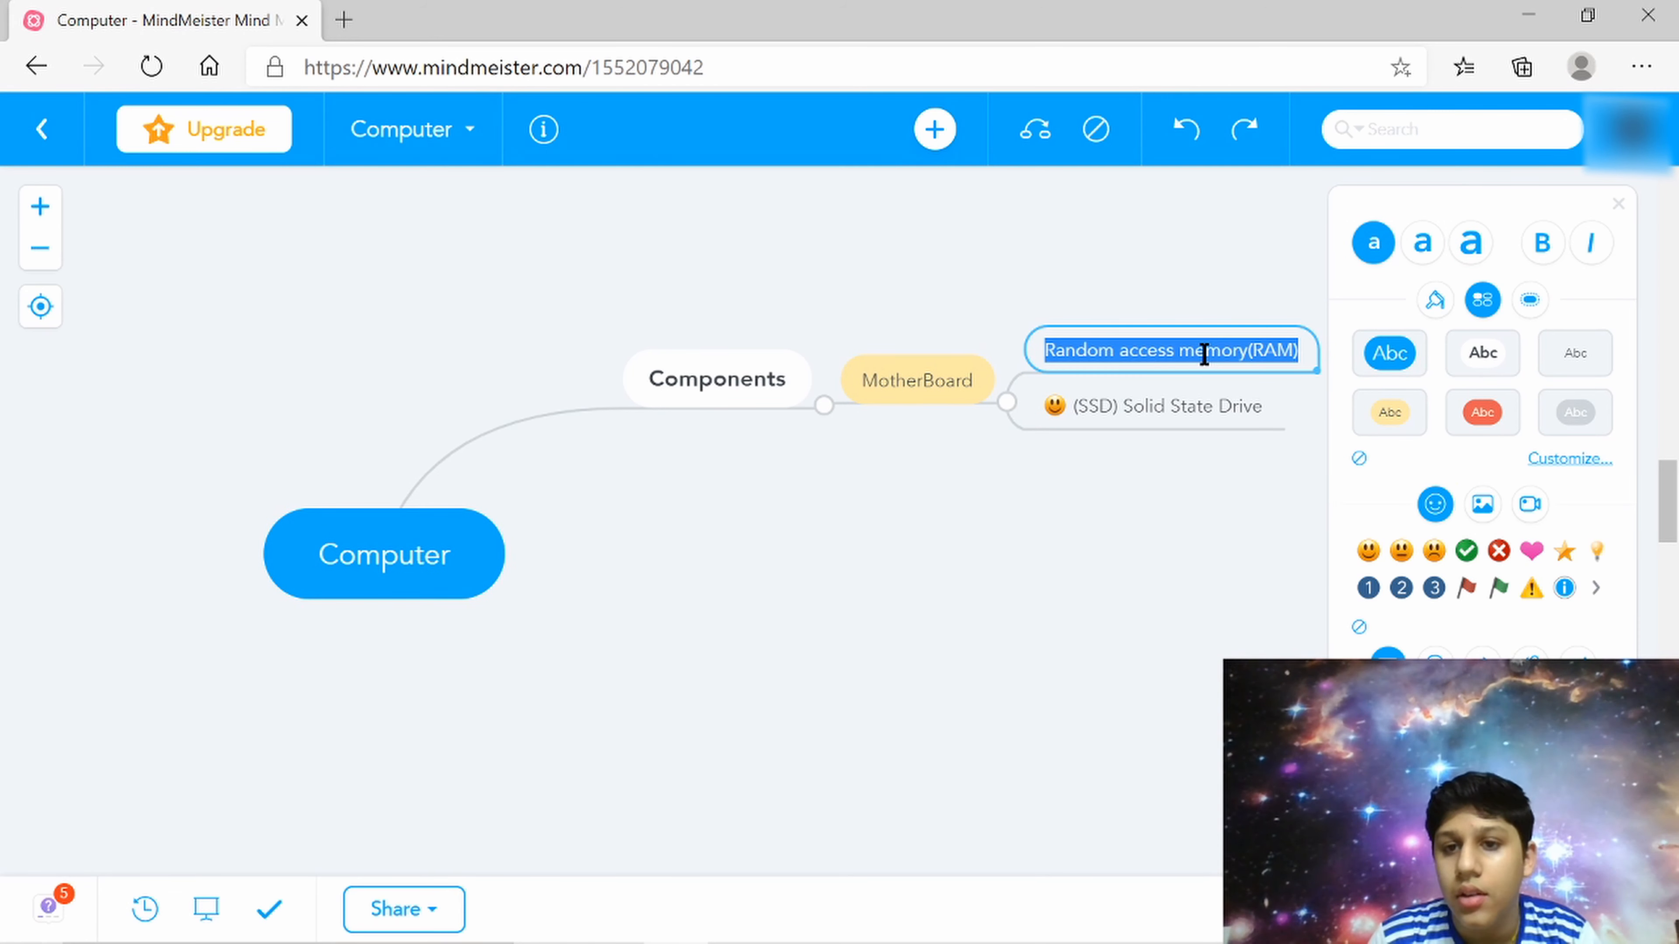
left_click(1204, 355)
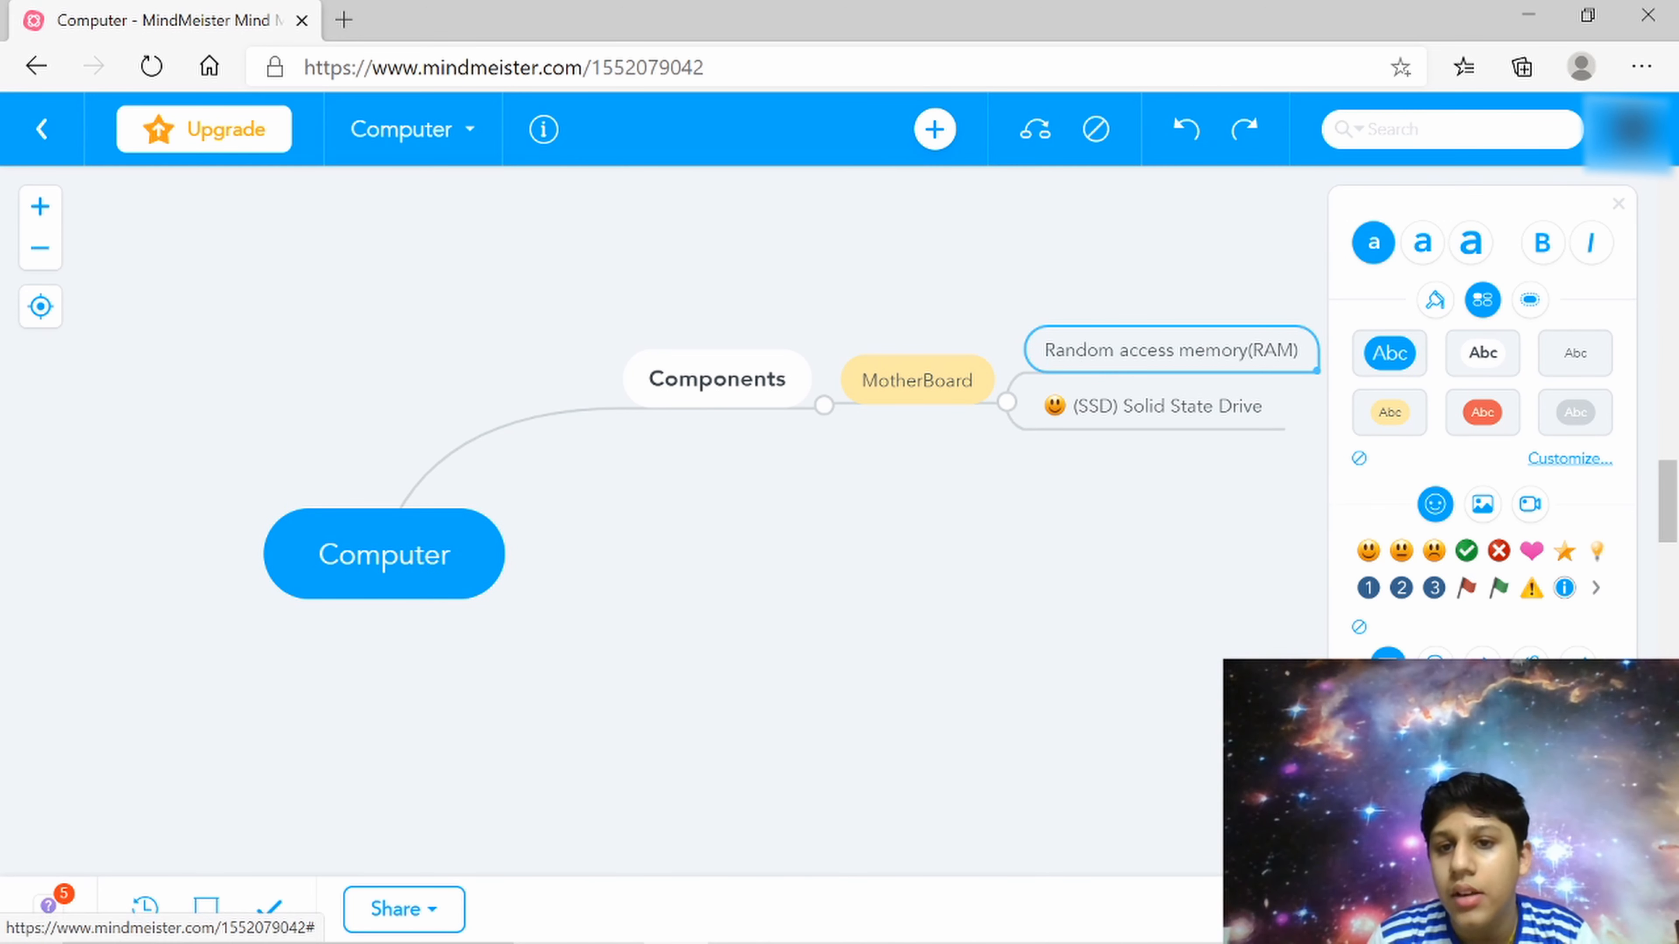
left_click(1428, 711)
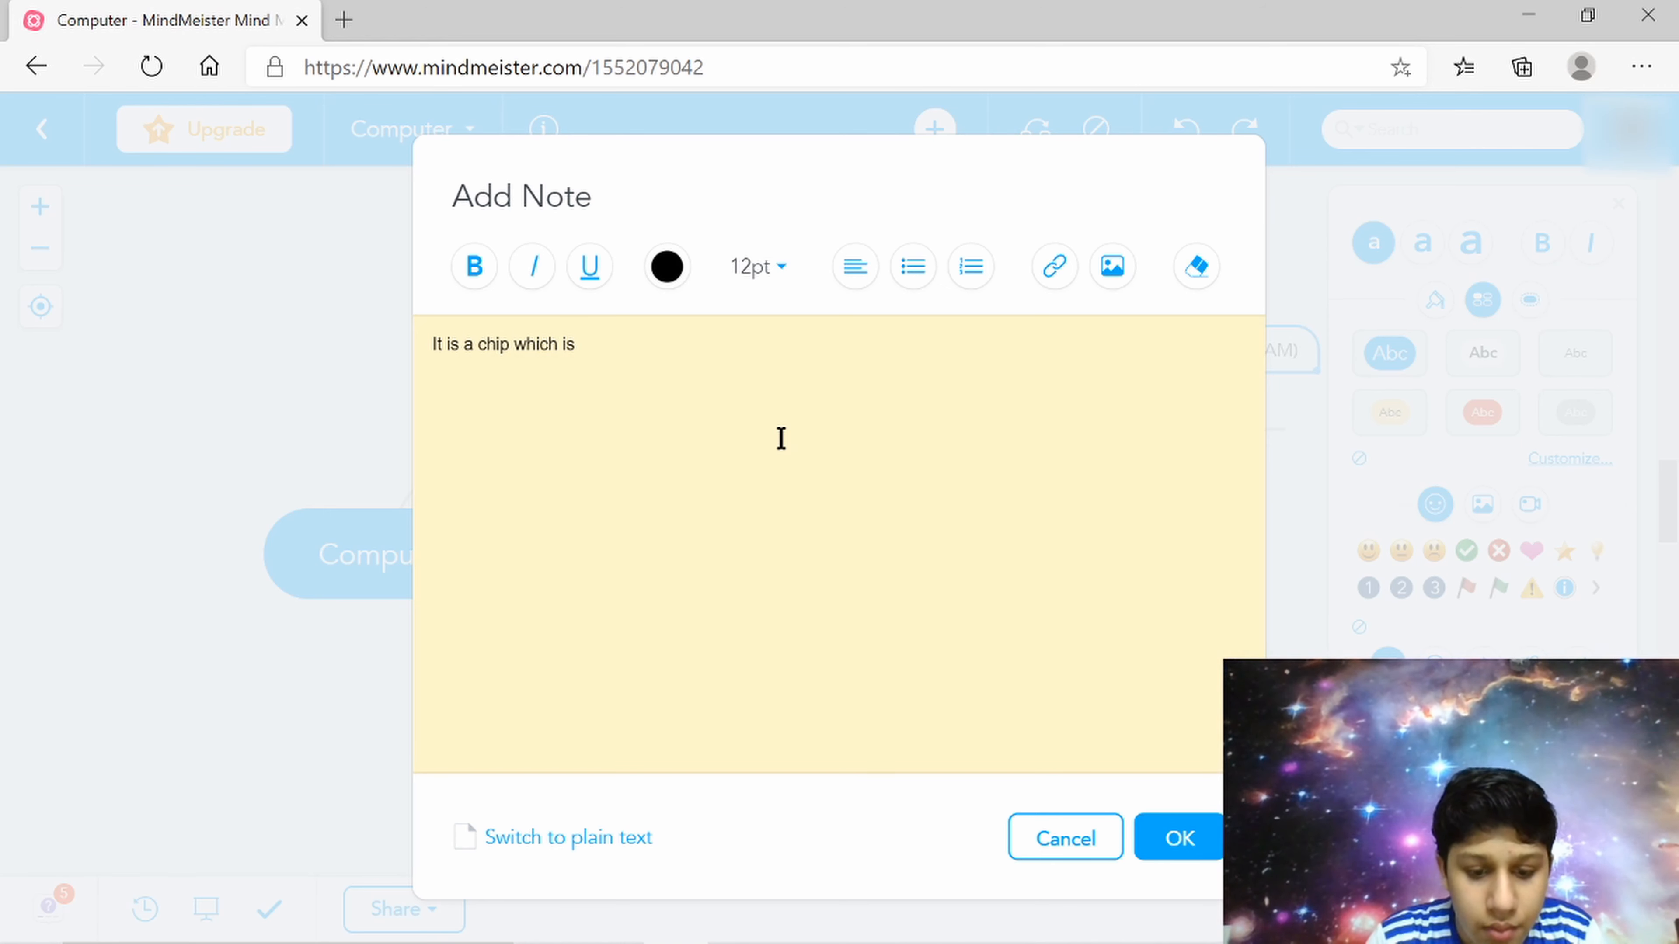
type("mme")
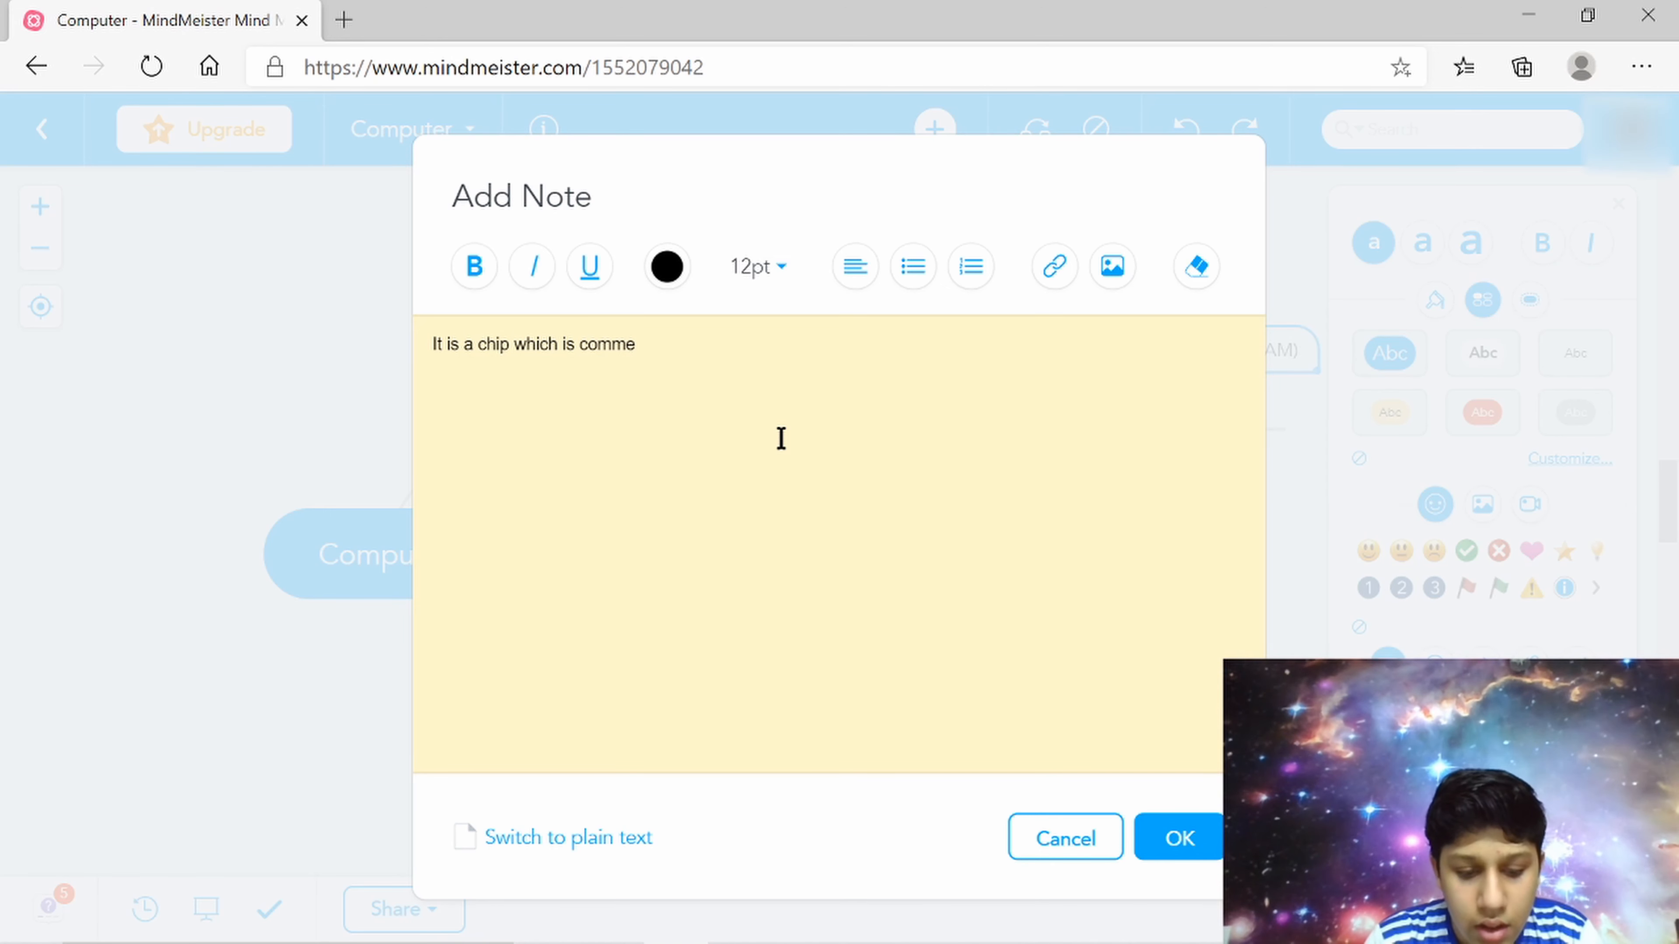
type("cted int")
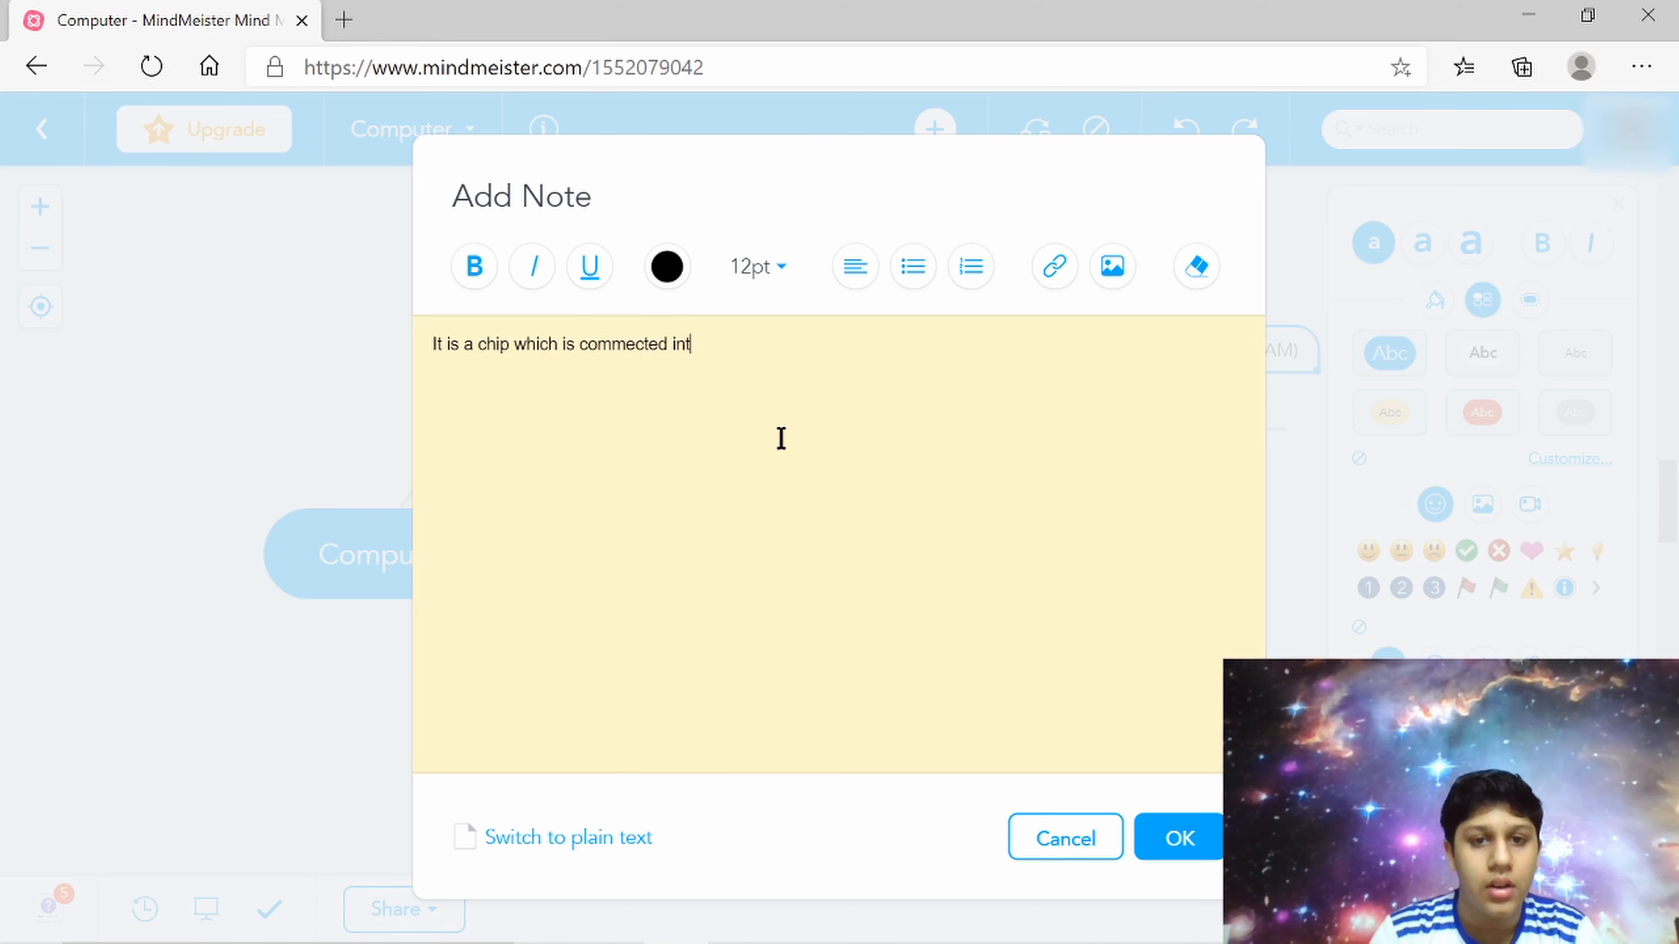
type(" eh ")
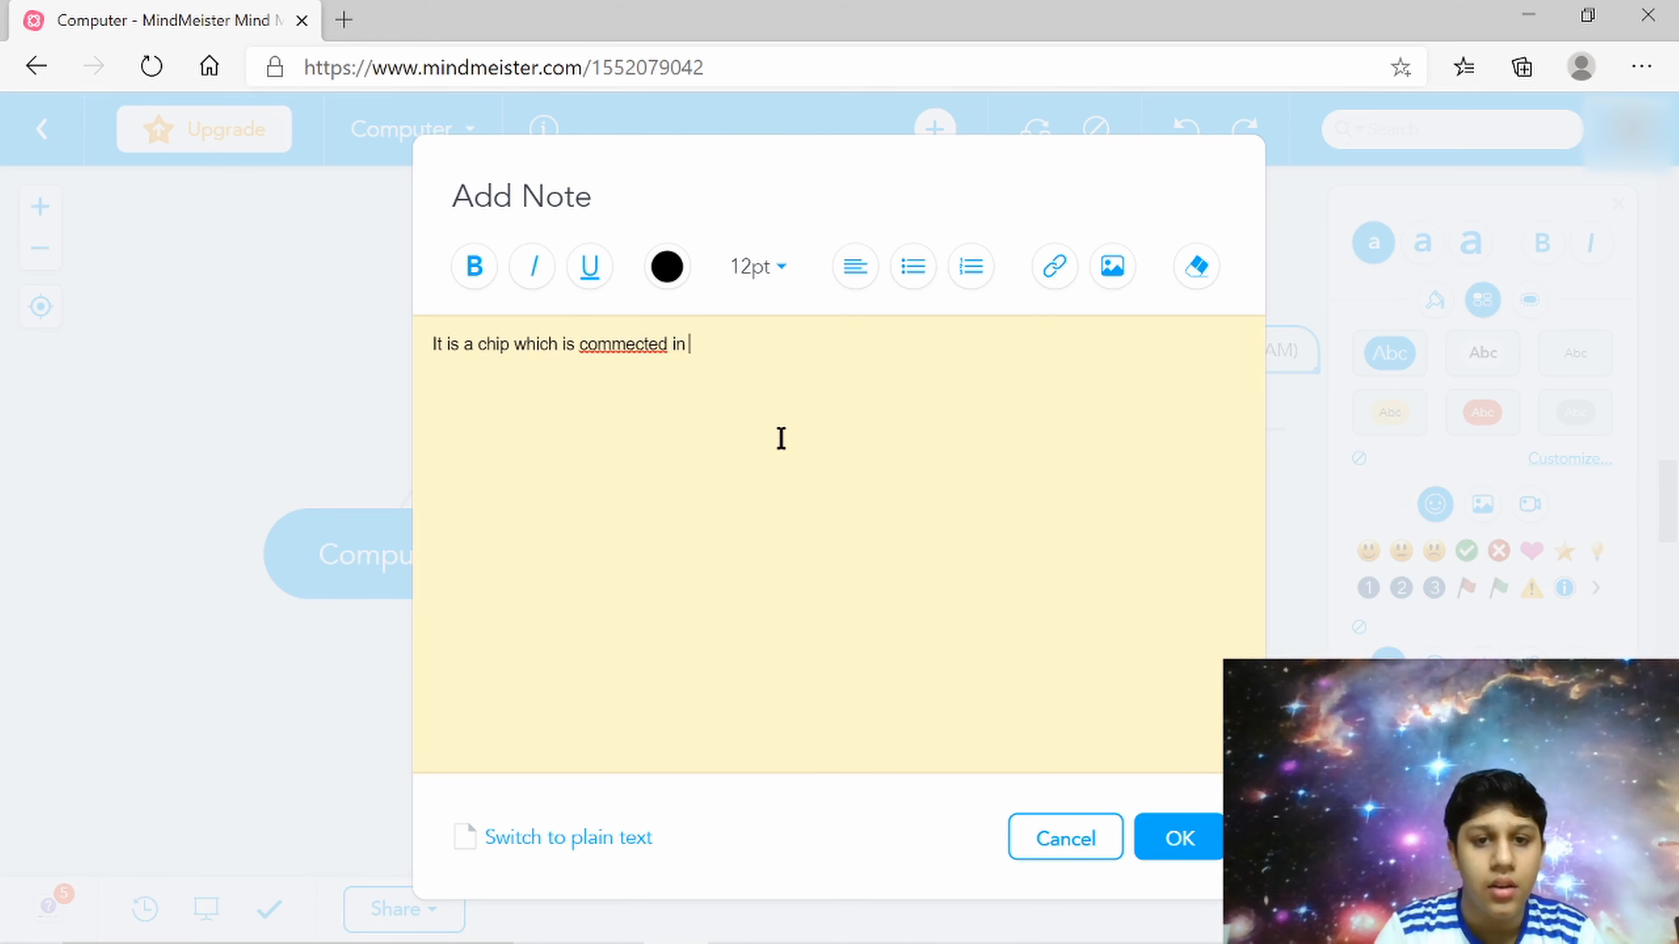
type(" mother board")
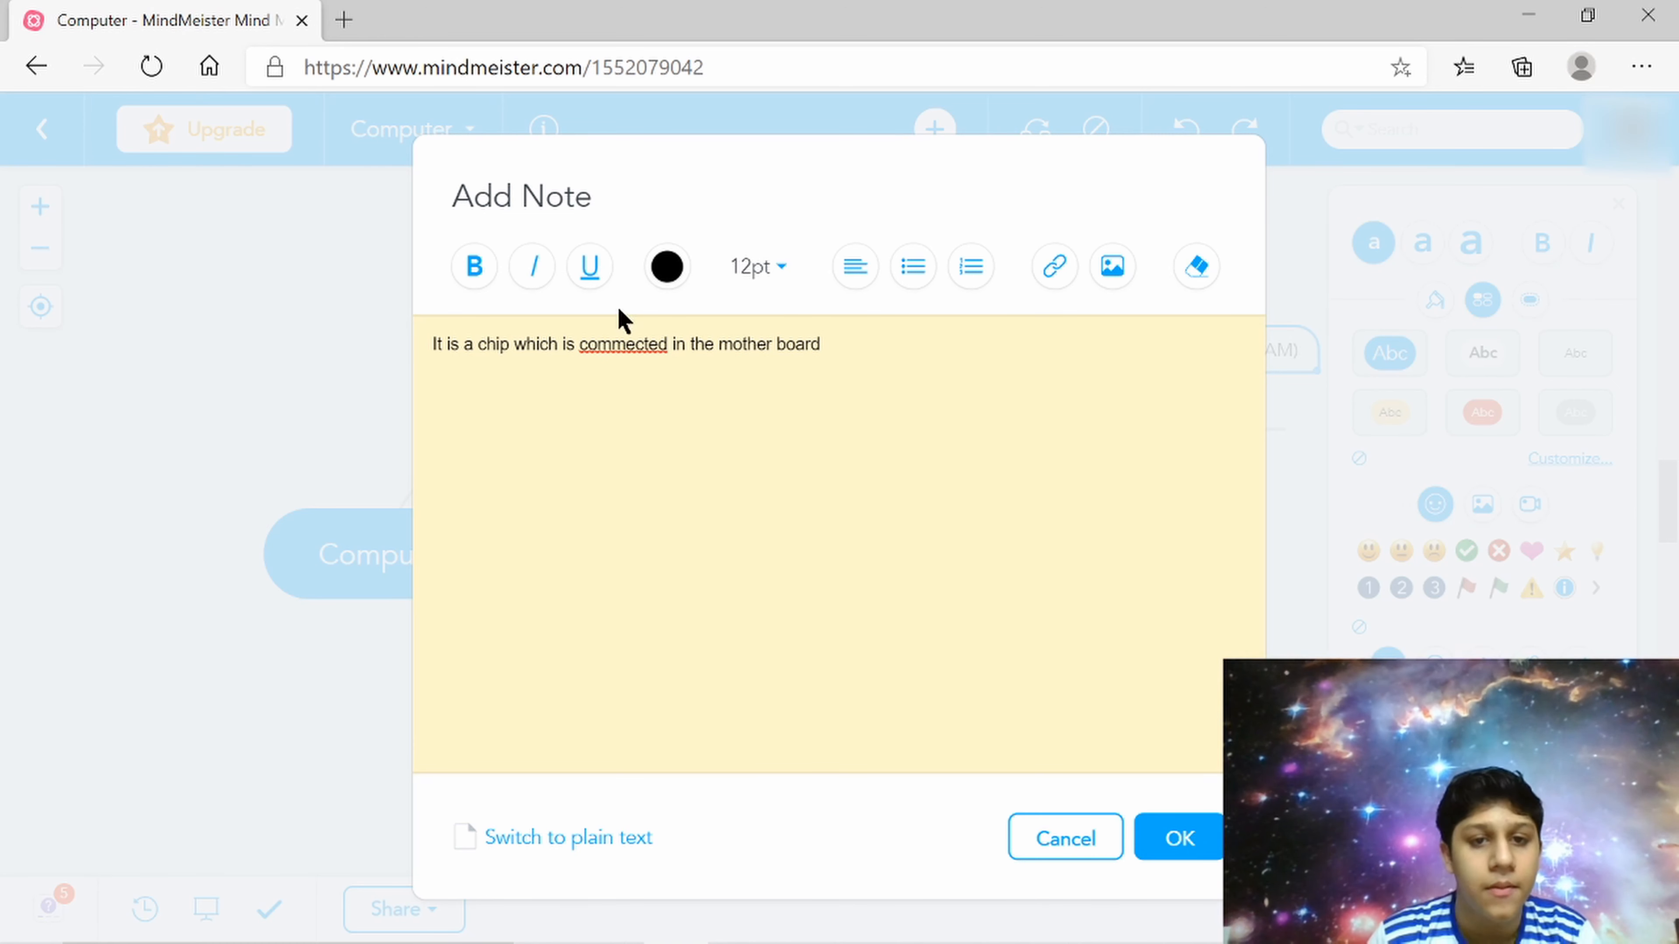
Correct the misspelled word "commected" in the note's first sentence to "connected"
left_click(626, 344)
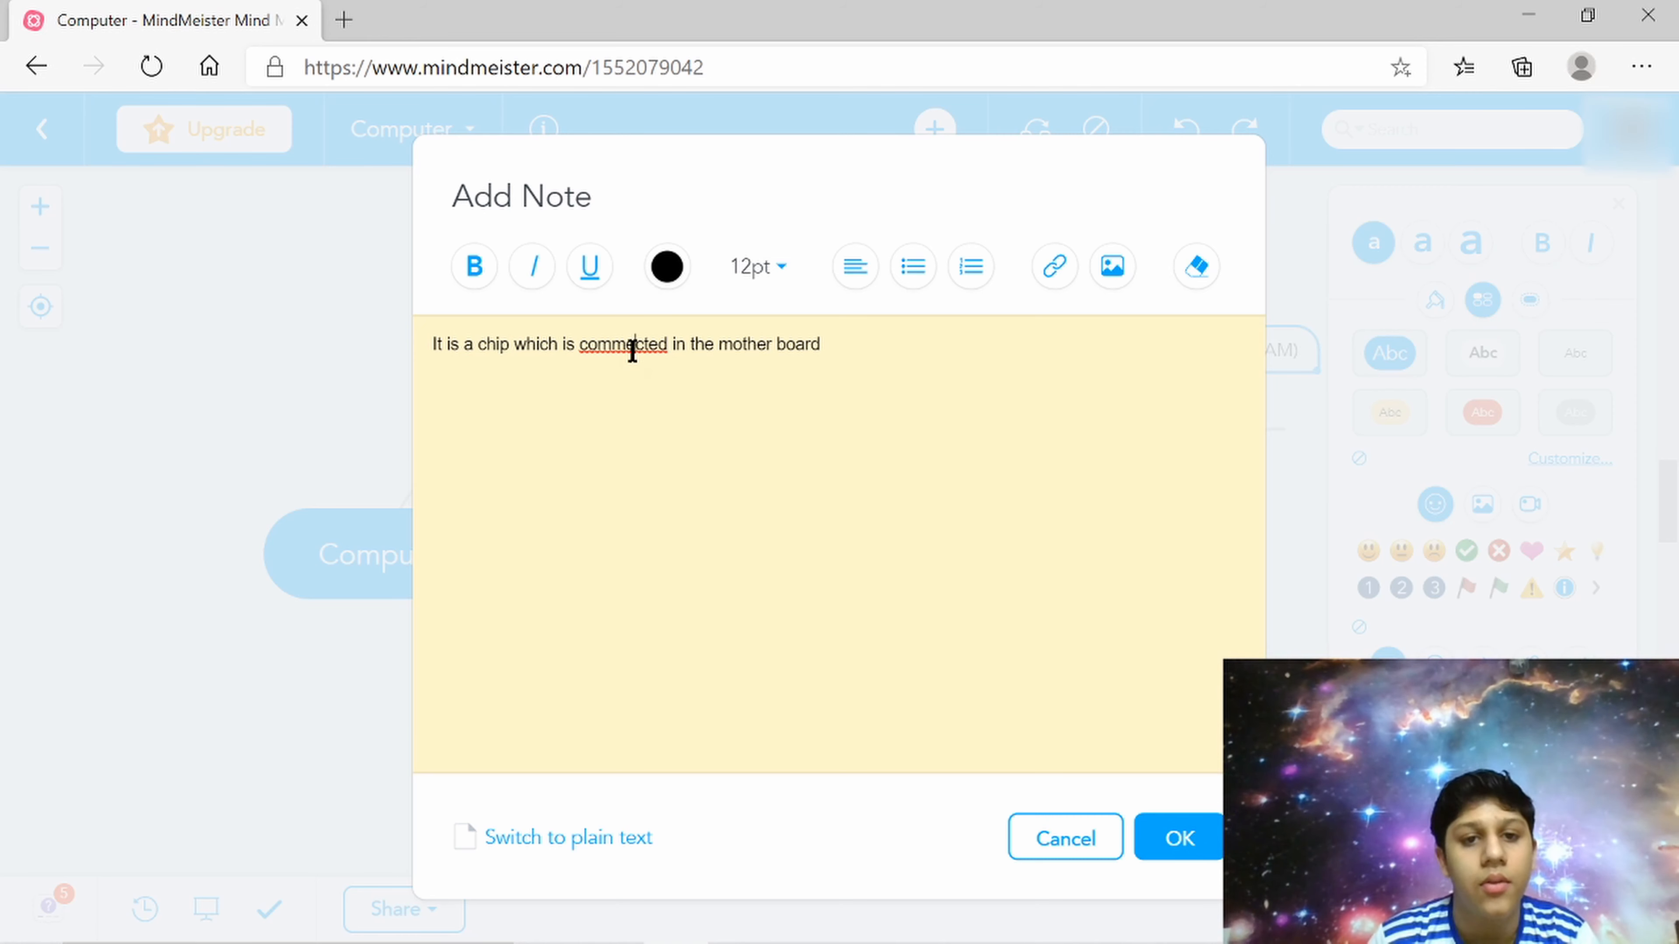
right_click(632, 351)
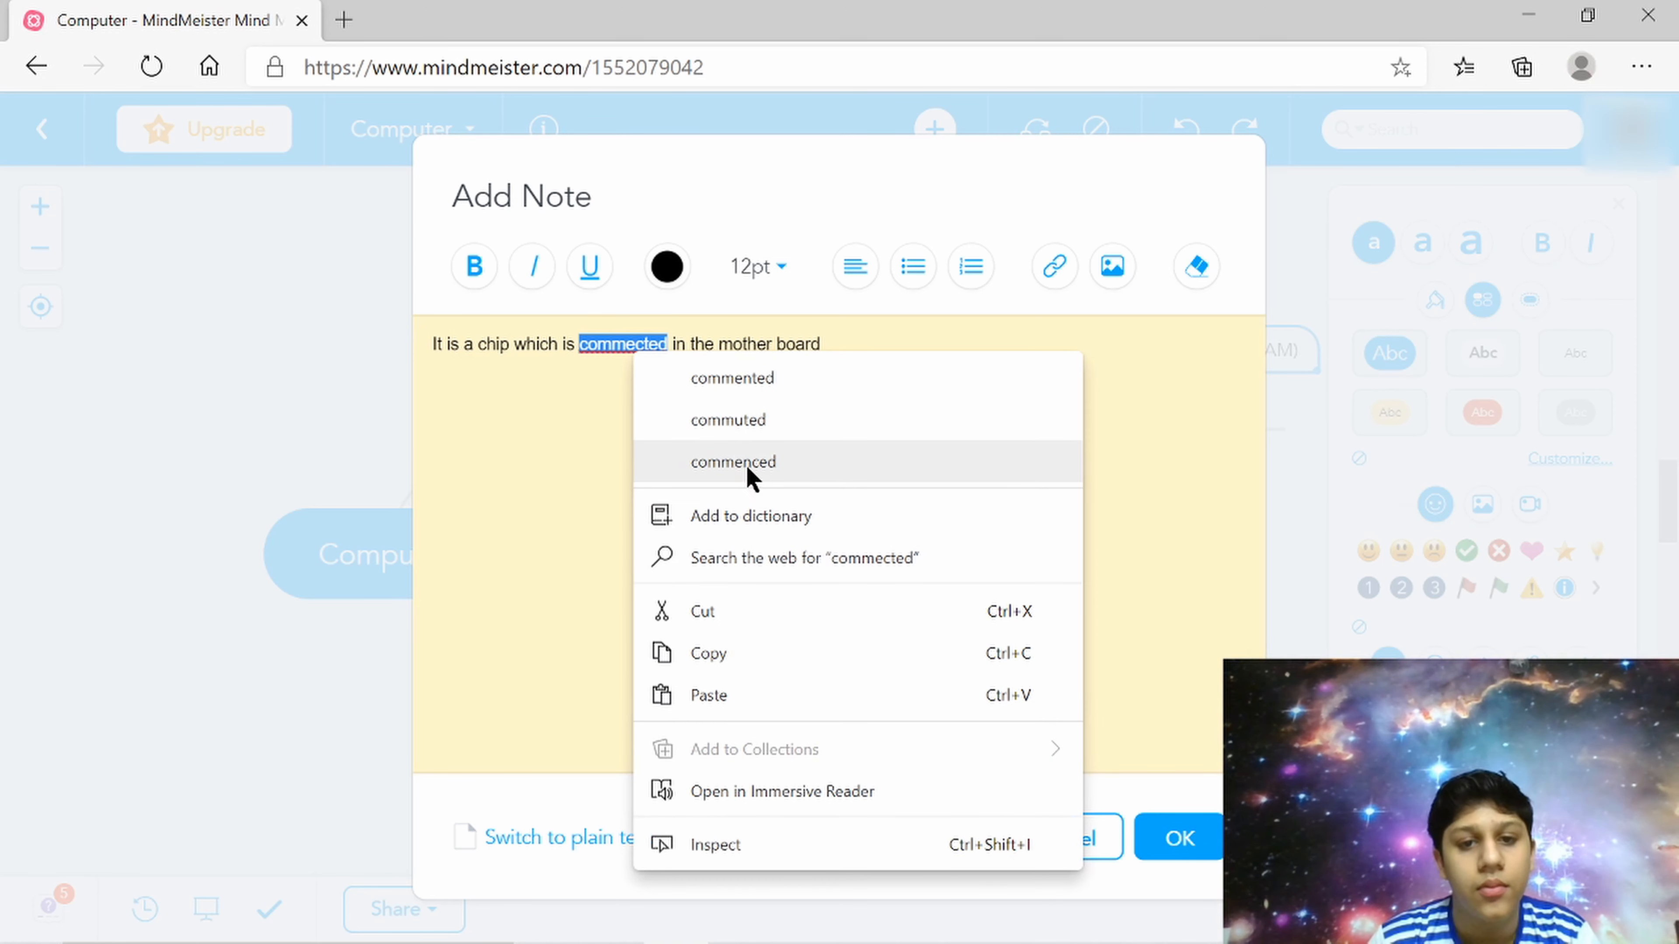
left_click(624, 337)
left_click(624, 337)
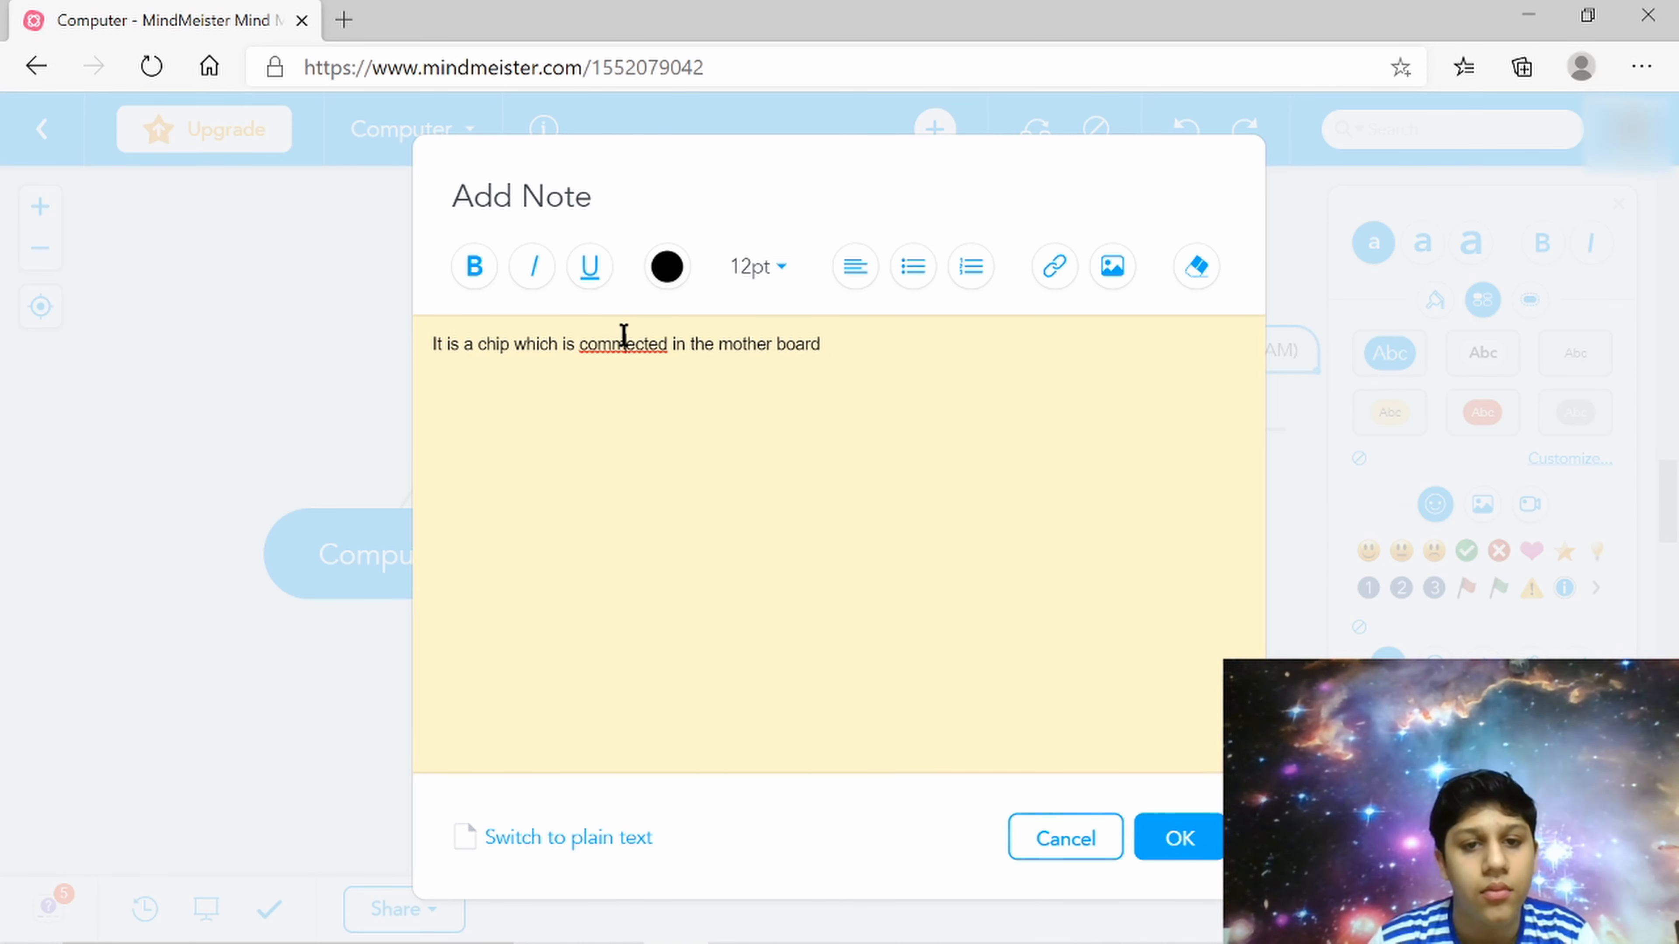
key("BackSpace")
key("BackSpace")
type("n")
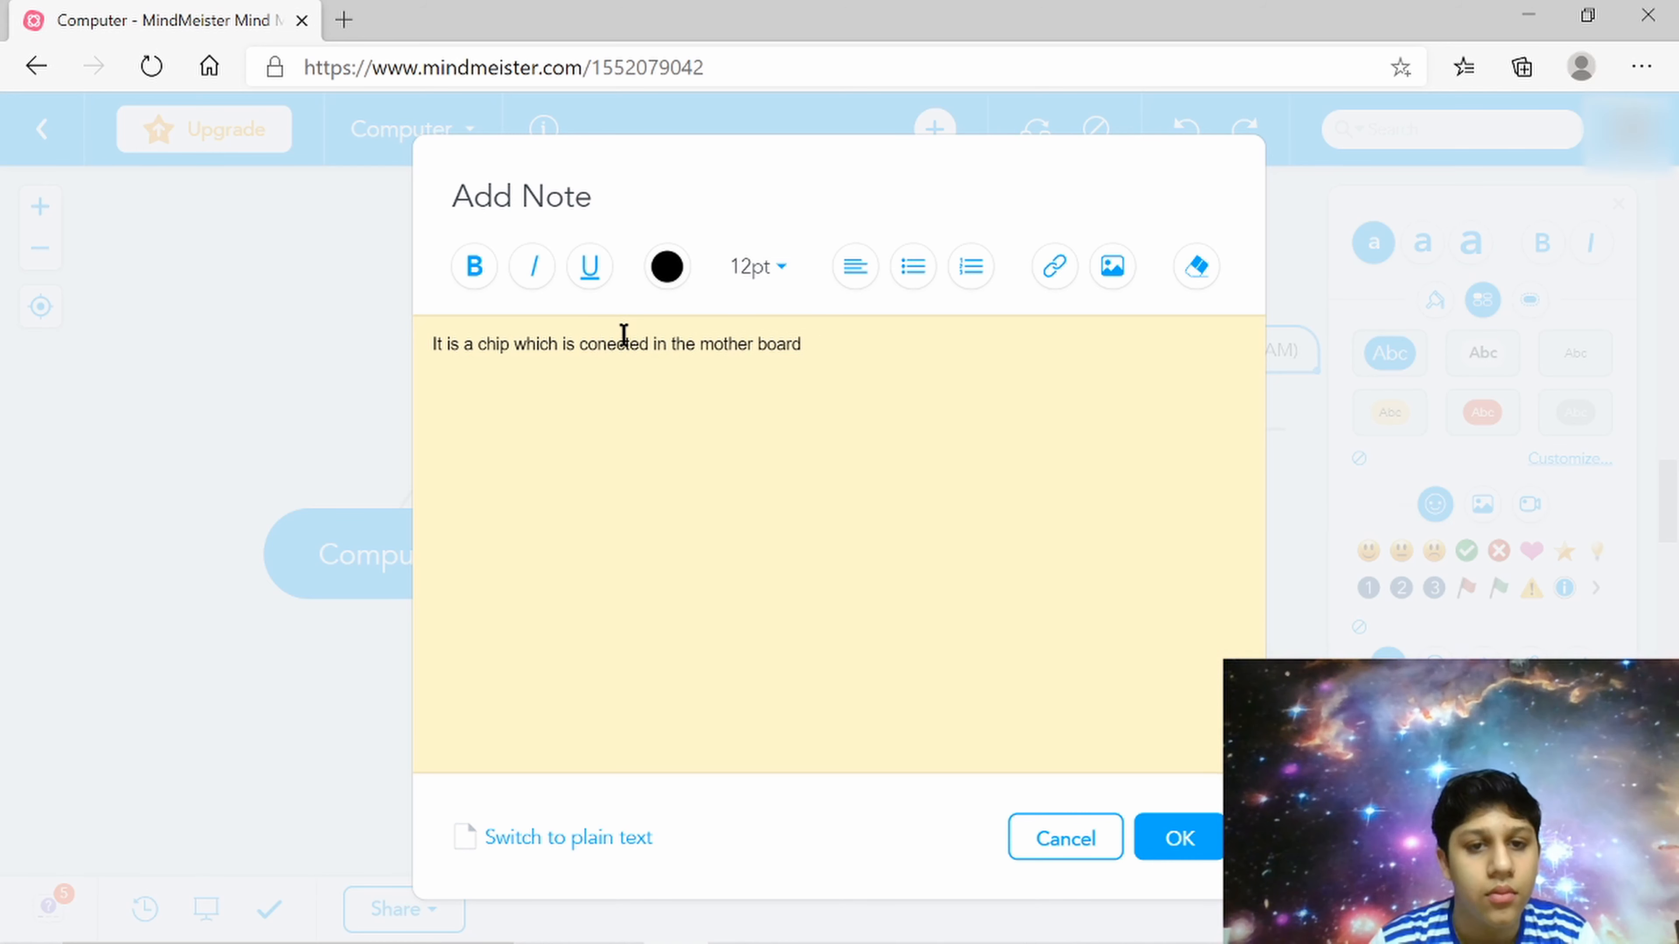
right_click(623, 344)
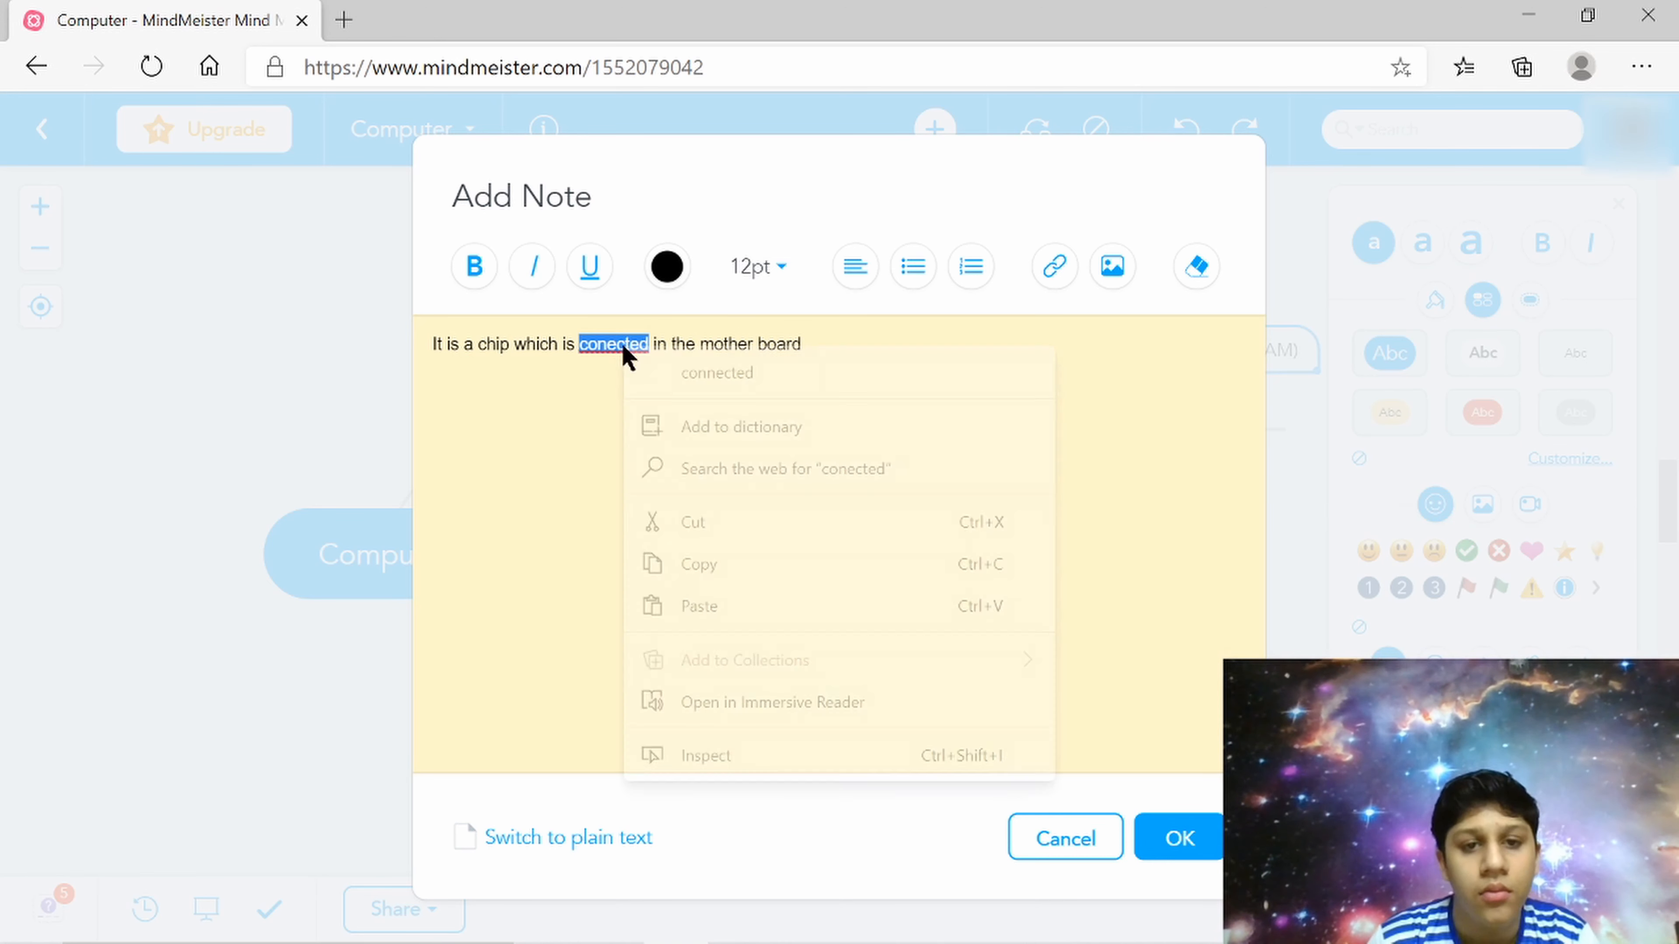
left_click(728, 364)
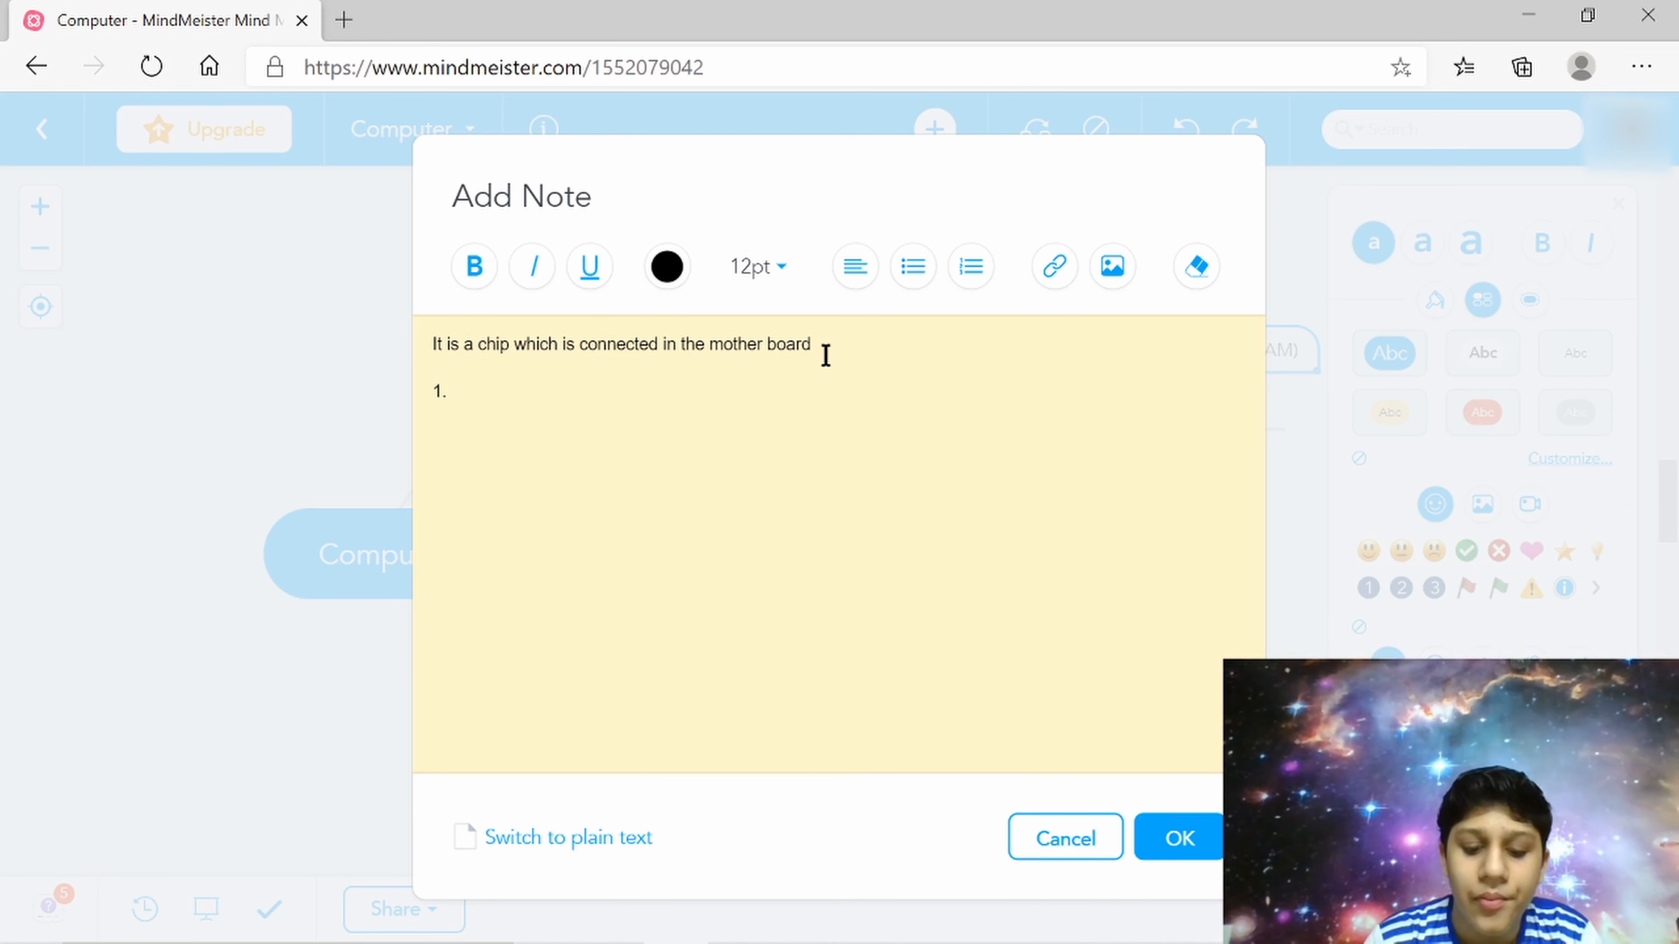
Add the line "1. It anebles the cpu/ processor to handle more tasks at once" below the note's first sentence
type("IT")
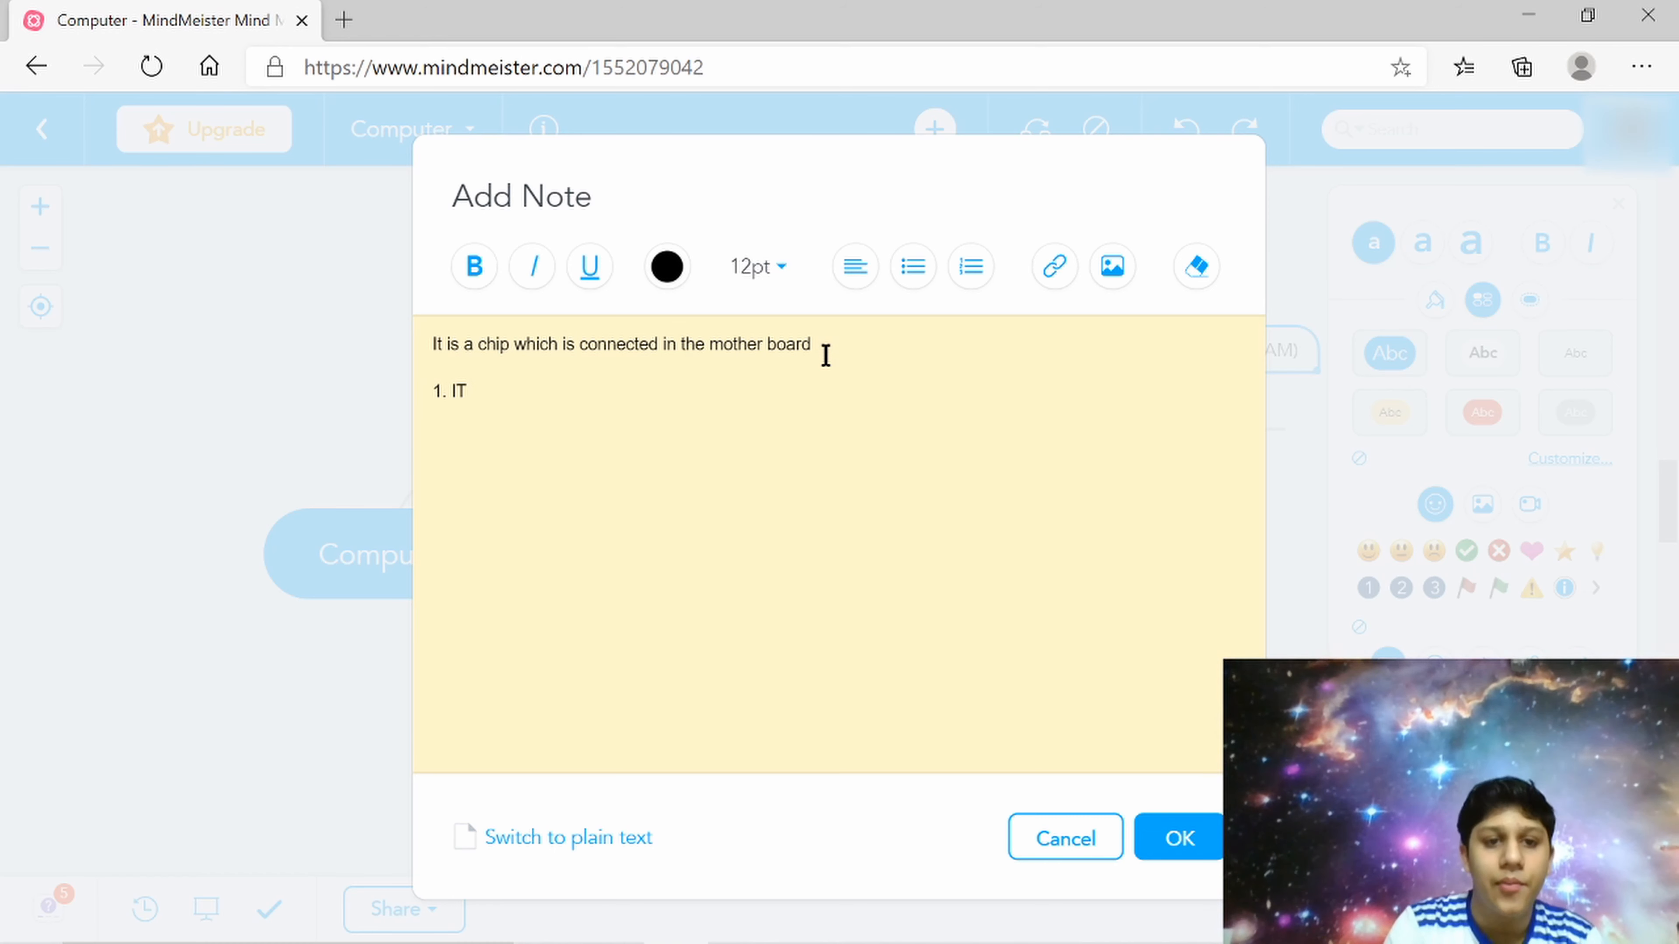
type(" ian")
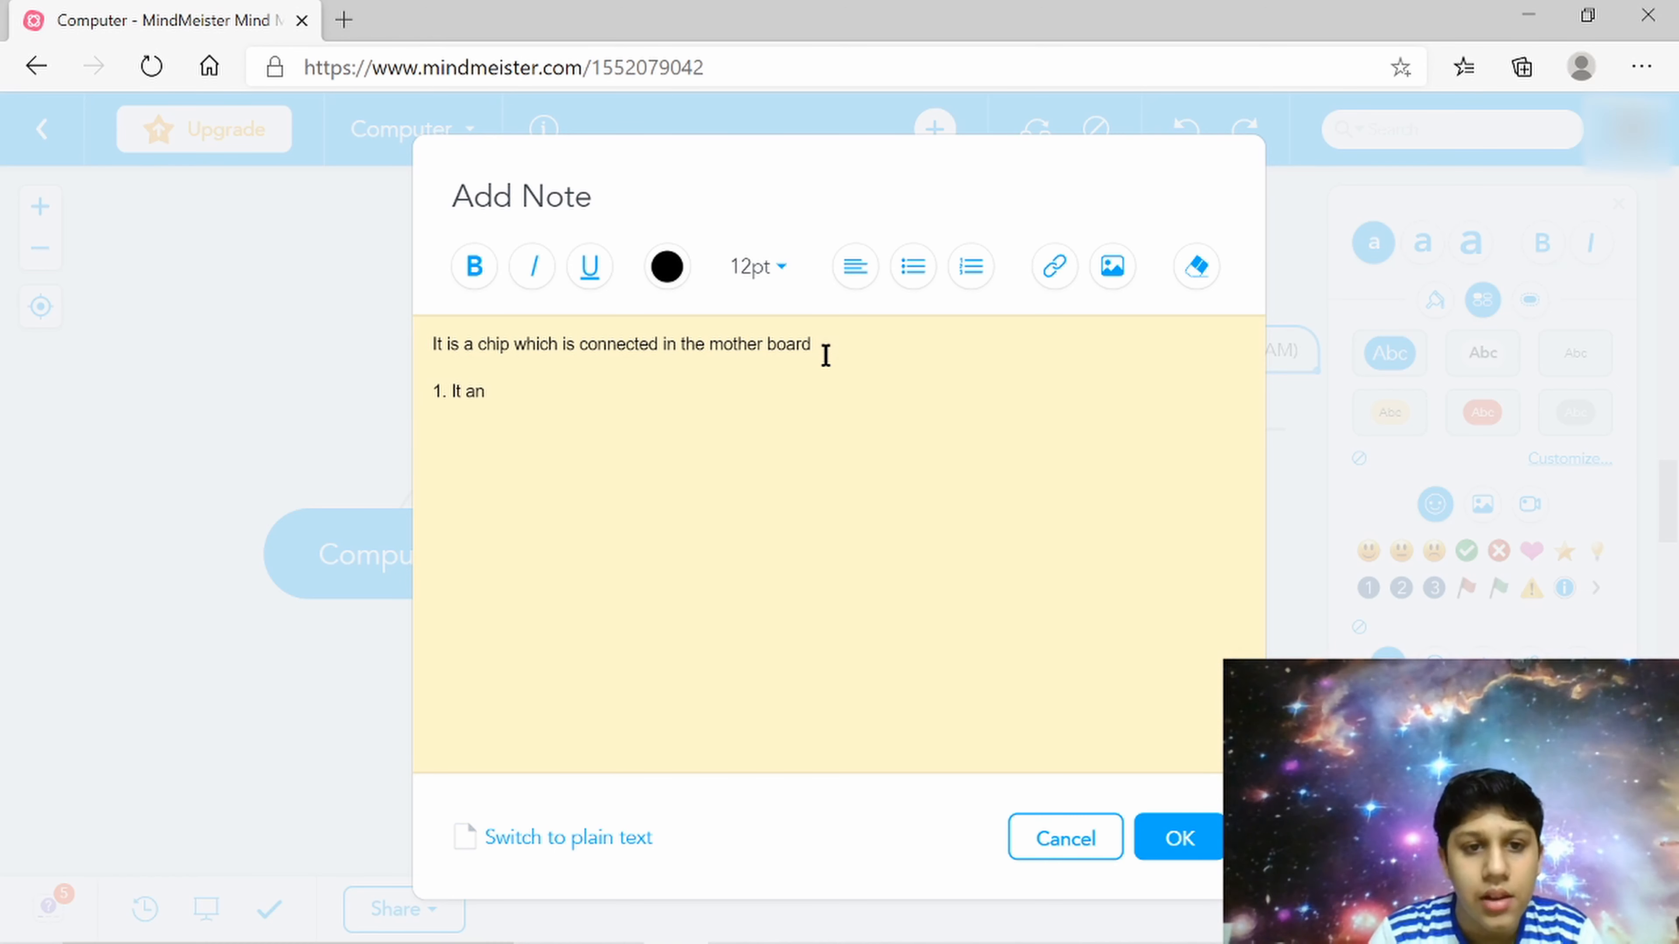
type("er")
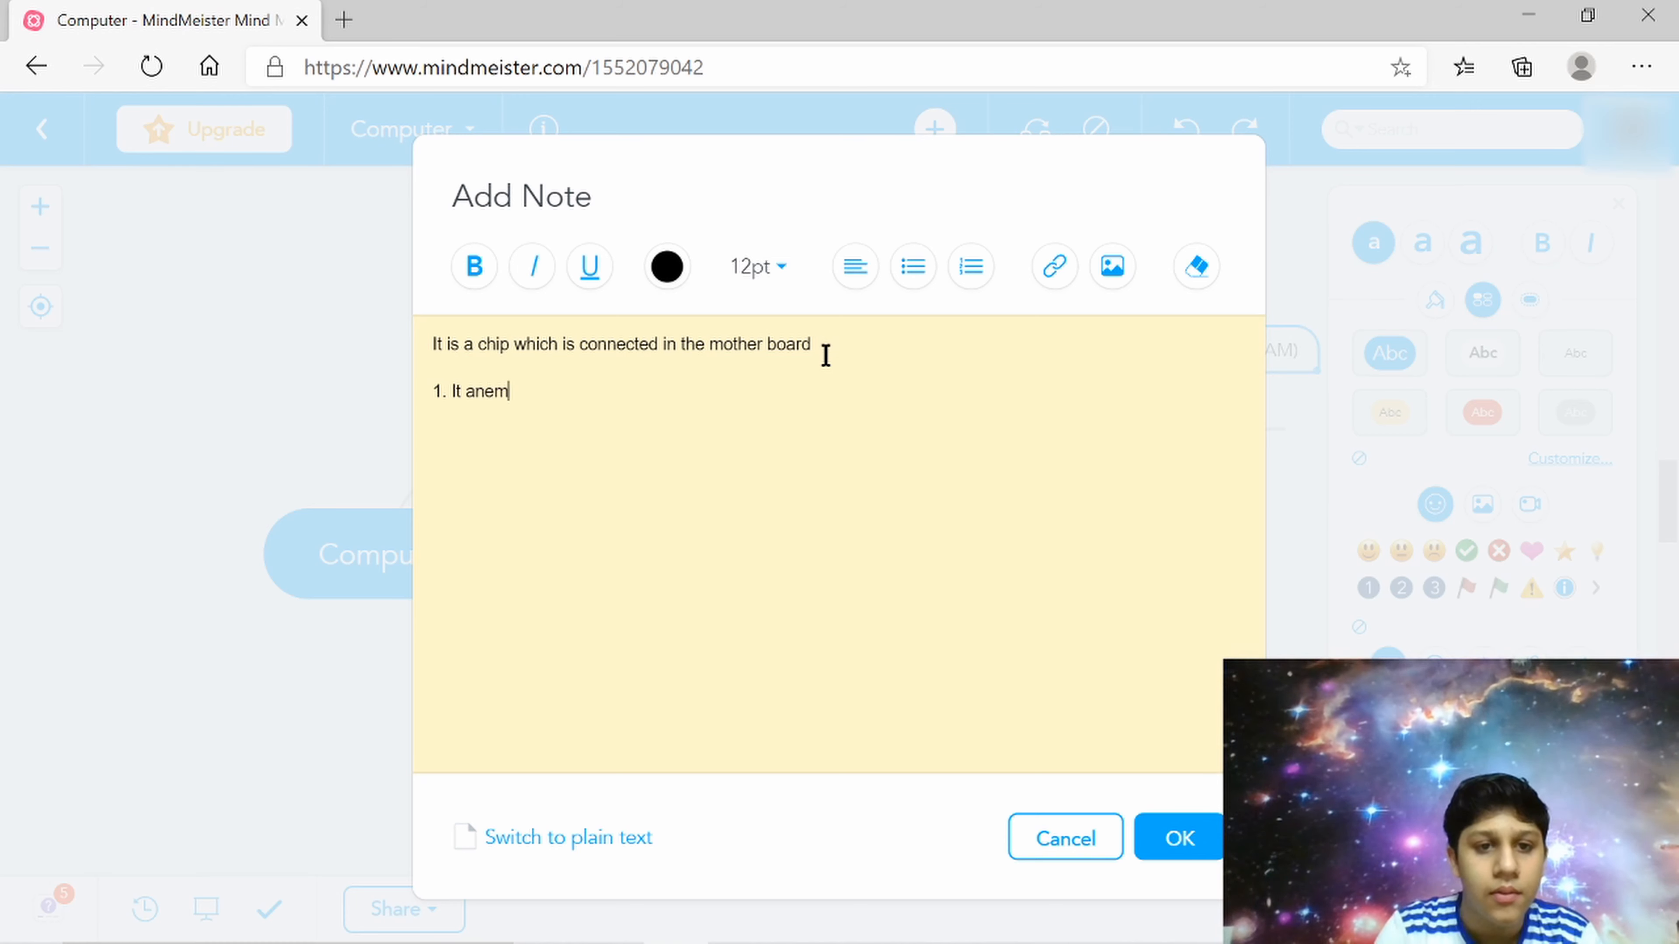
key("BackSpace")
key("BackSpace")
type("b")
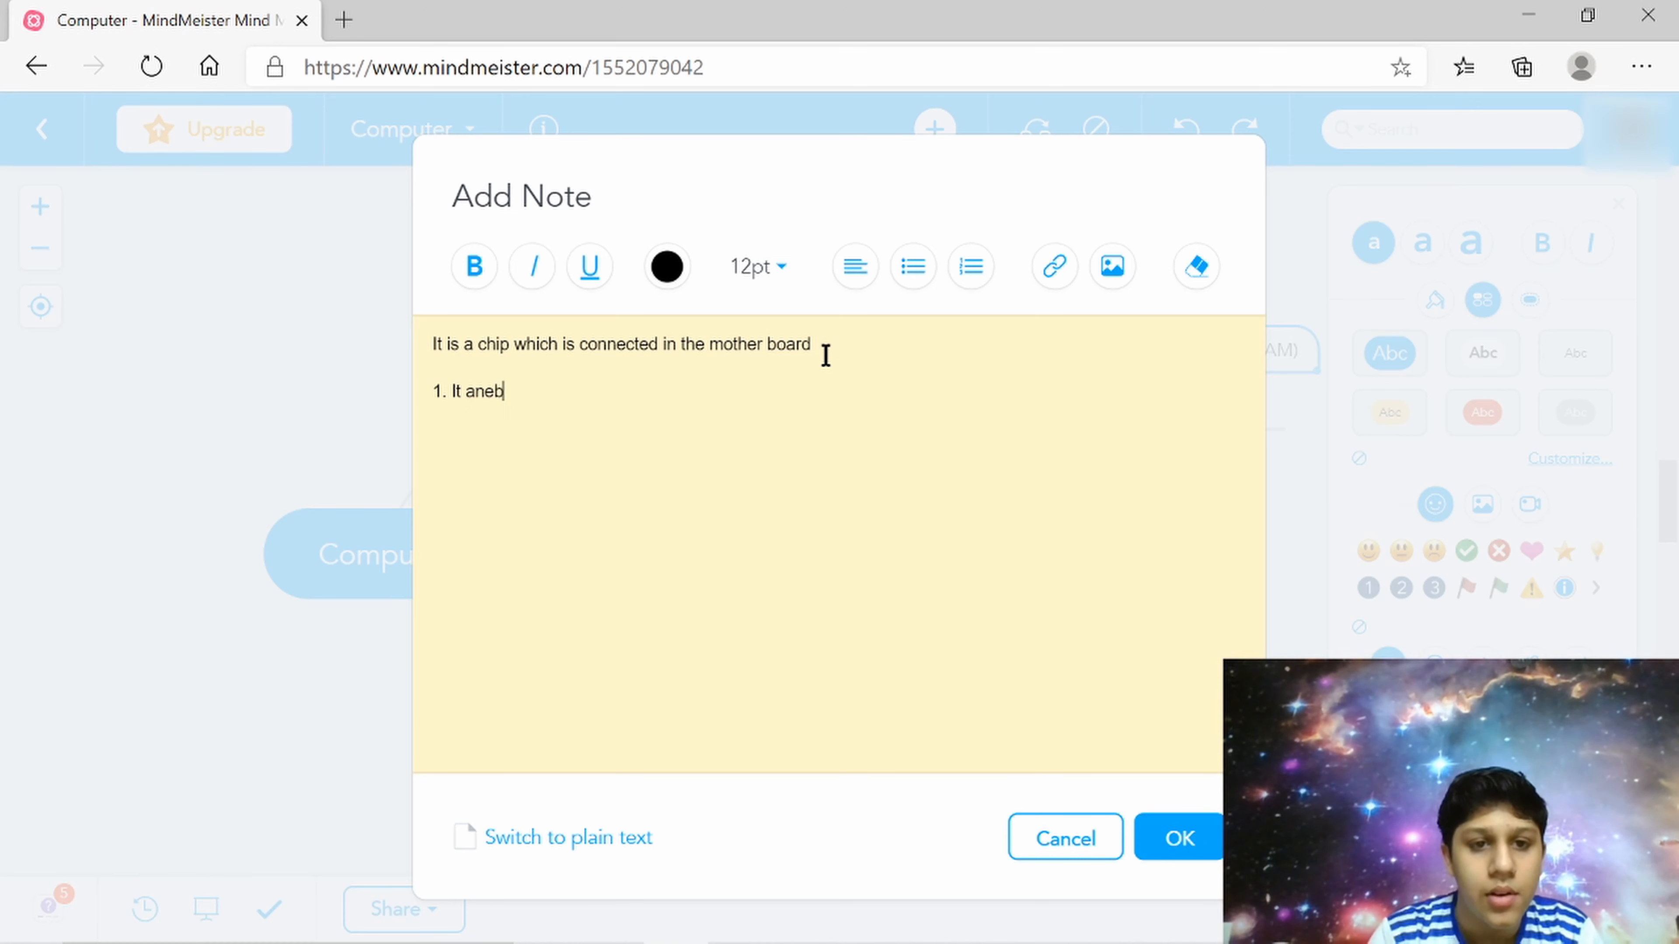
type("les the vi")
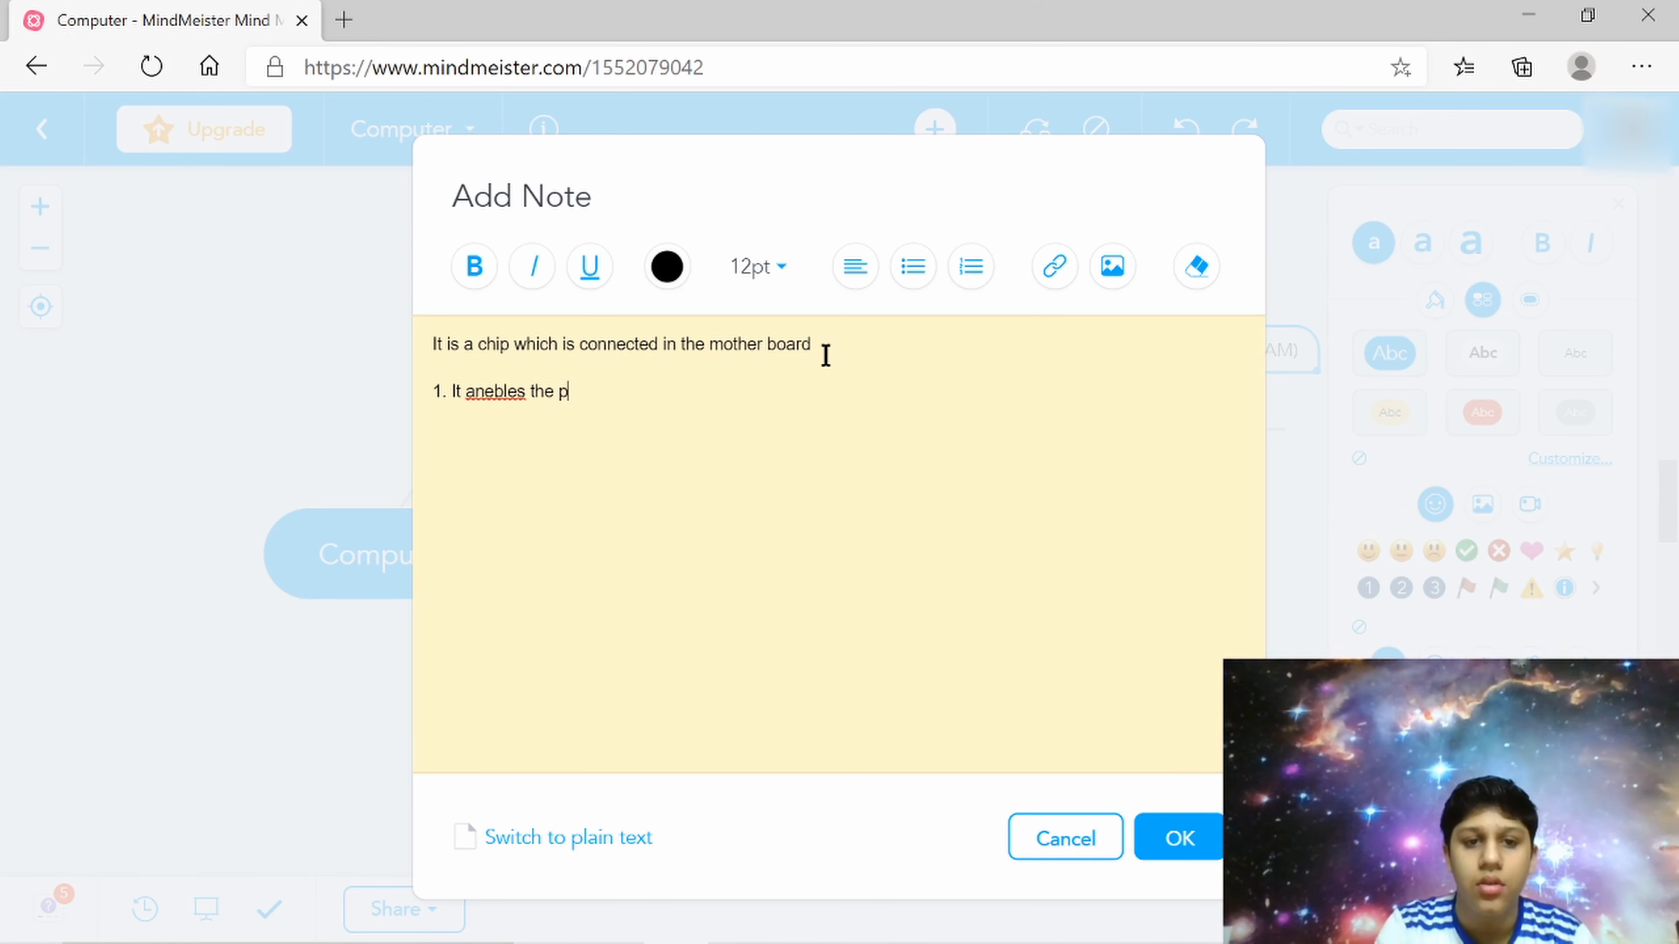
type("cpu")
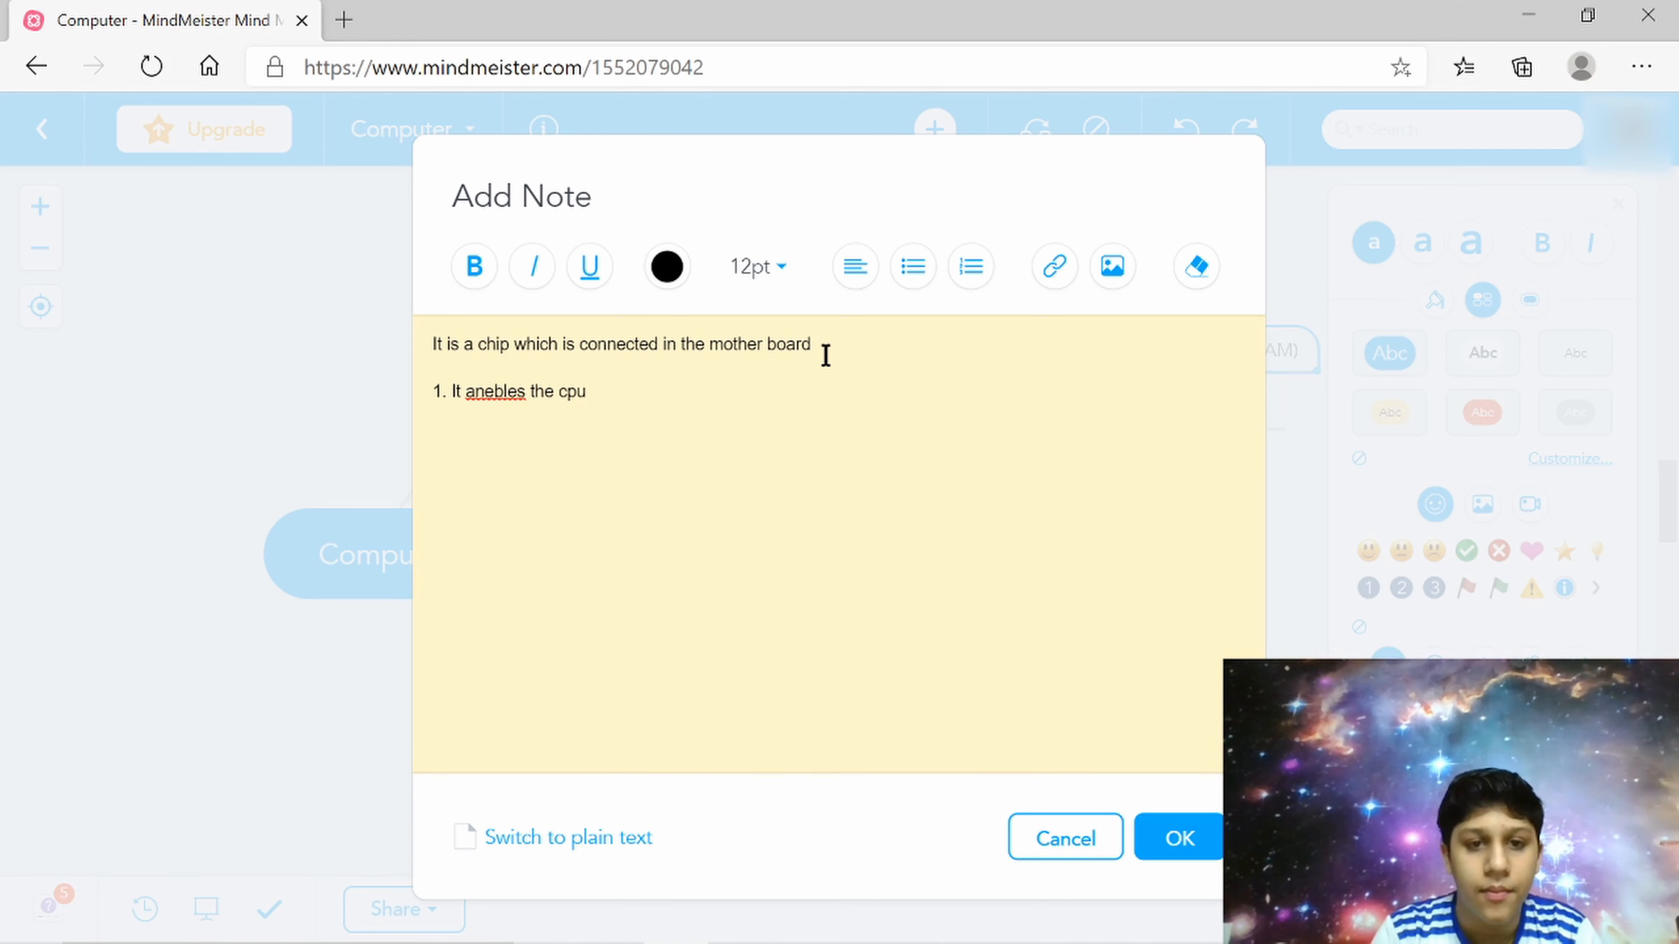
type("/ peo")
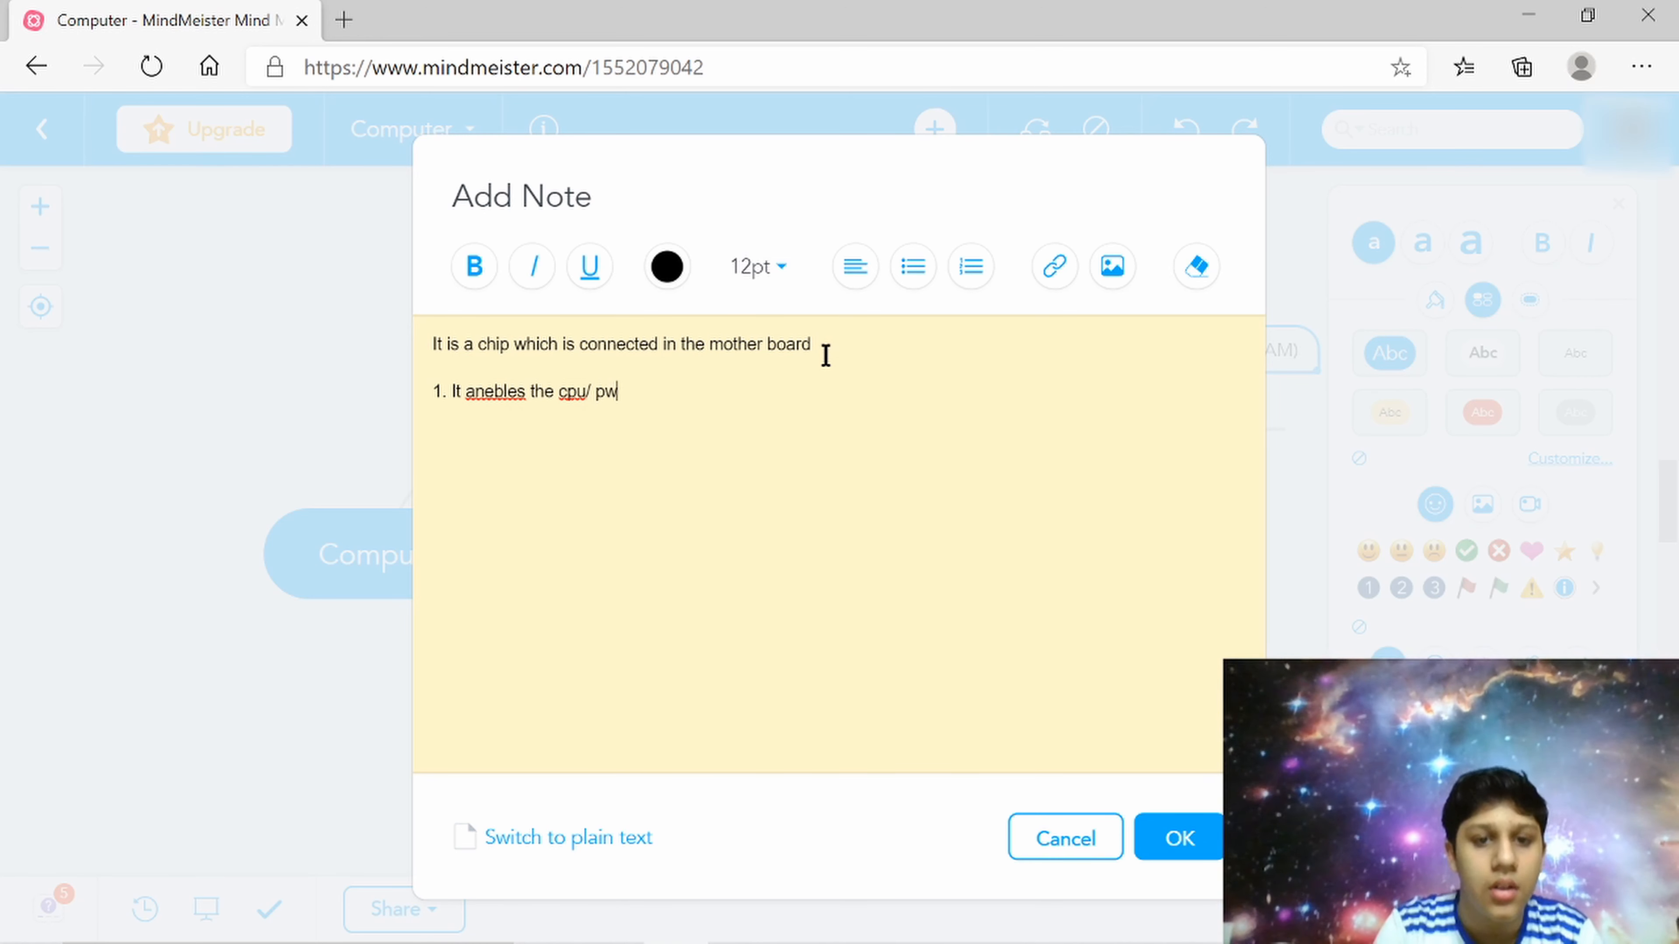
key("BackSpace")
type("e")
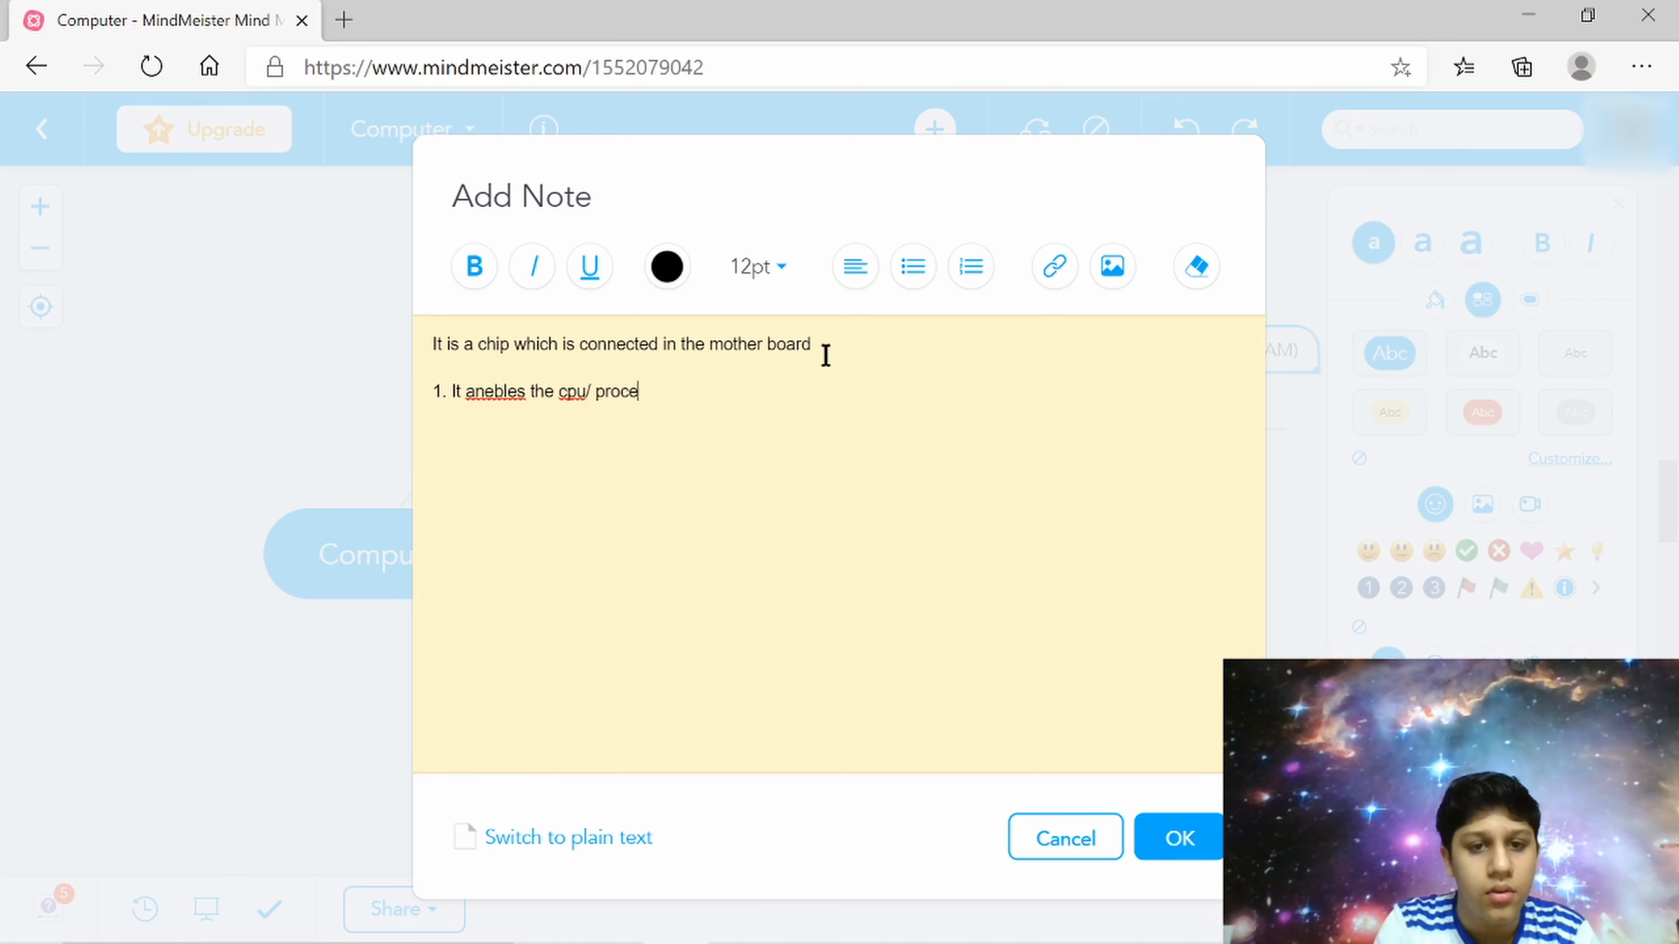
type("ssor tpe ")
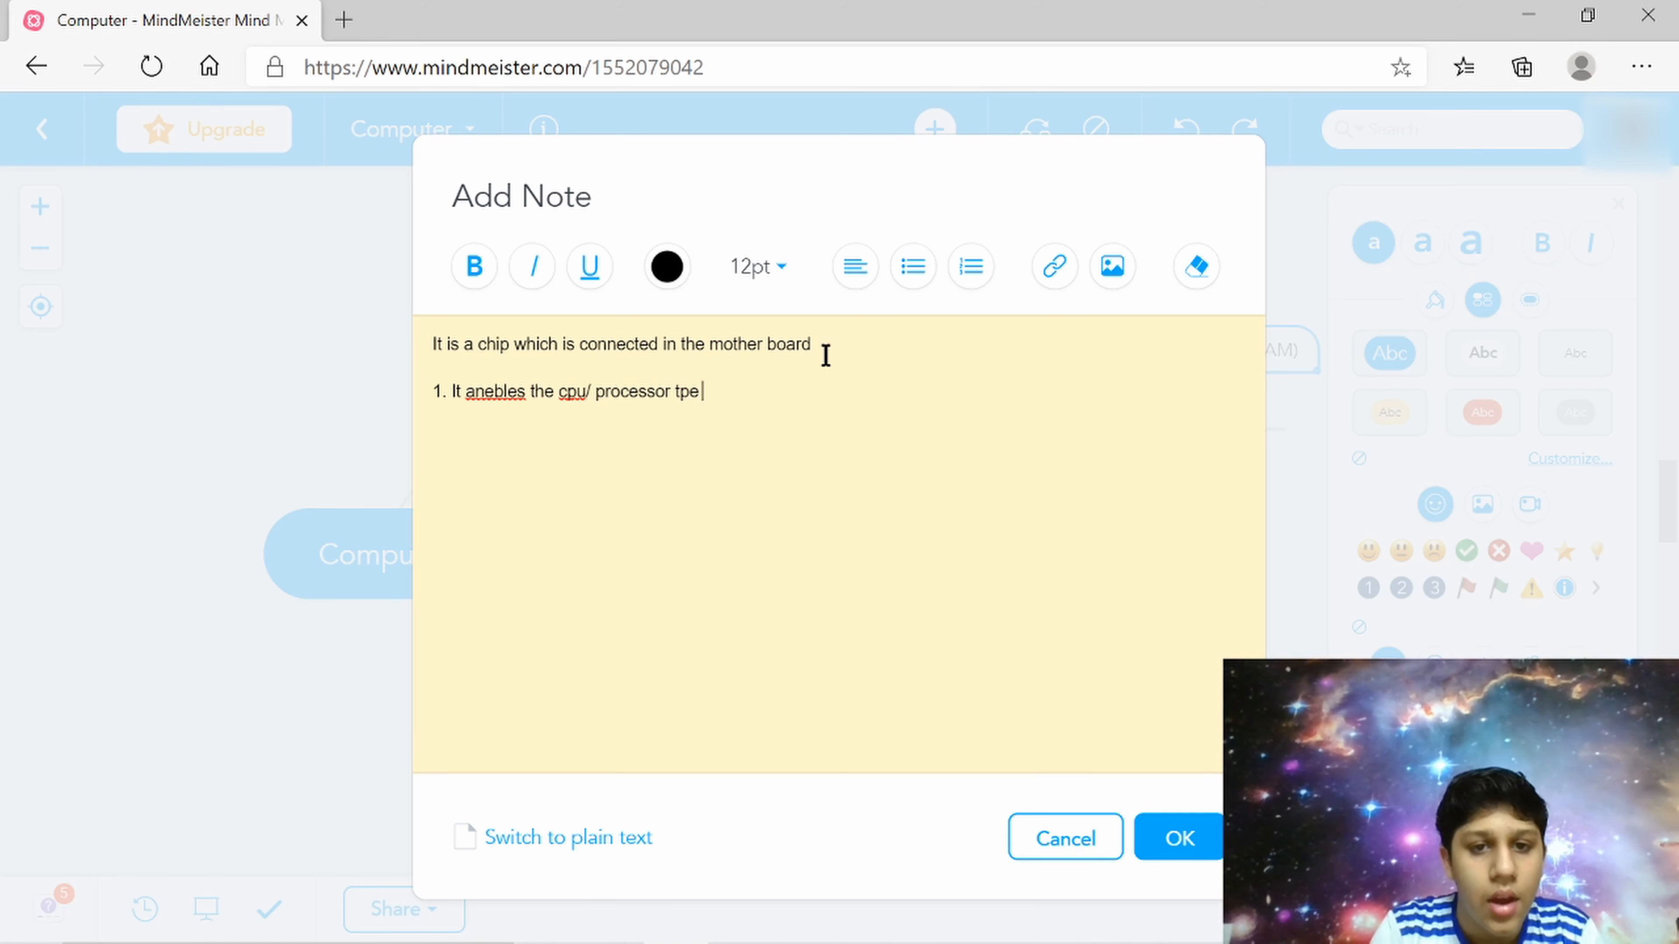
type(" all")
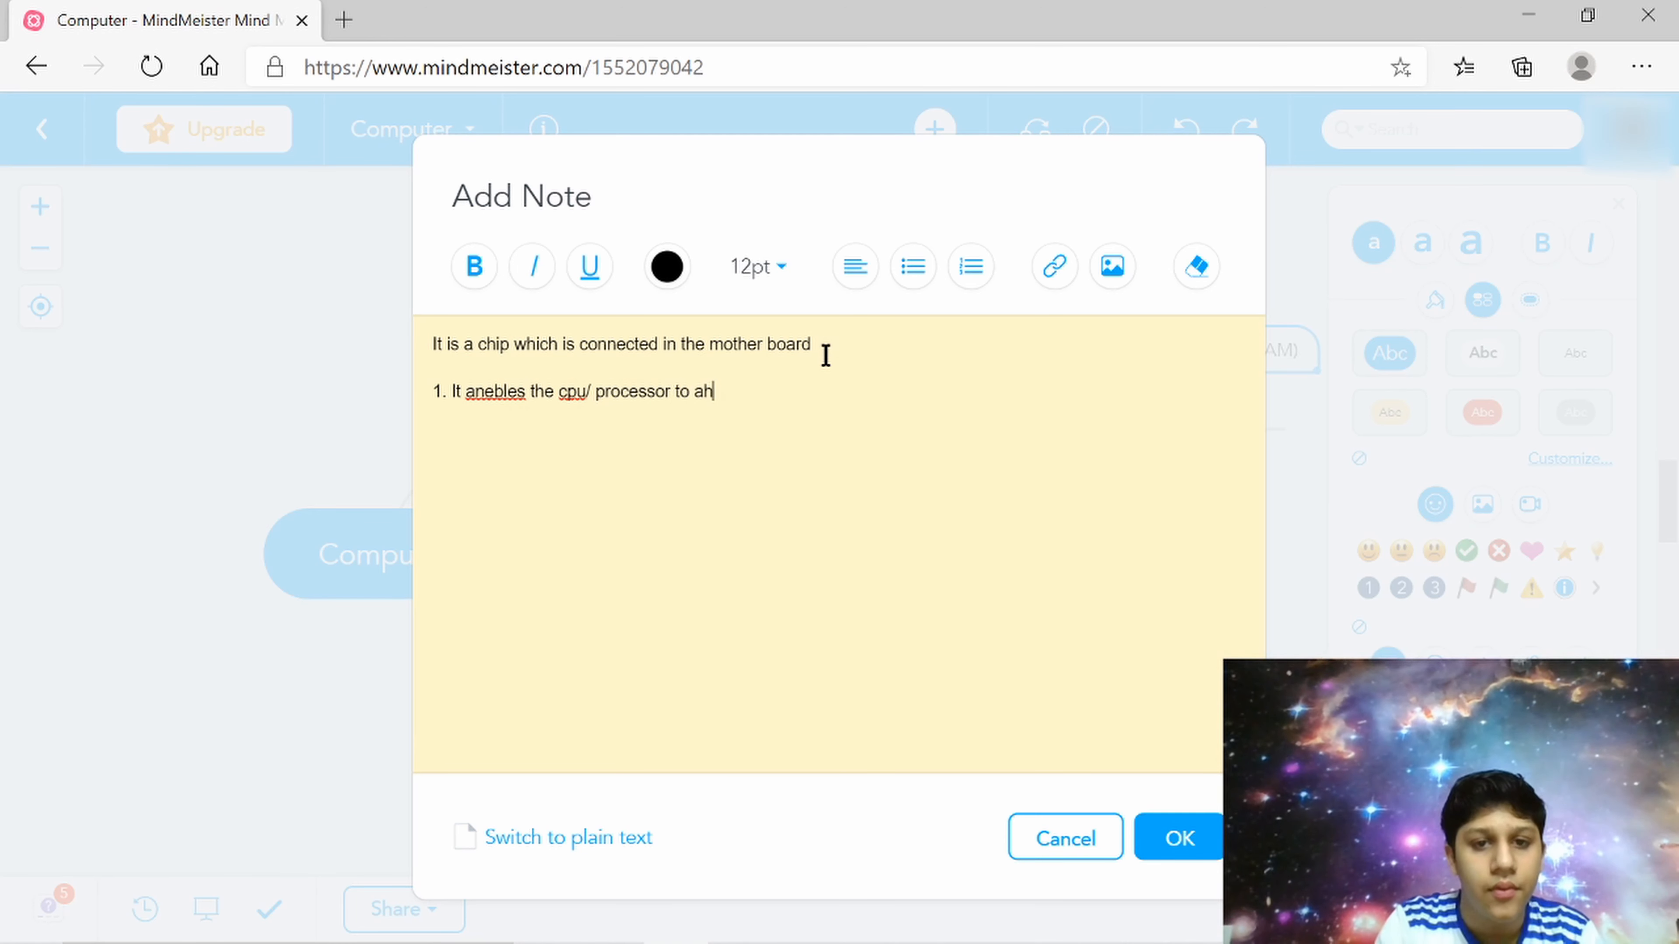
key("BackSpace")
key("BackSpace")
key("BackSpace")
type("handl")
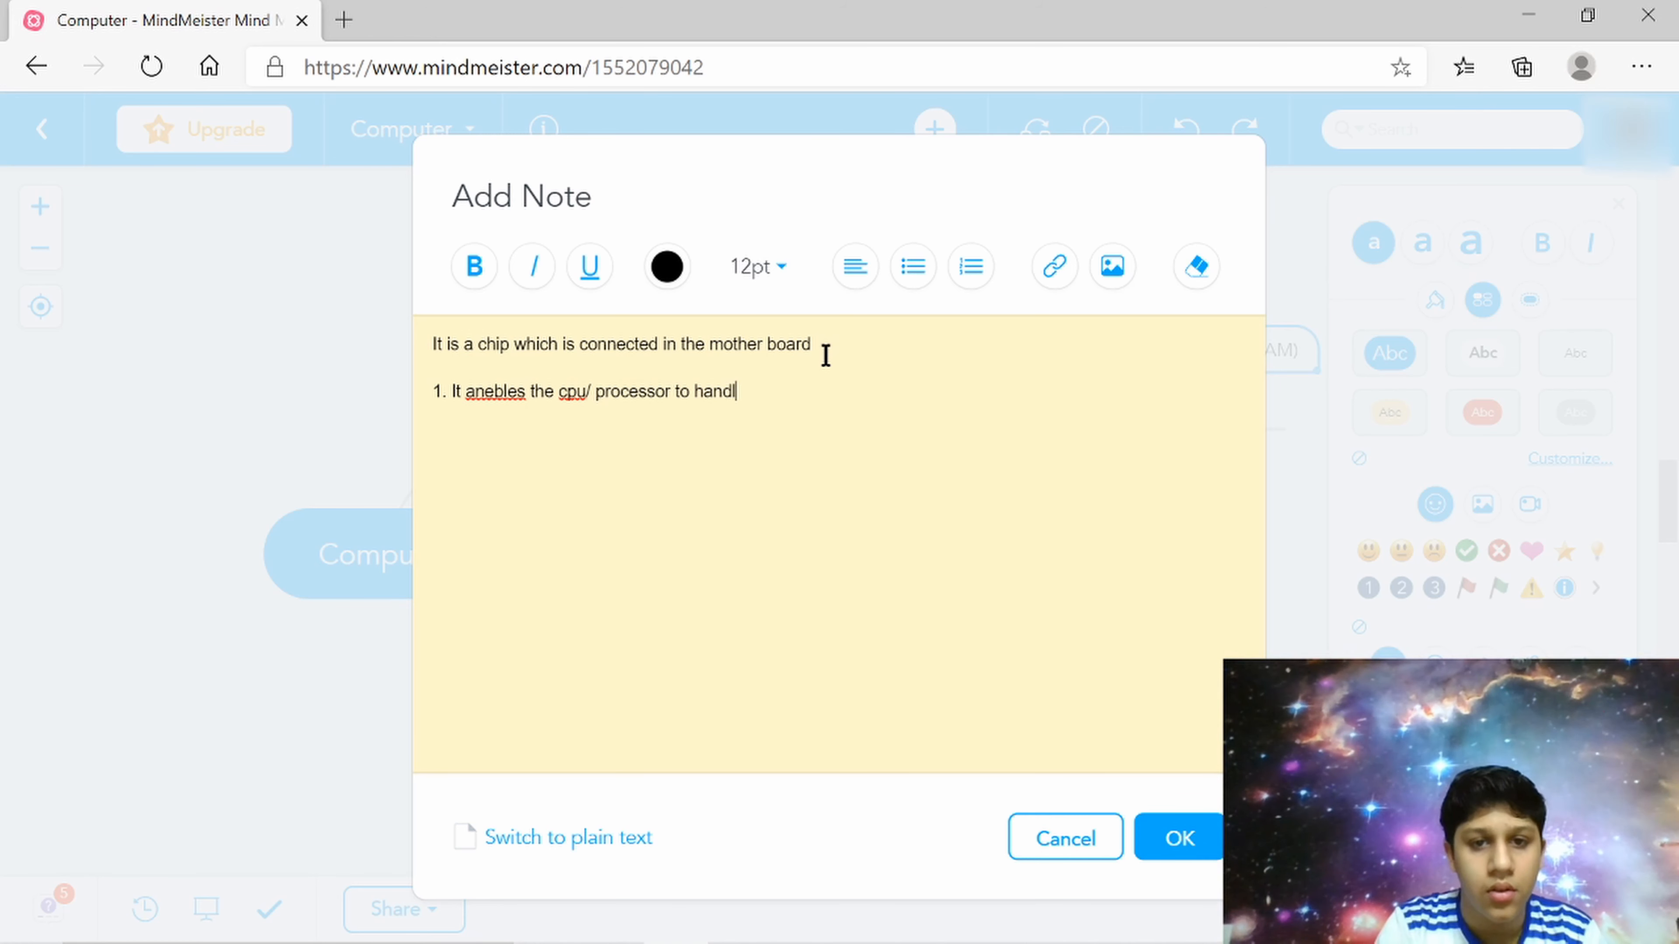
type("e mor")
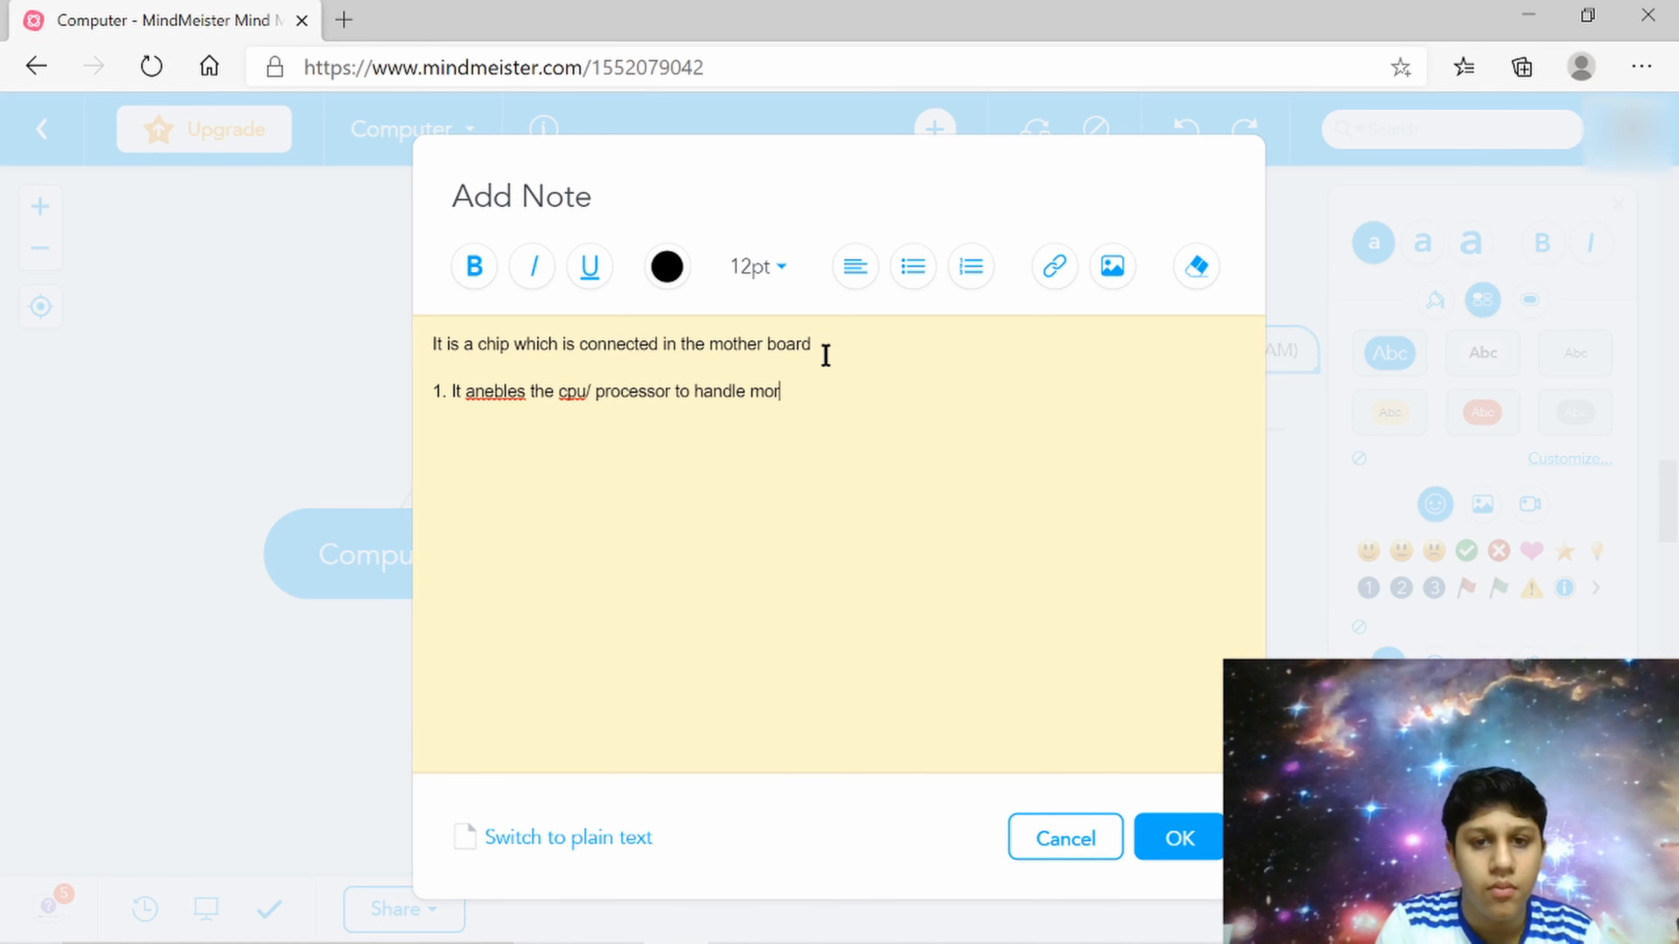
type("e ta")
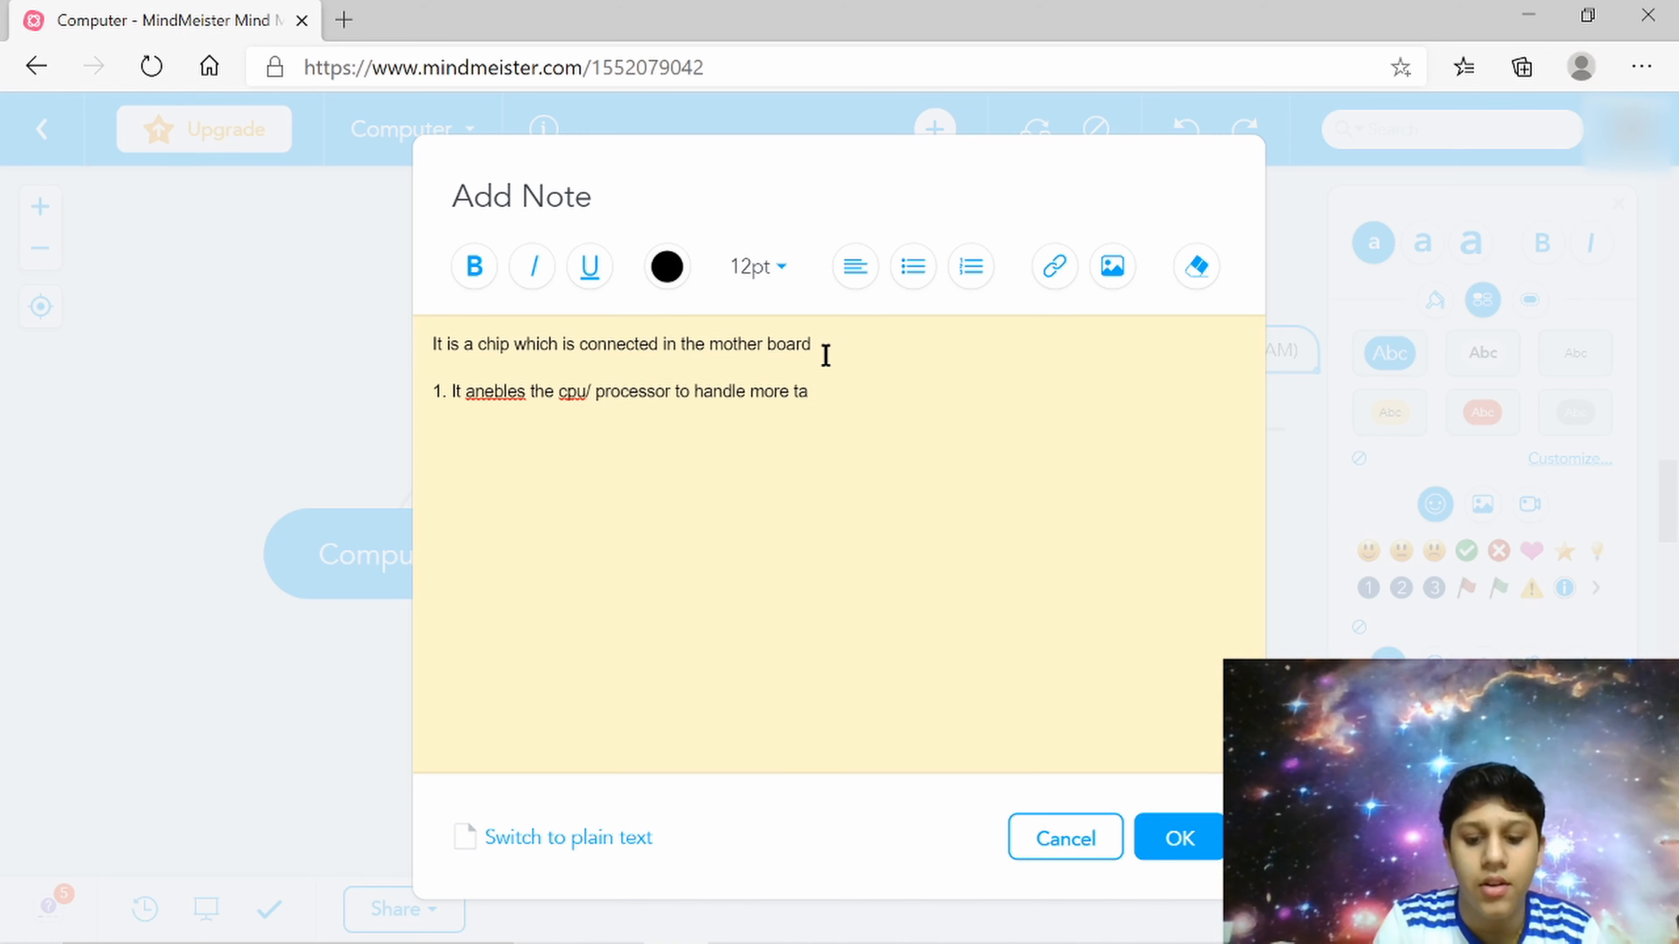
type("sks ")
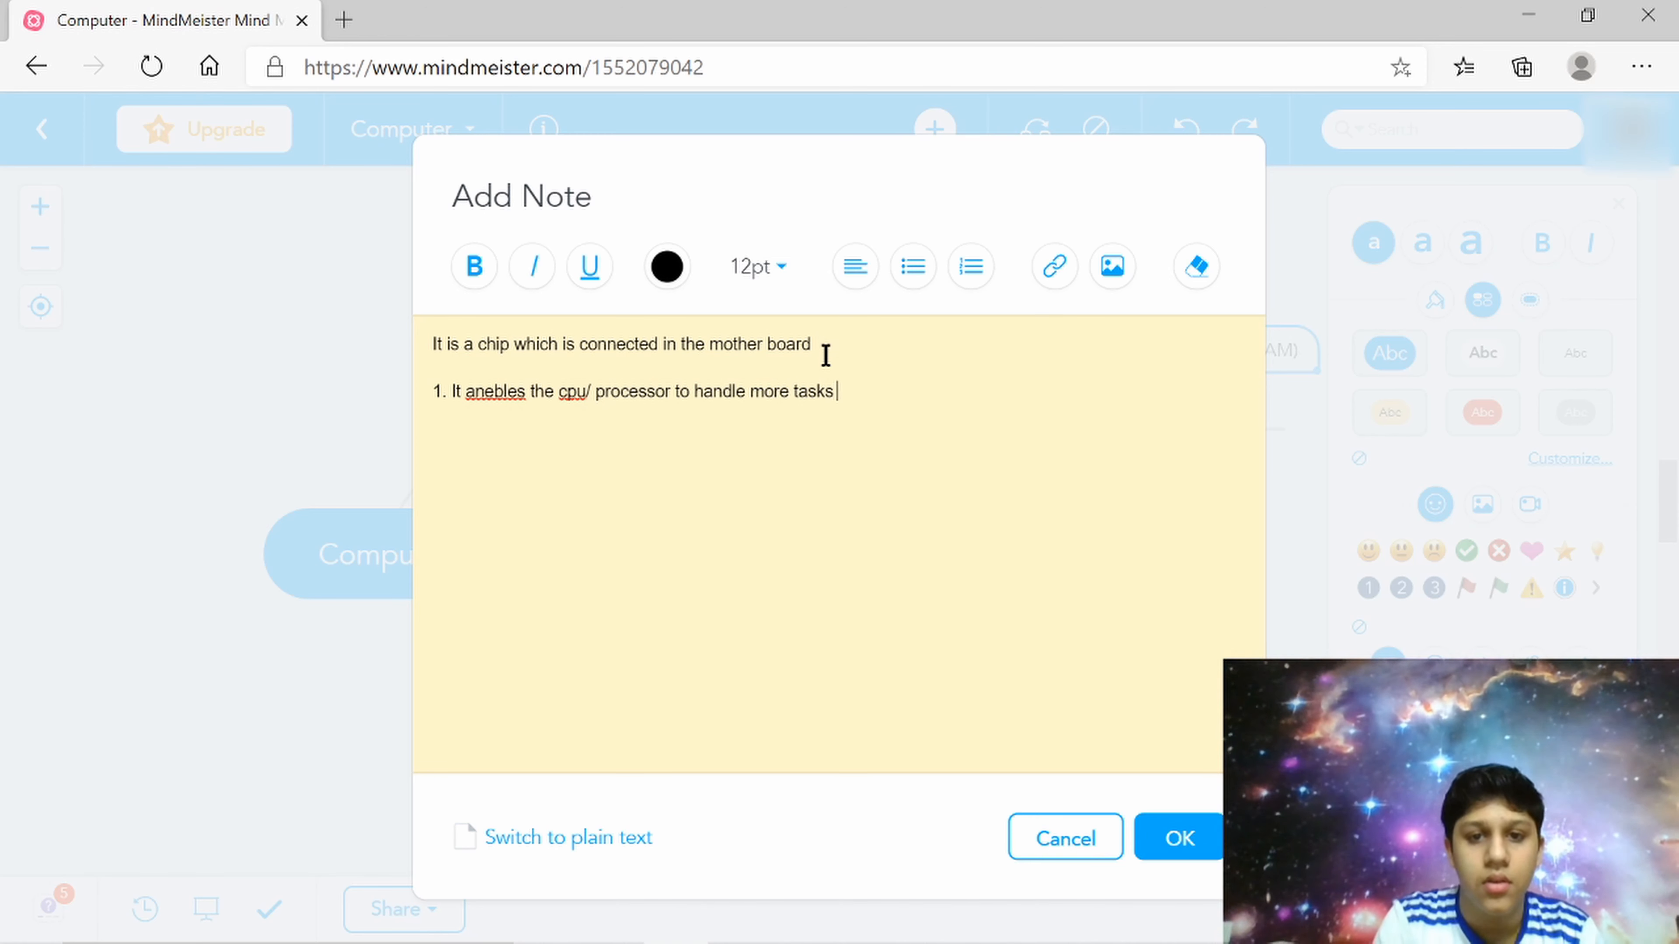
type("ar")
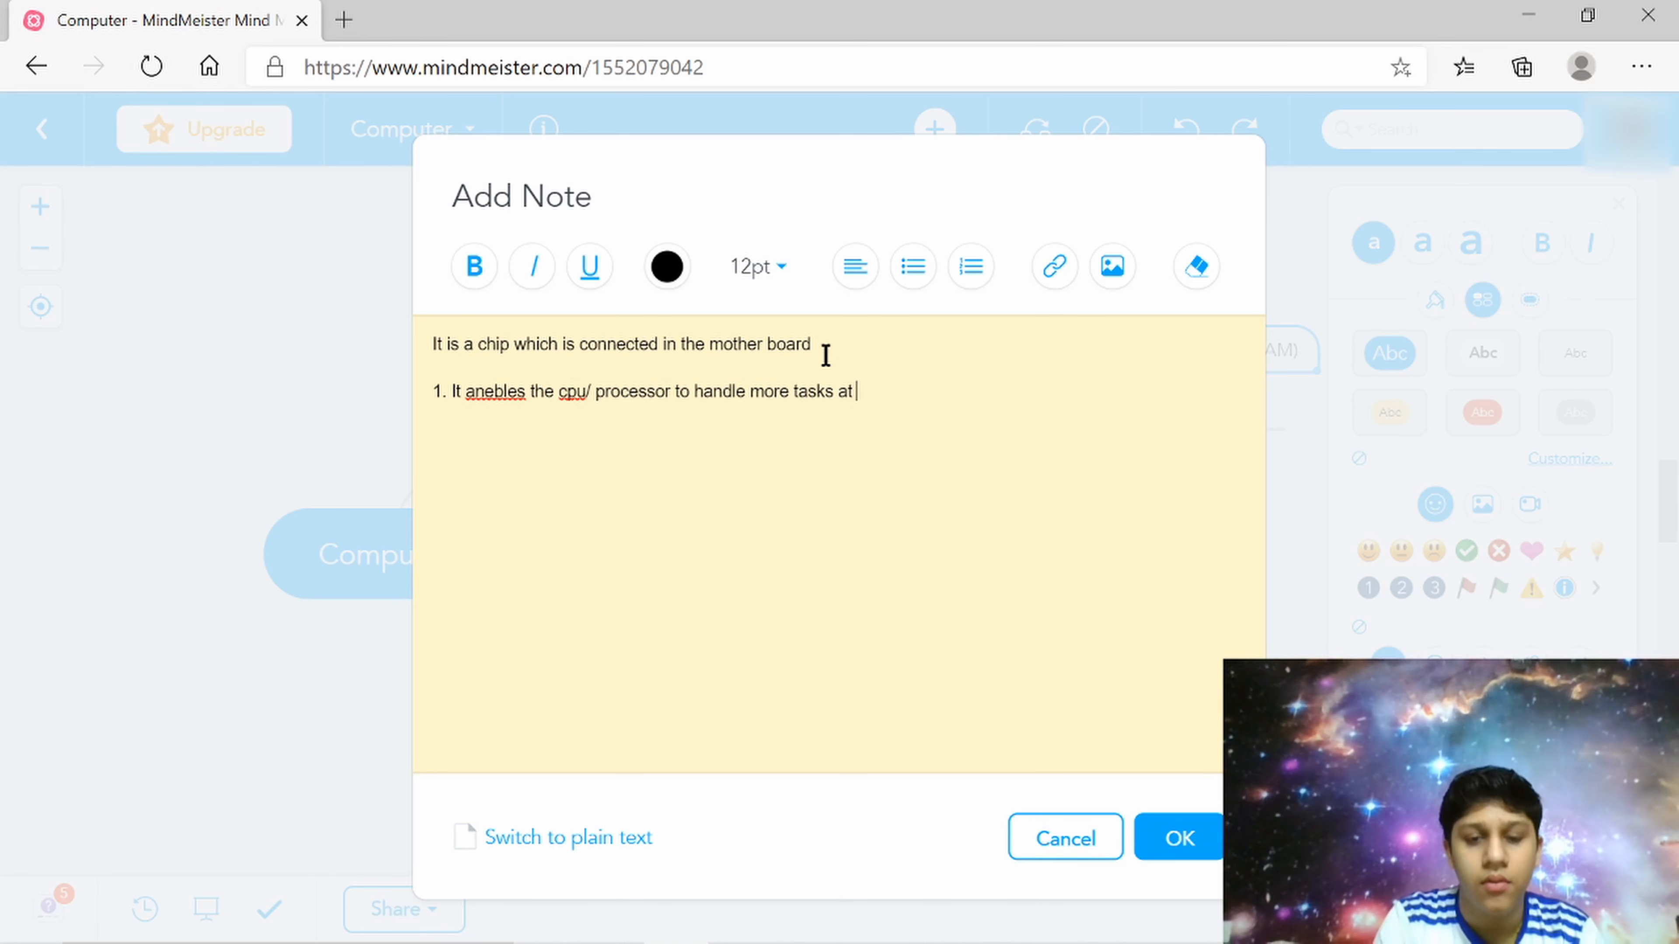
type(" onece")
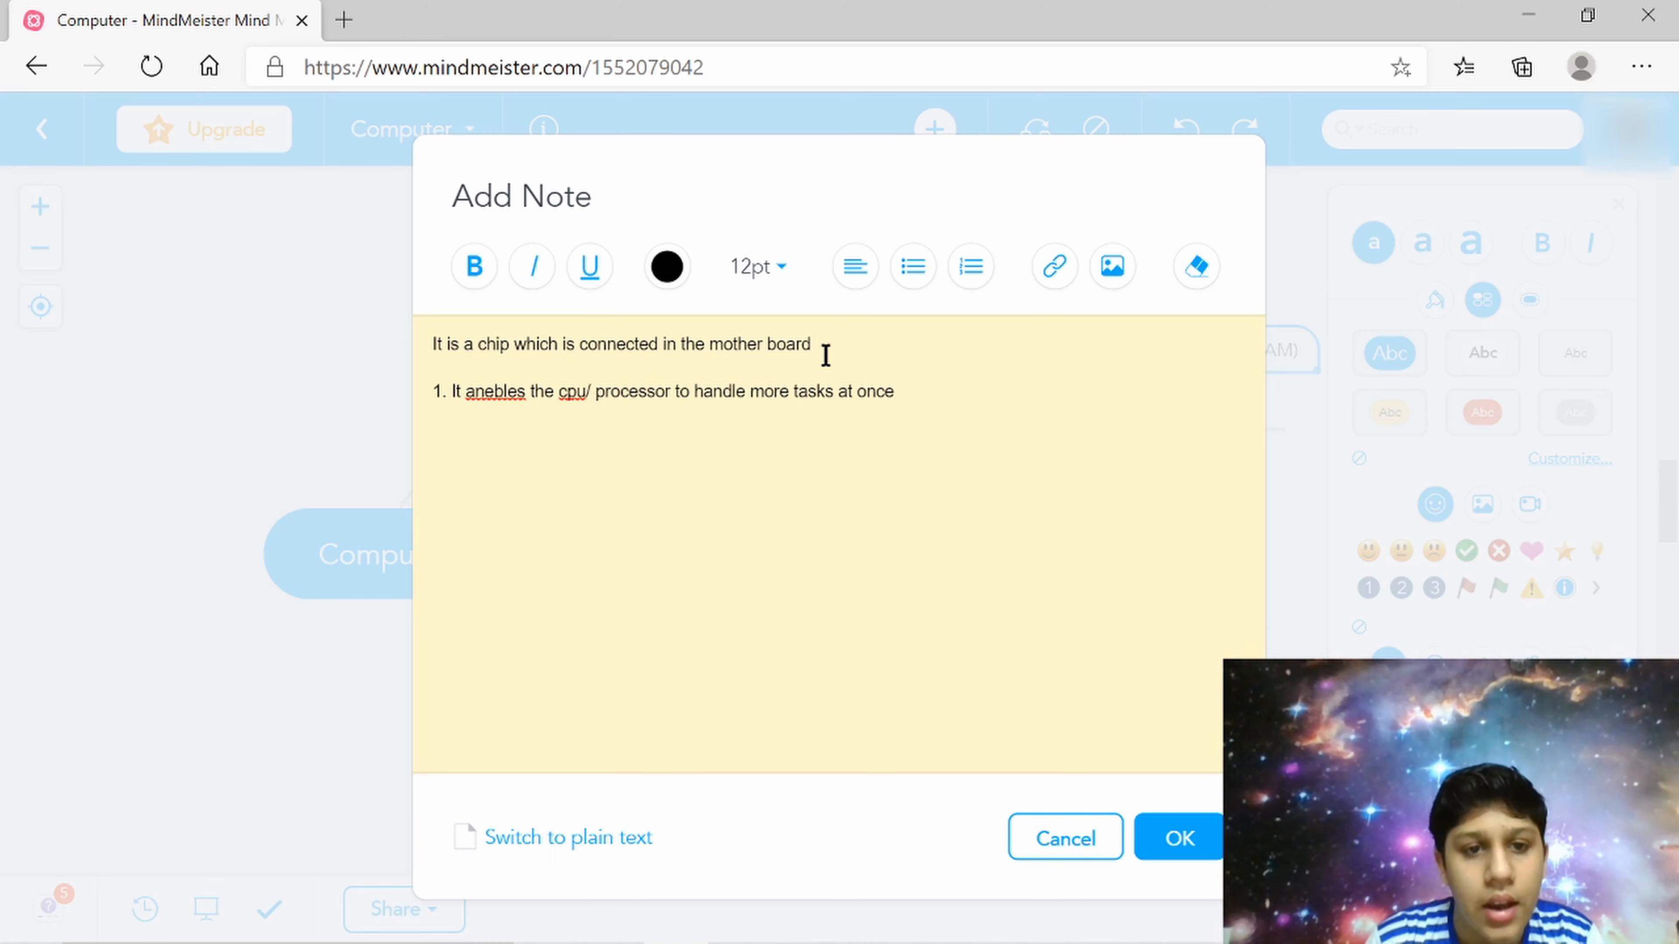
Correct the spelling in the note's numbered line, replacing "anebles" with "enables" and "cpu" with "CPU"
right_click(510, 392)
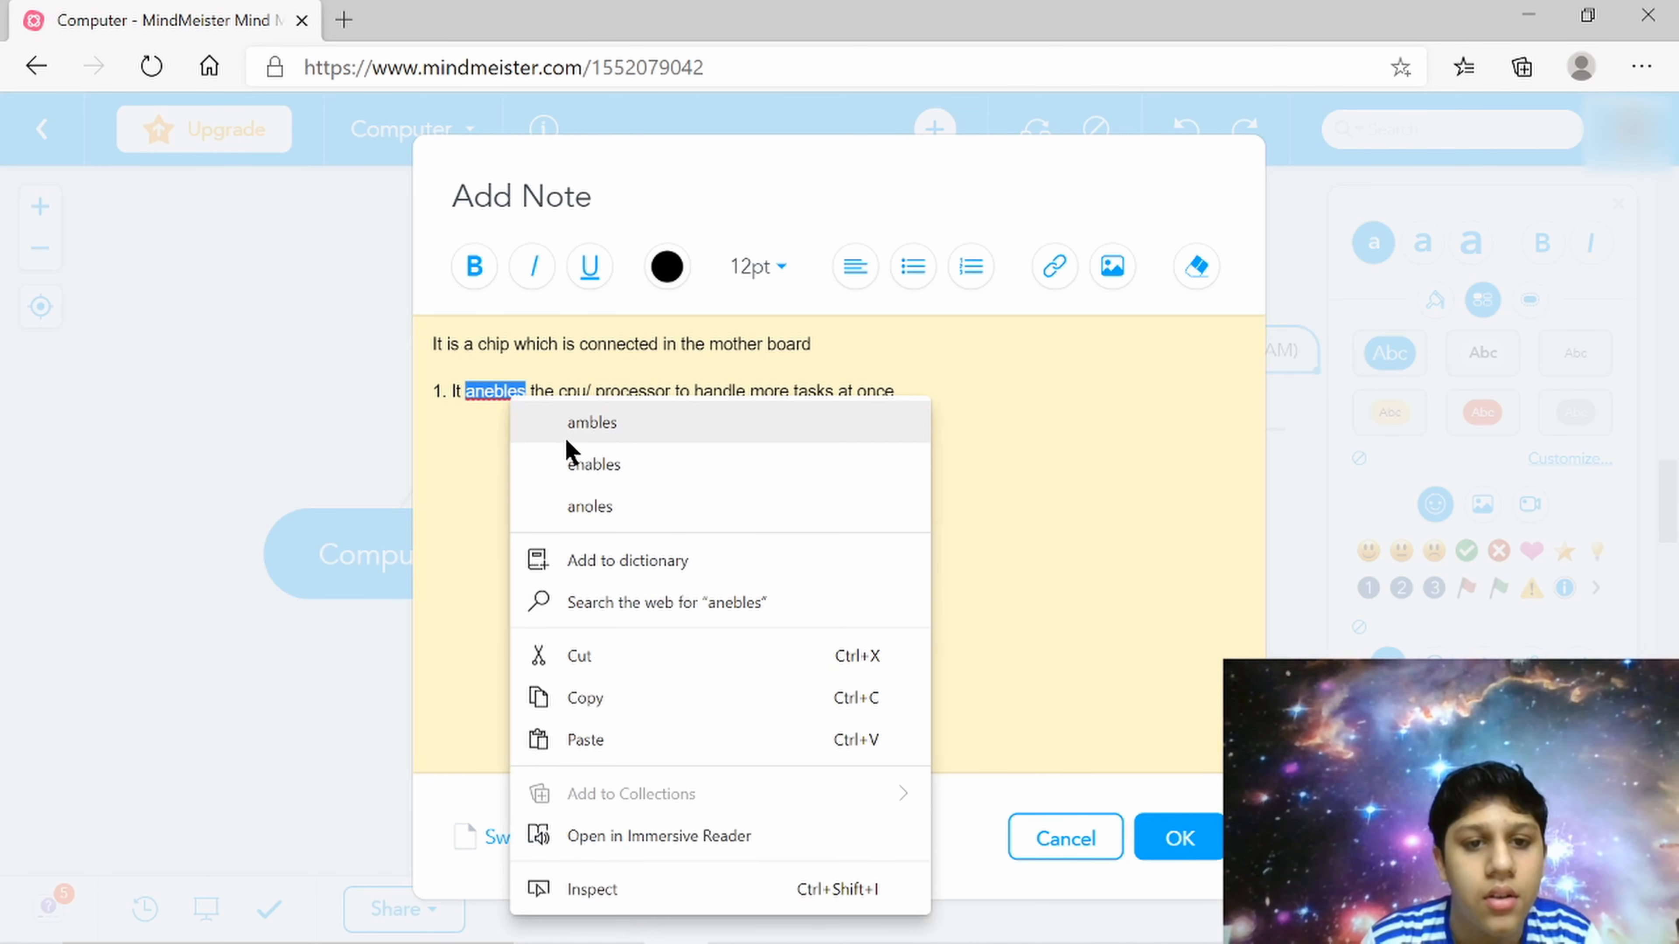
left_click(631, 464)
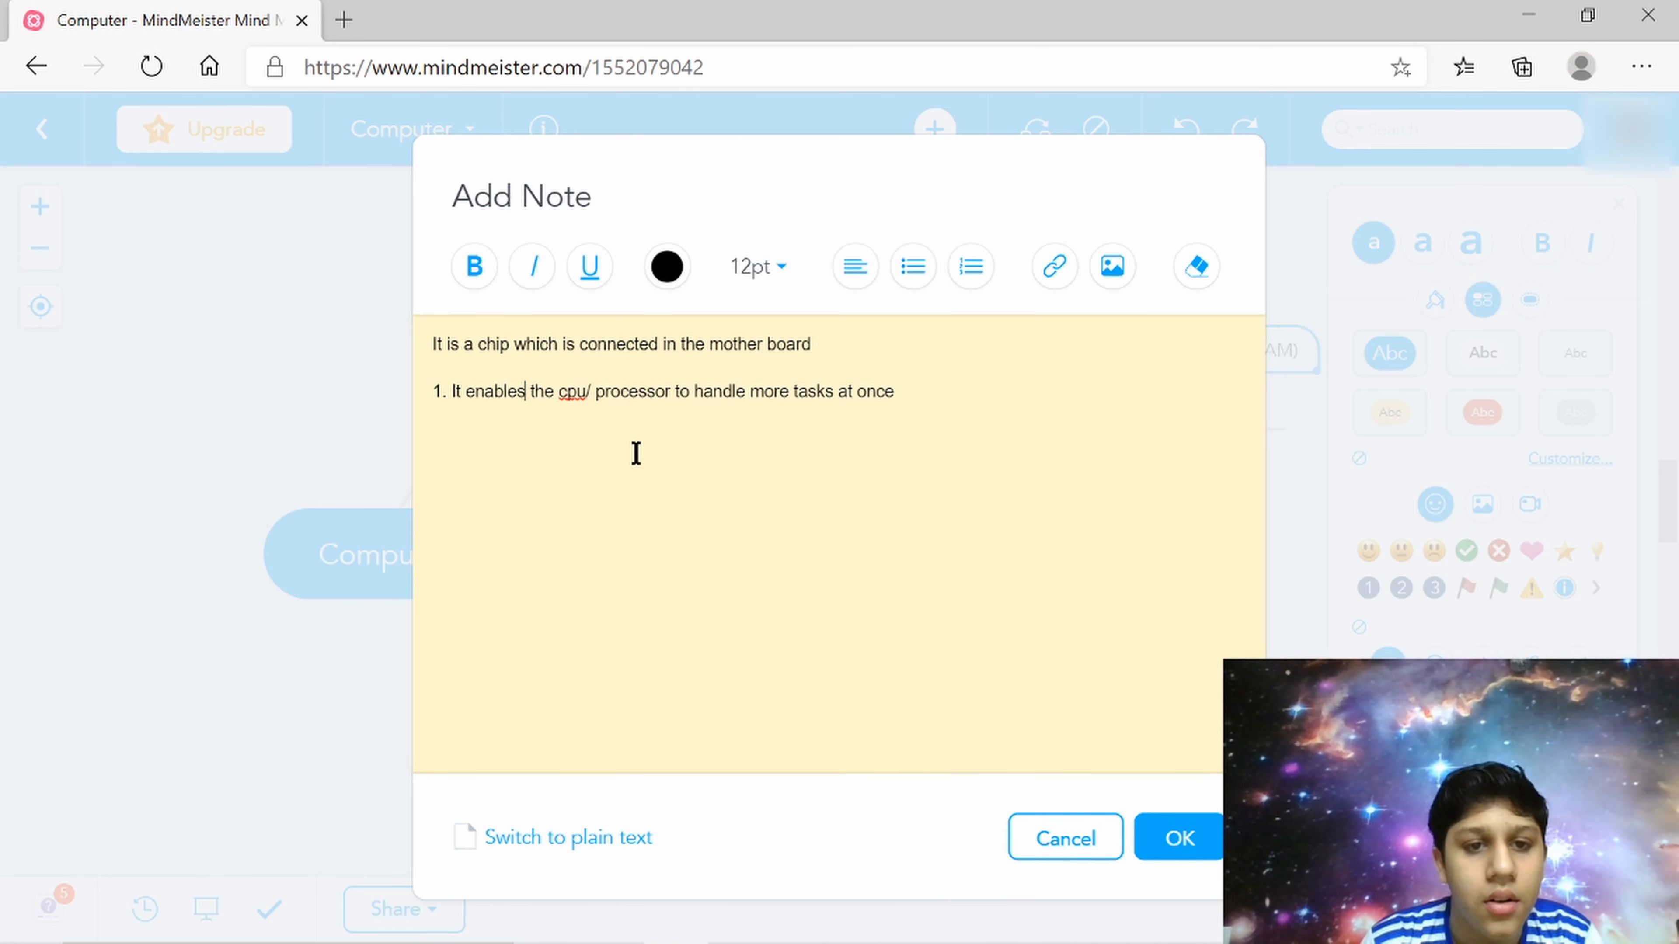
right_click(570, 409)
left_click(622, 479)
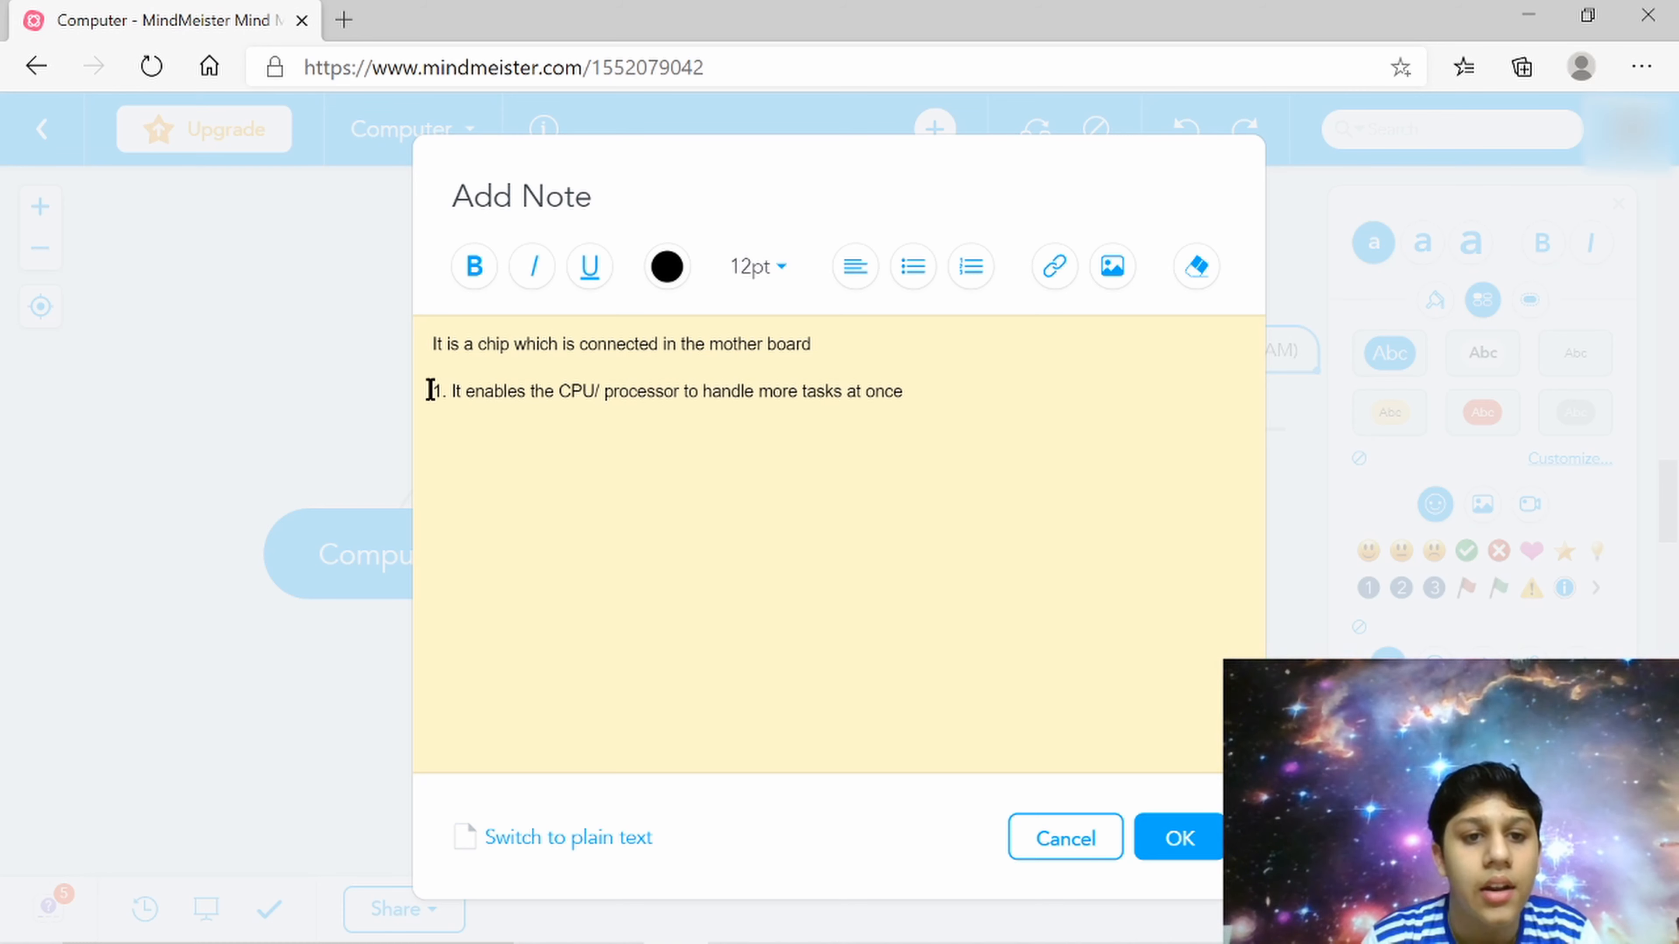
Make the whole numbered line about the CPU/ processor bold in the note
left_click_drag(430, 391, 954, 388)
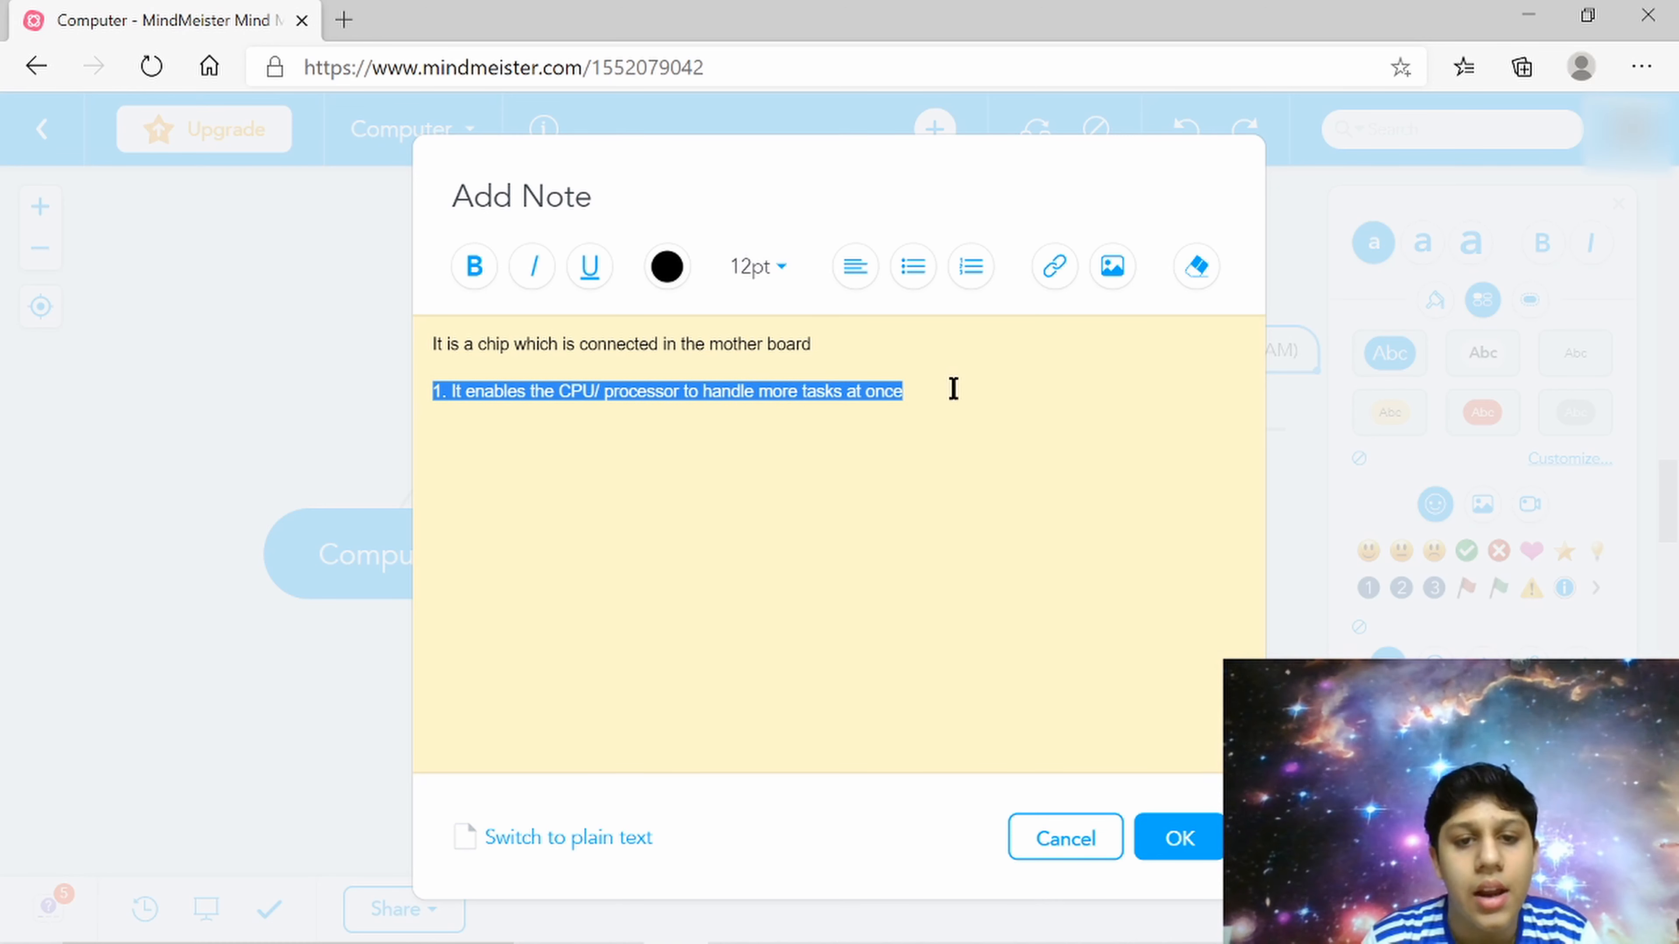
left_click(474, 267)
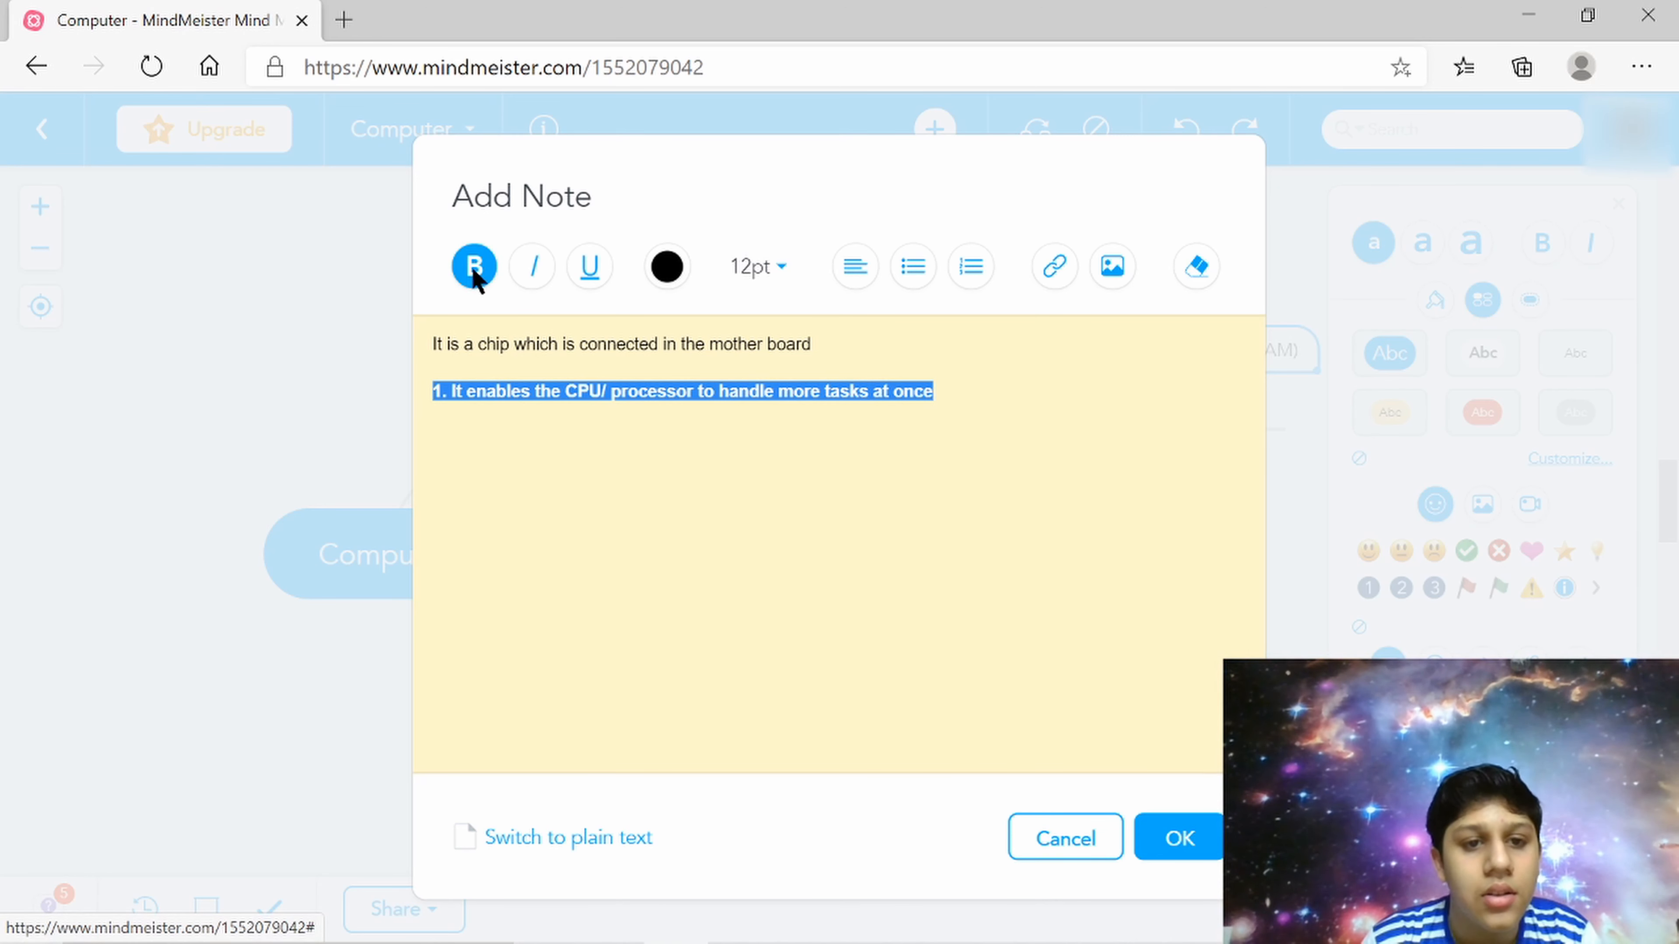
left_click(482, 272)
left_click(487, 276)
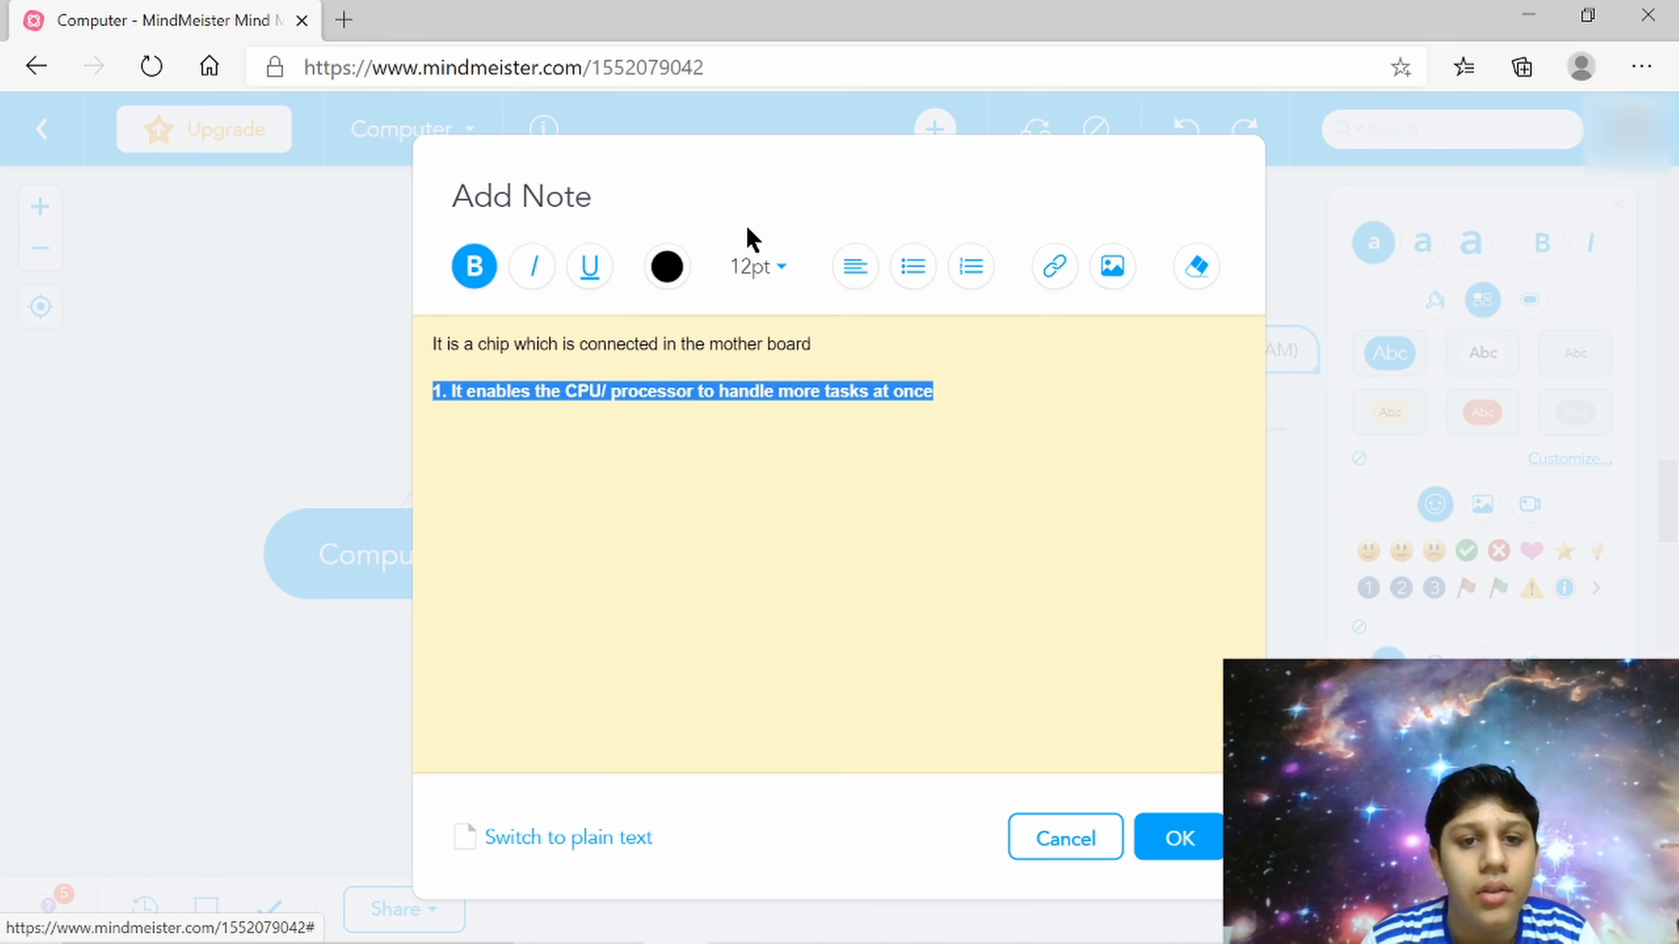
Set the text colour of the bold CPU/ processor line in the note to white
left_click(666, 266)
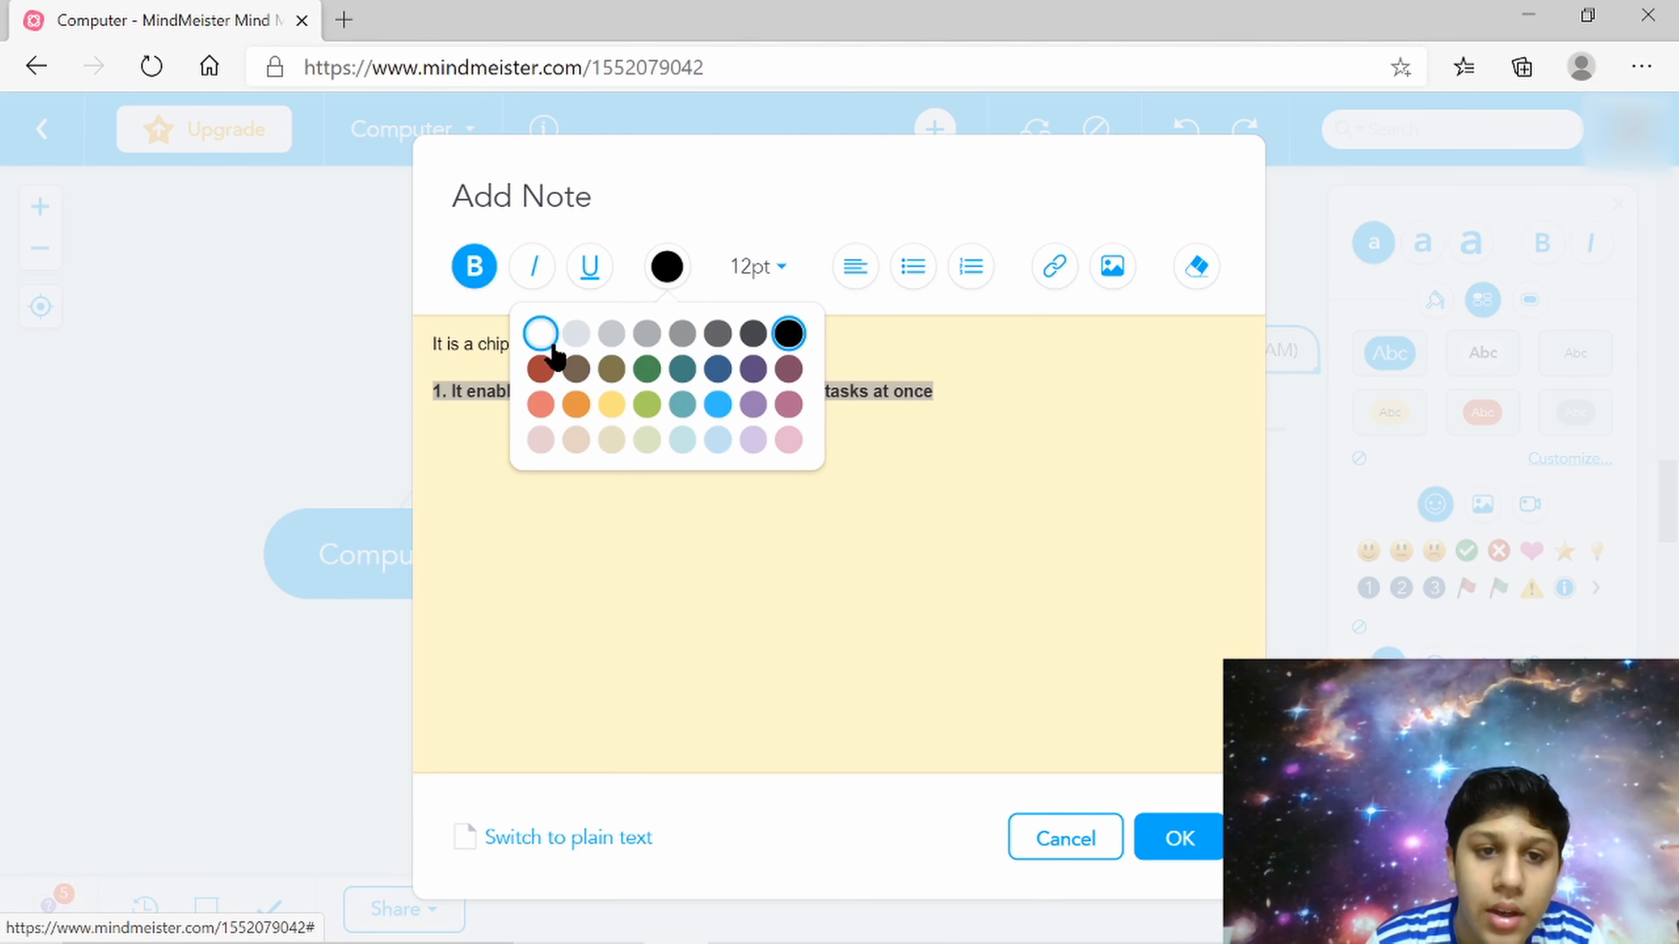
left_click(542, 336)
left_click(626, 405)
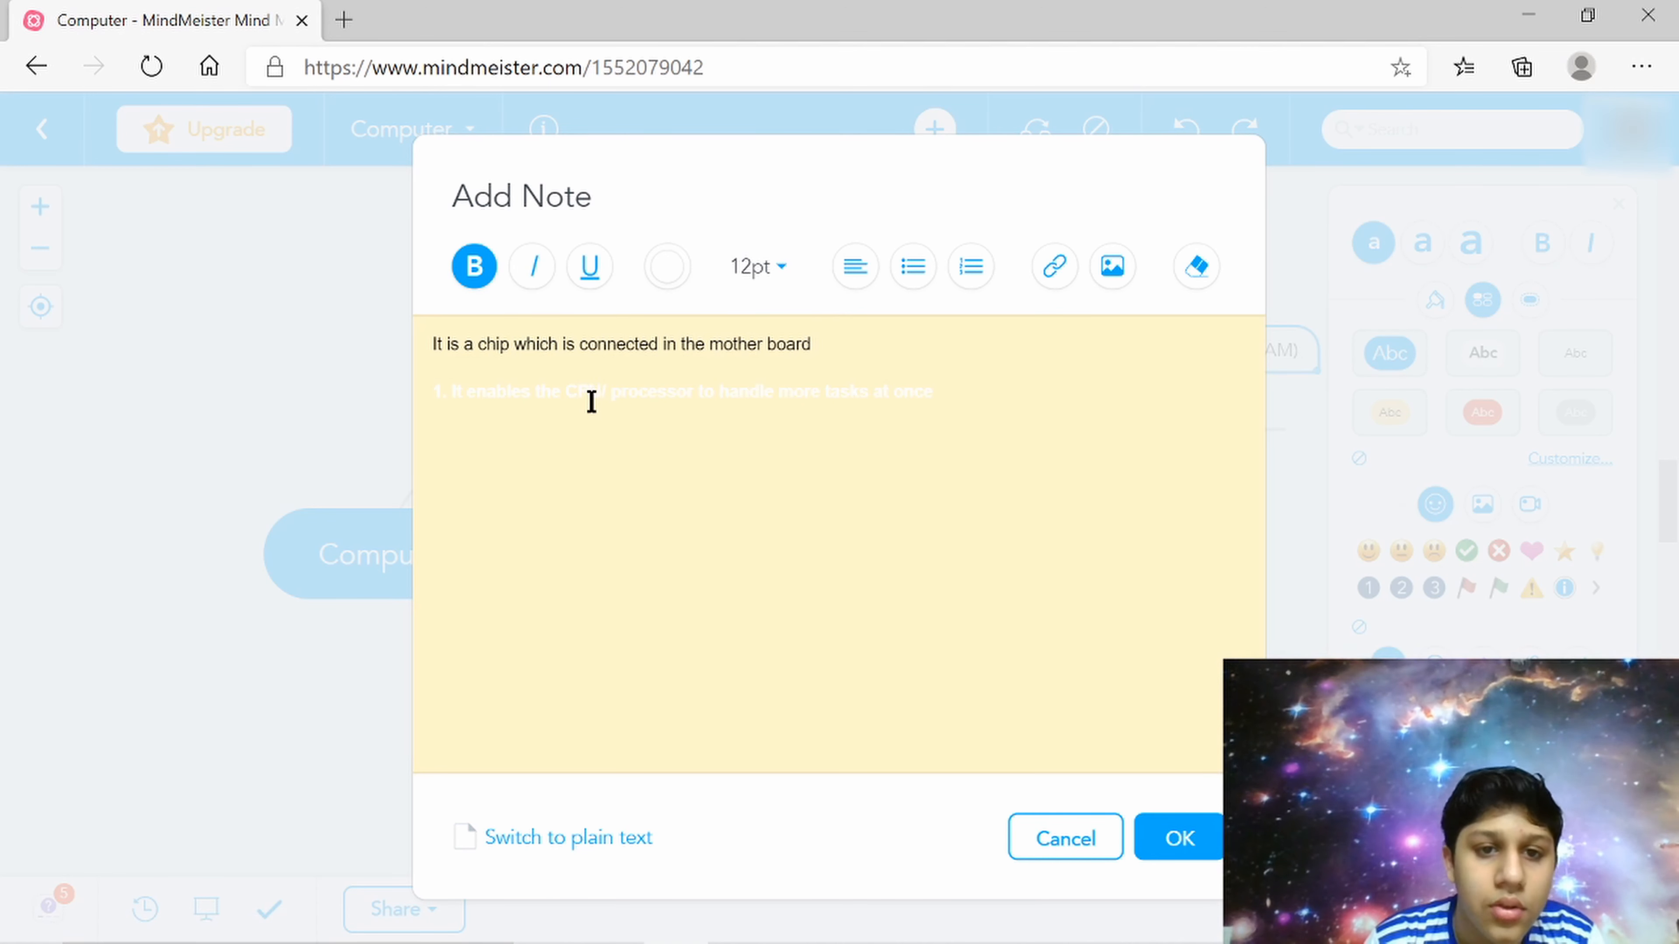
left_click_drag(590, 397, 639, 396)
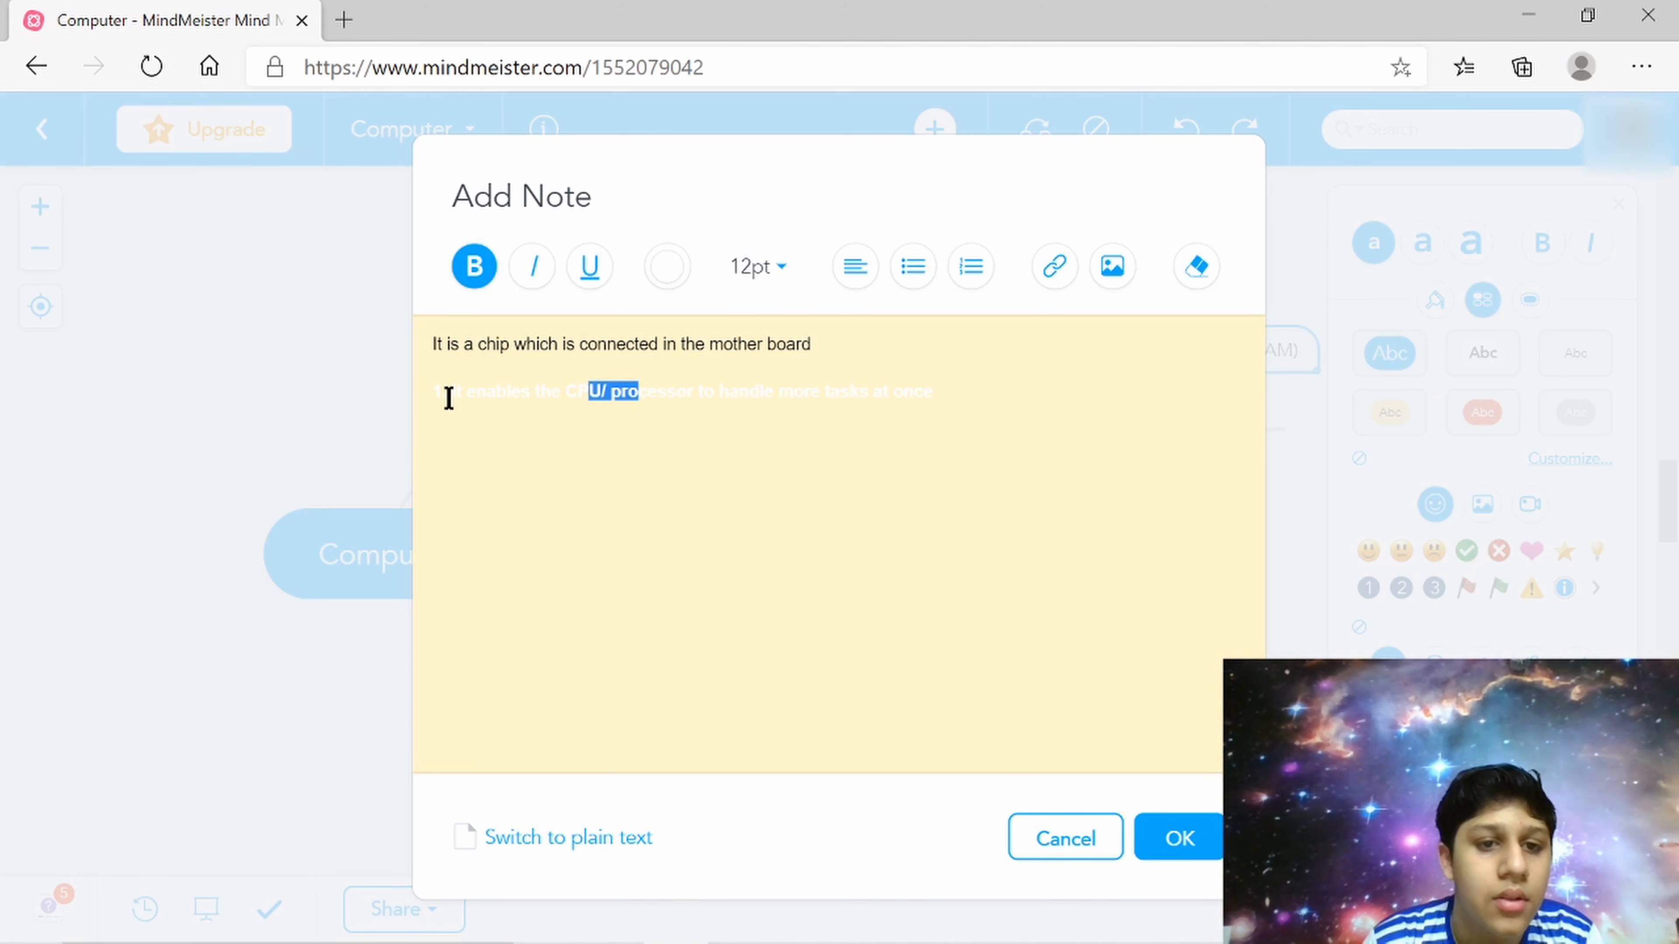
left_click(480, 465)
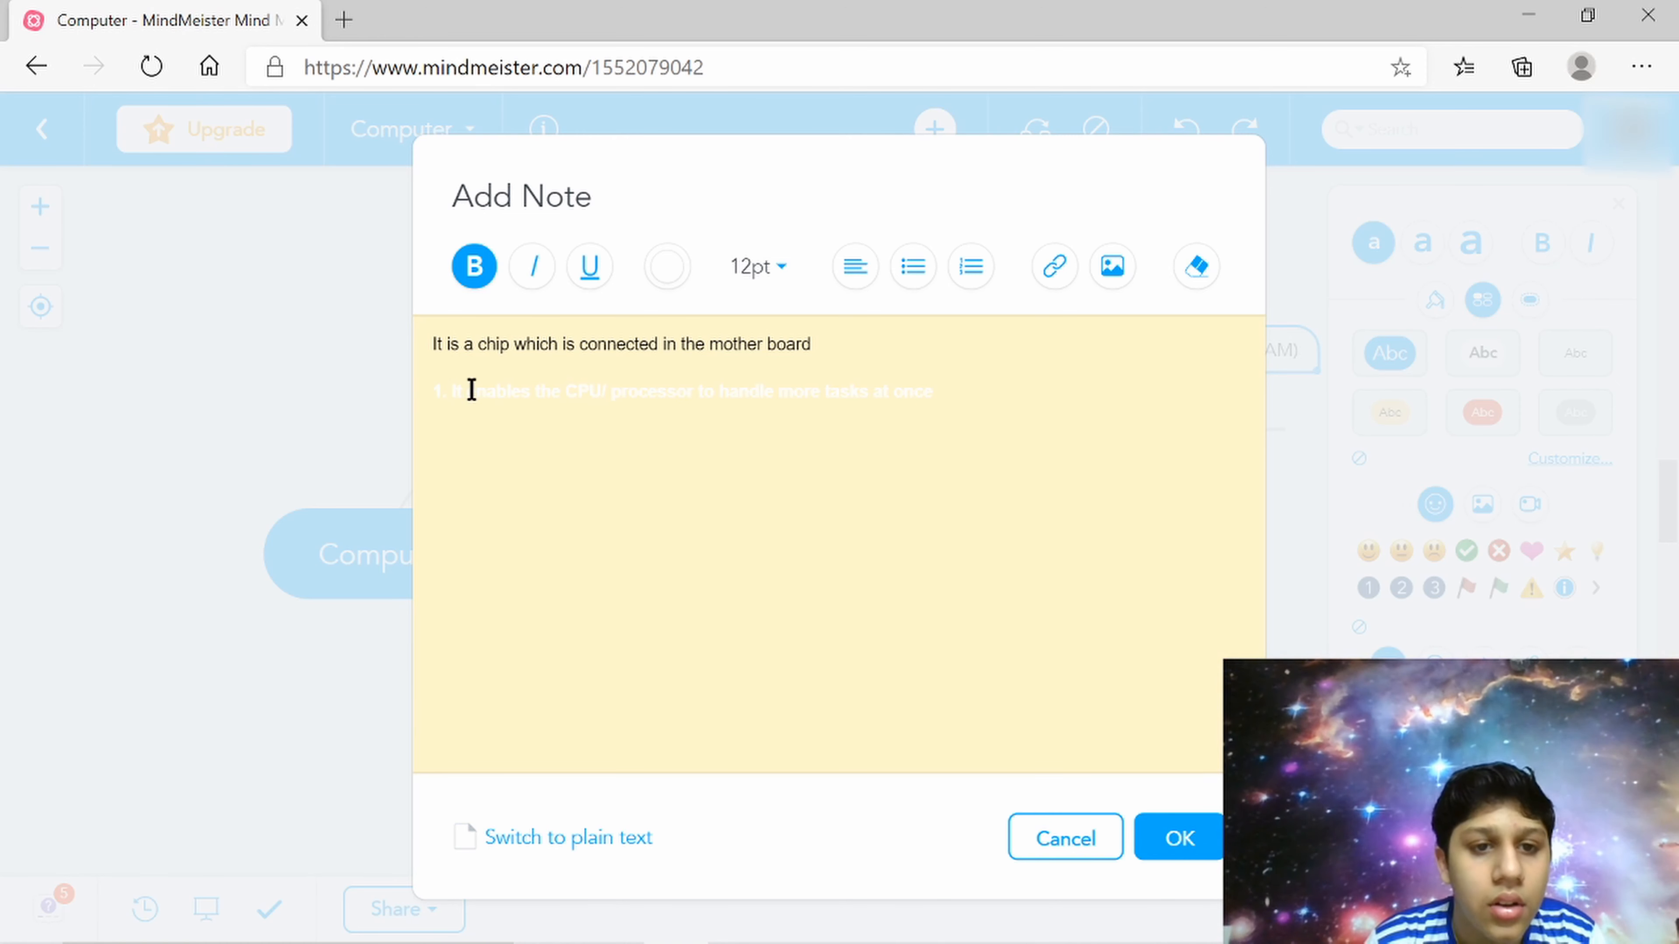
Set the font size of the whole white CPU/ processor line to 18pt
left_click_drag(496, 390, 424, 390)
left_click(940, 392)
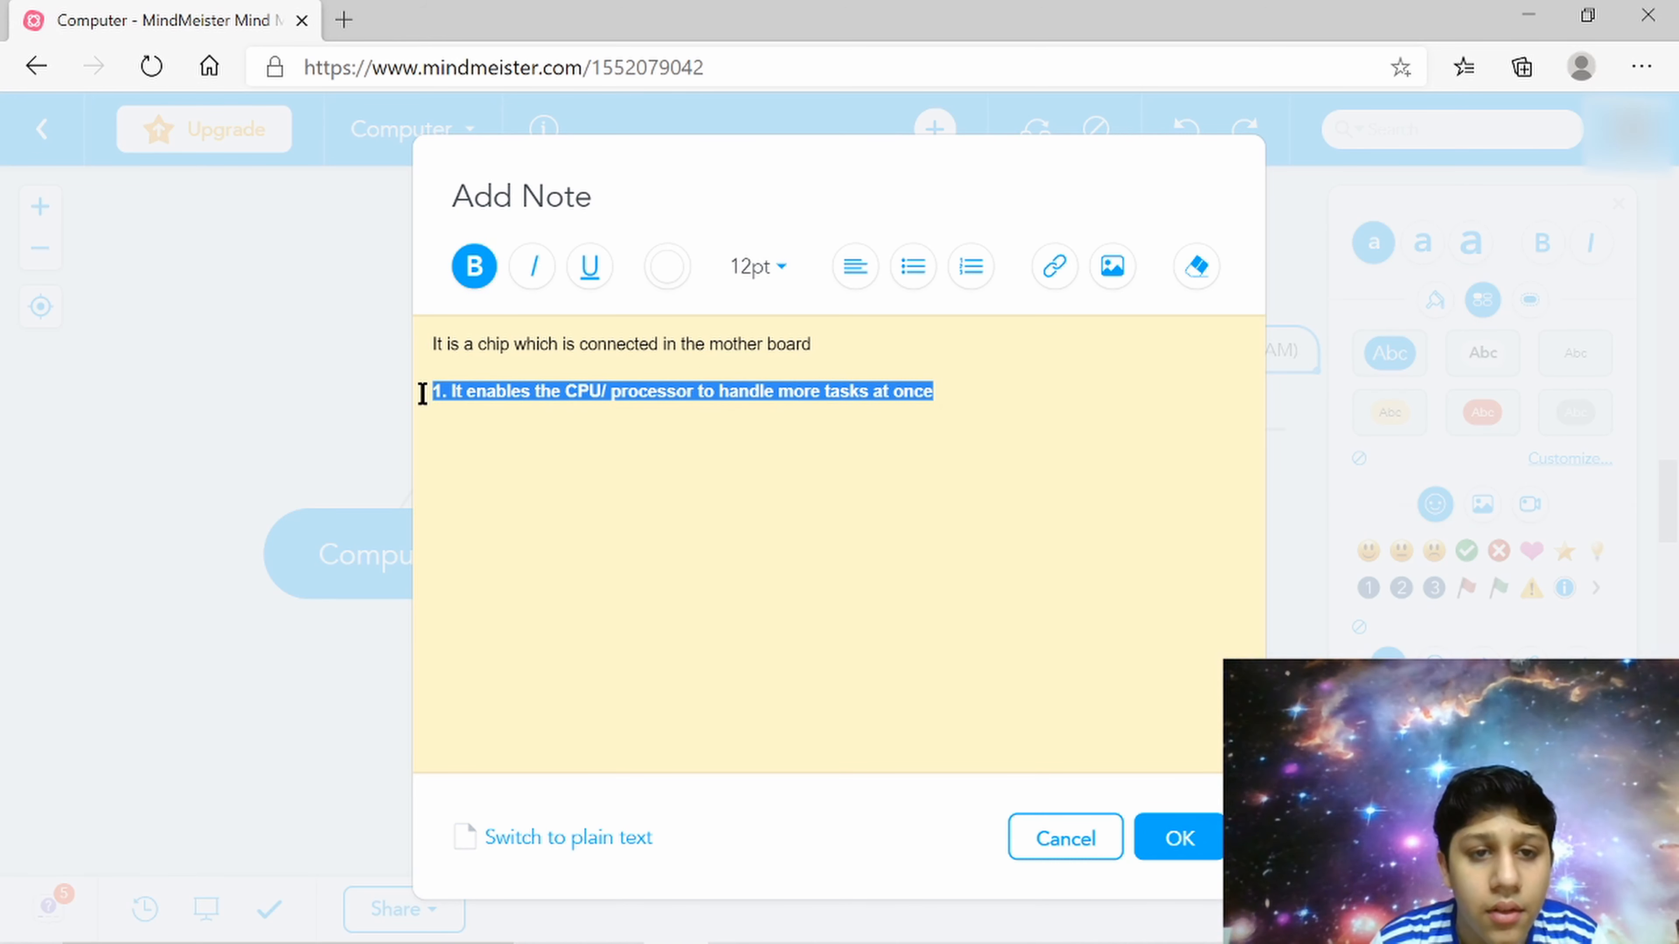
left_click(757, 268)
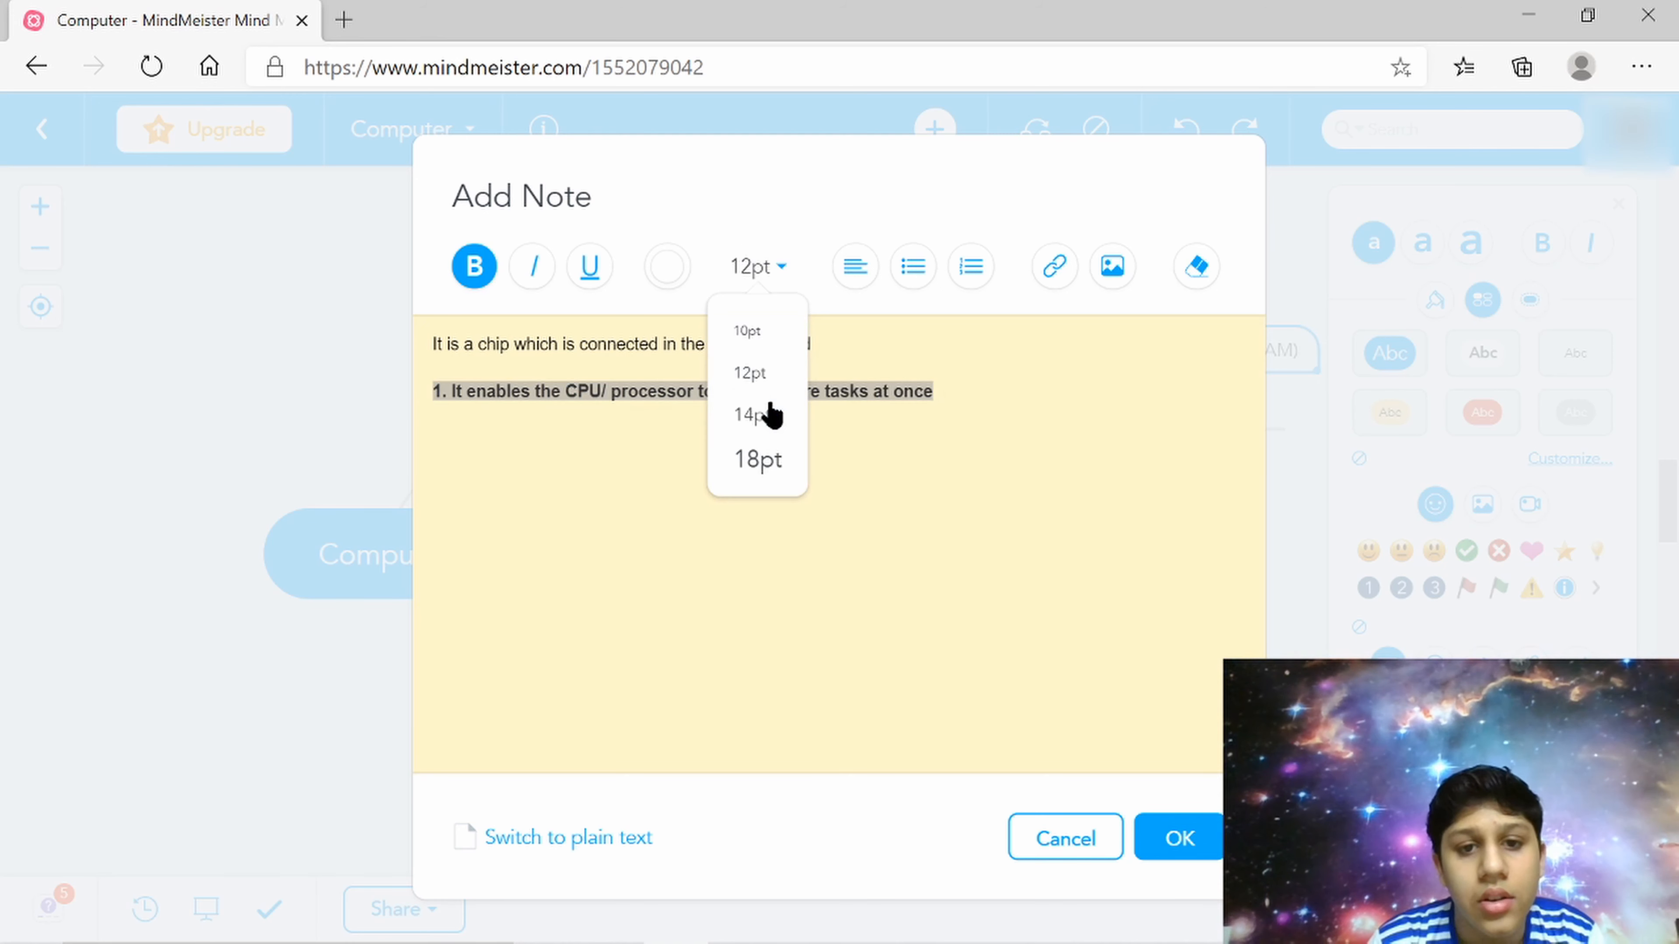
left_click(757, 466)
Try the bulleted and numbered list formats on the CPU/ processor line
left_click(852, 272)
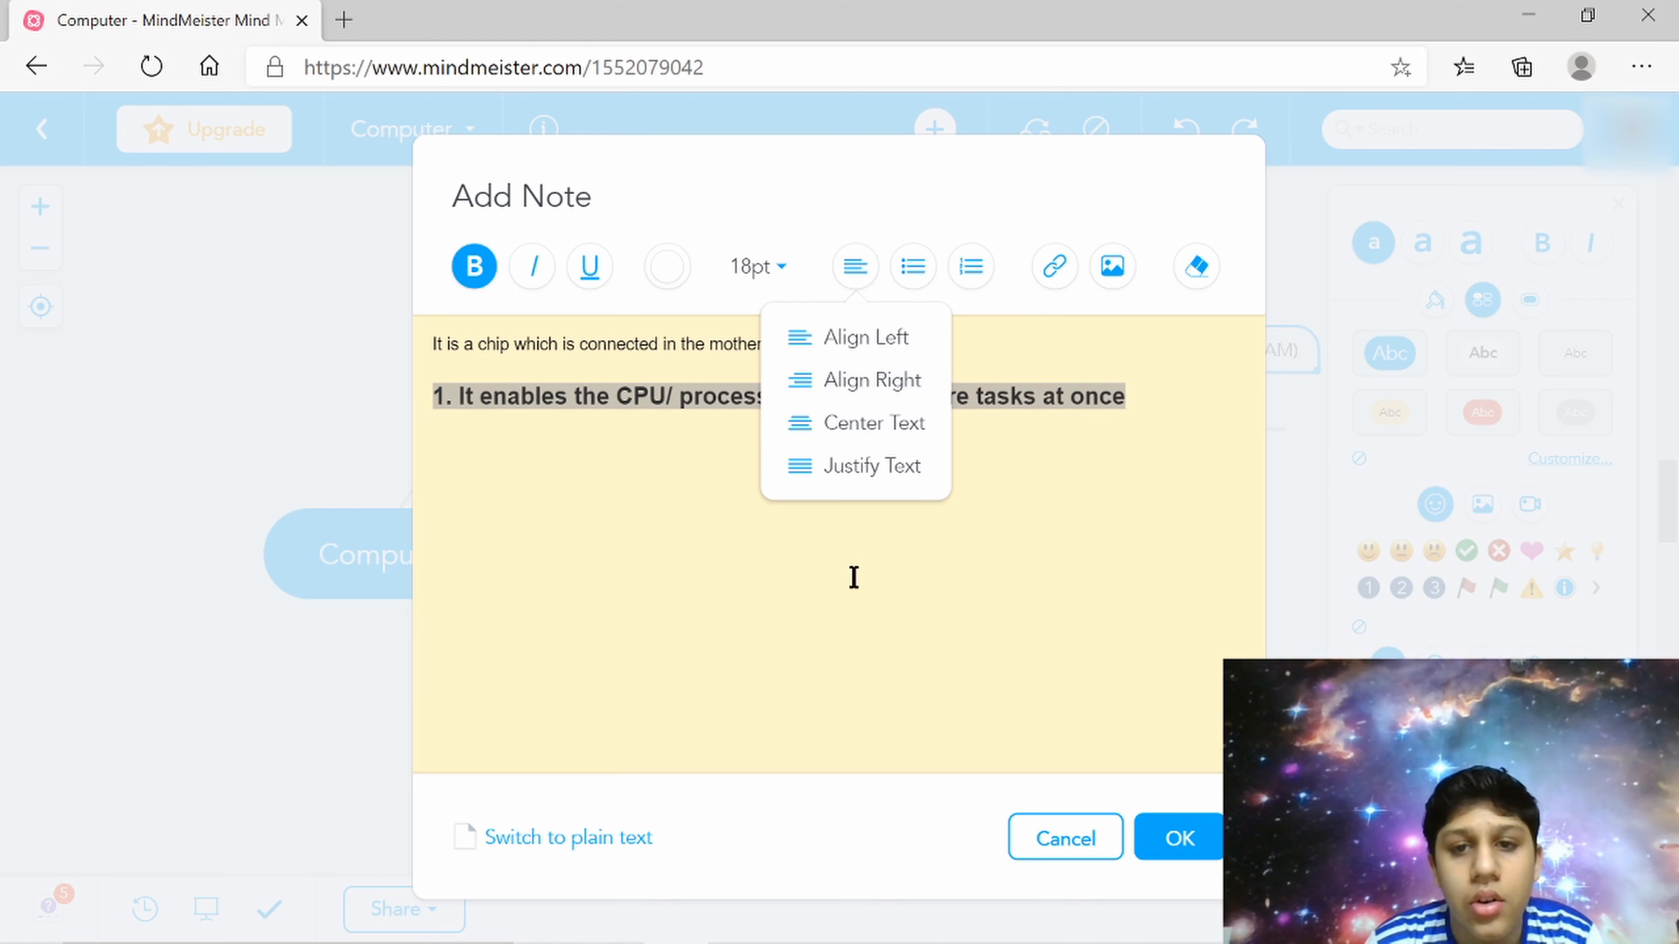
left_click(934, 254)
left_click(929, 274)
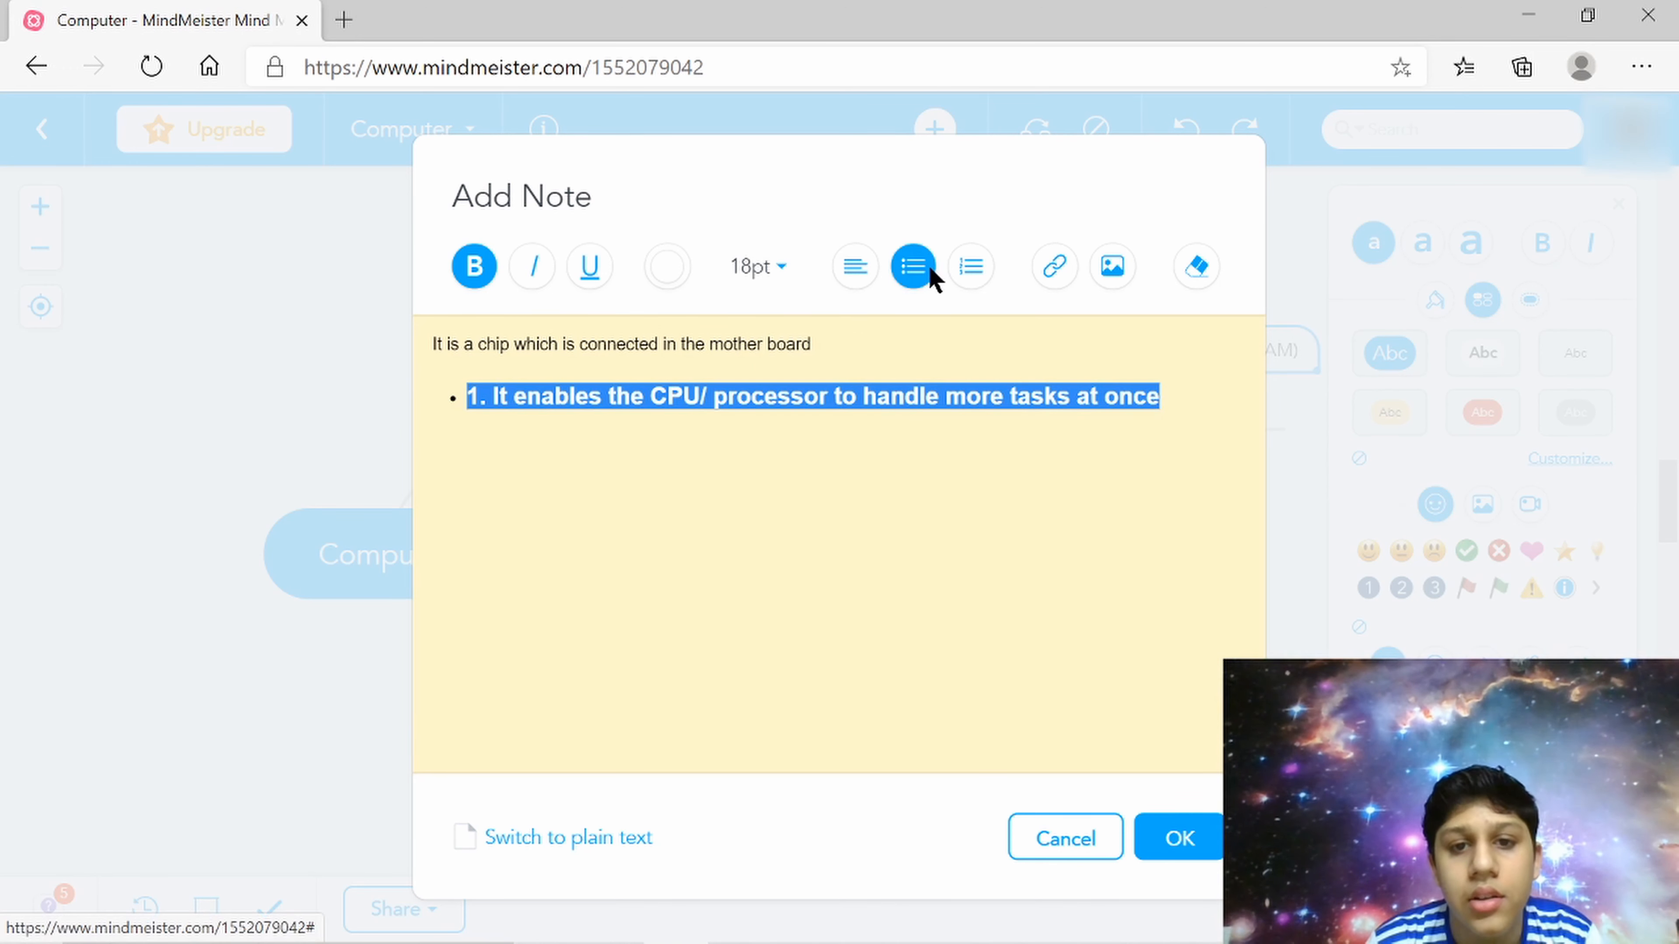
left_click(956, 276)
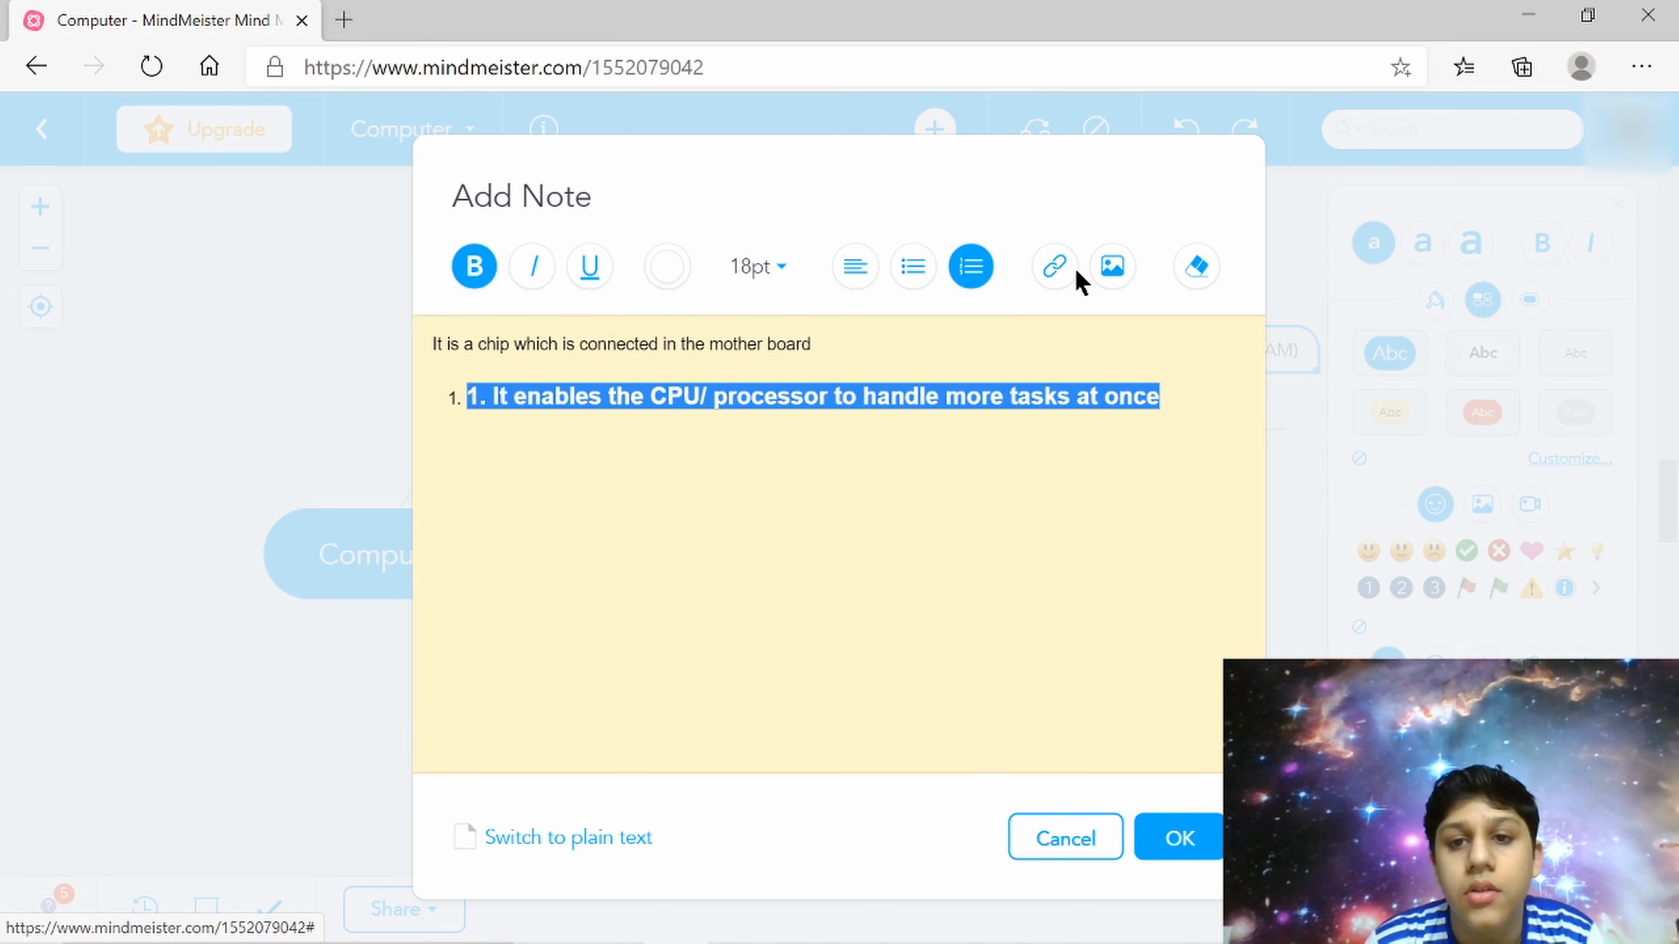
Remove the list formatting and the typed "1." from the CPU/ processor line, keeping it below the first sentence, and save the note
left_click(466, 411)
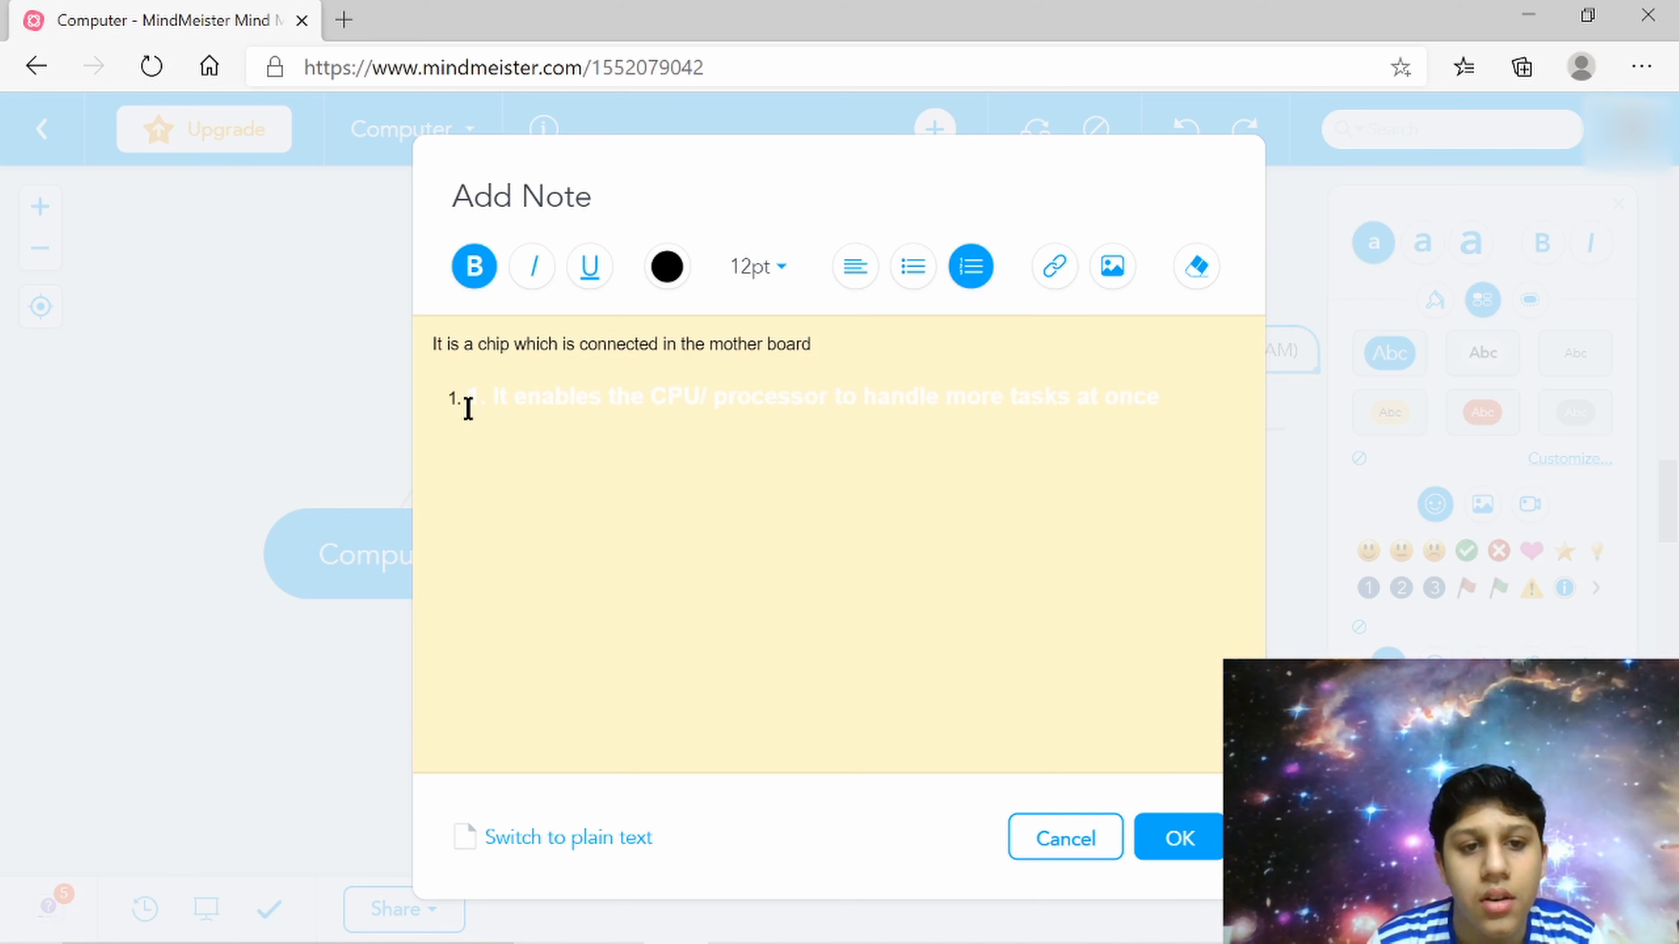
key("BackSpace")
key("BackSpace")
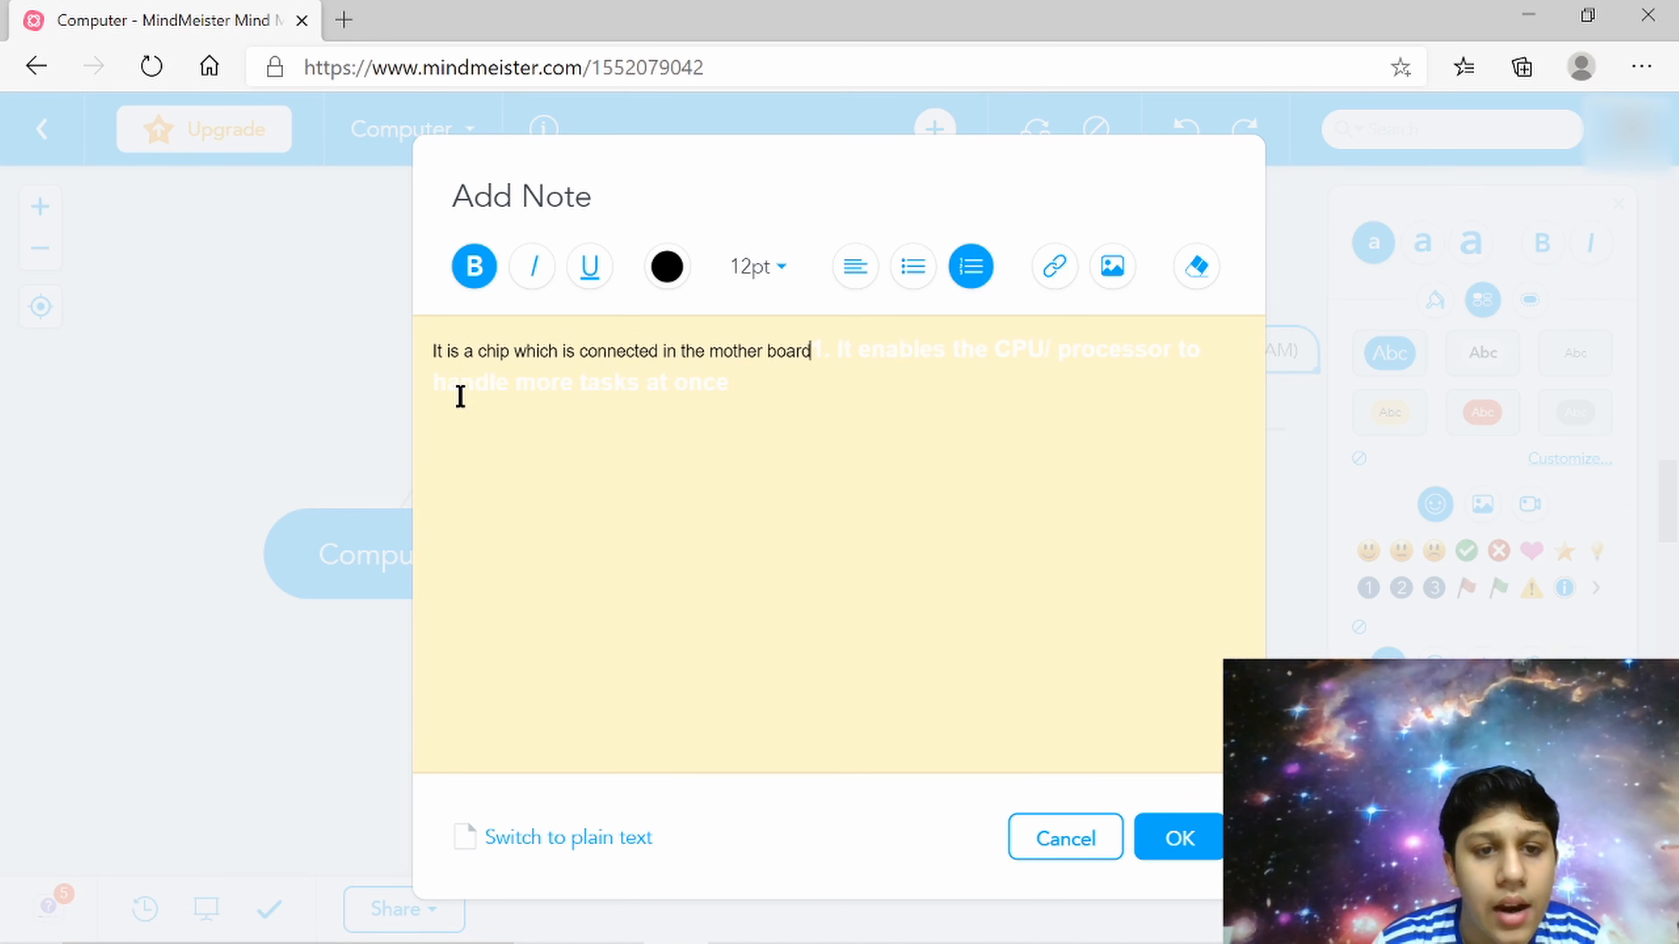
key("Return")
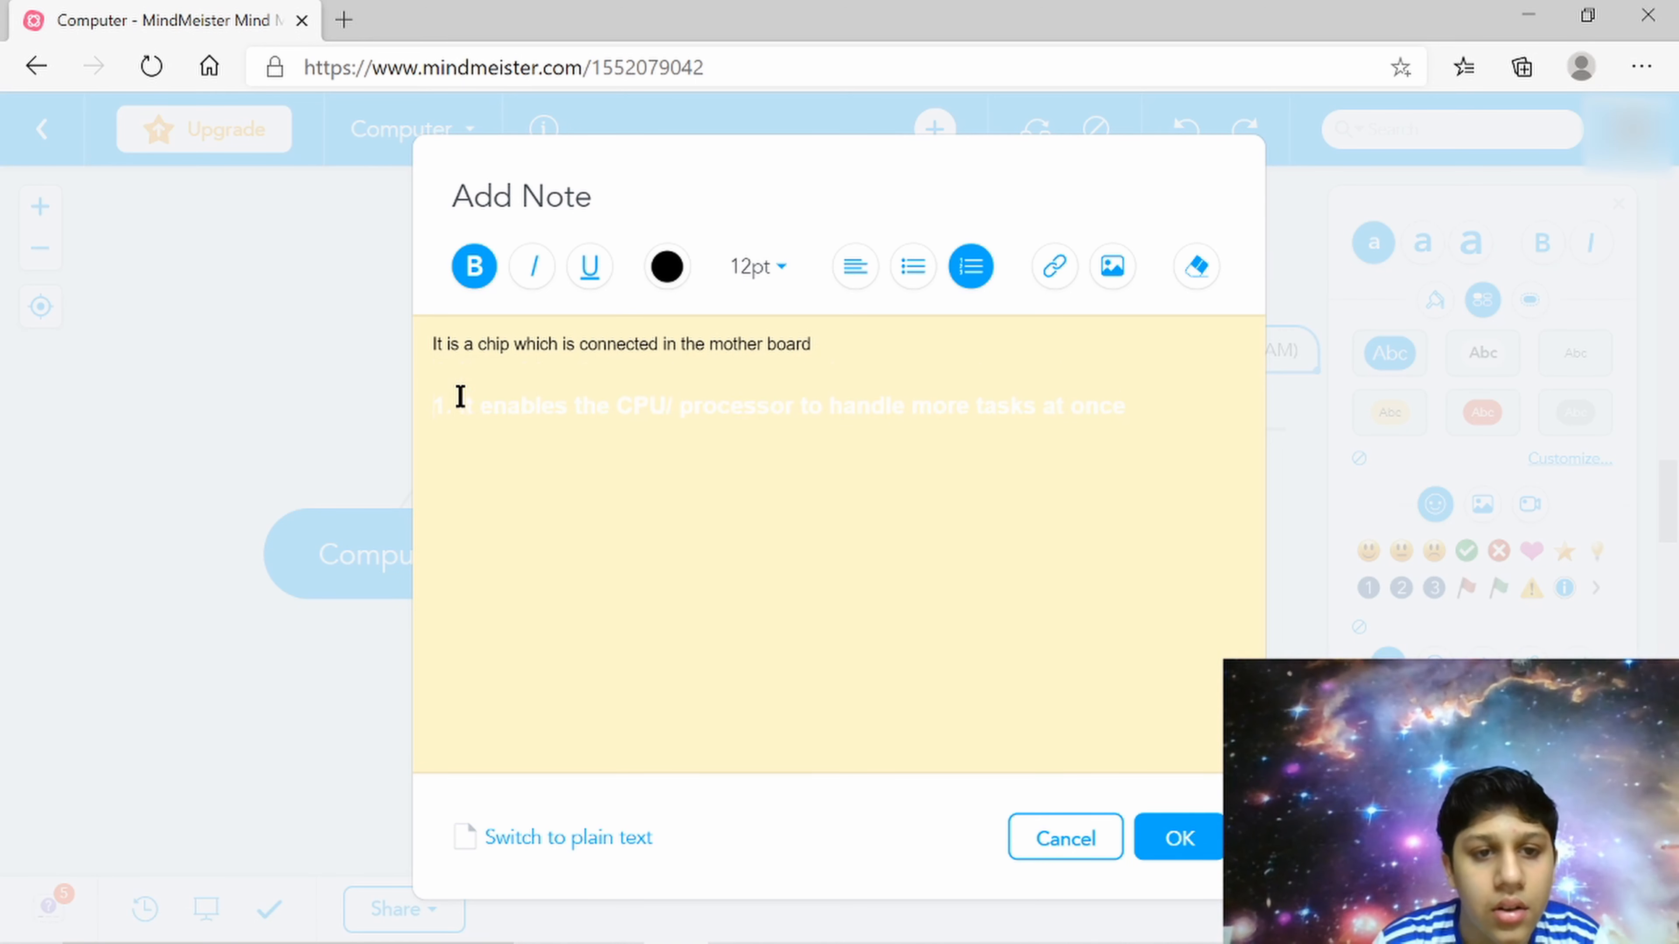
key("BackSpace")
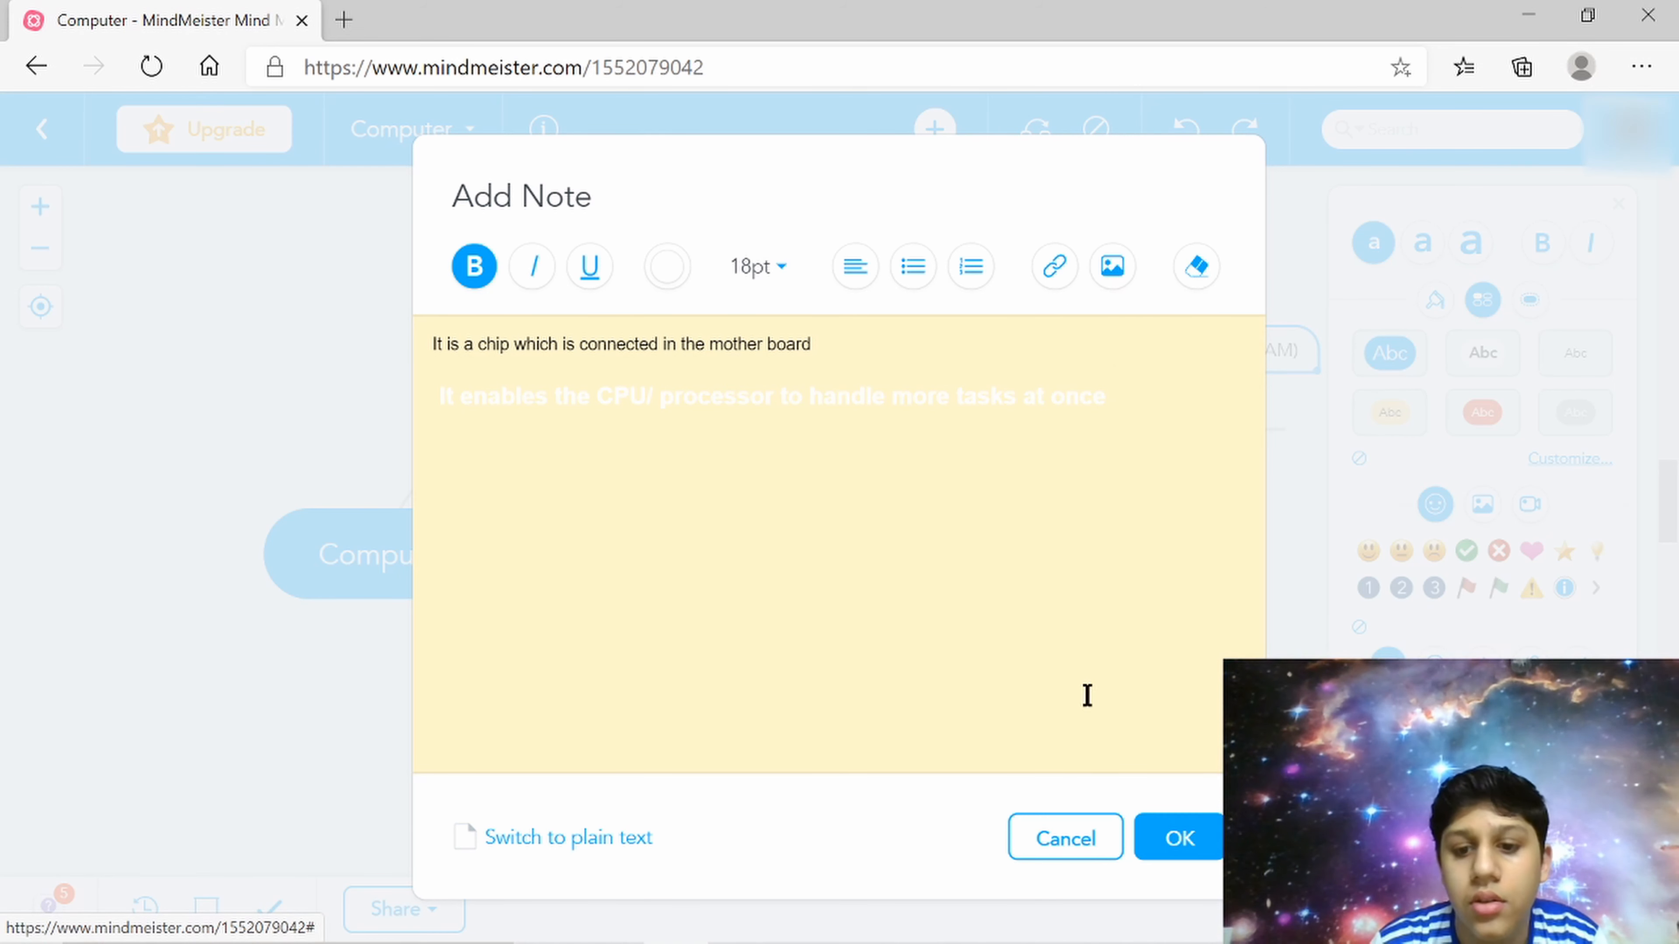
left_click(1162, 847)
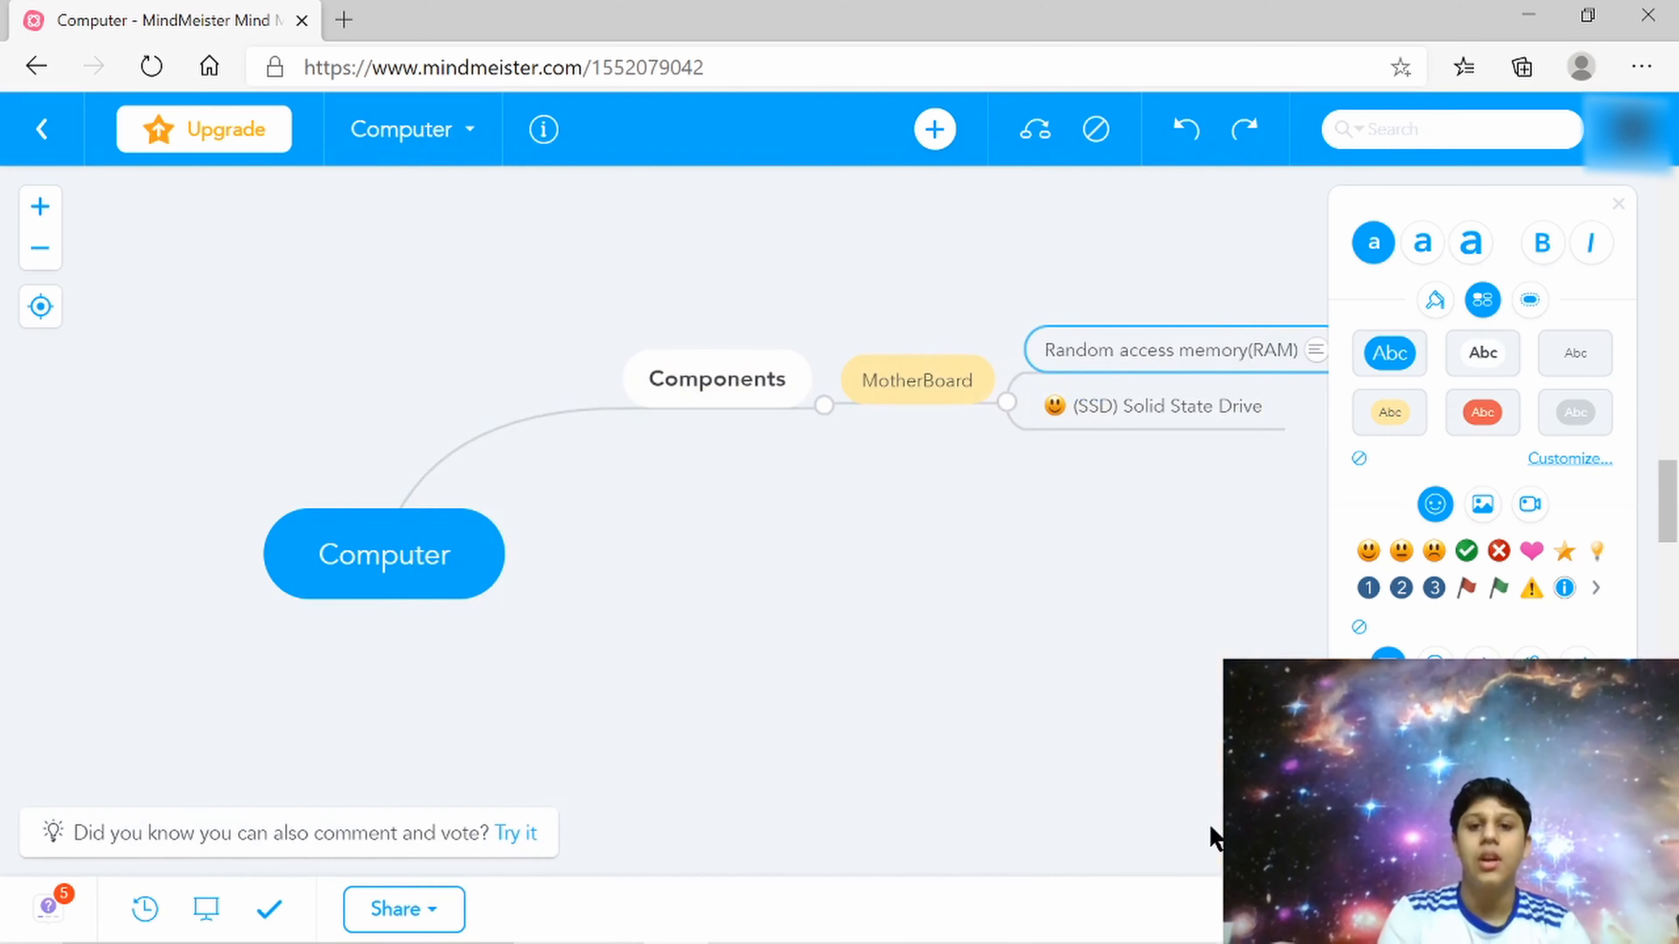
Zoom in and out of the Computer mind map to examine its topics close up and as a whole
scroll(1006, 668, "down", 3)
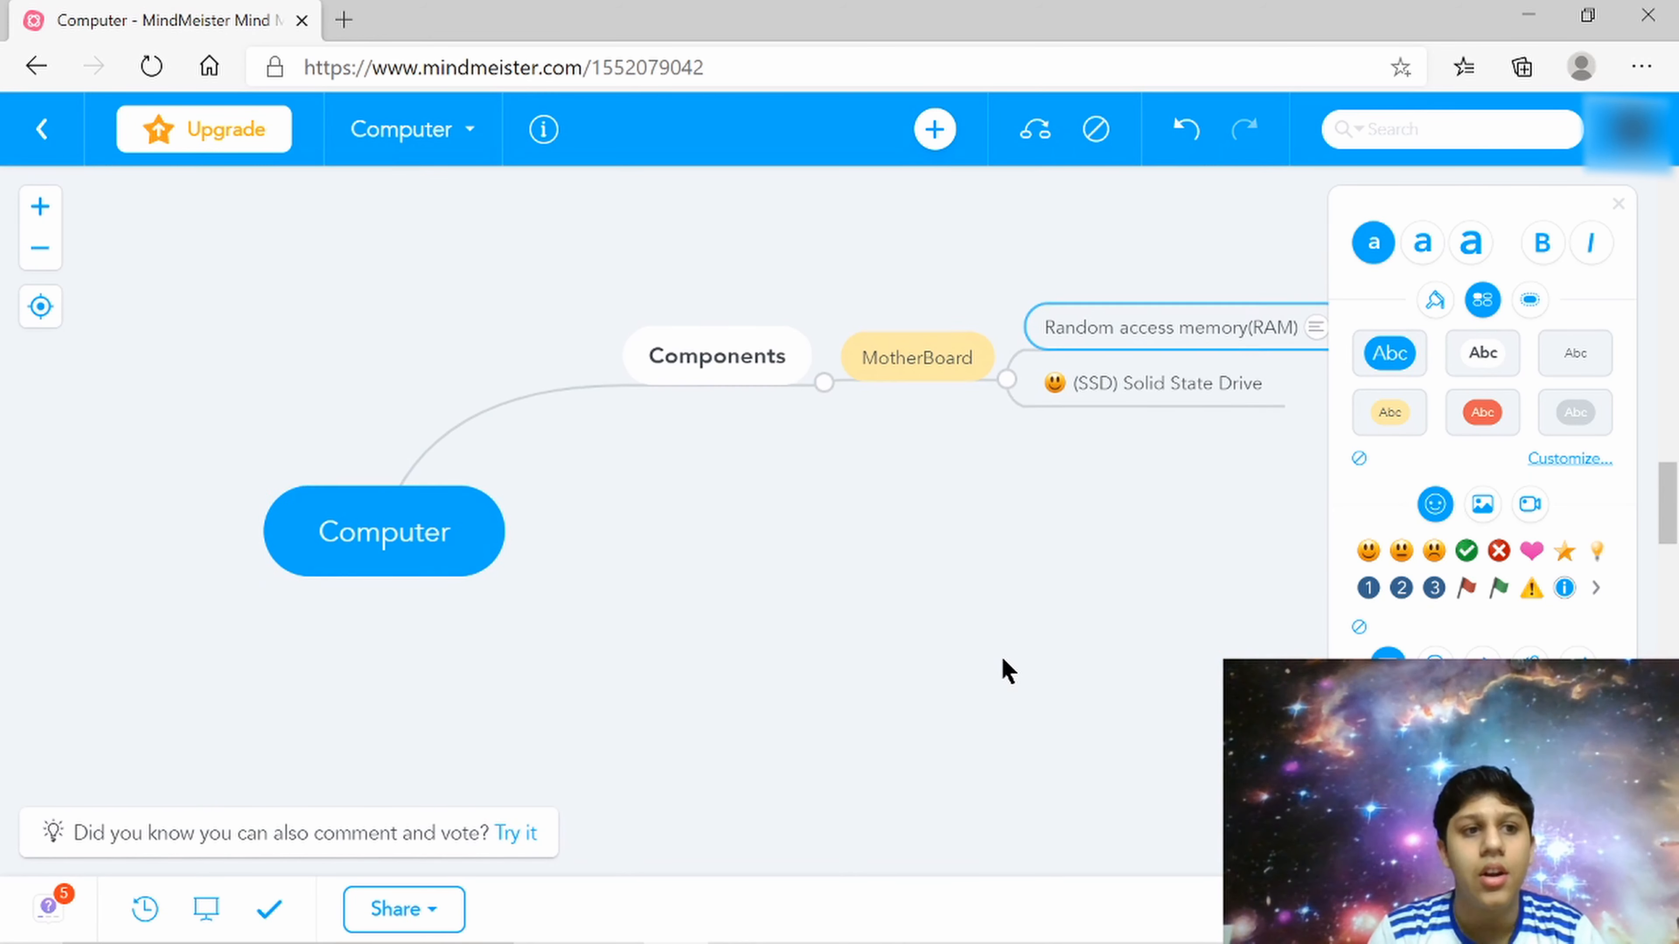
scroll(1006, 668, "up", 4)
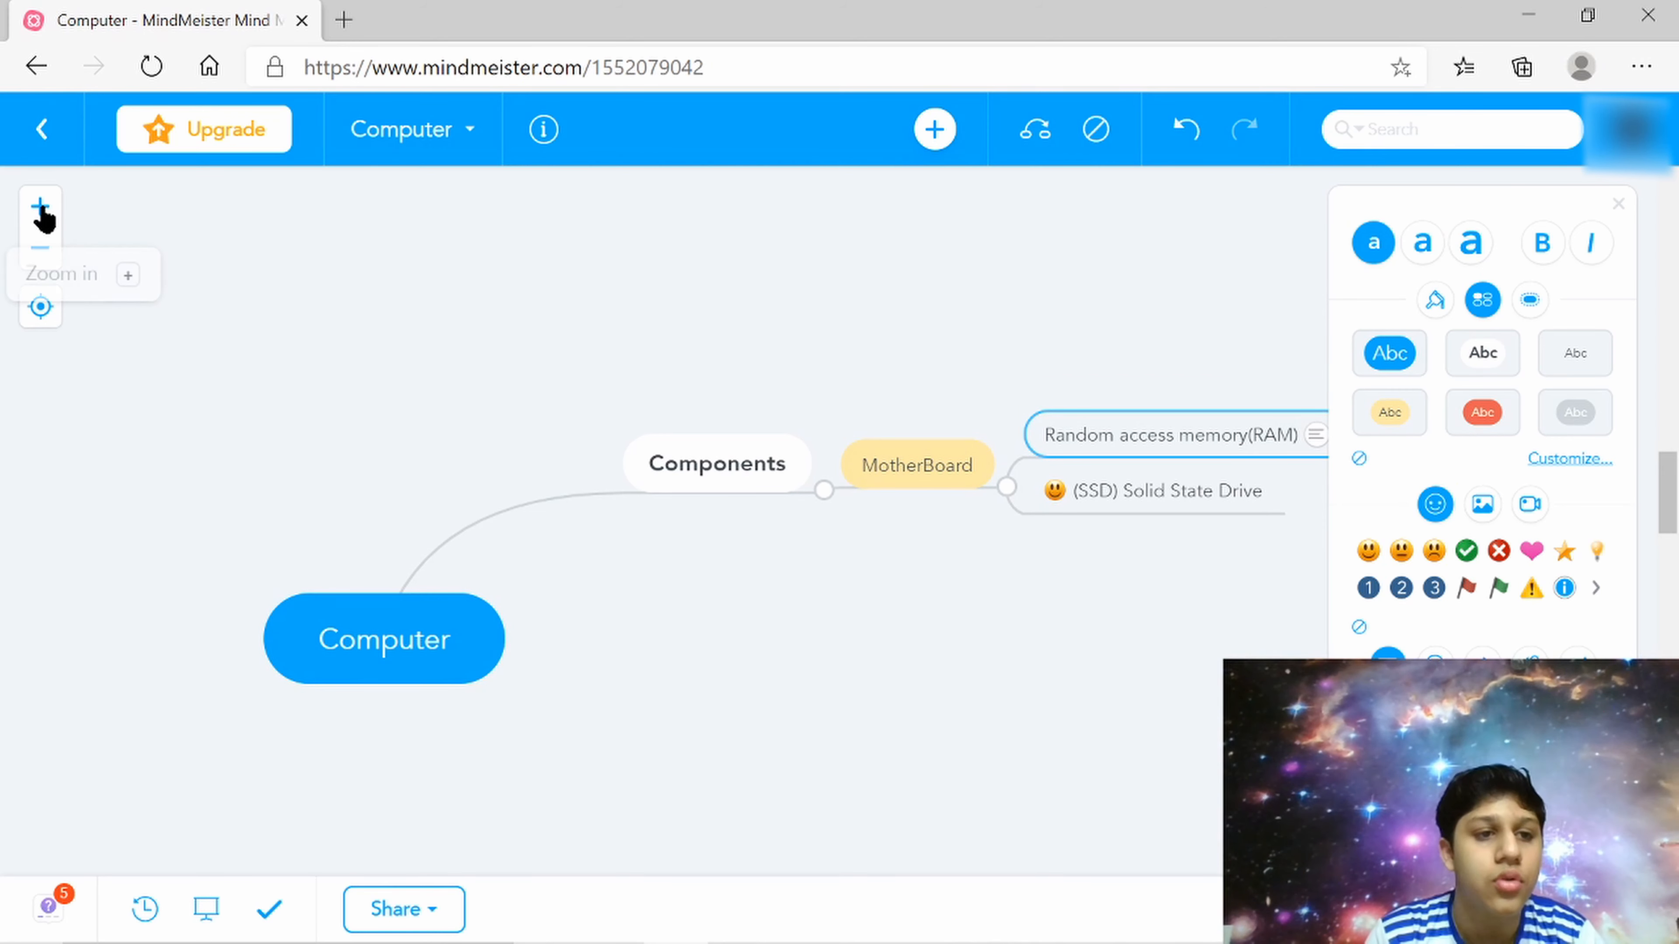
left_click(40, 210)
left_click(40, 210)
left_click(39, 213)
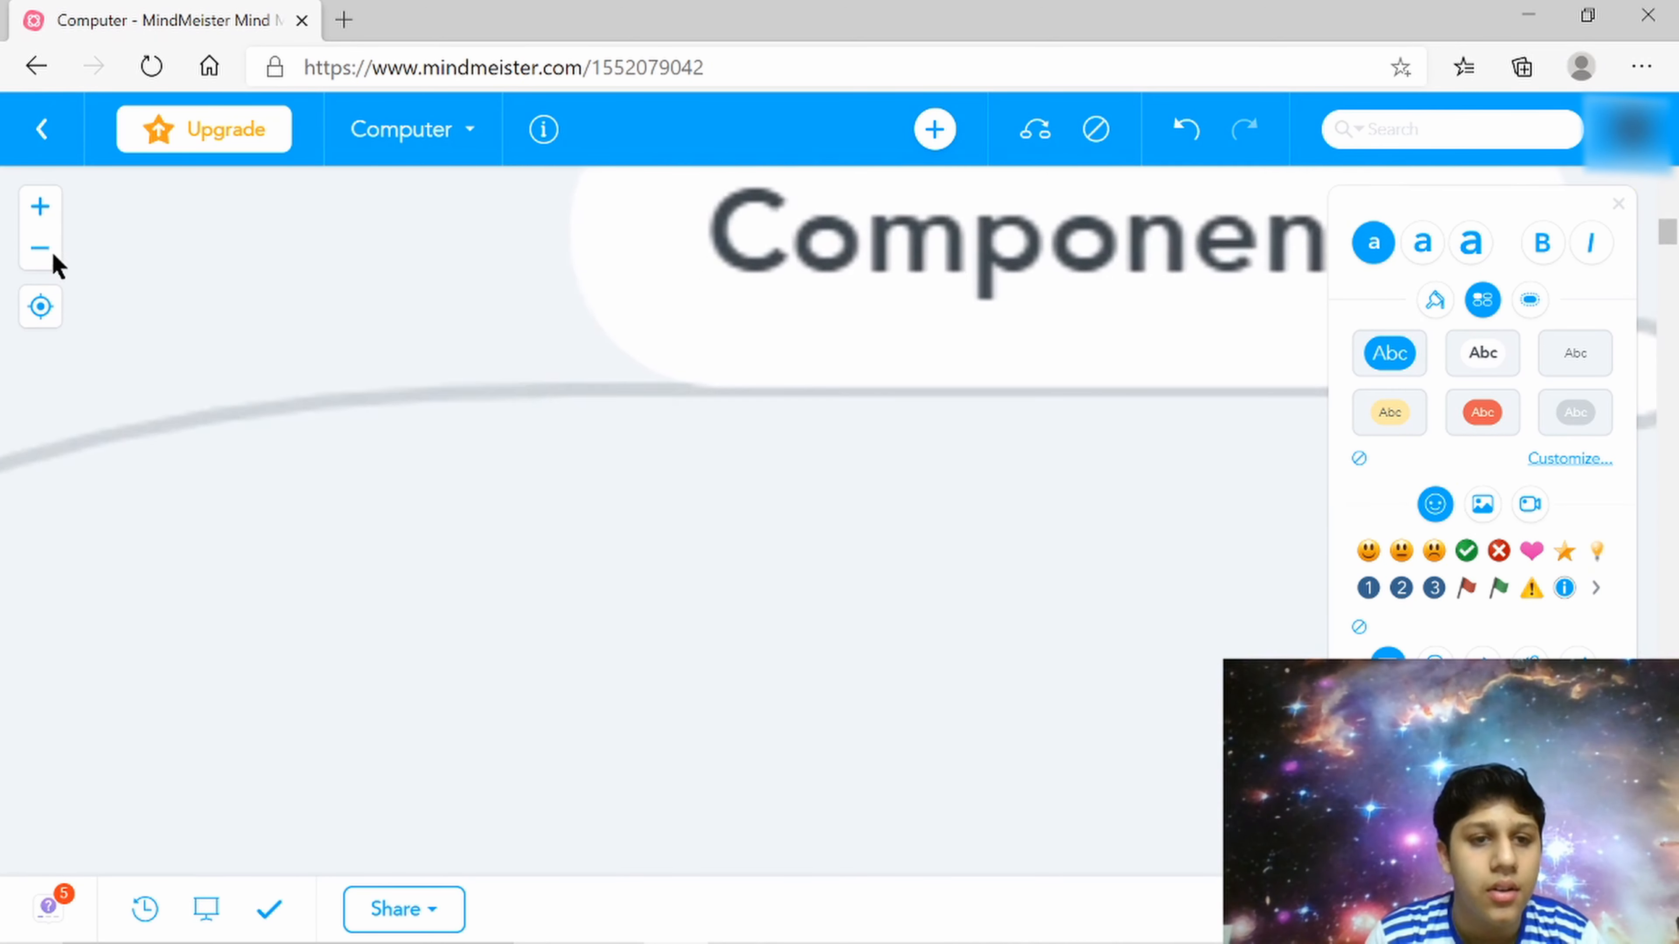
left_click(43, 258)
left_click(45, 254)
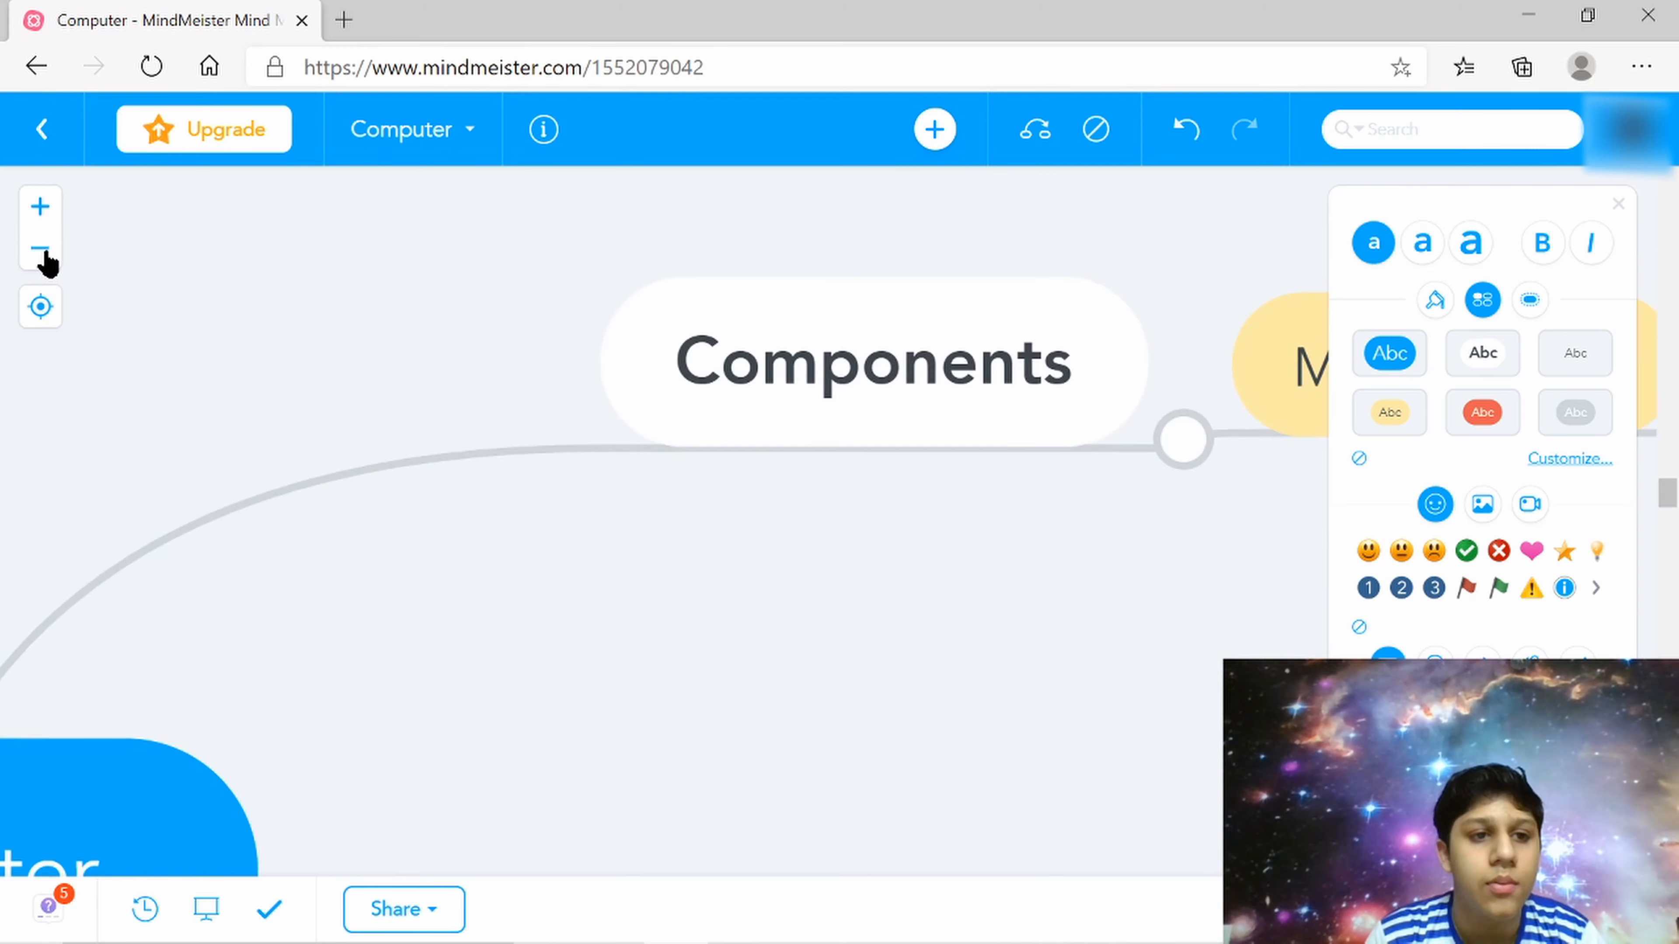
left_click(46, 253)
left_click(46, 253)
left_click(45, 254)
left_click(45, 254)
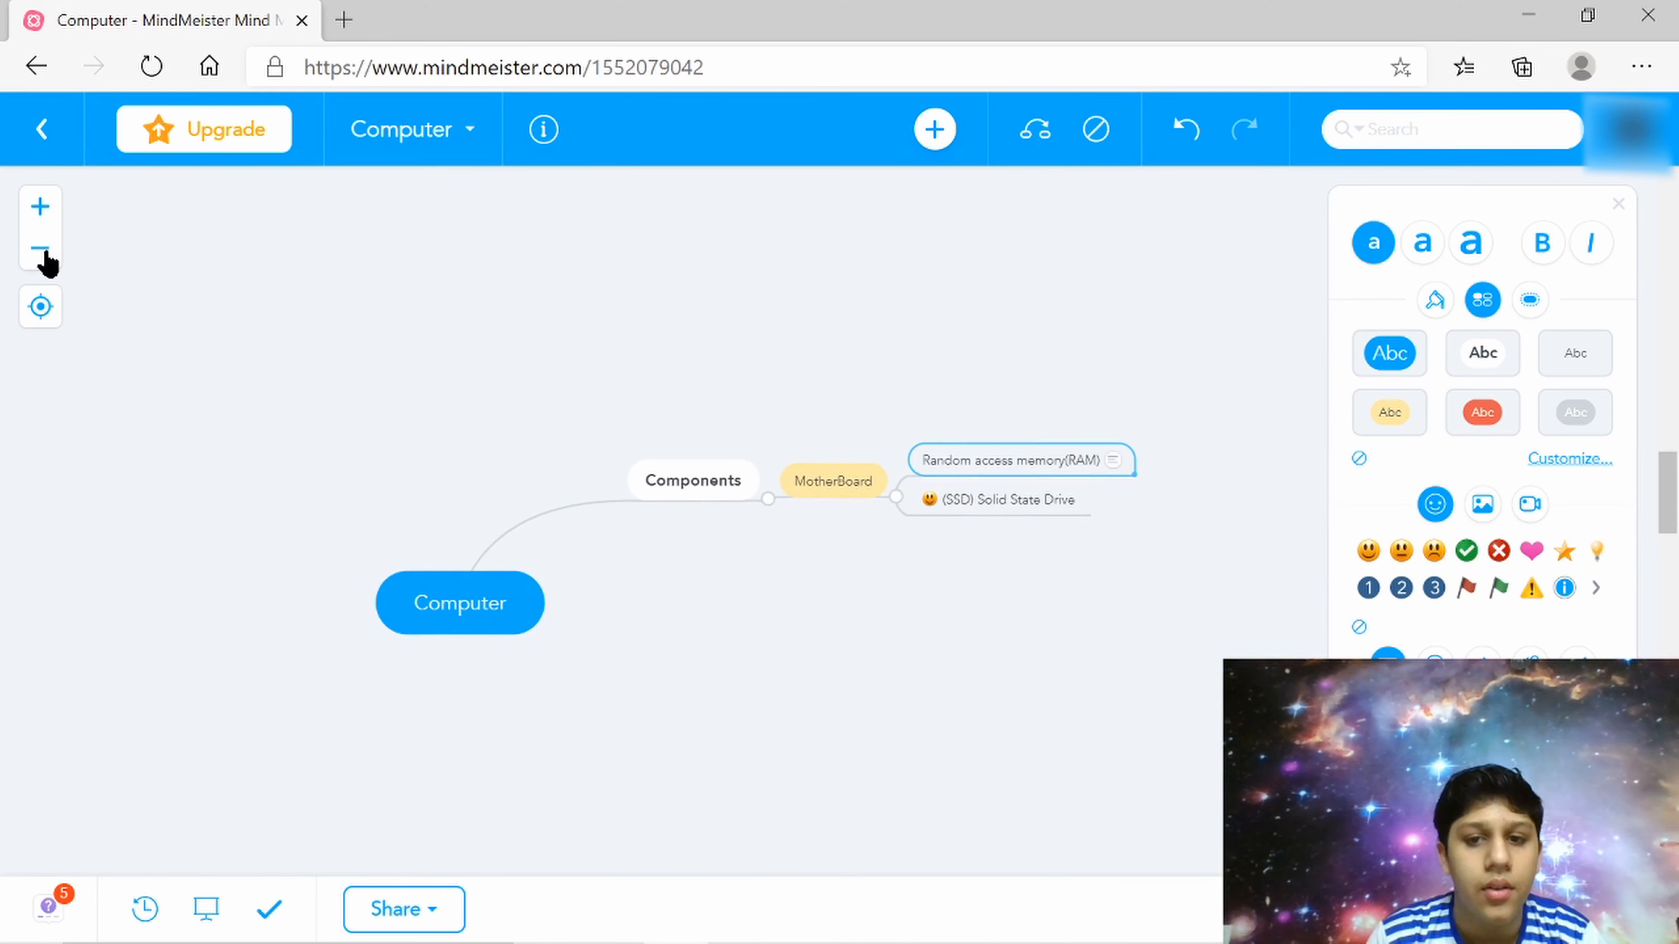
left_click(45, 255)
left_click(41, 209)
left_click(41, 209)
left_click(41, 209)
left_click(40, 209)
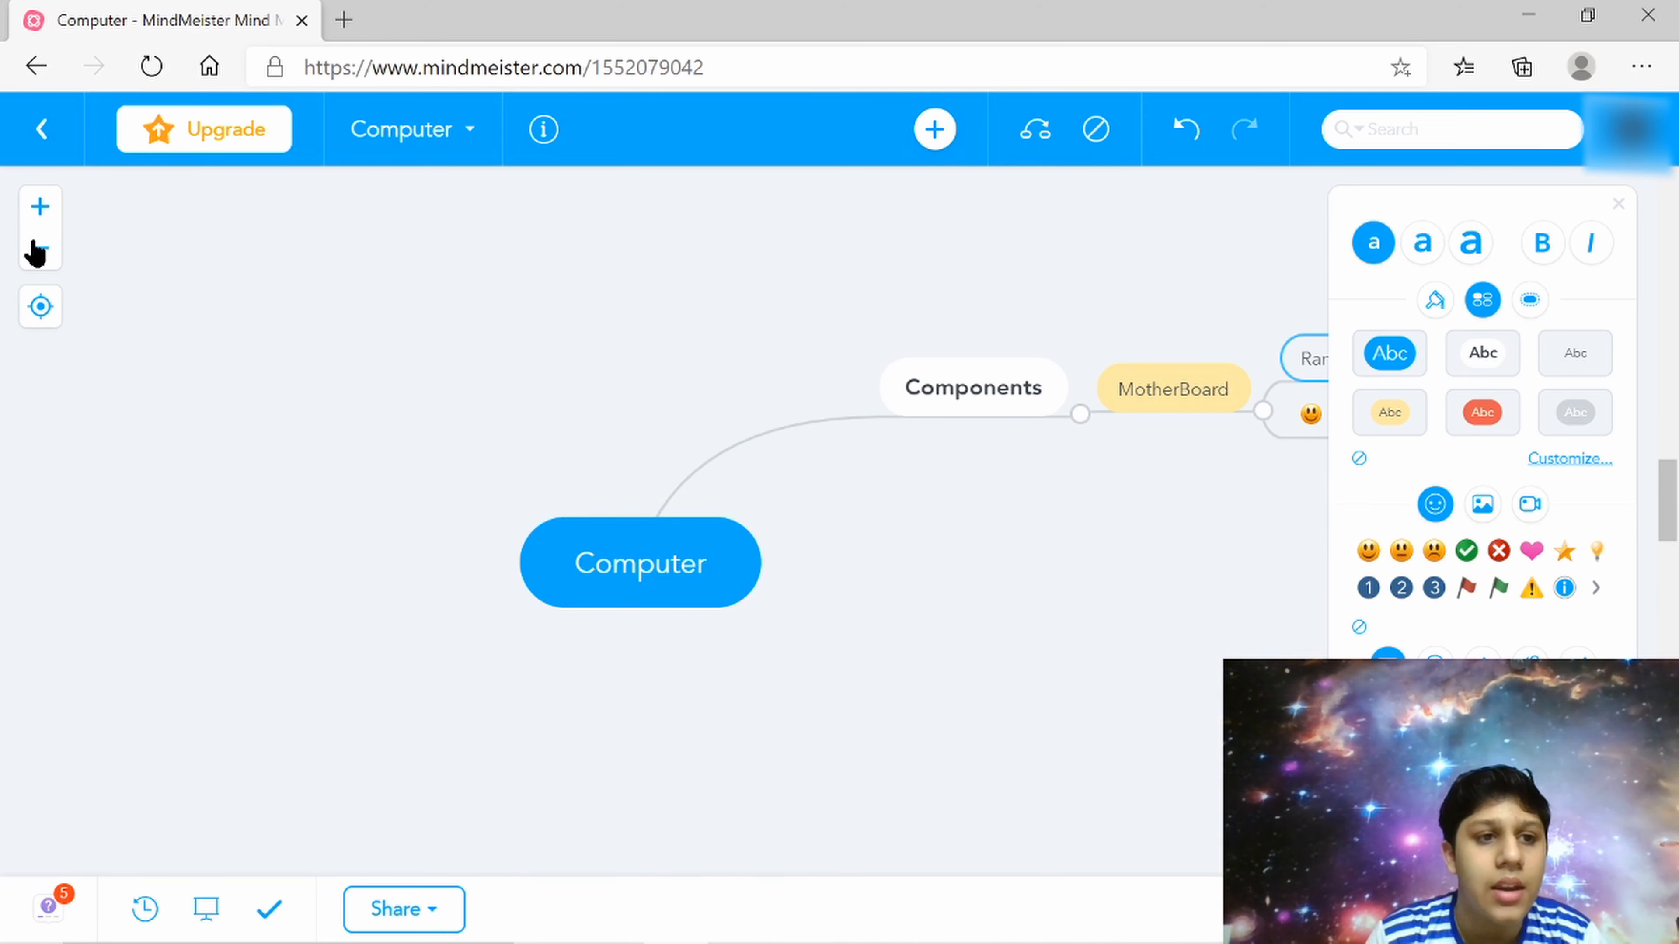
left_click(45, 259)
left_click(45, 260)
left_click(45, 259)
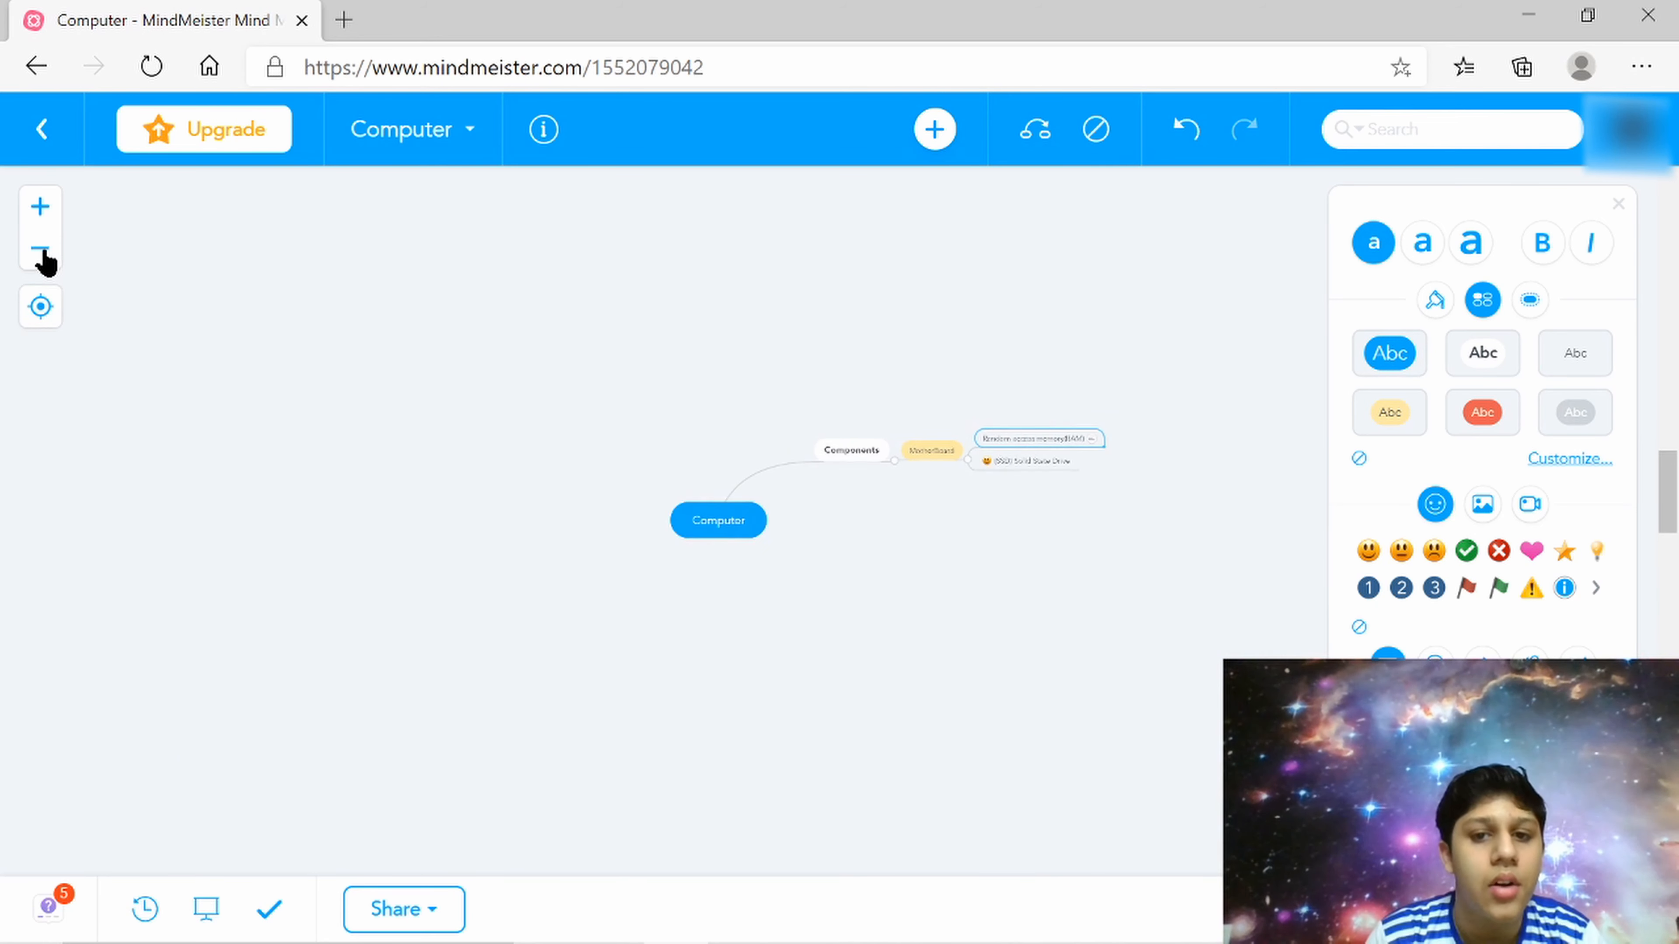
left_click(45, 259)
left_click(41, 210)
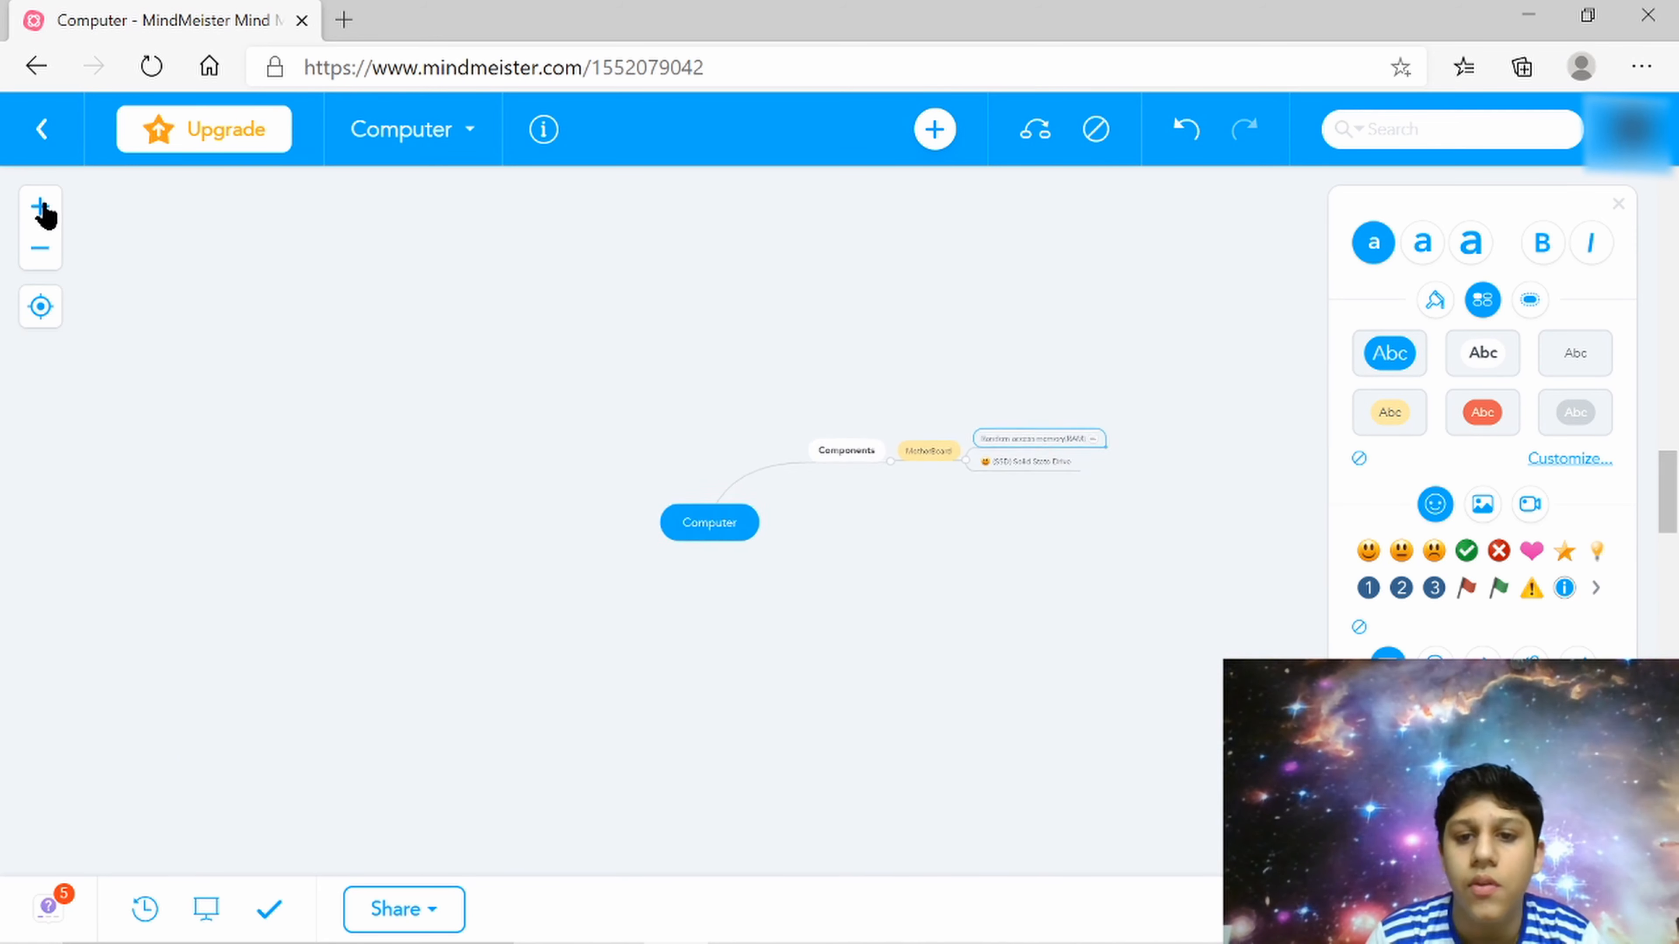
left_click(42, 212)
left_click(45, 214)
left_click(43, 212)
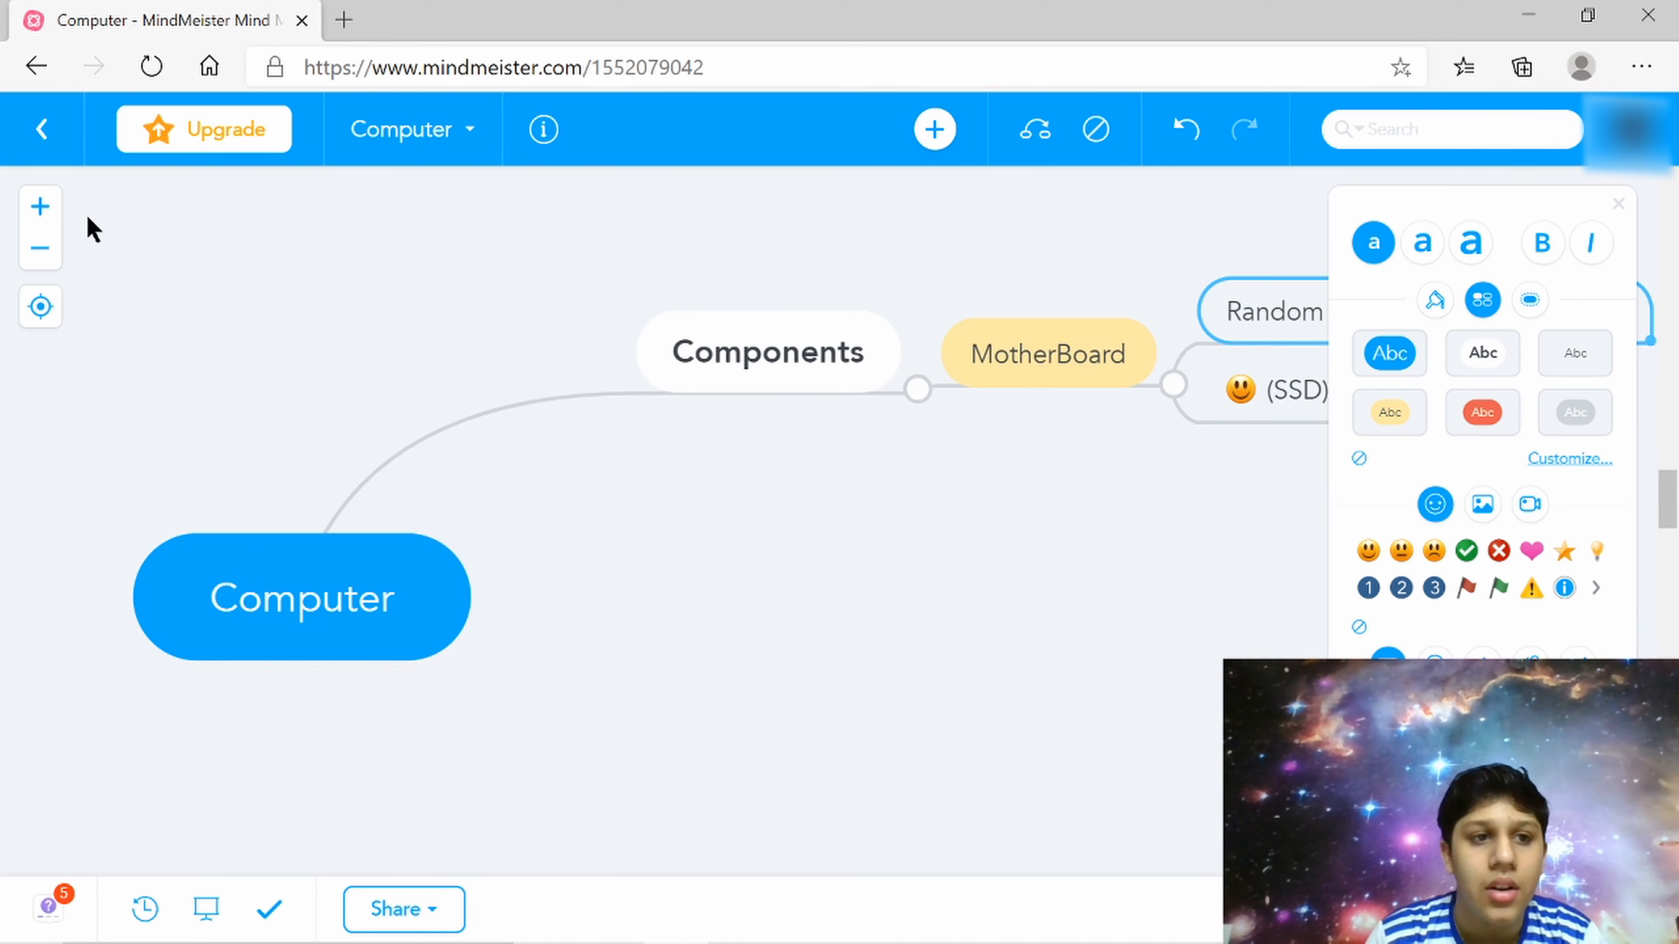
left_click(40, 248)
left_click(40, 248)
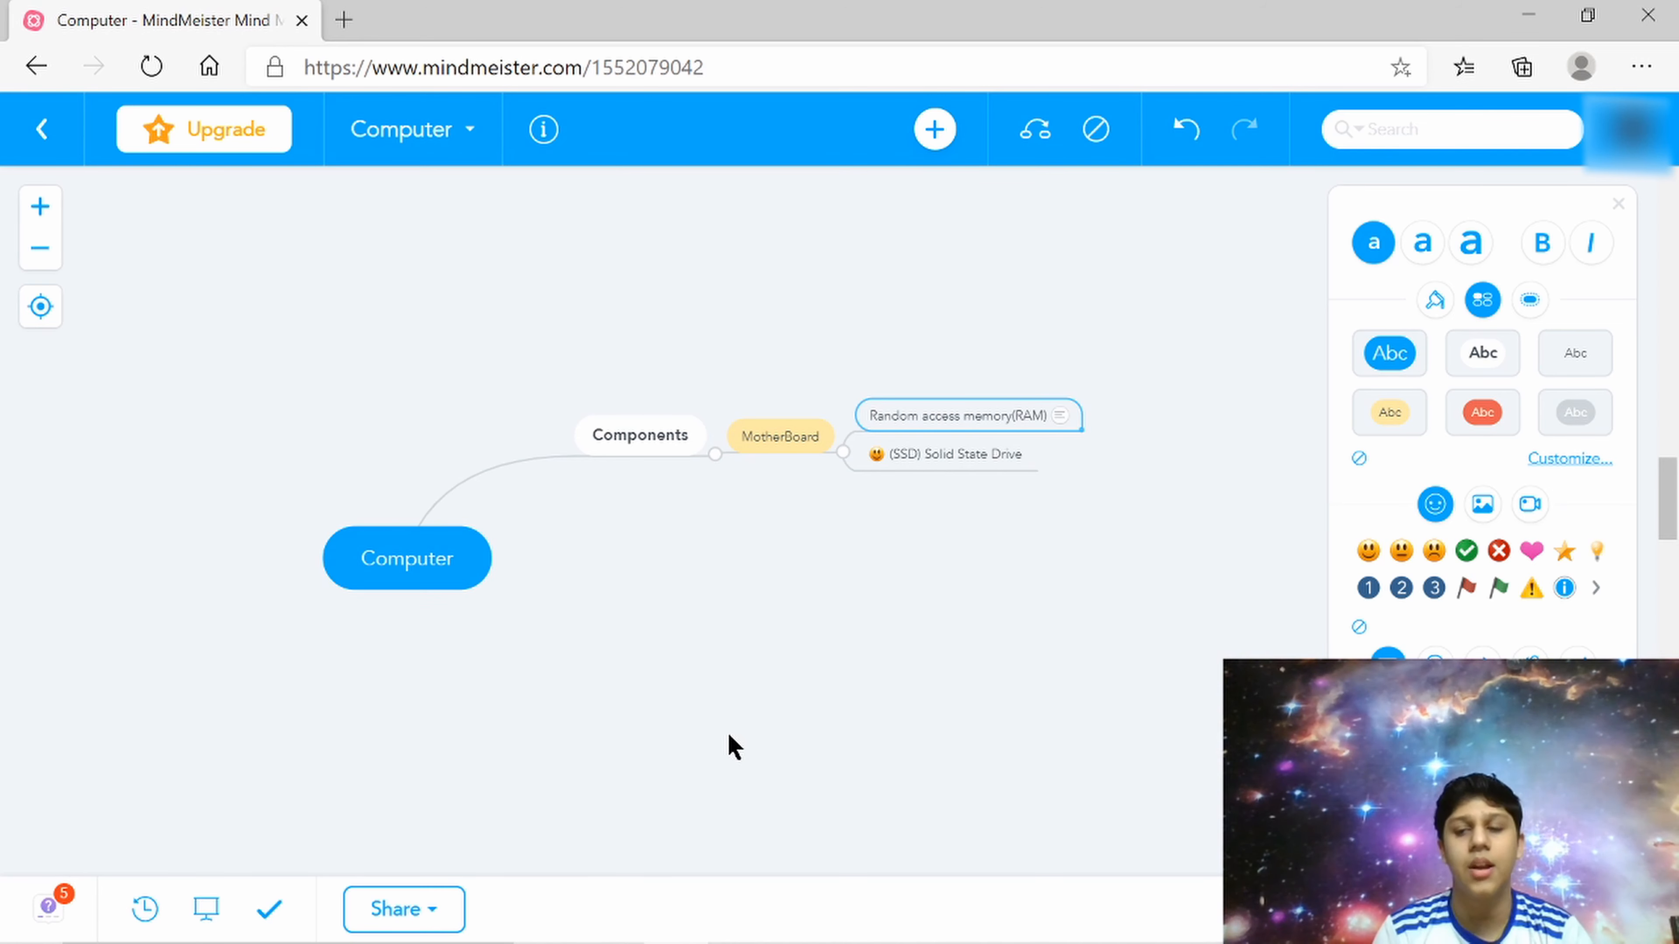
Close the browser window
left_click(1648, 14)
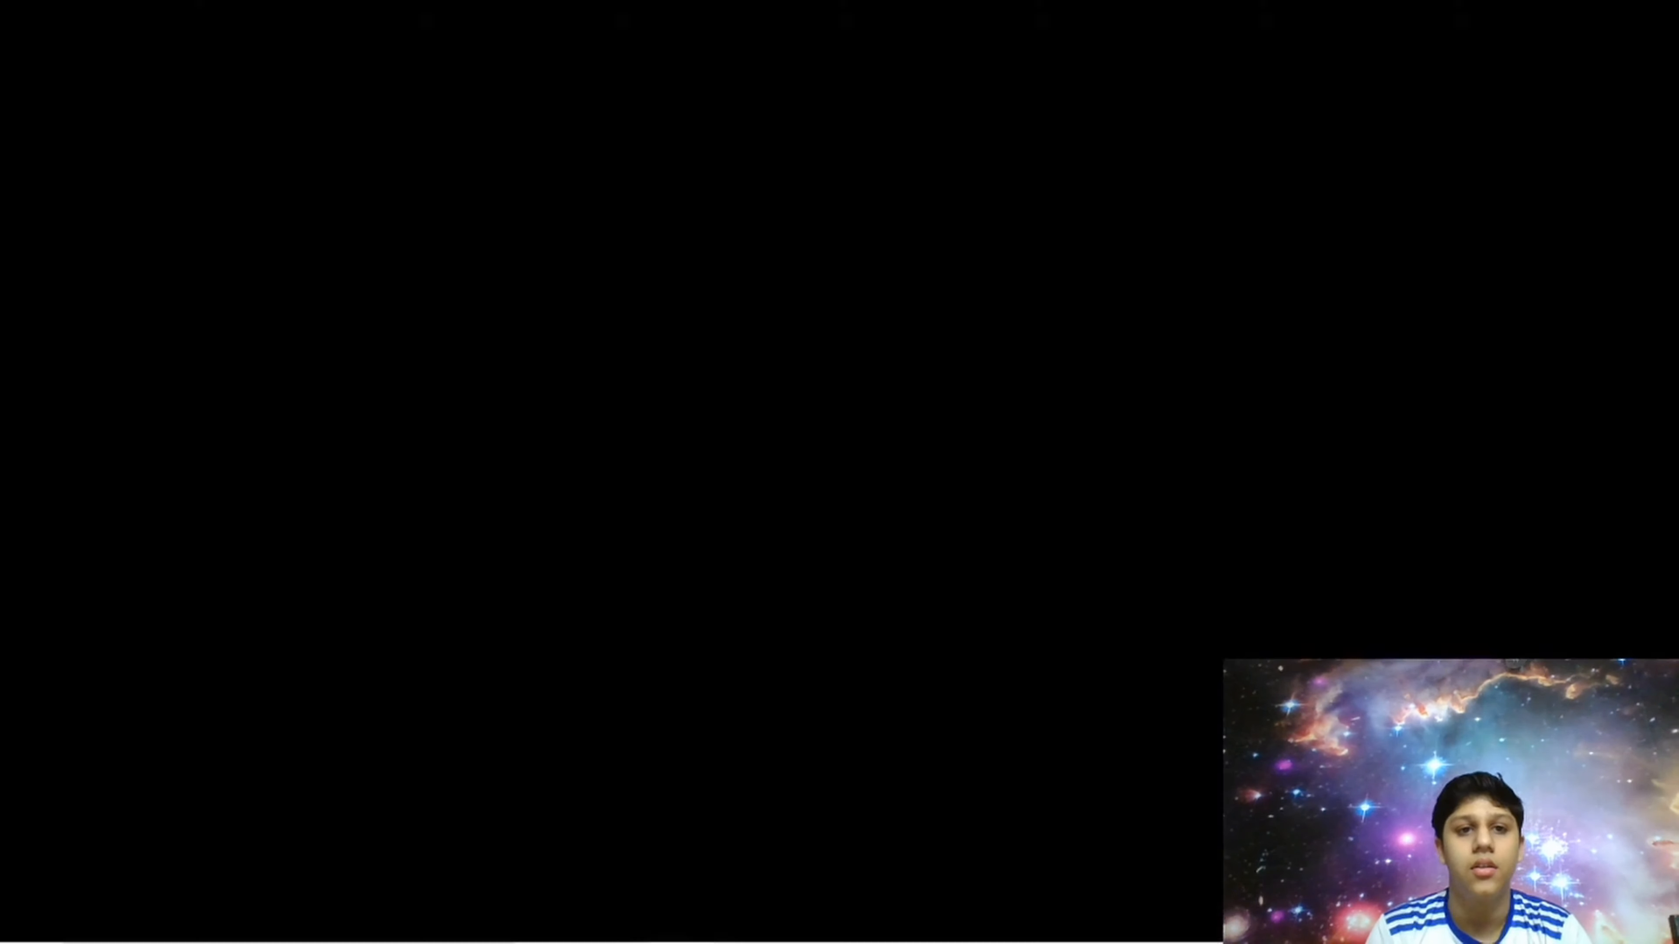